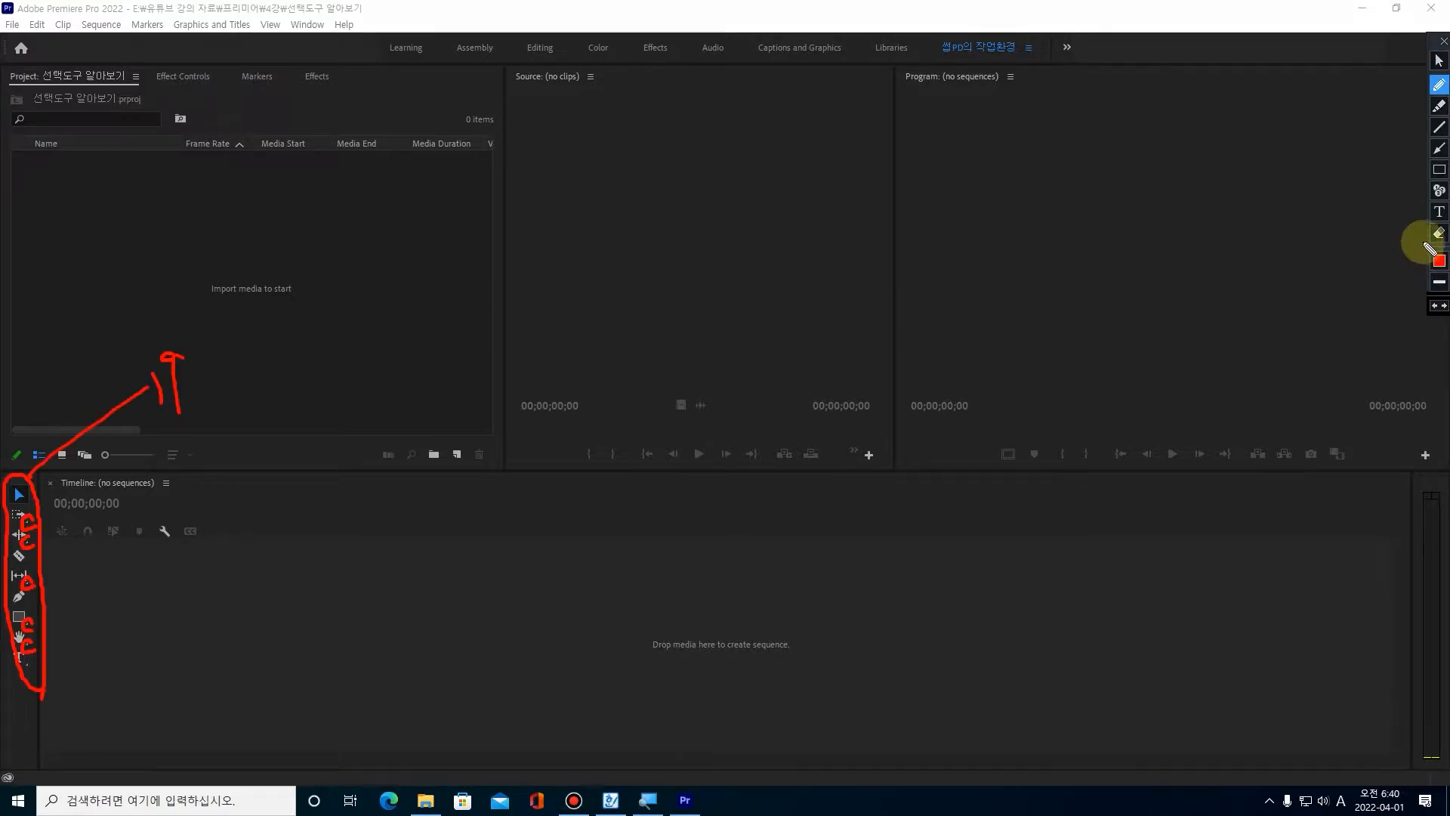
Clear all red pen annotations from the screen and return to the normal pointer.
double_click(1436, 230)
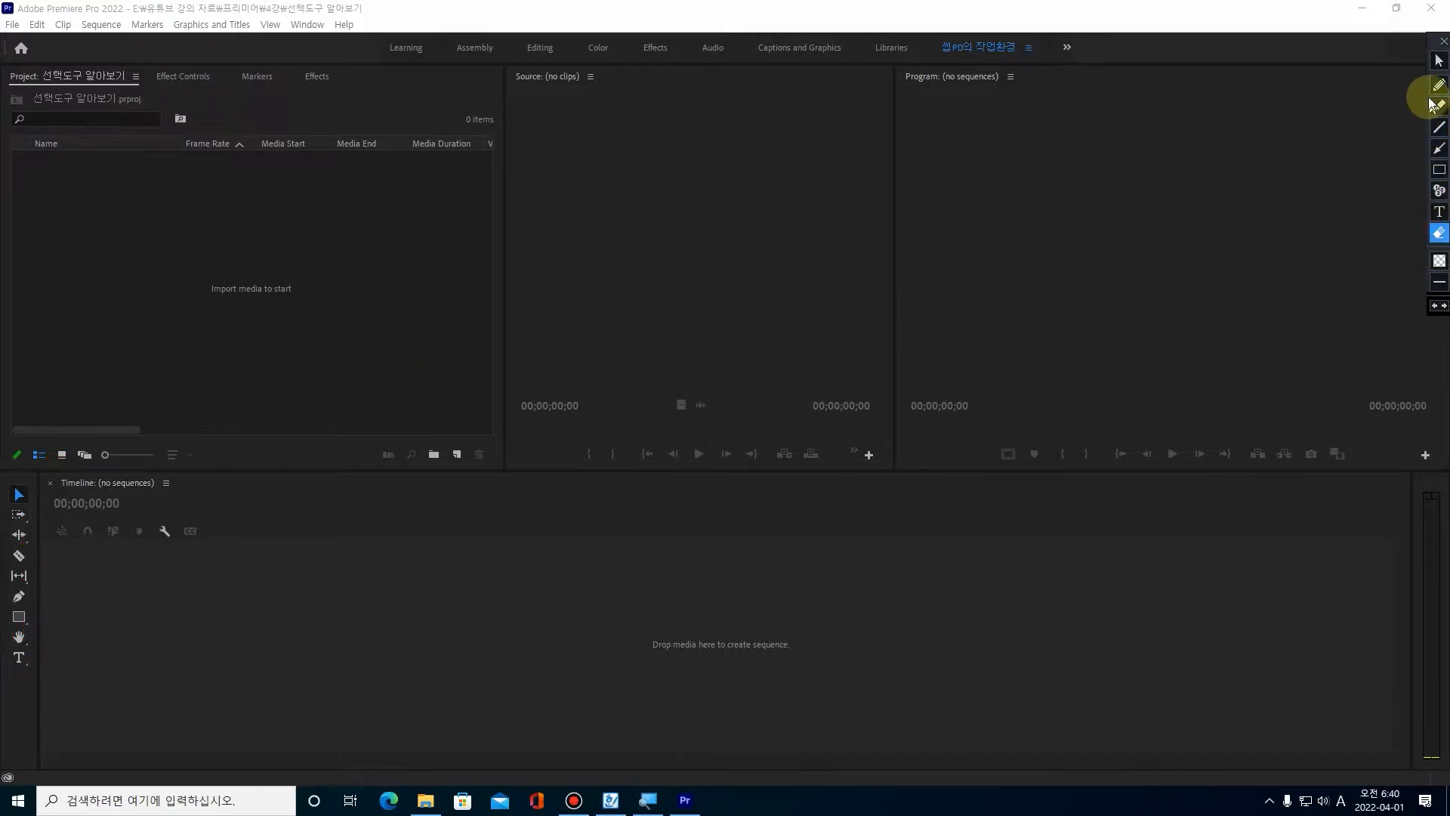
click(1441, 65)
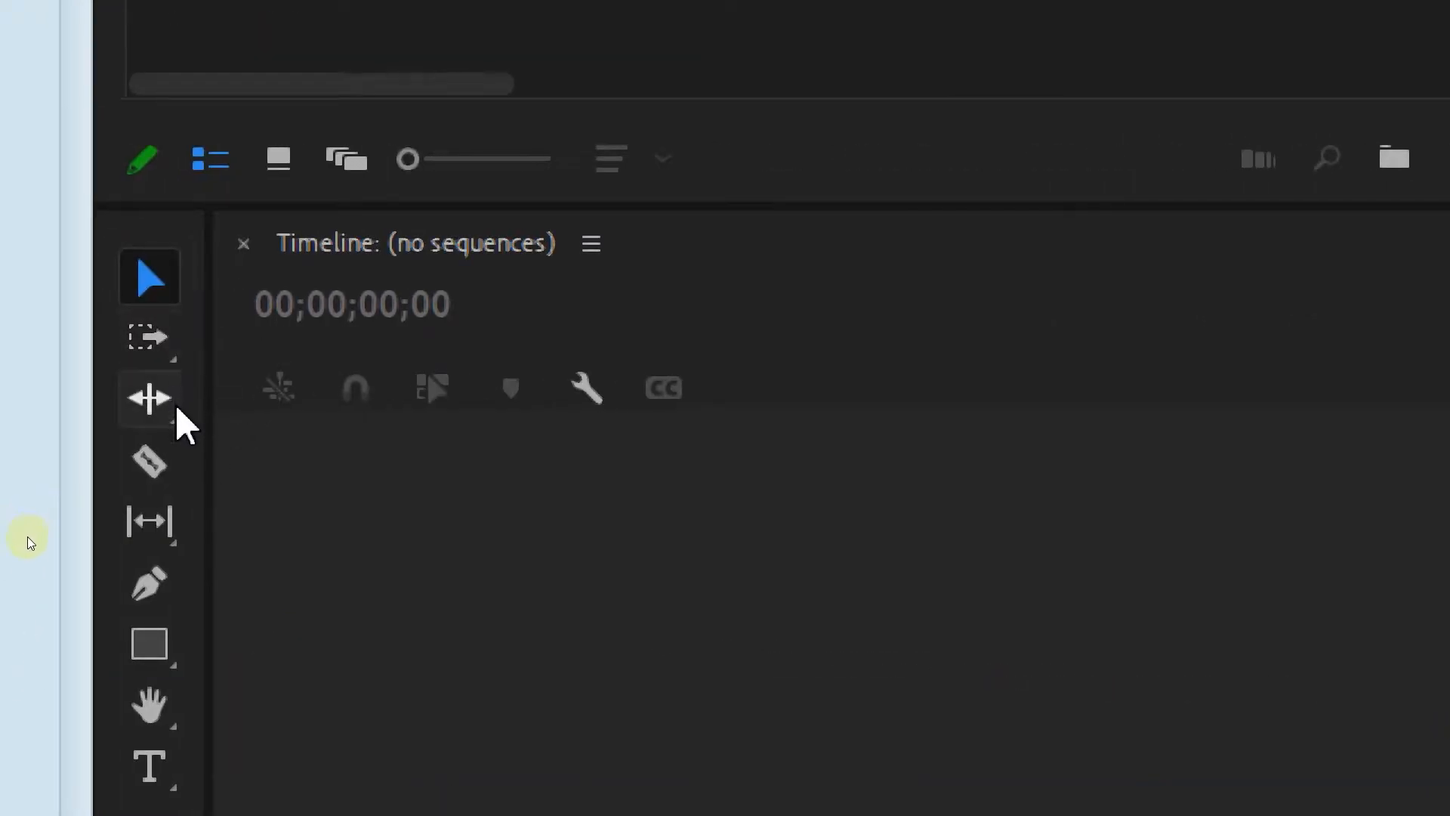
Show the tool variants grouped under Track Select, Ripple Edit, Slip, Rectangle, Type and Hand, and return to the Selection tool.
click(156, 344)
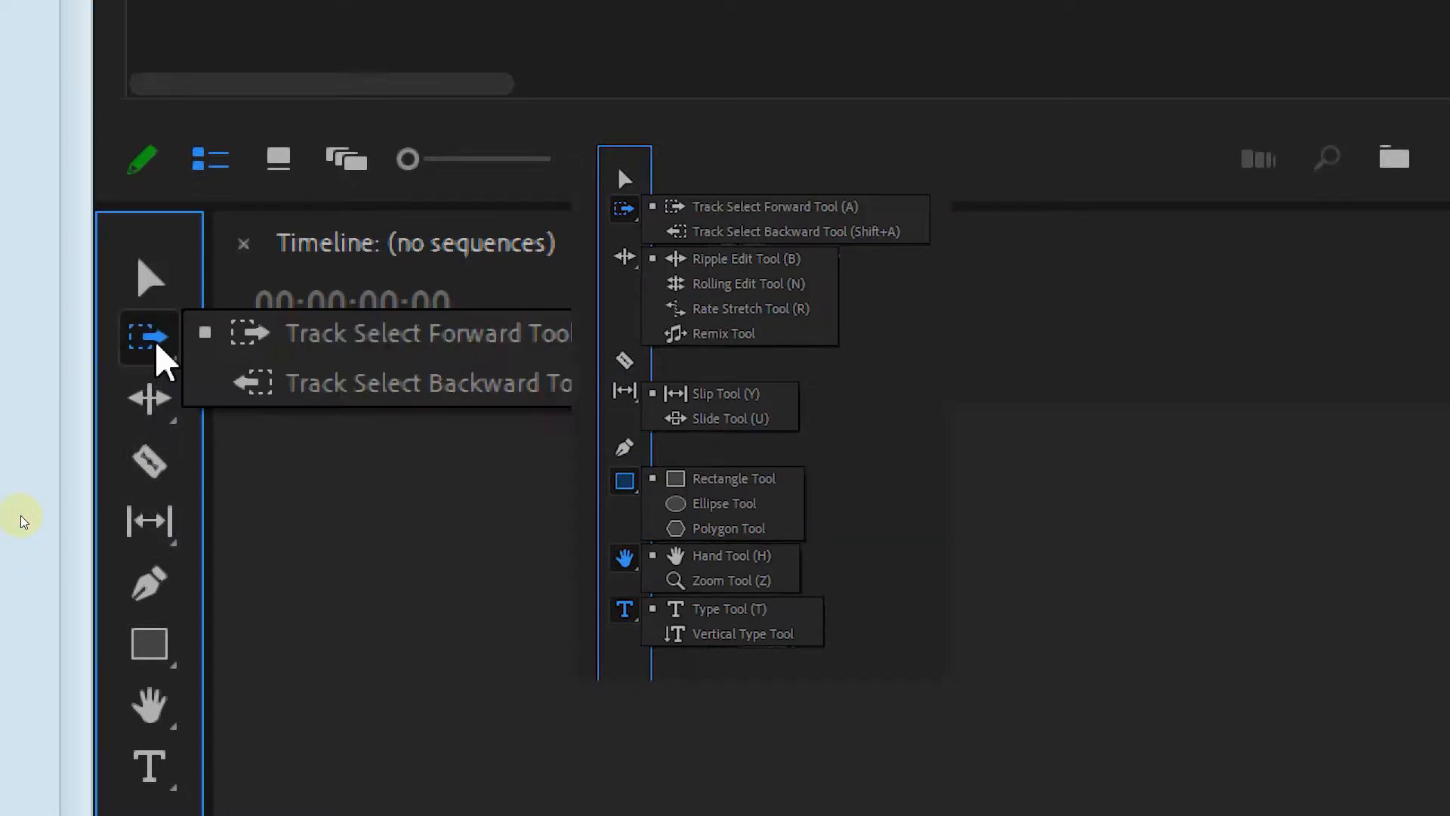
click(142, 412)
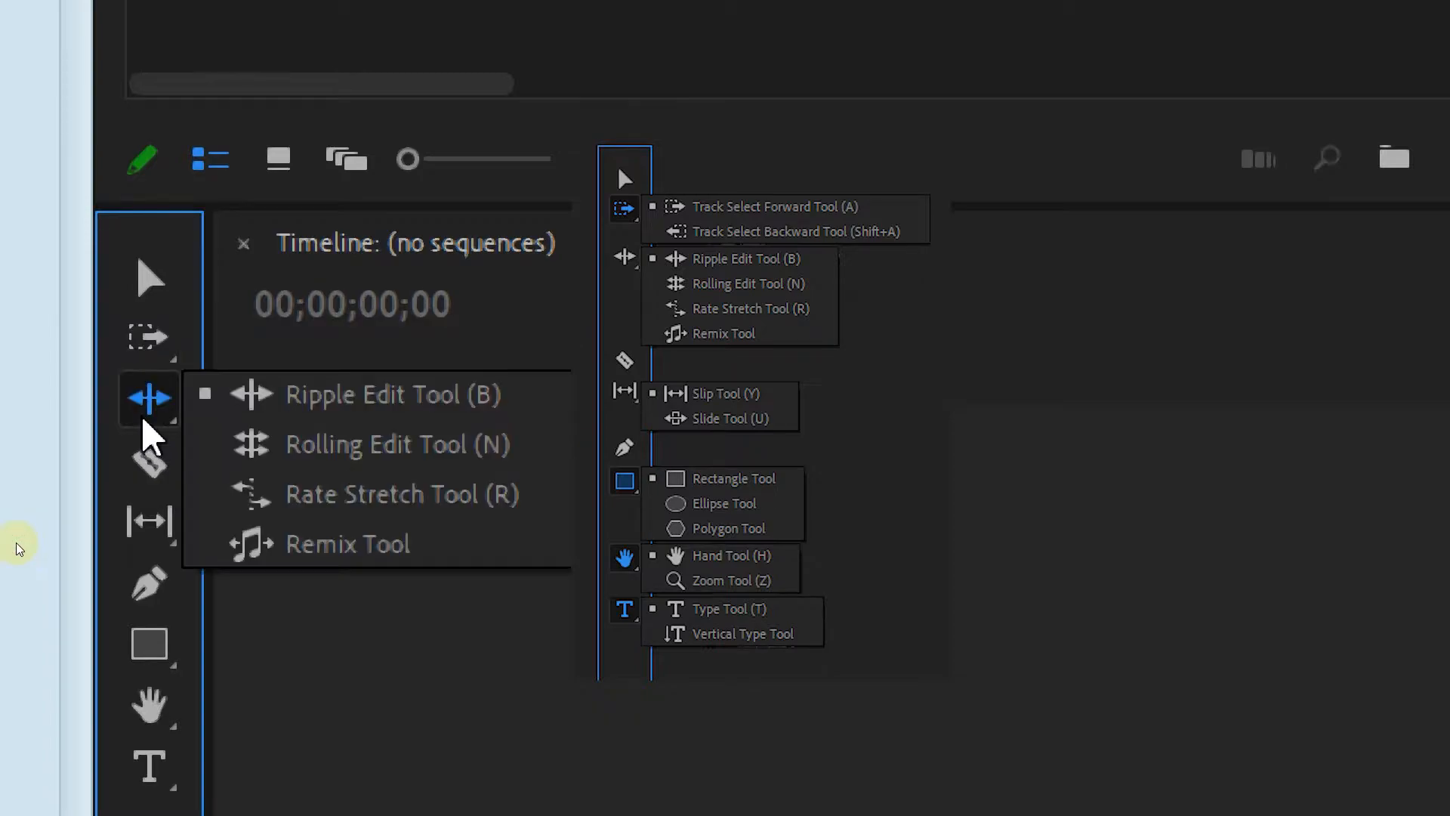
click(148, 533)
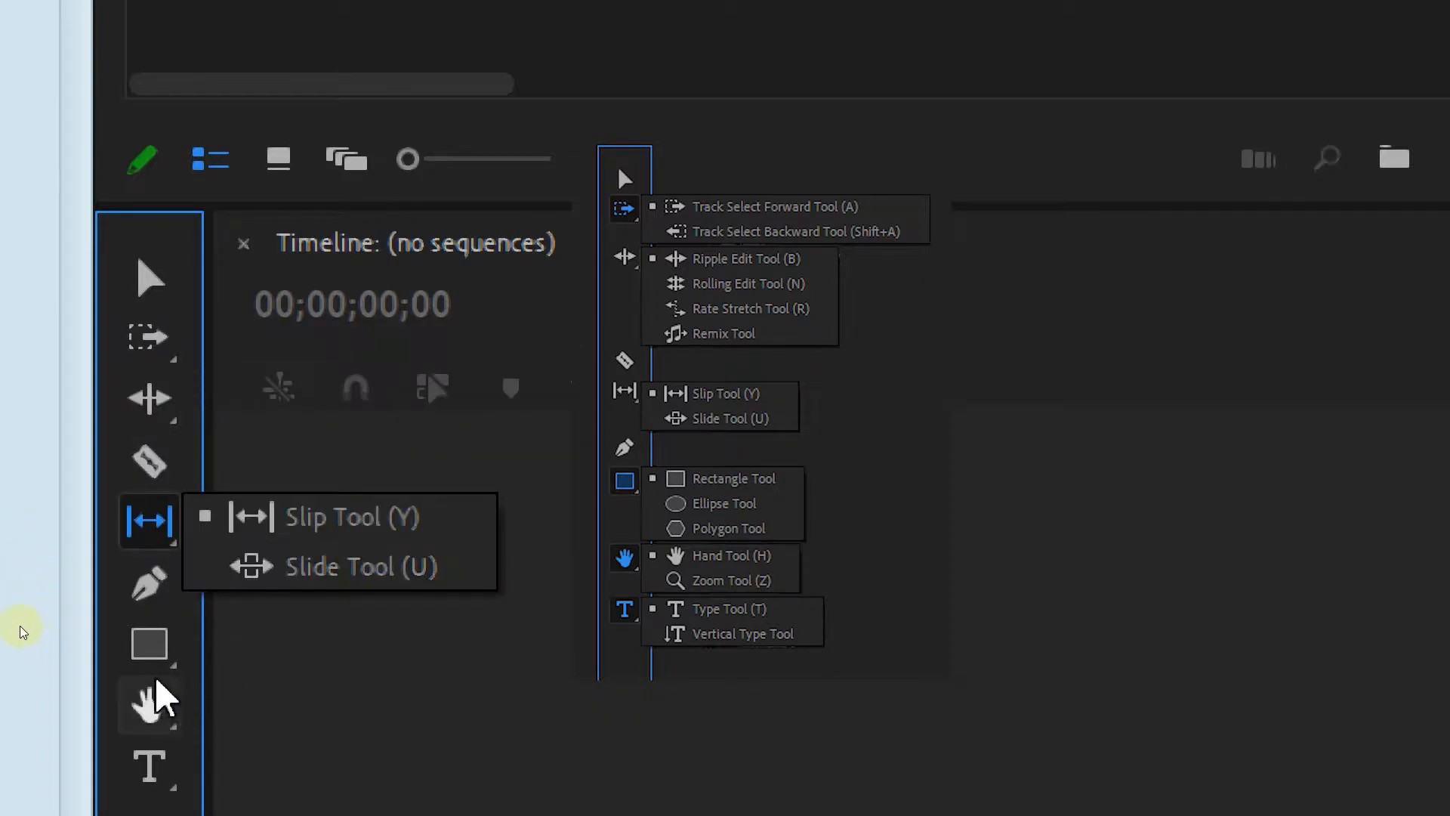
click(149, 646)
click(154, 766)
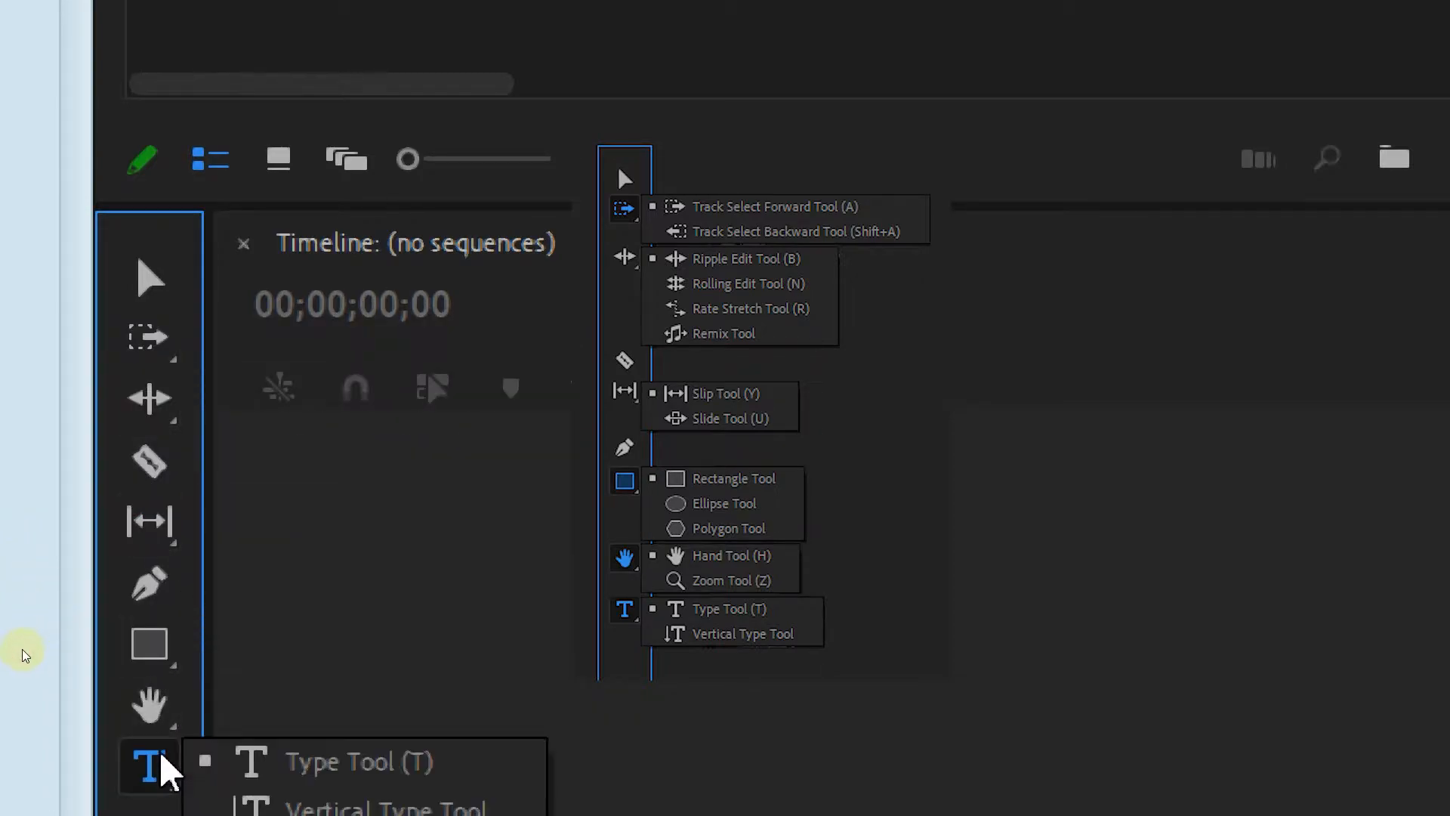
click(155, 709)
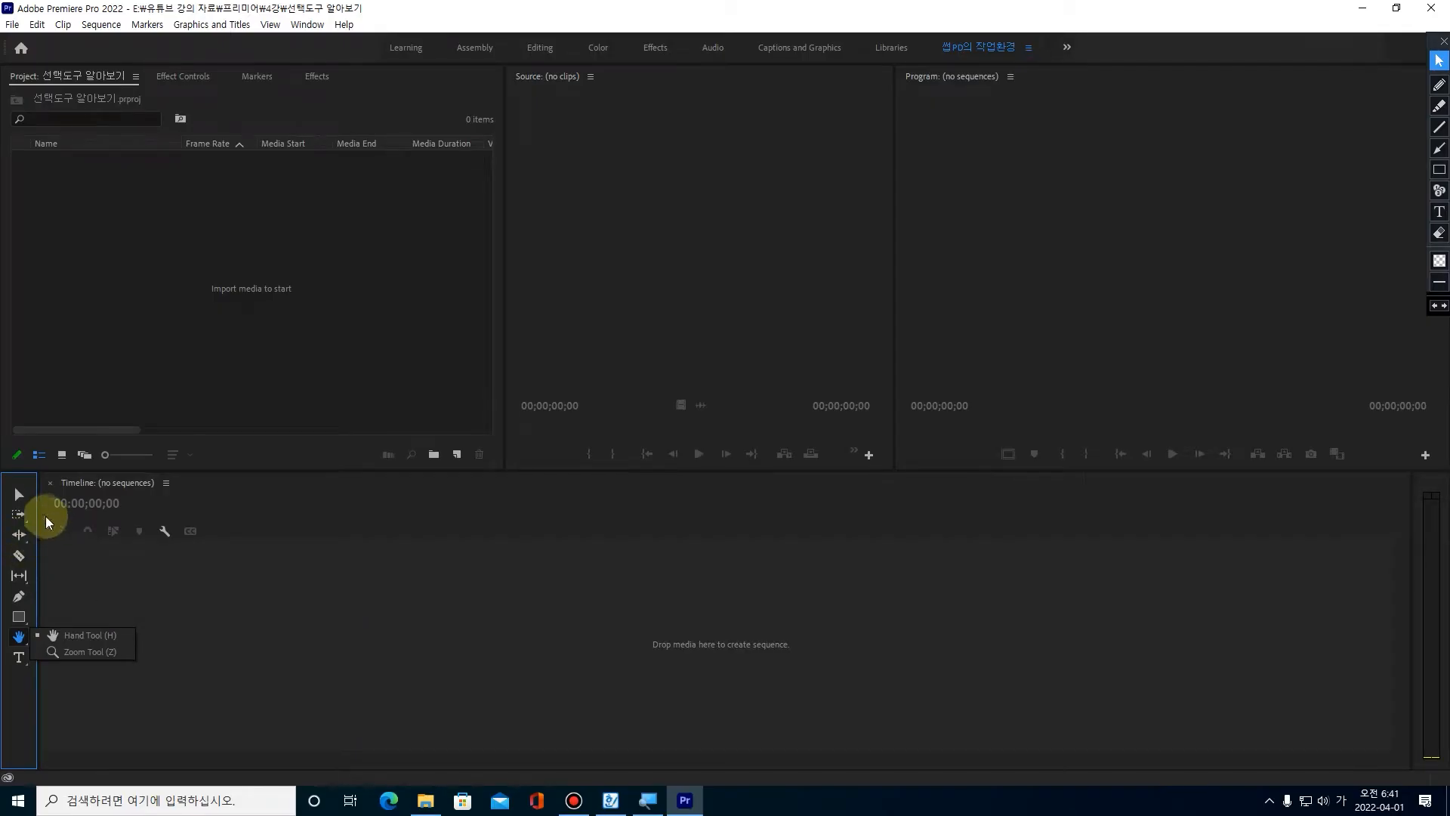
click(21, 496)
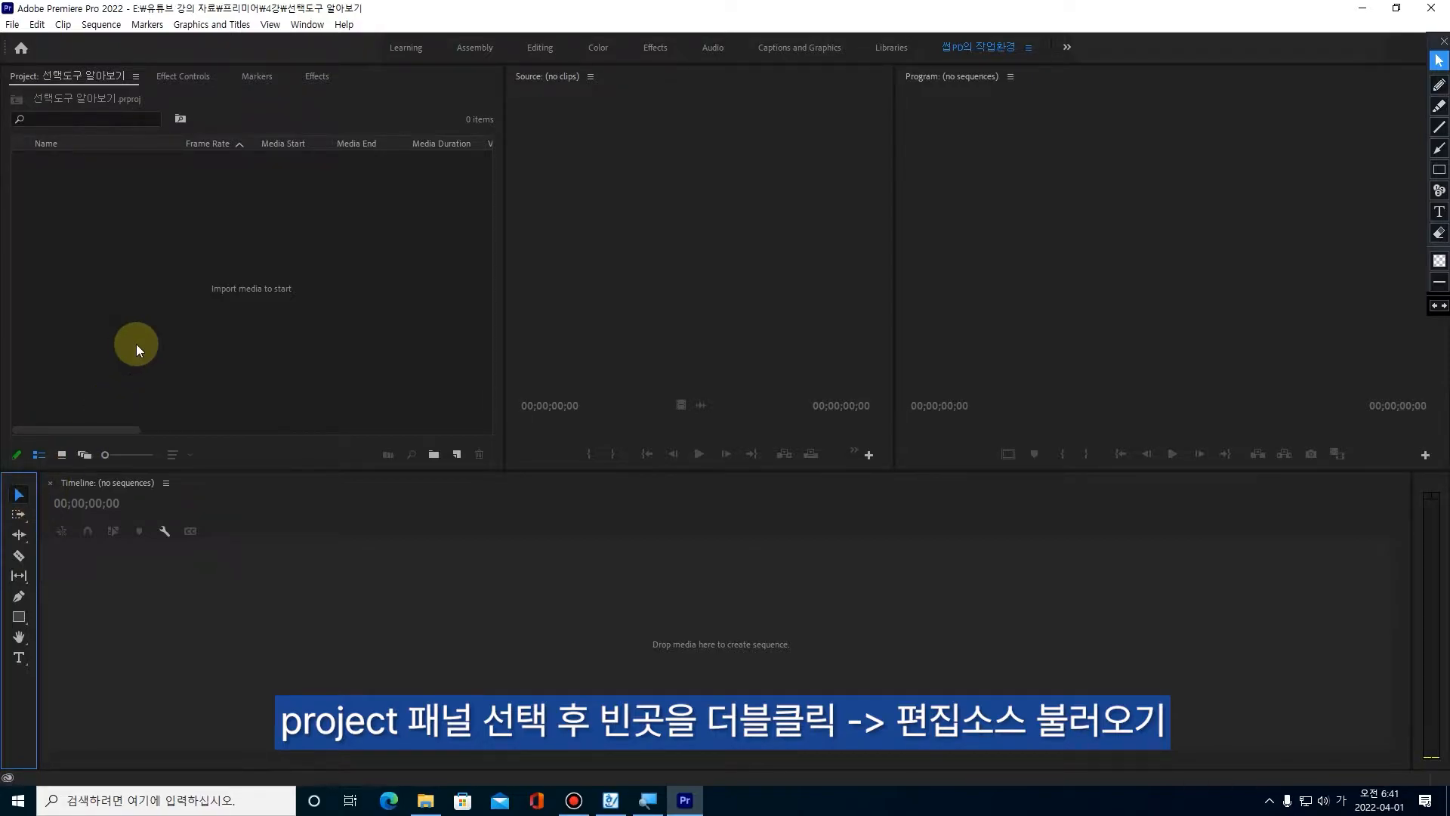
Import the clips 실습소스1 to 실습소스7 and the Why_Did_You_Do_It audio file from the 실습소스 folder into the project.
click(151, 297)
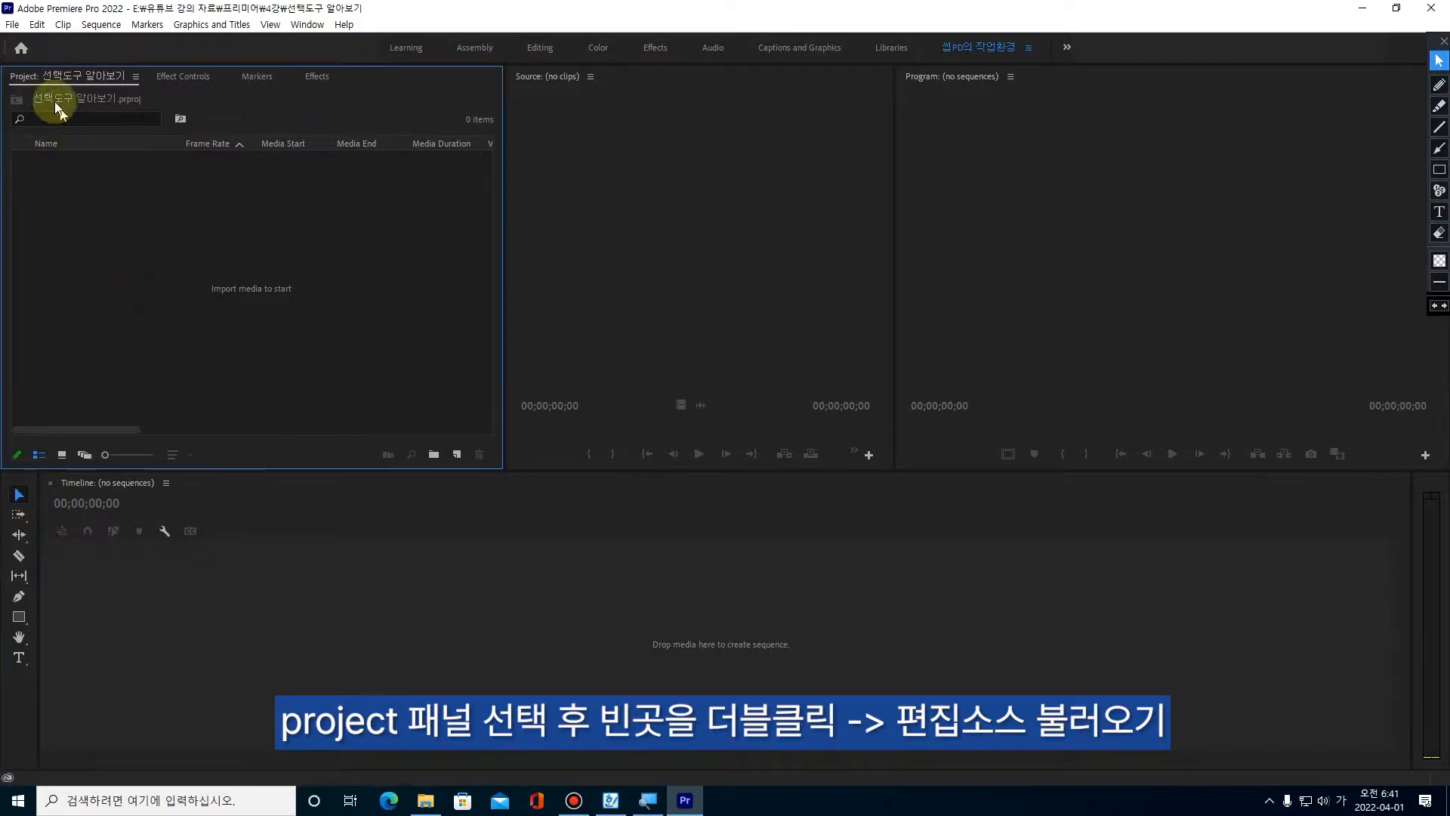
double_click(291, 324)
drag(797, 309, 181, 121)
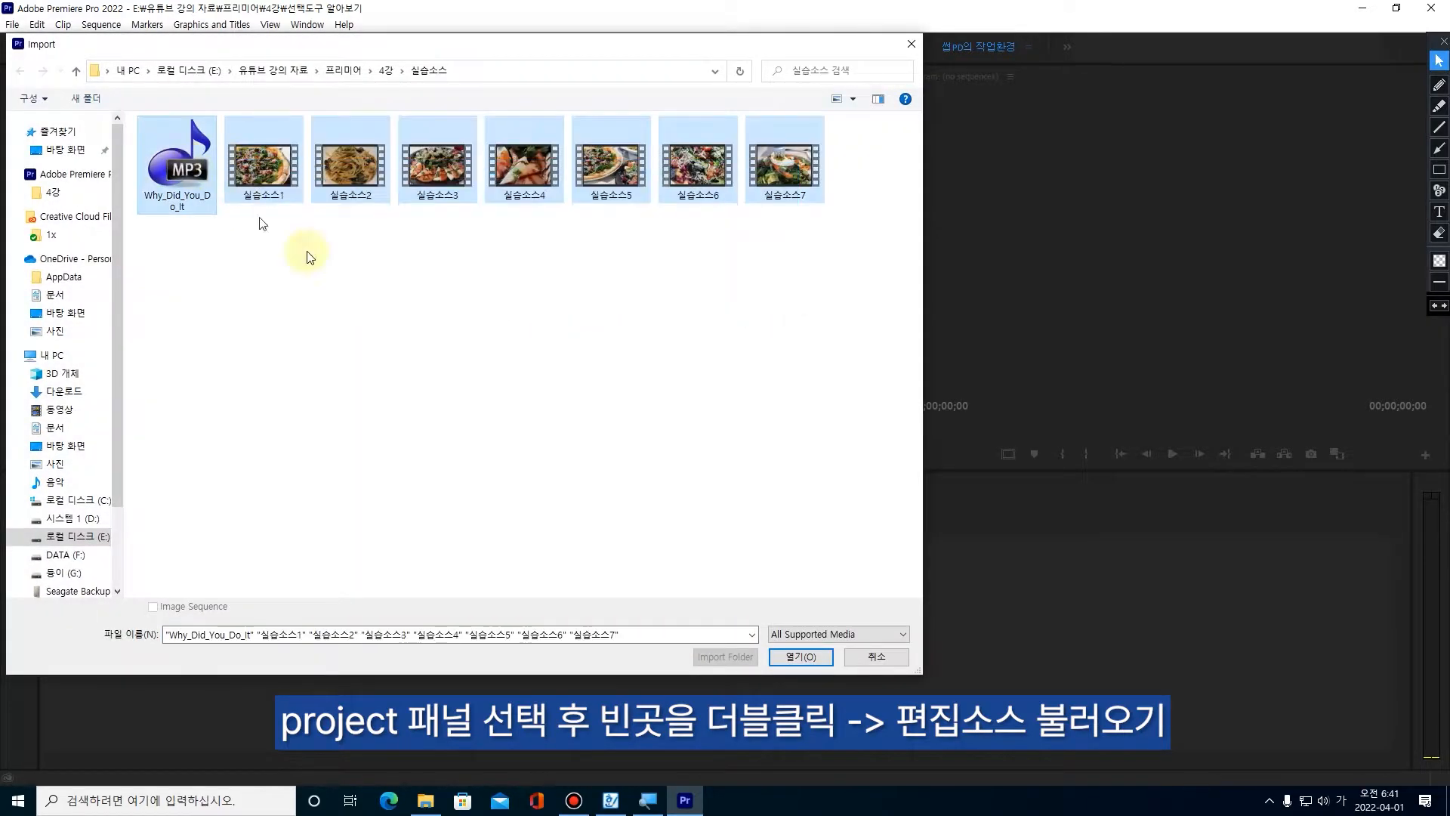
click(792, 657)
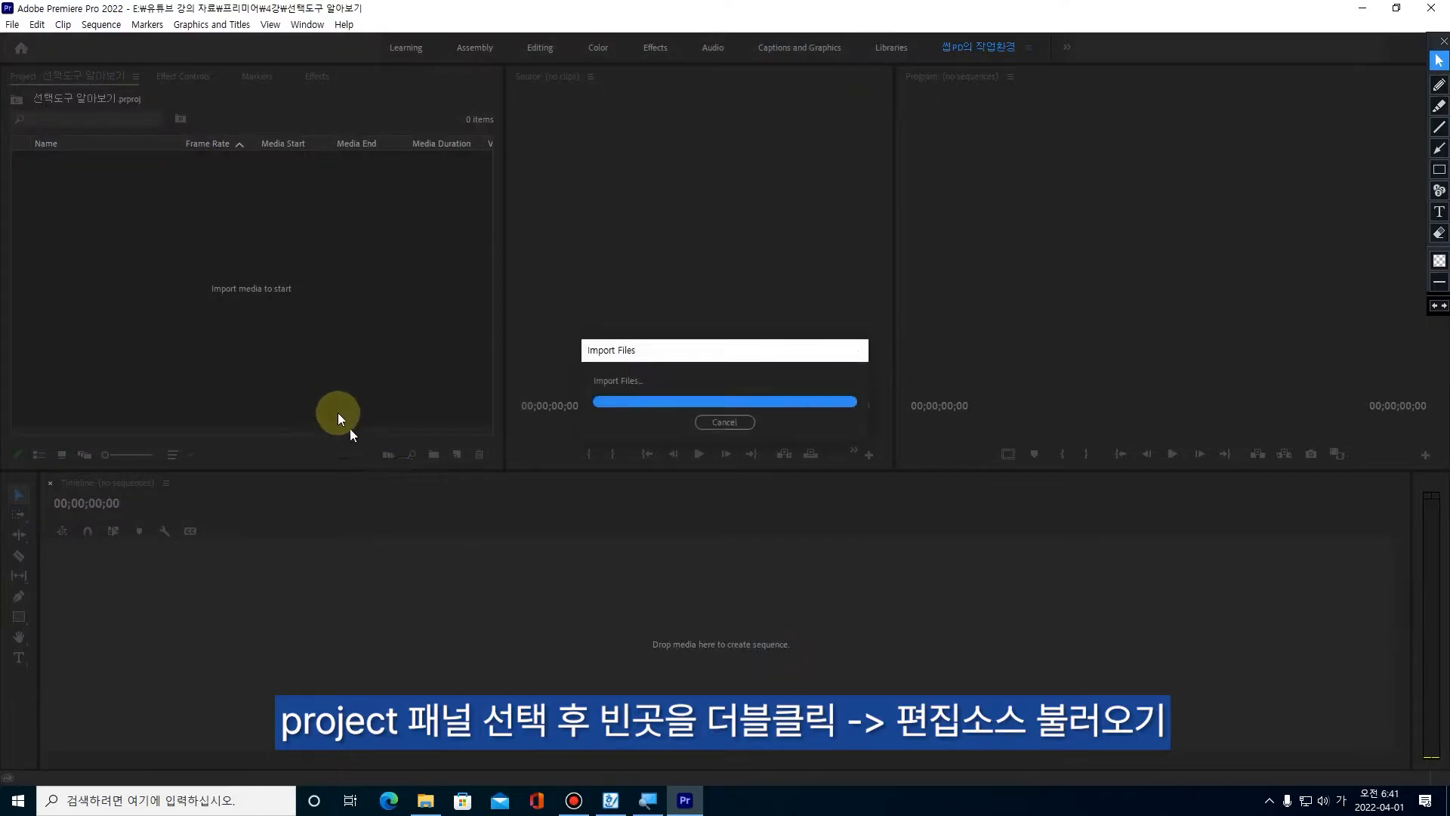
click(278, 372)
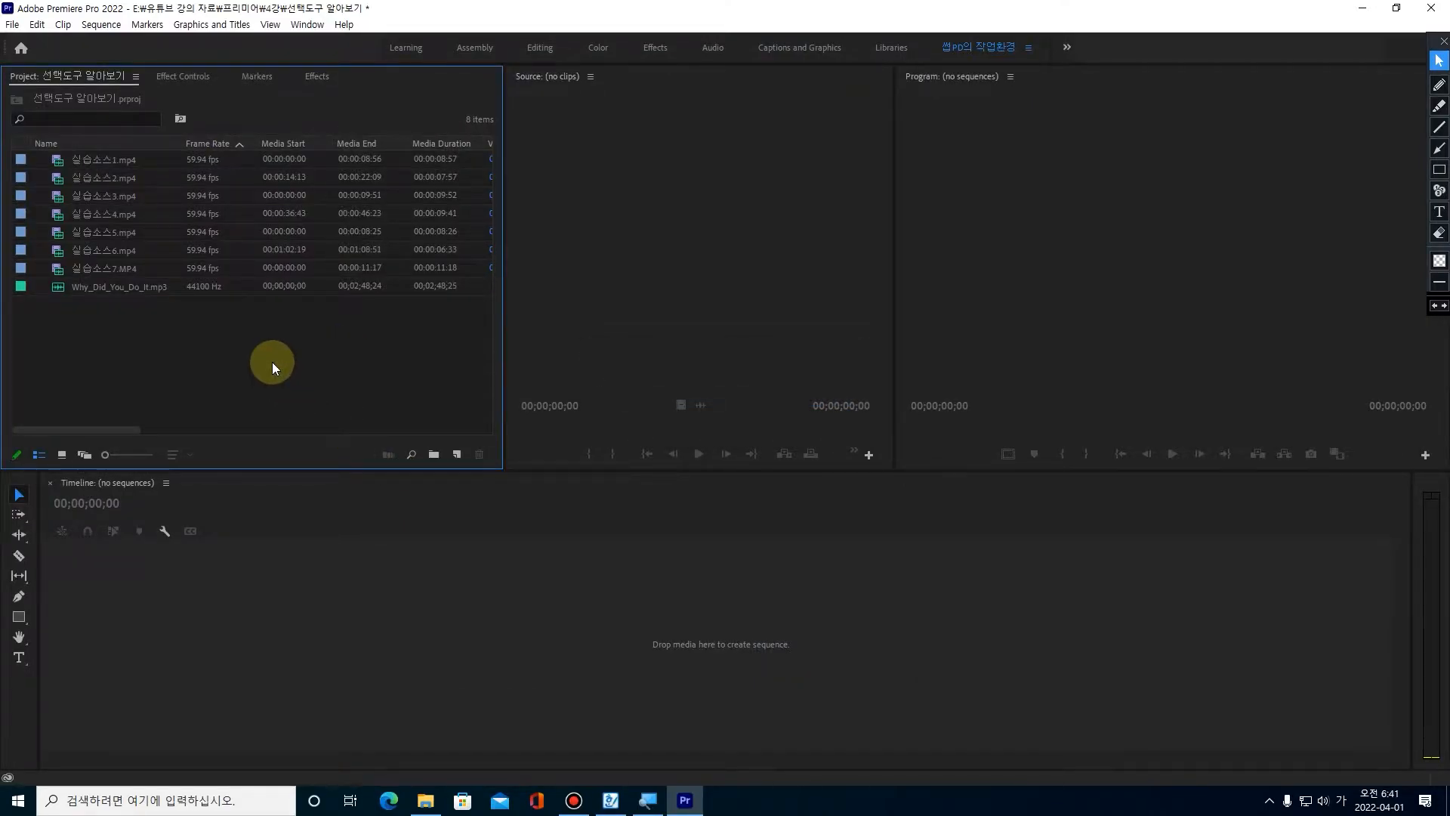
Create a new sequence from the clip 실습소스1.mp4.
click(106, 160)
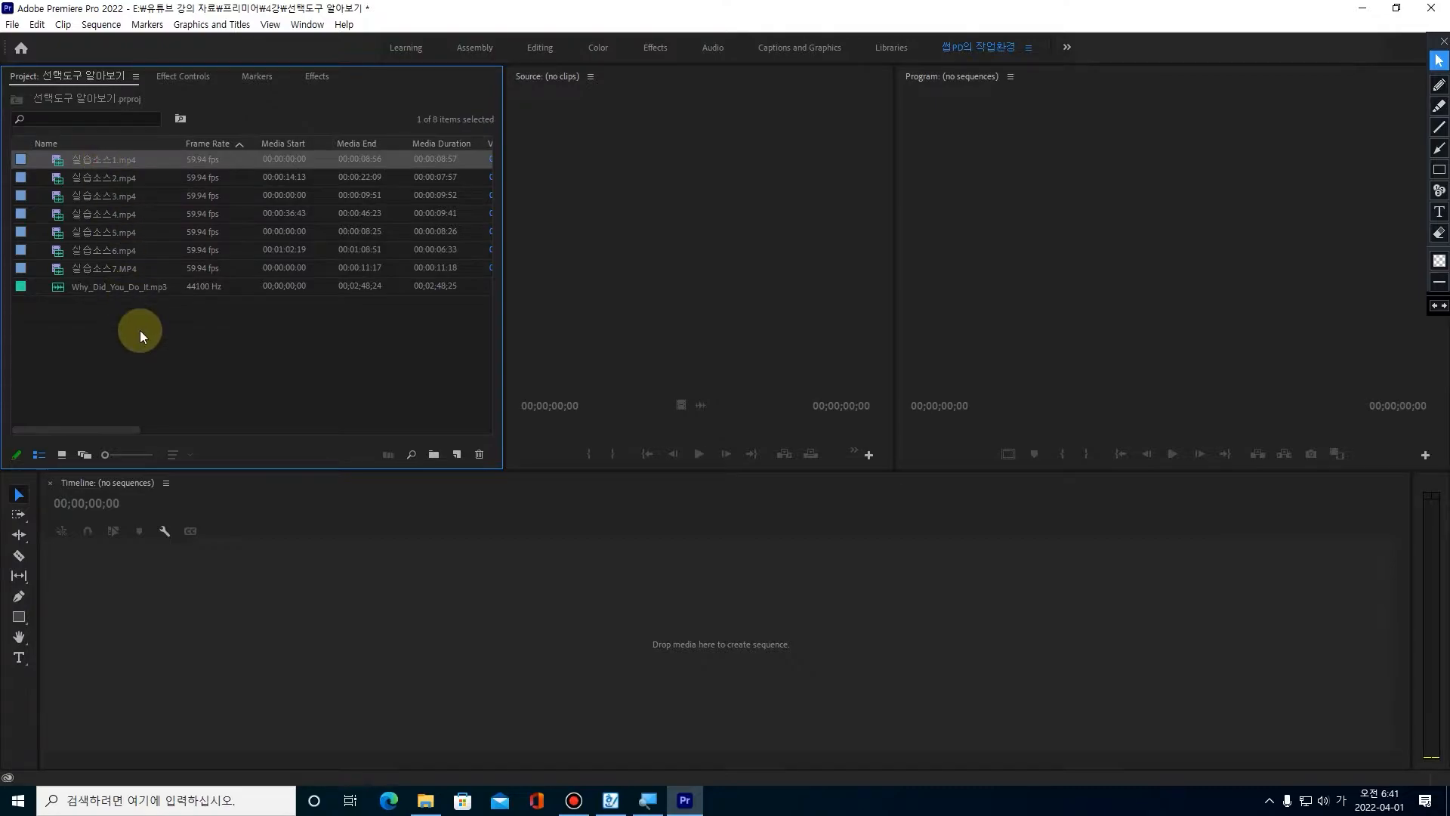
right_click(111, 156)
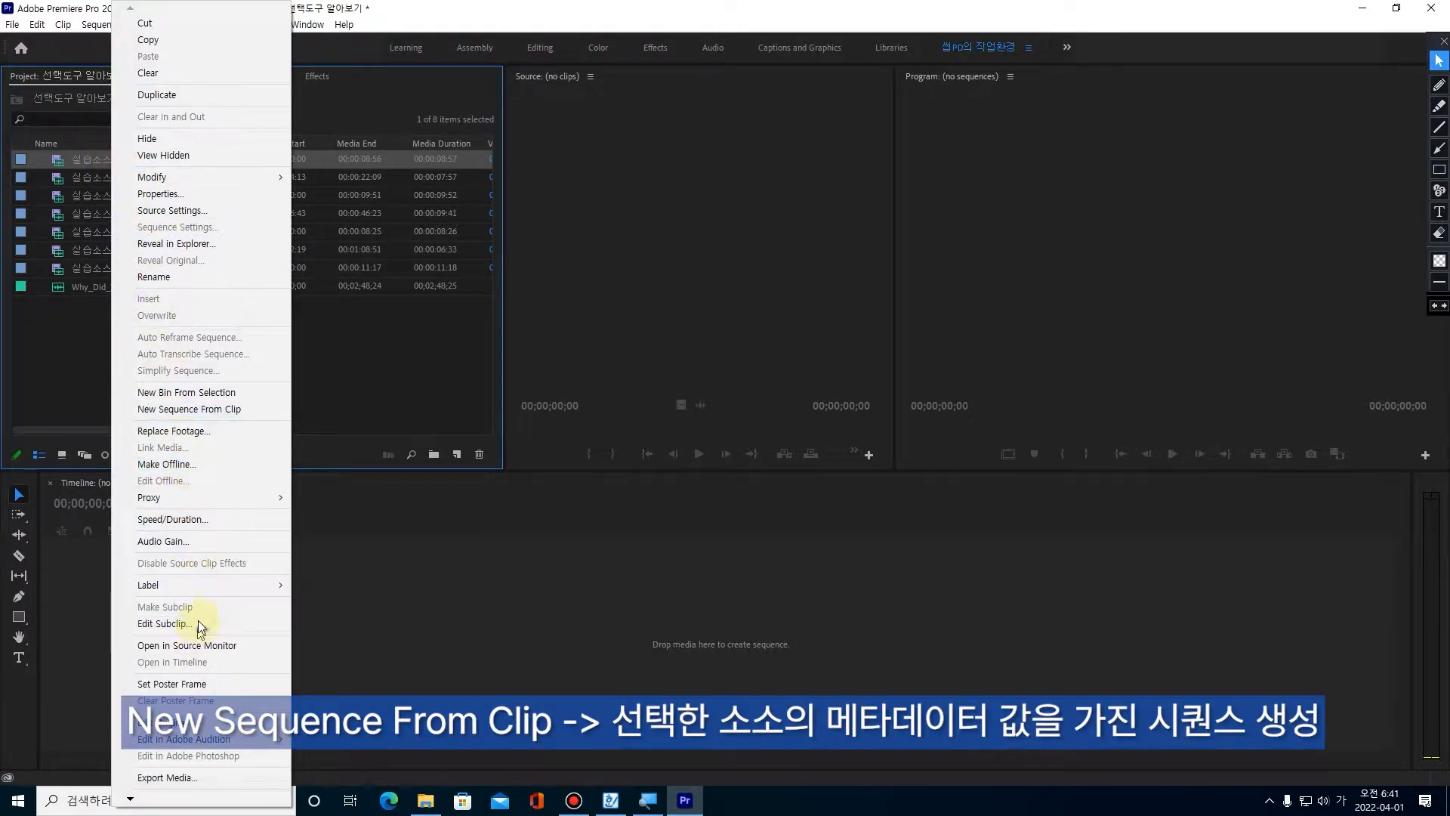
click(197, 410)
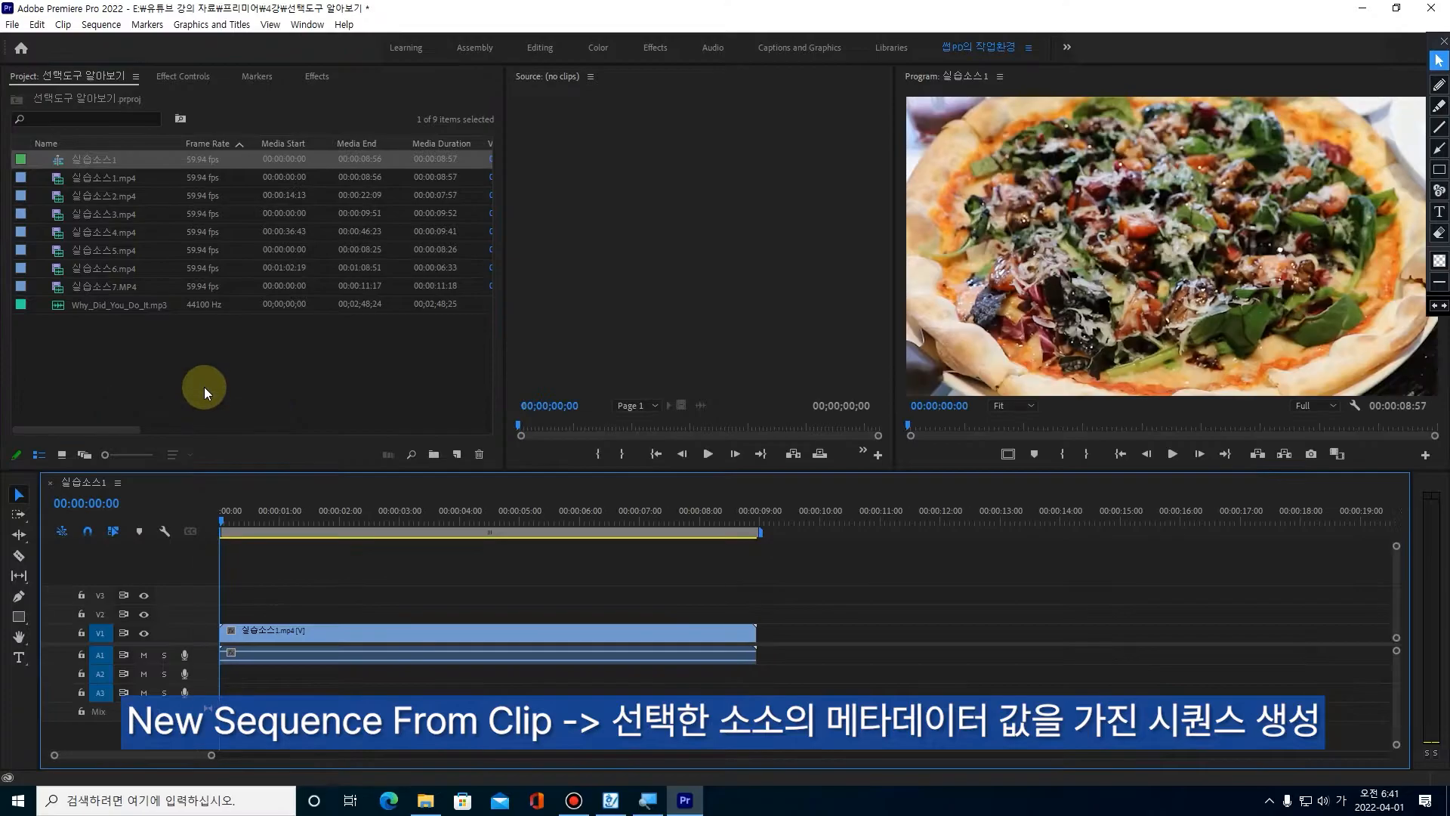
Play the 실습소스1 sequence in the timeline from its start to its end.
click(99, 184)
click(86, 485)
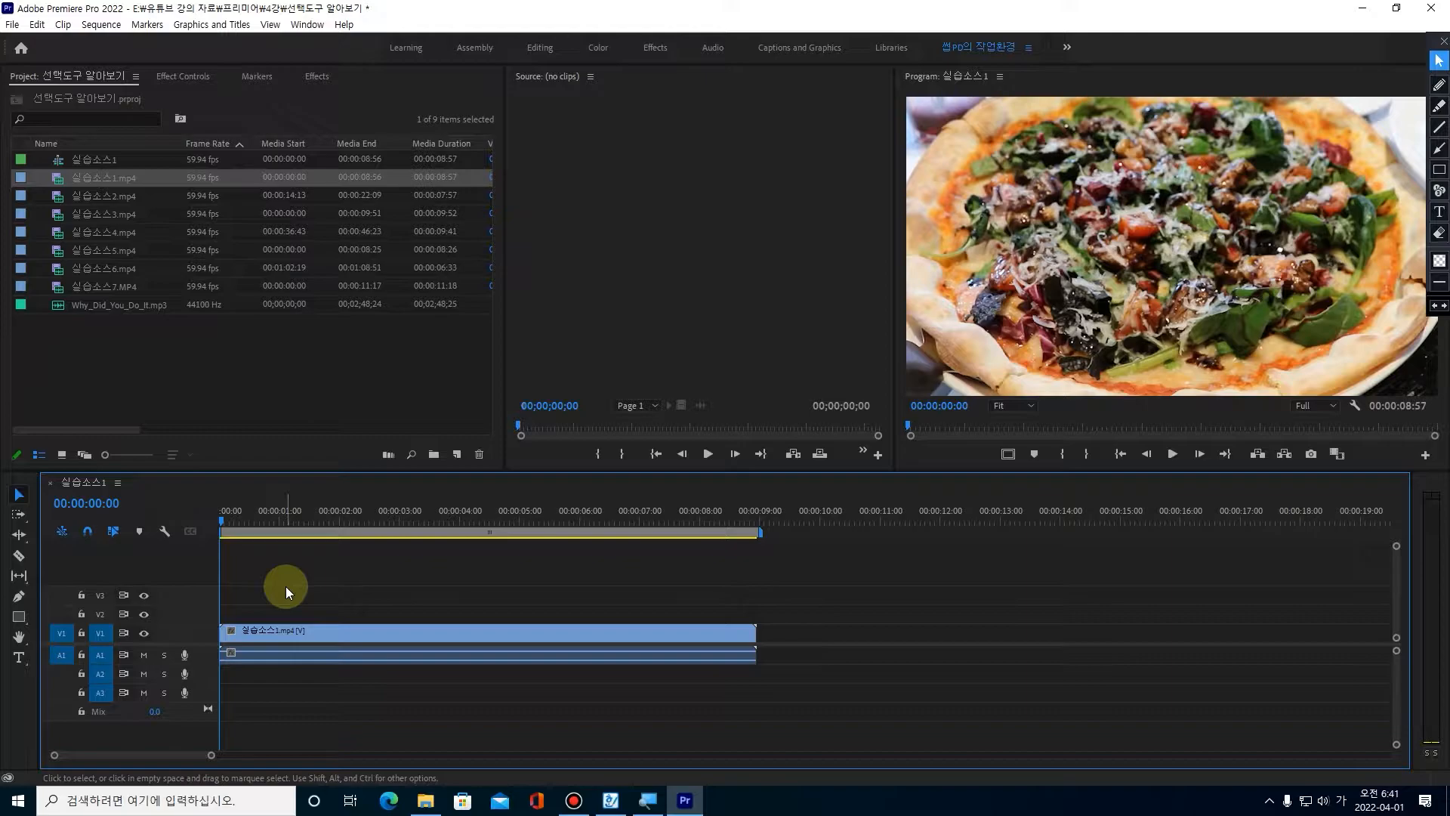
key(space)
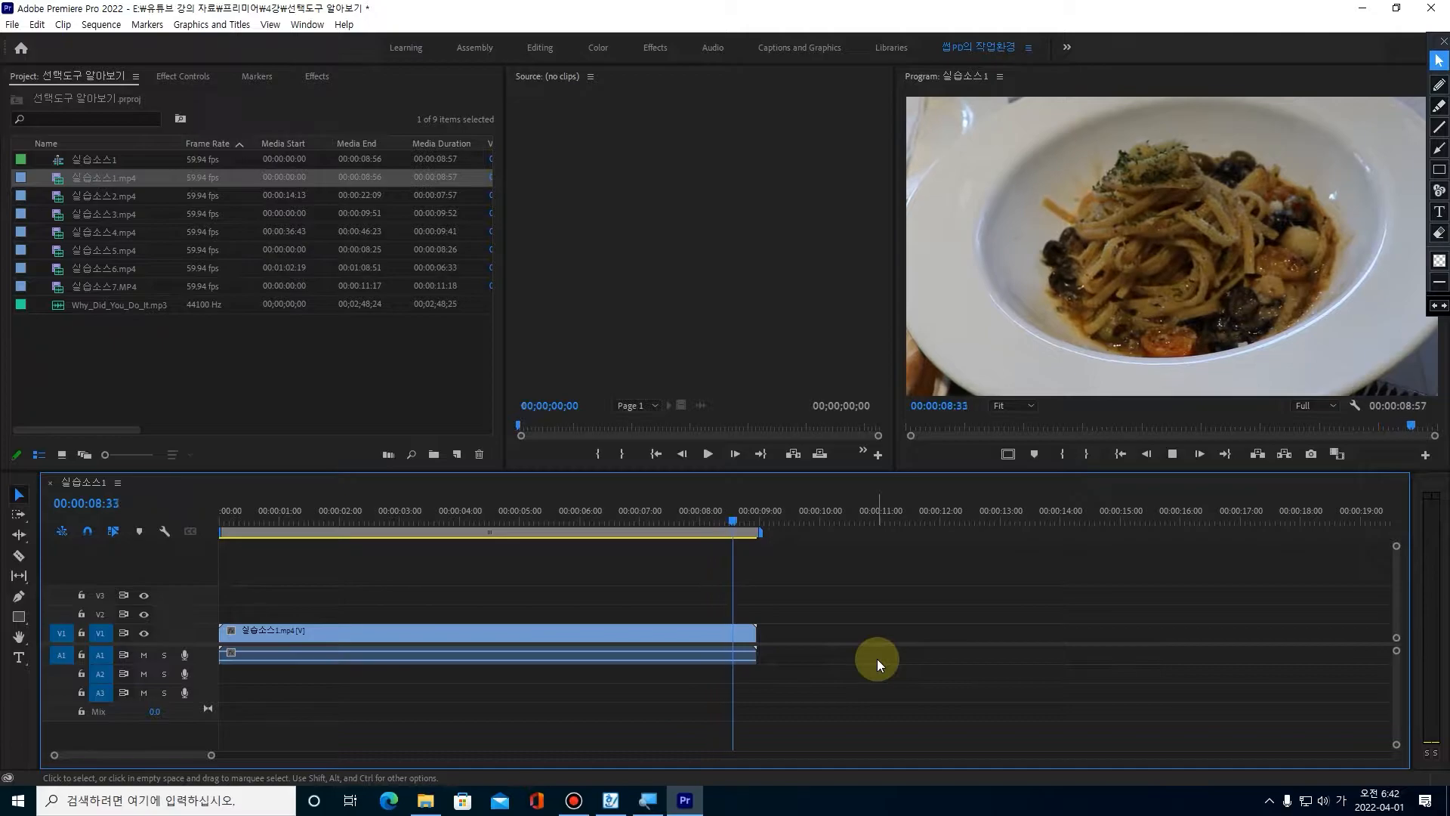
Mark the timeline's current timecode with the red annotation pen, erase the marking and return to the normal pointer.
click(1438, 85)
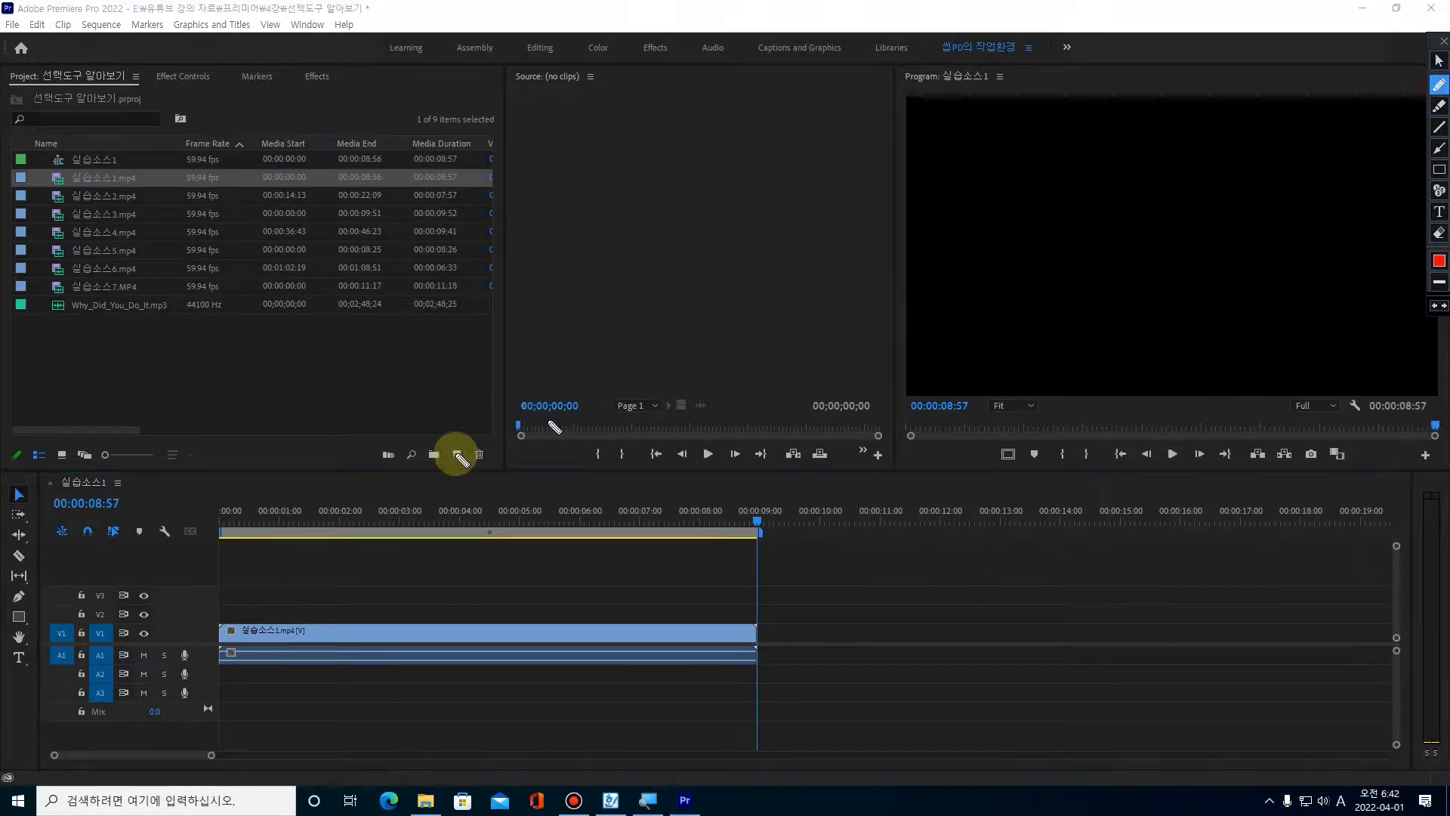
drag(86, 512, 120, 498)
click(1439, 232)
click(1439, 233)
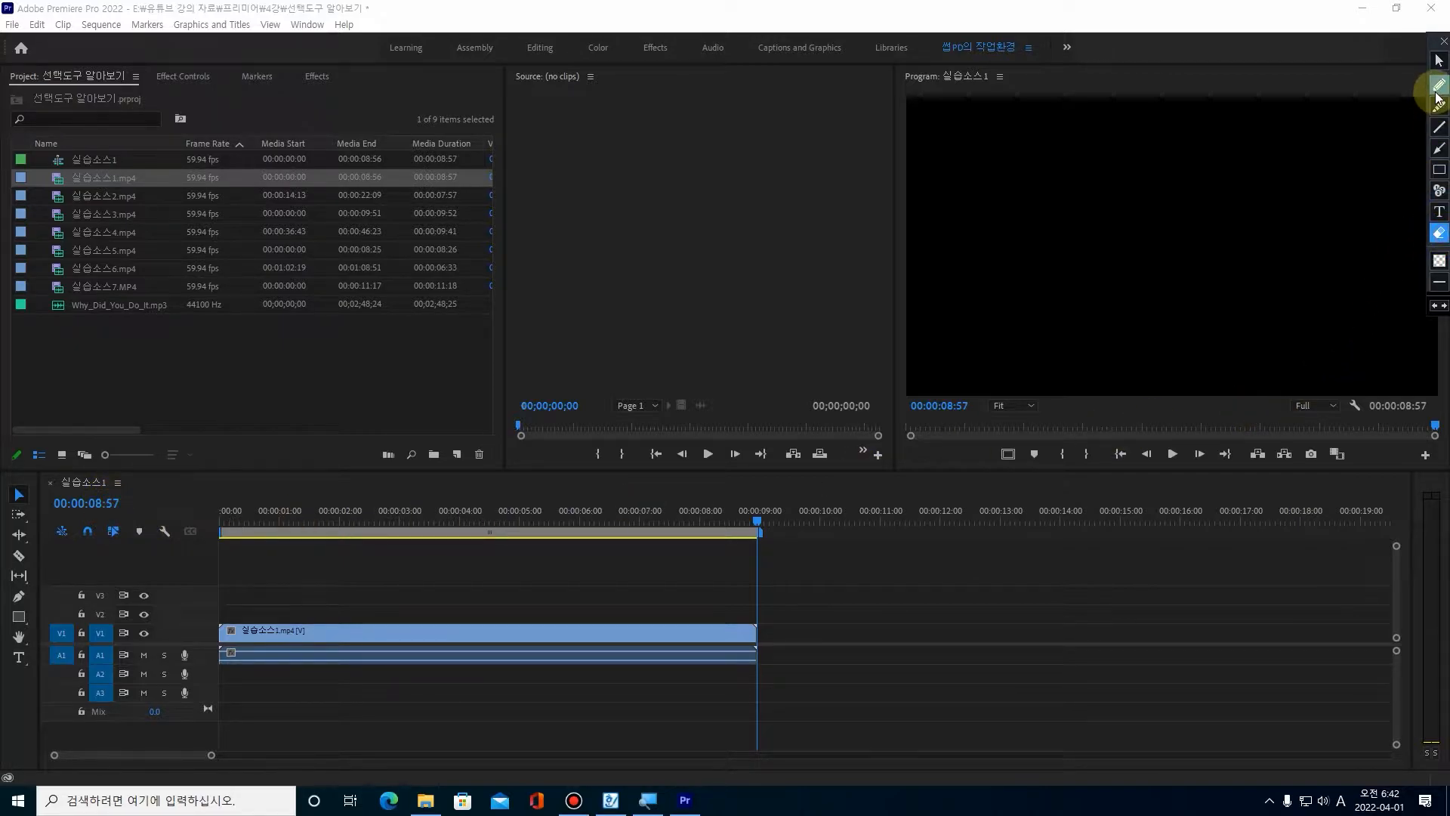
click(1439, 63)
Move the playhead to 00:00:02:26 and select the 실습소스1.mp4 clip in the timeline.
click(365, 521)
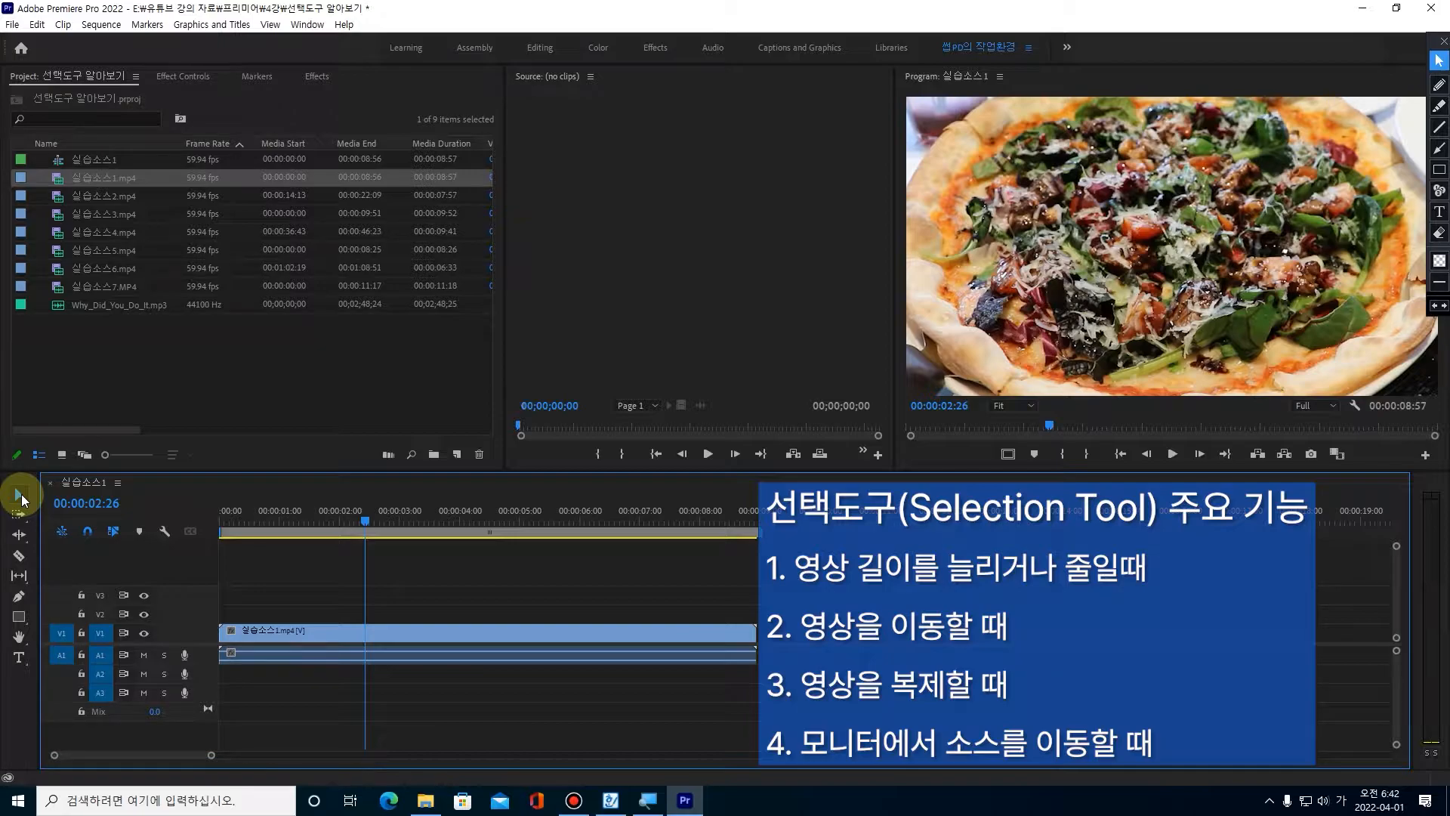
click(305, 628)
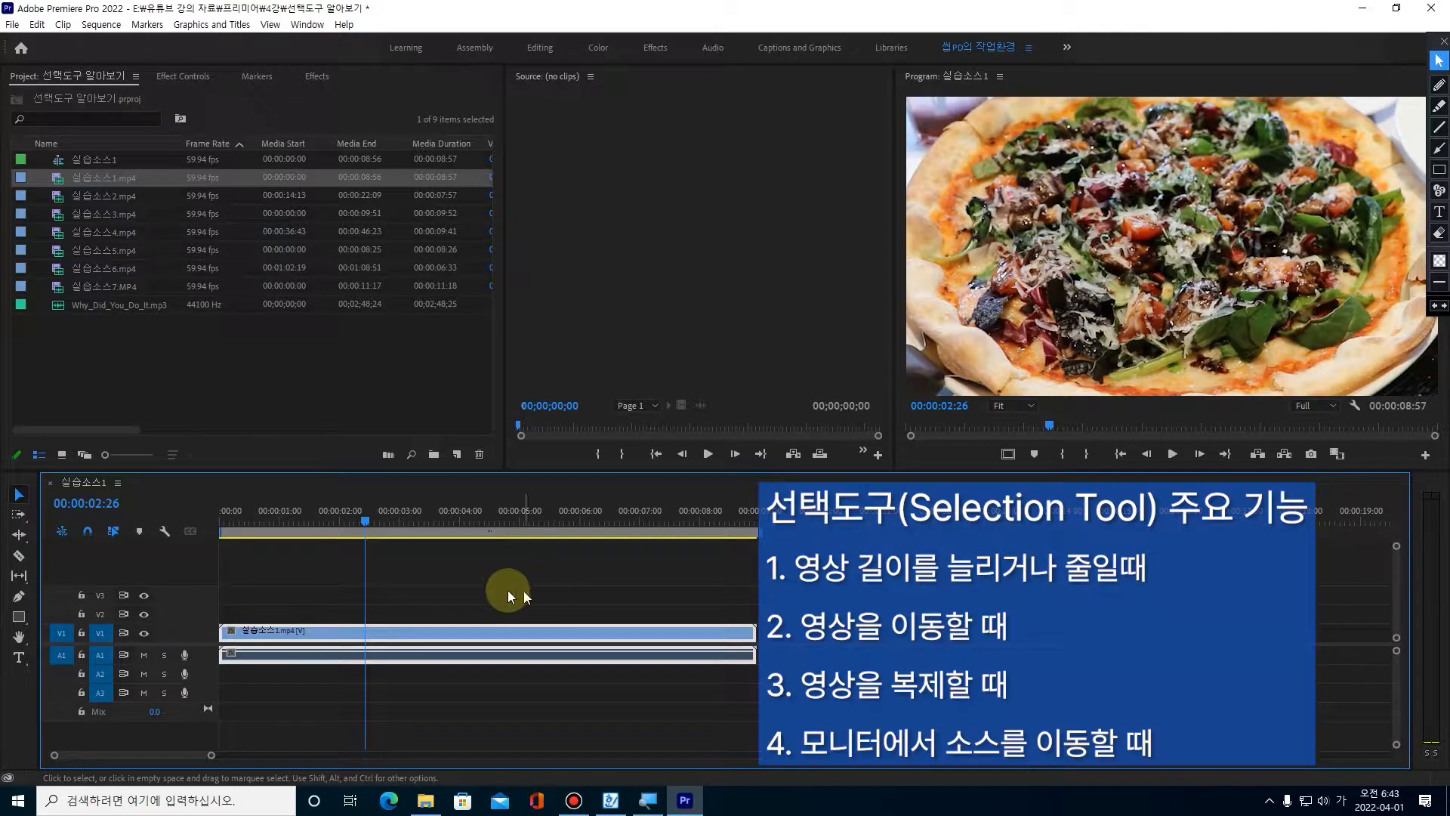
Annotate cut points and unwanted start and end parts on the clip, circle the Selection tool, and clear the drawings.
click(1438, 85)
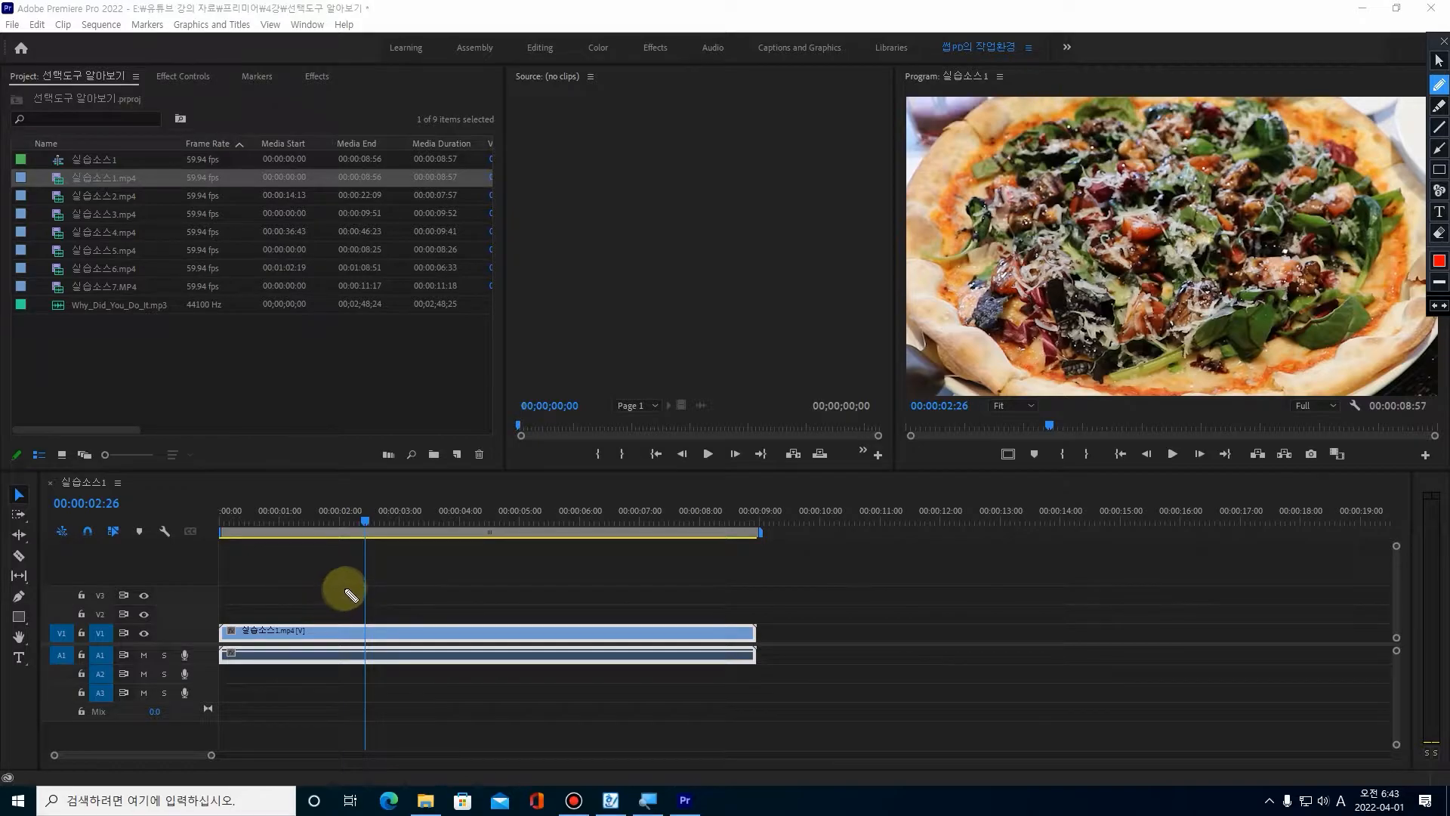
drag(352, 583, 357, 647)
drag(583, 579, 588, 647)
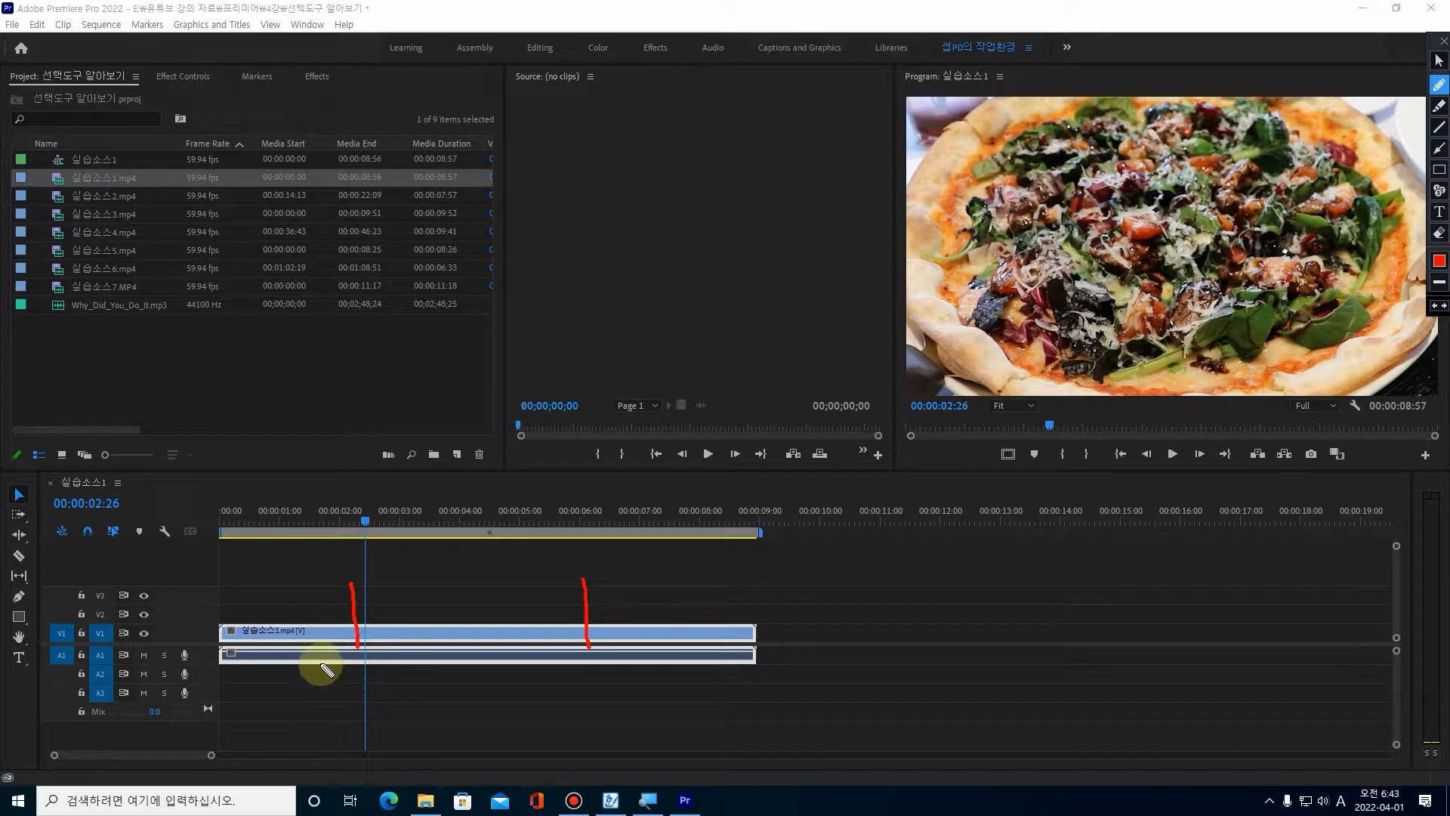
mouse_move(290, 582)
mouse_down()
mouse_move(253, 634)
mouse_move(277, 633)
mouse_up()
mouse_move(704, 582)
mouse_down()
mouse_move(670, 612)
mouse_move(656, 589)
mouse_move(708, 638)
mouse_move(648, 626)
mouse_move(651, 578)
mouse_move(703, 568)
mouse_move(710, 640)
mouse_up()
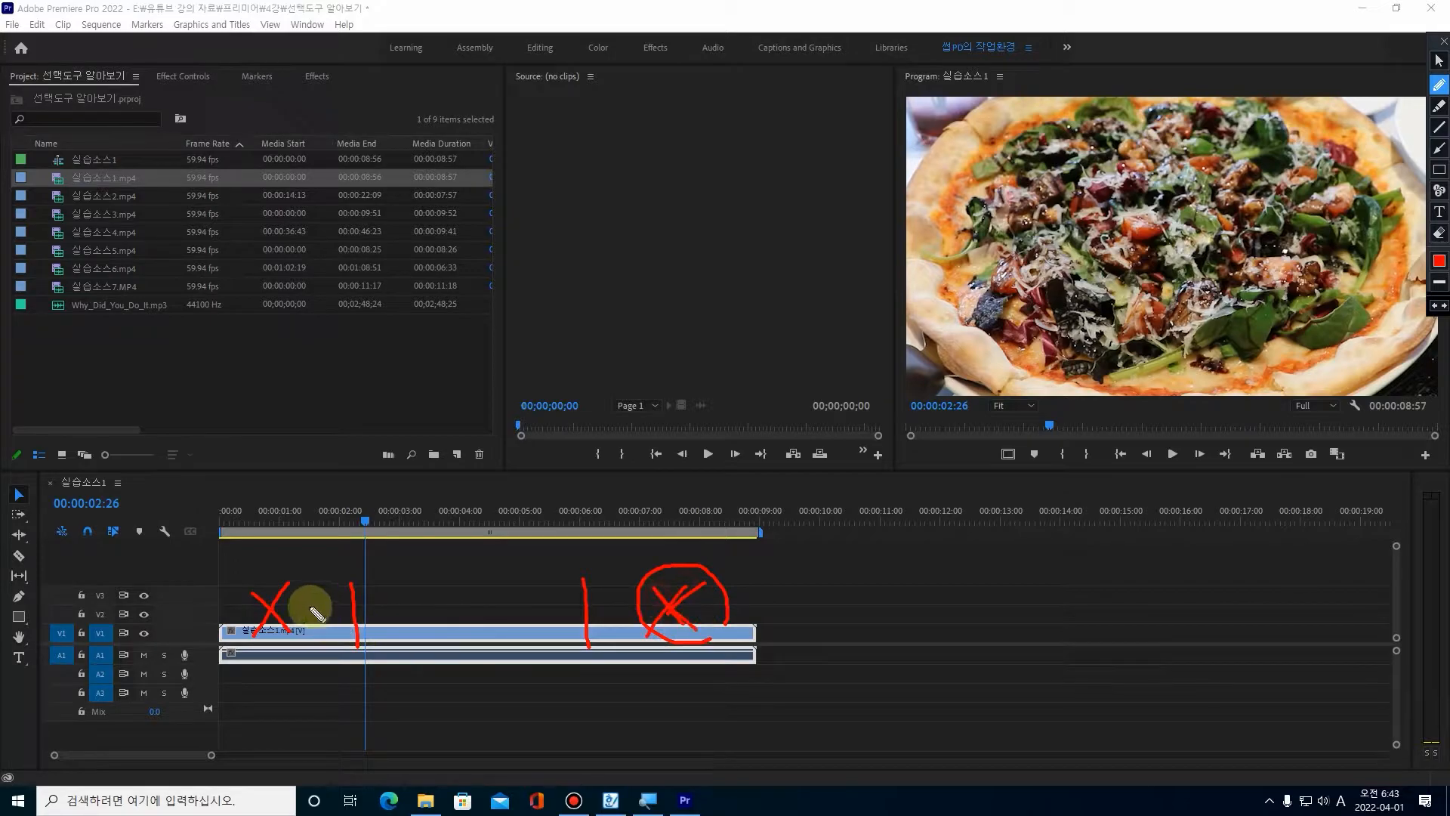
mouse_move(261, 585)
mouse_down()
mouse_move(297, 629)
mouse_move(277, 419)
mouse_up()
mouse_move(626, 566)
mouse_down()
mouse_move(705, 421)
mouse_move(702, 441)
mouse_up()
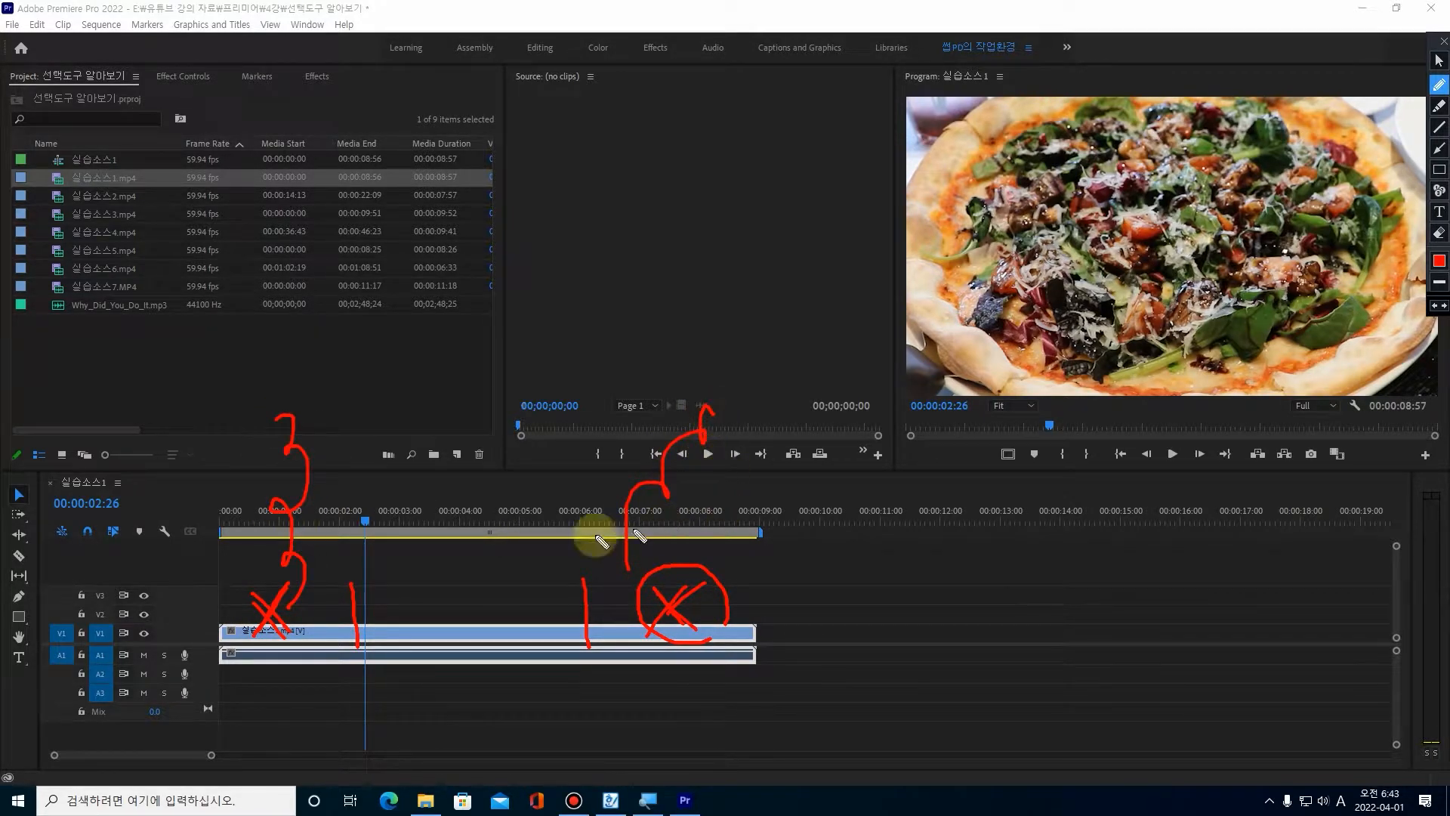
mouse_move(37, 499)
mouse_down()
mouse_move(16, 506)
mouse_move(30, 479)
mouse_up()
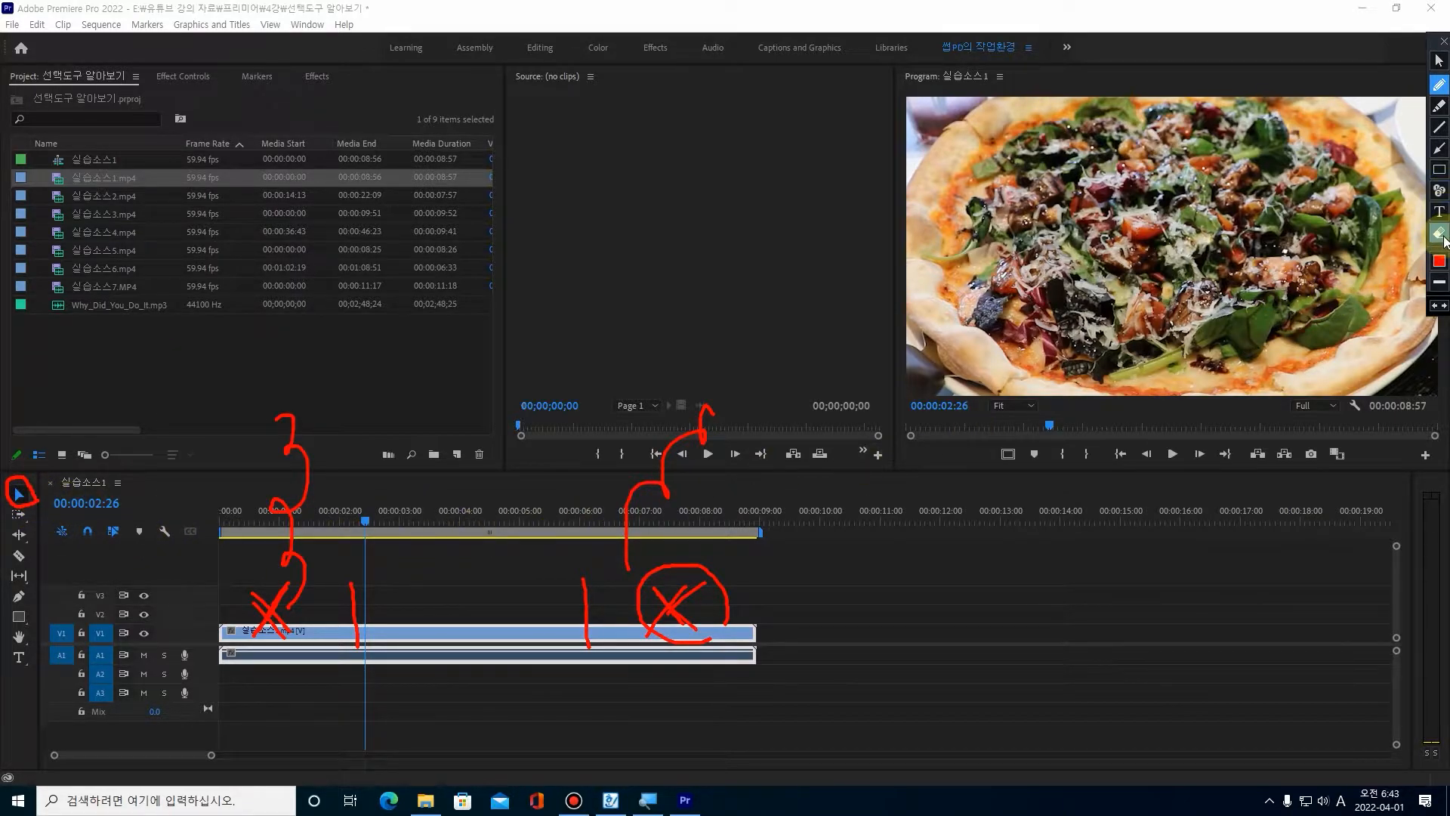
double_click(1441, 234)
click(1439, 61)
Play the sequence from its start and step back to park the playhead at 00:00:03:10.
drag(364, 528, 220, 537)
key(space)
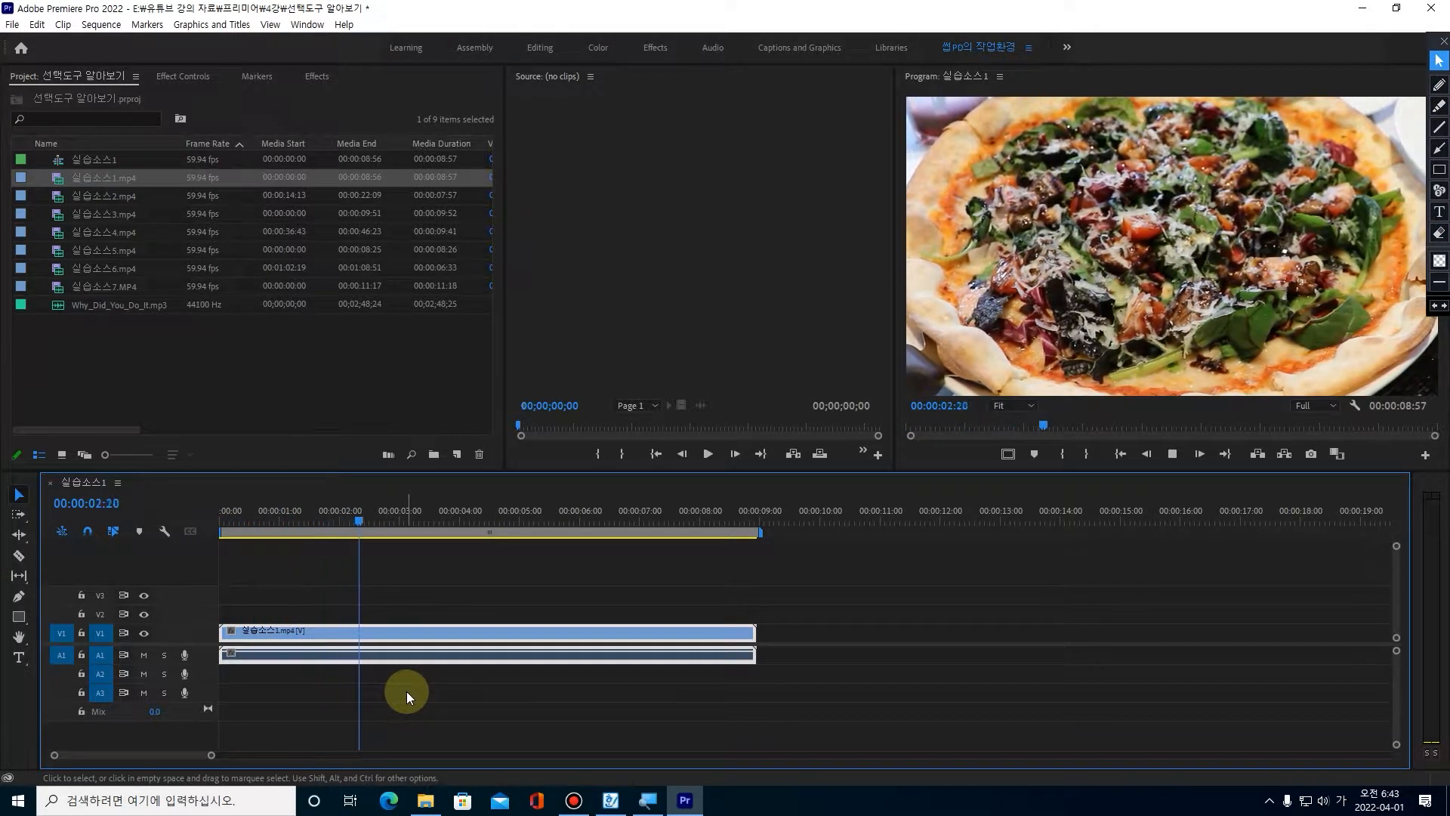
key(Left)
key(Left)
key(Left)
key(Left)
key(Left)
key(Left)
key(Left)
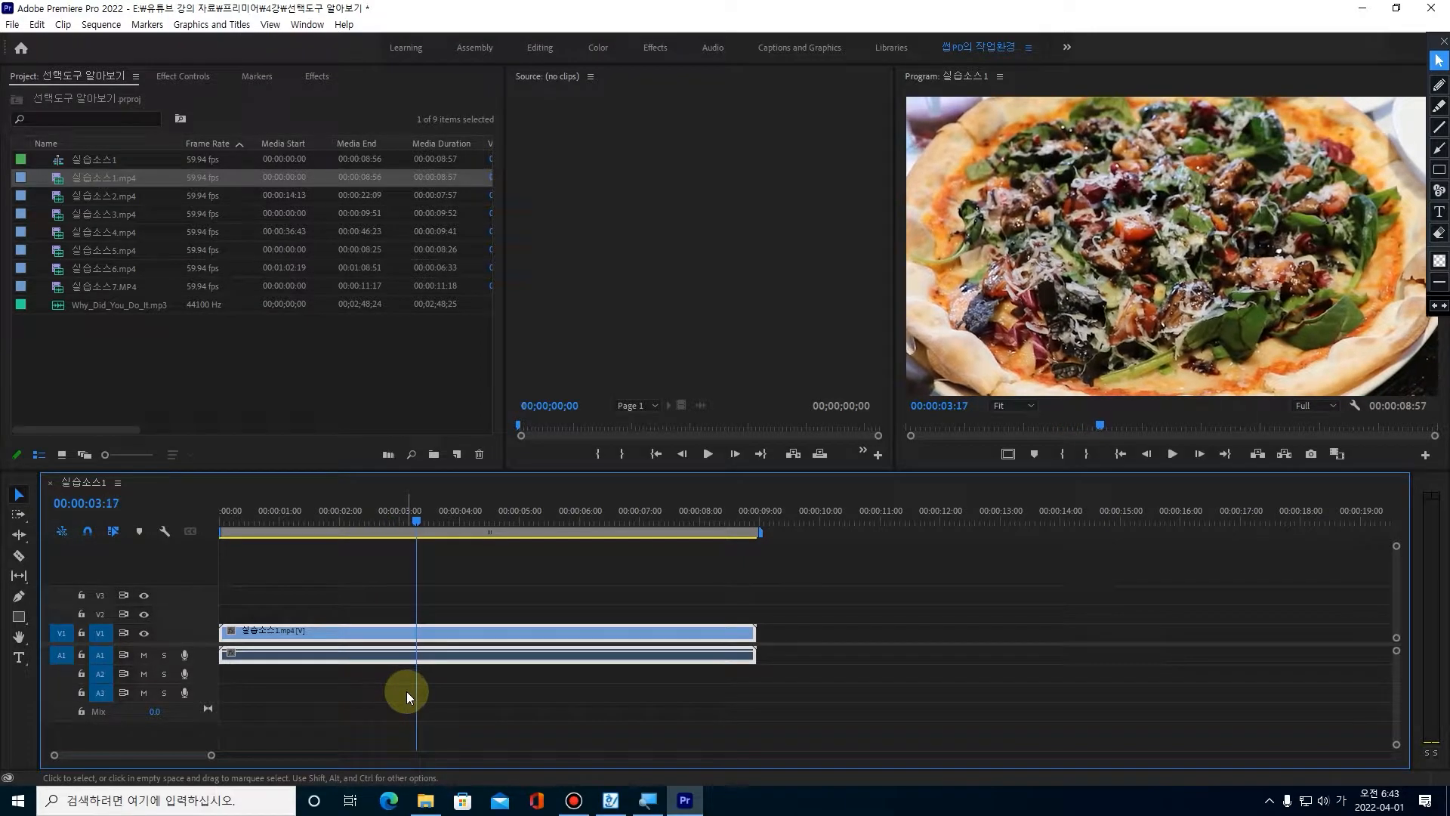
key(Left)
key(Left)
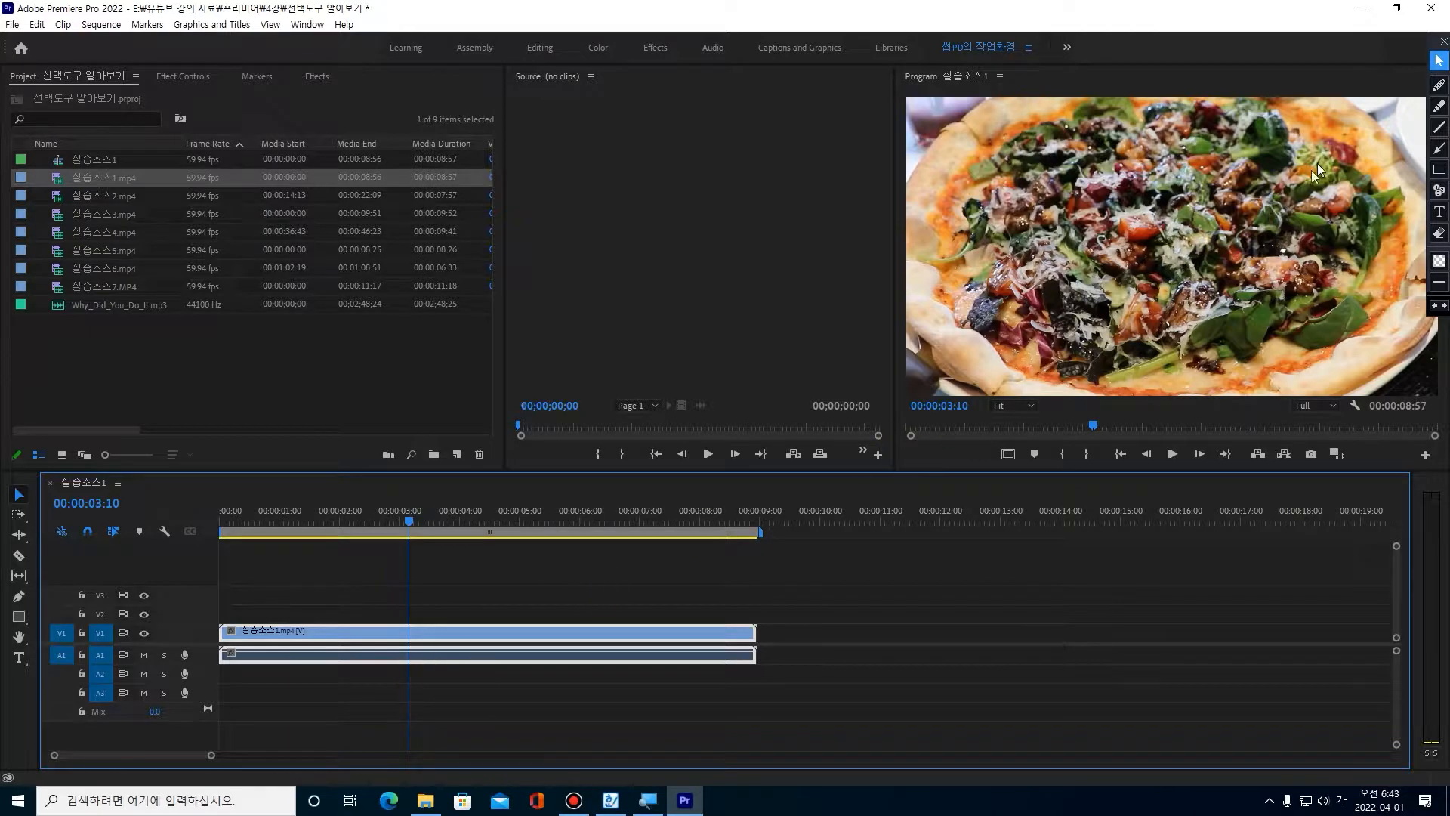
Deselect the timeline clip and add a sequence marker at 00:00:03:10.
click(459, 570)
click(431, 632)
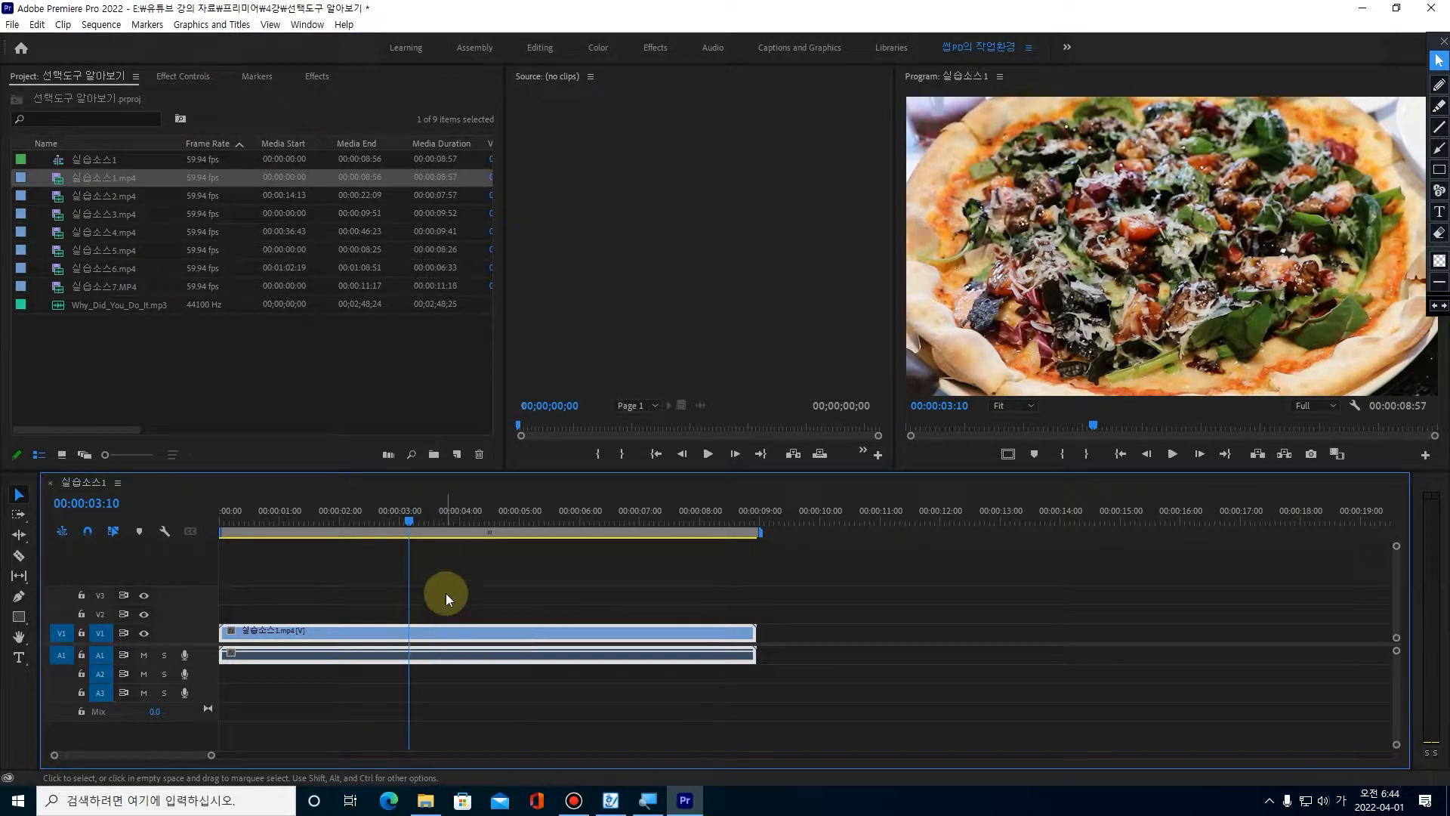
click(445, 576)
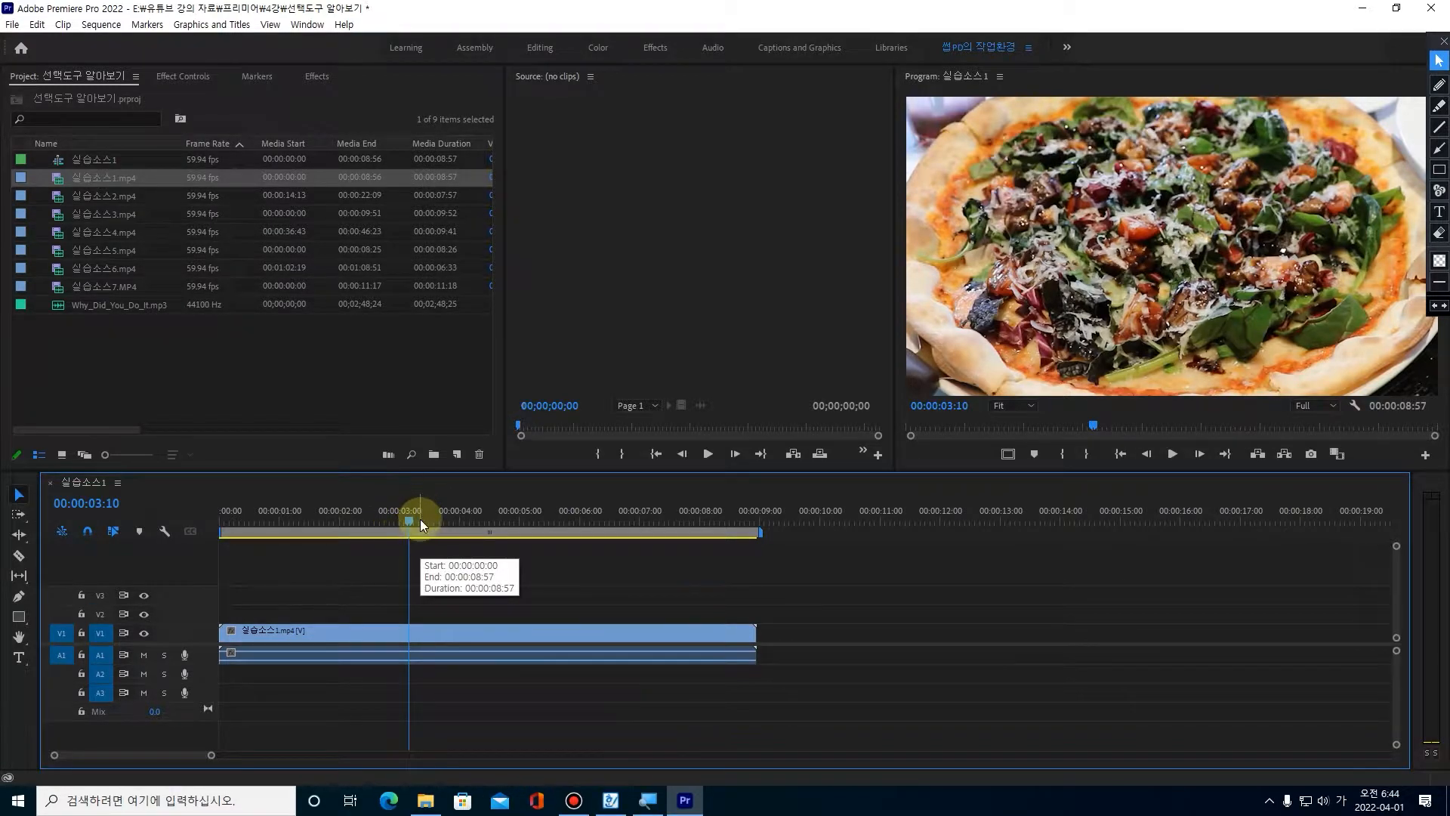
click(142, 531)
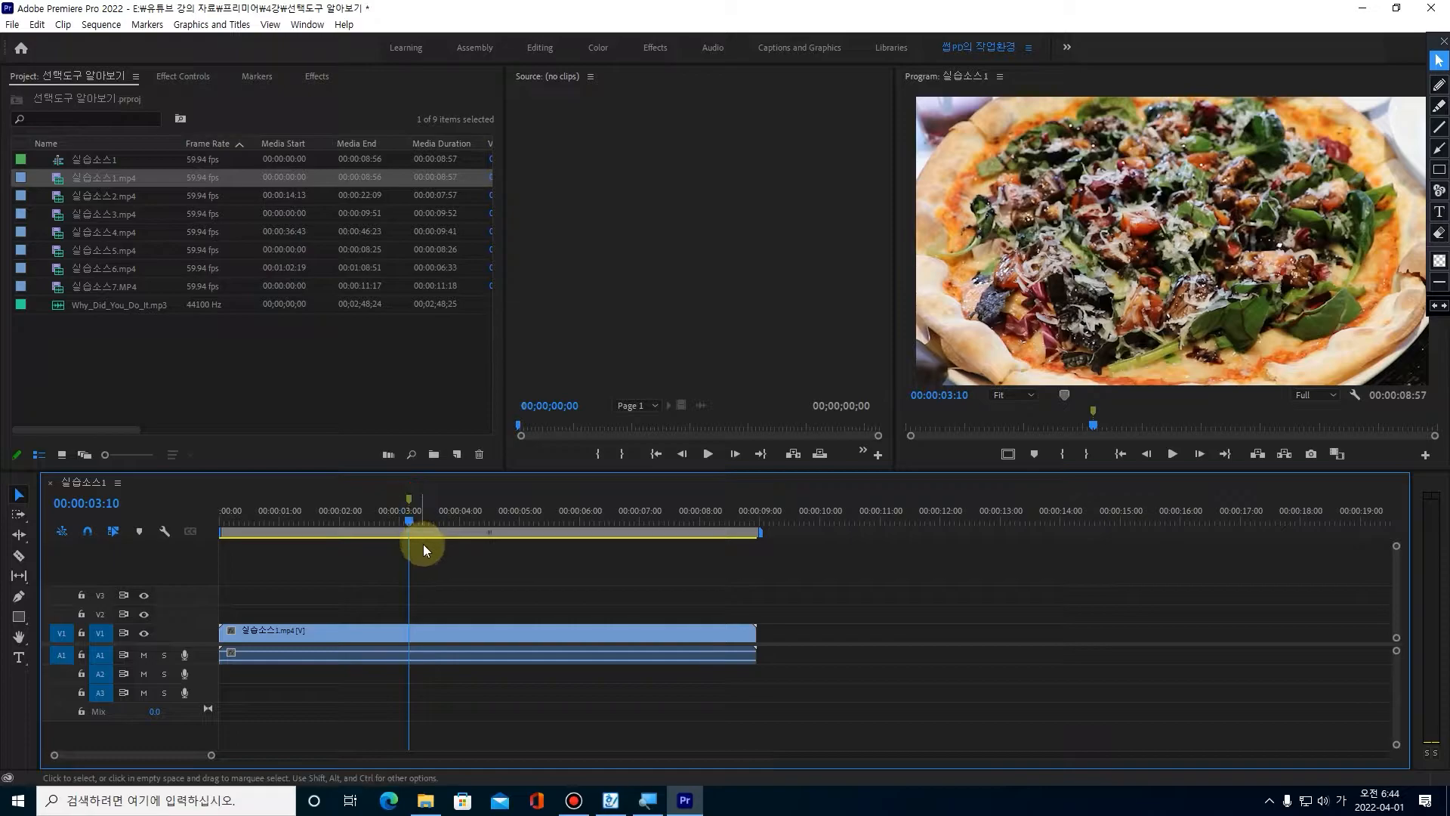
Play on to the pasta shot and add a second sequence marker at 00:00:07:10.
key(space)
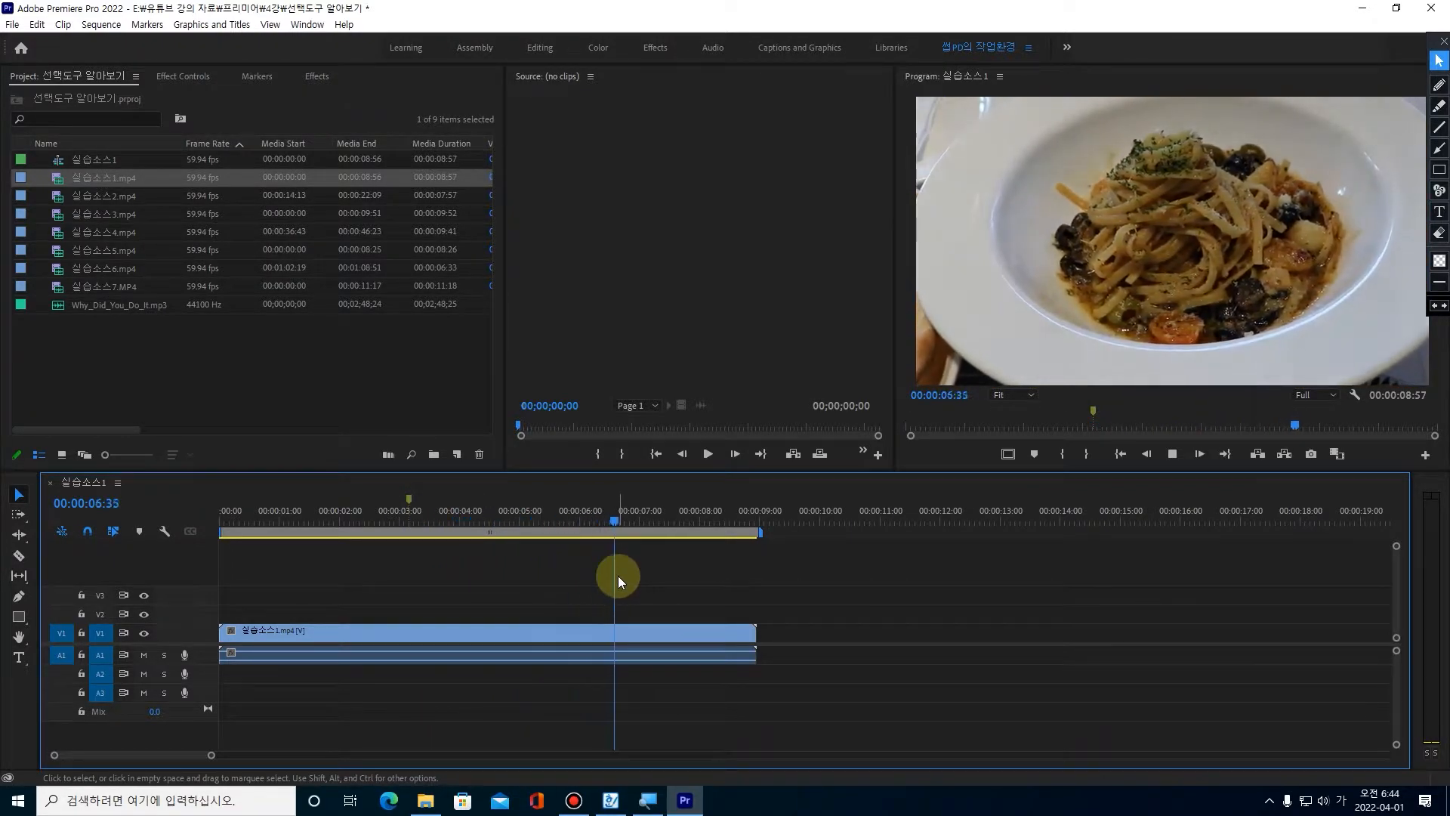
key(space)
key(Left)
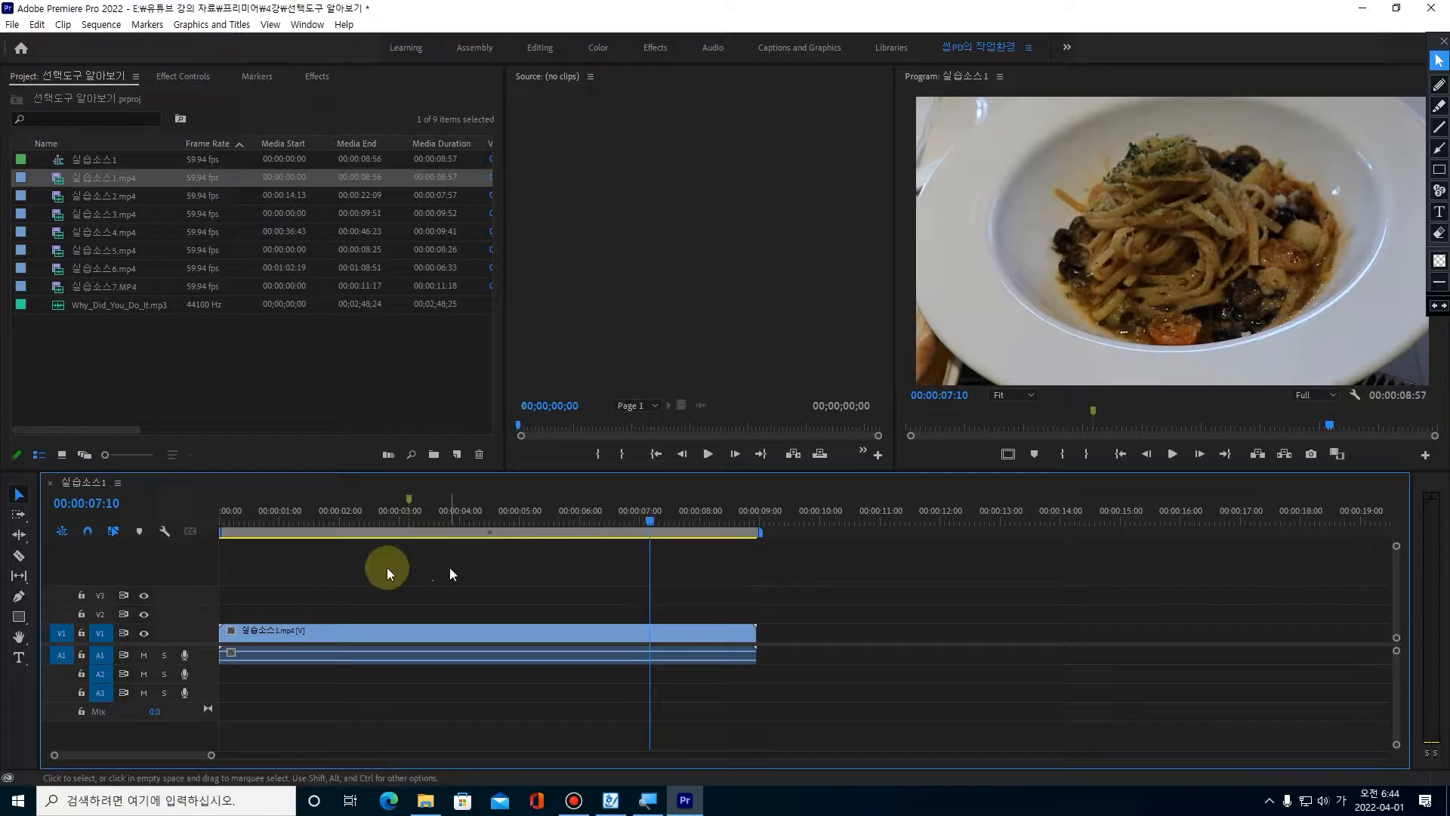
click(138, 532)
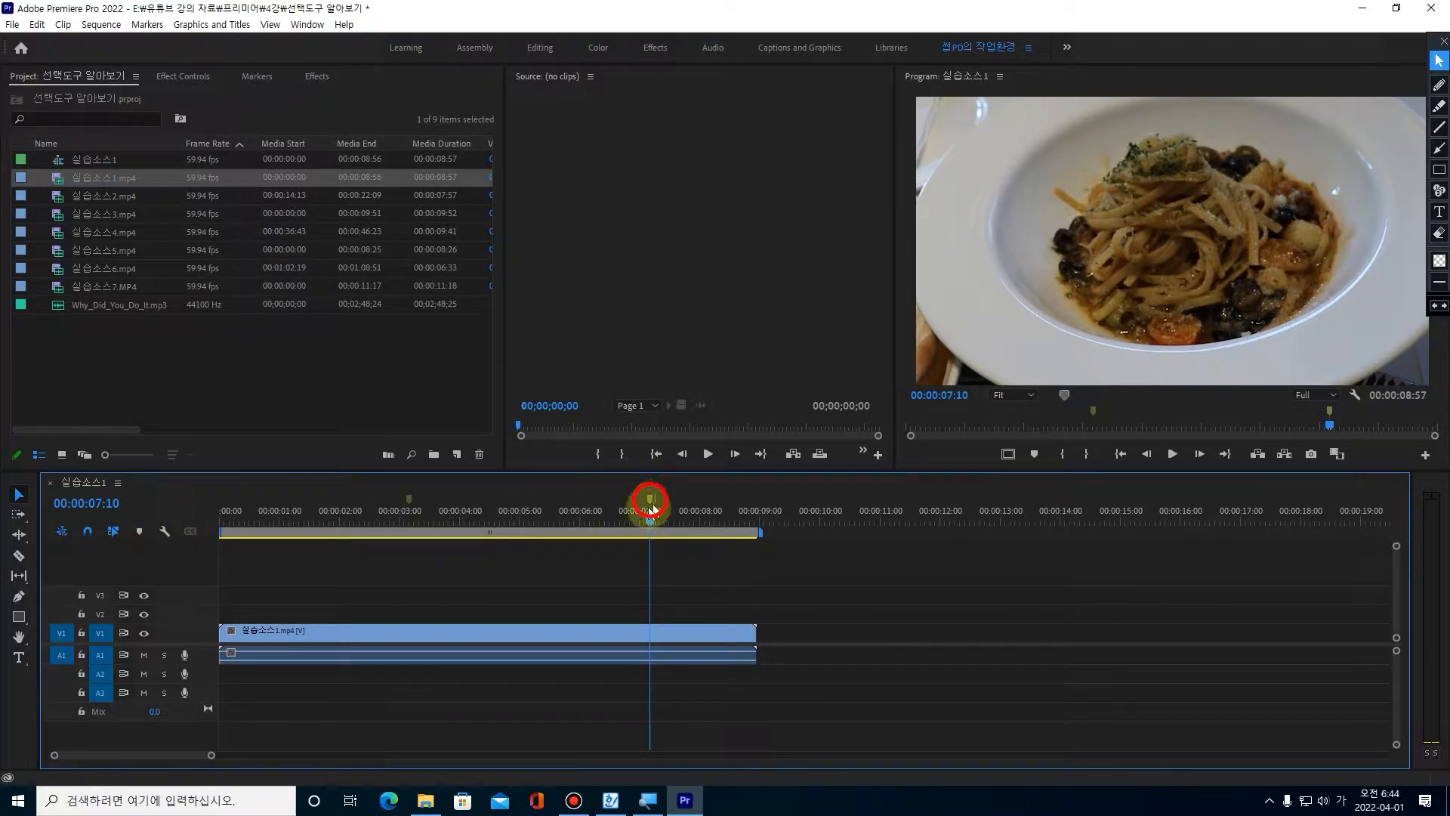
Park the playhead at the 00:00:03:10 and 00:00:07:10 markers in turn and draw a vertical cut line through the clip at each.
click(406, 500)
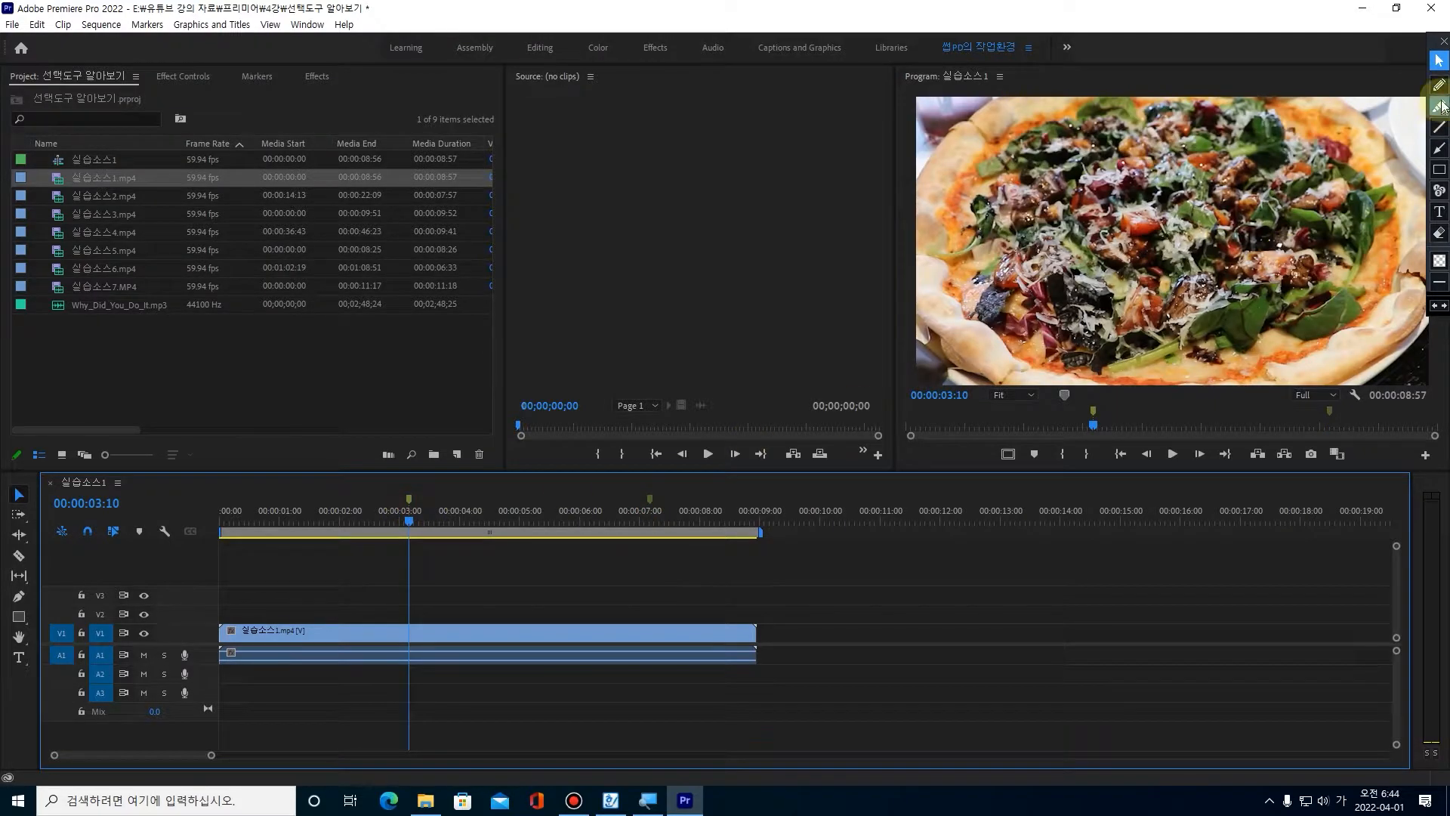
click(1439, 85)
drag(408, 568, 414, 687)
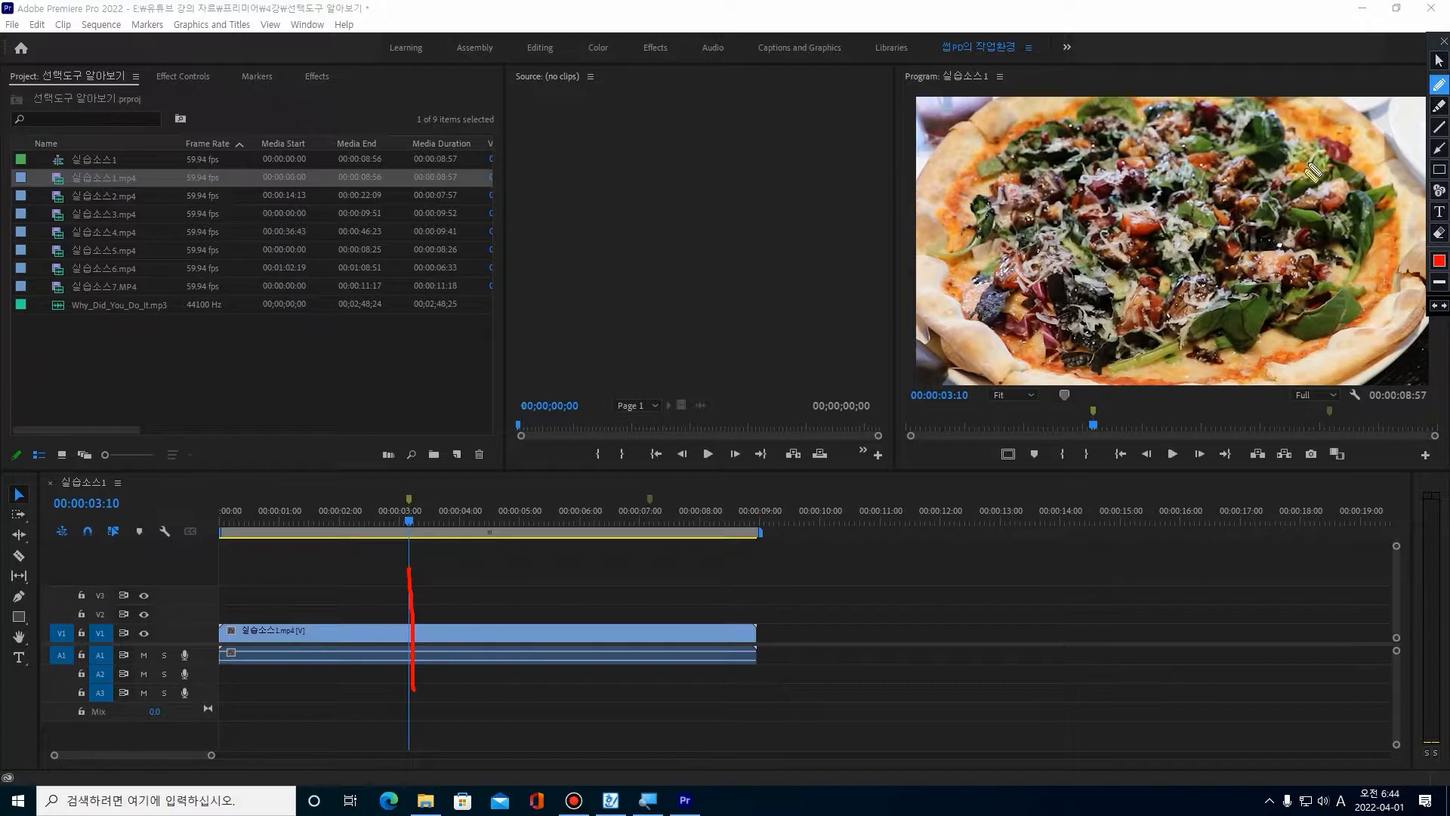
click(1437, 61)
click(649, 500)
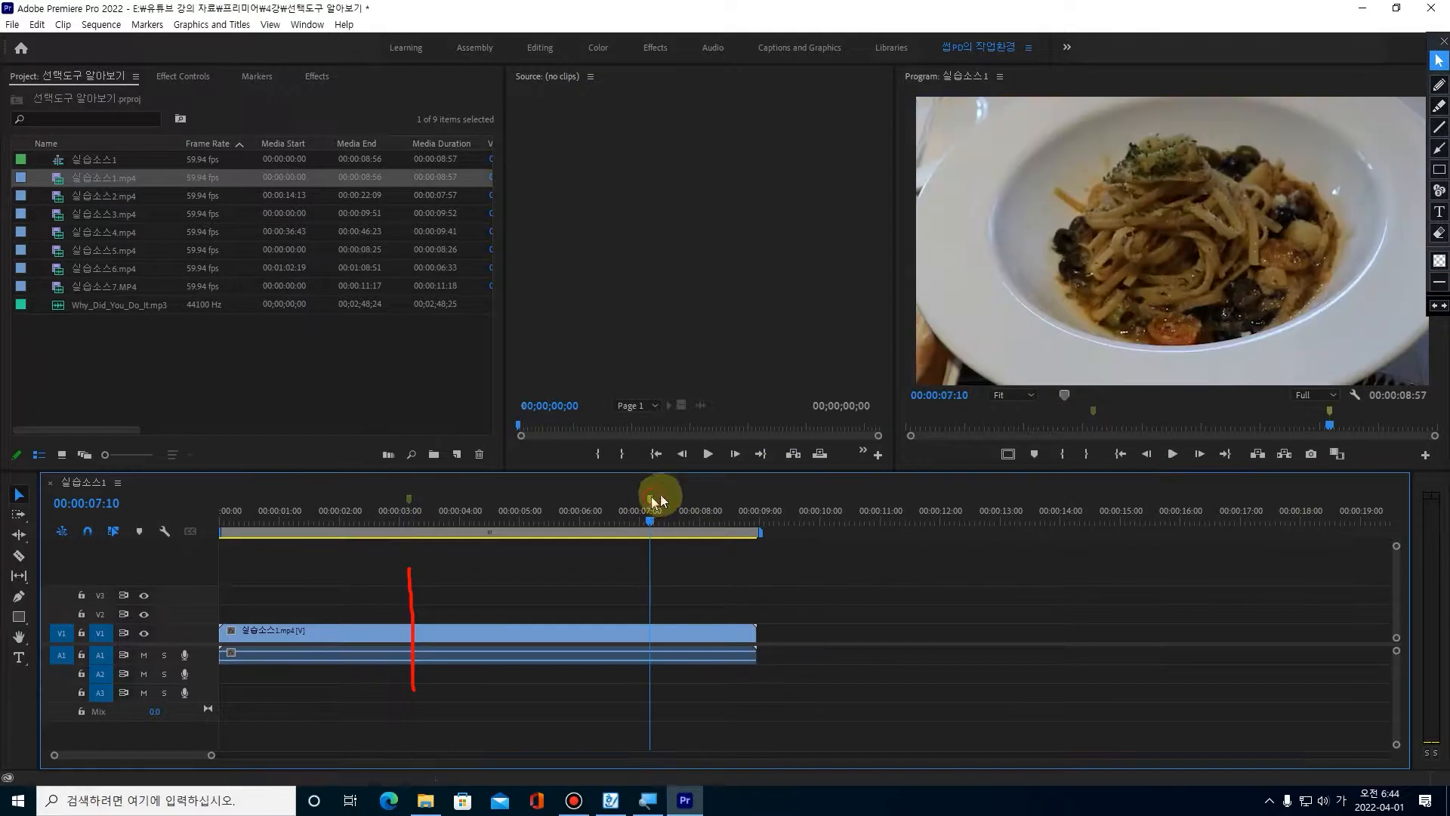
click(1438, 86)
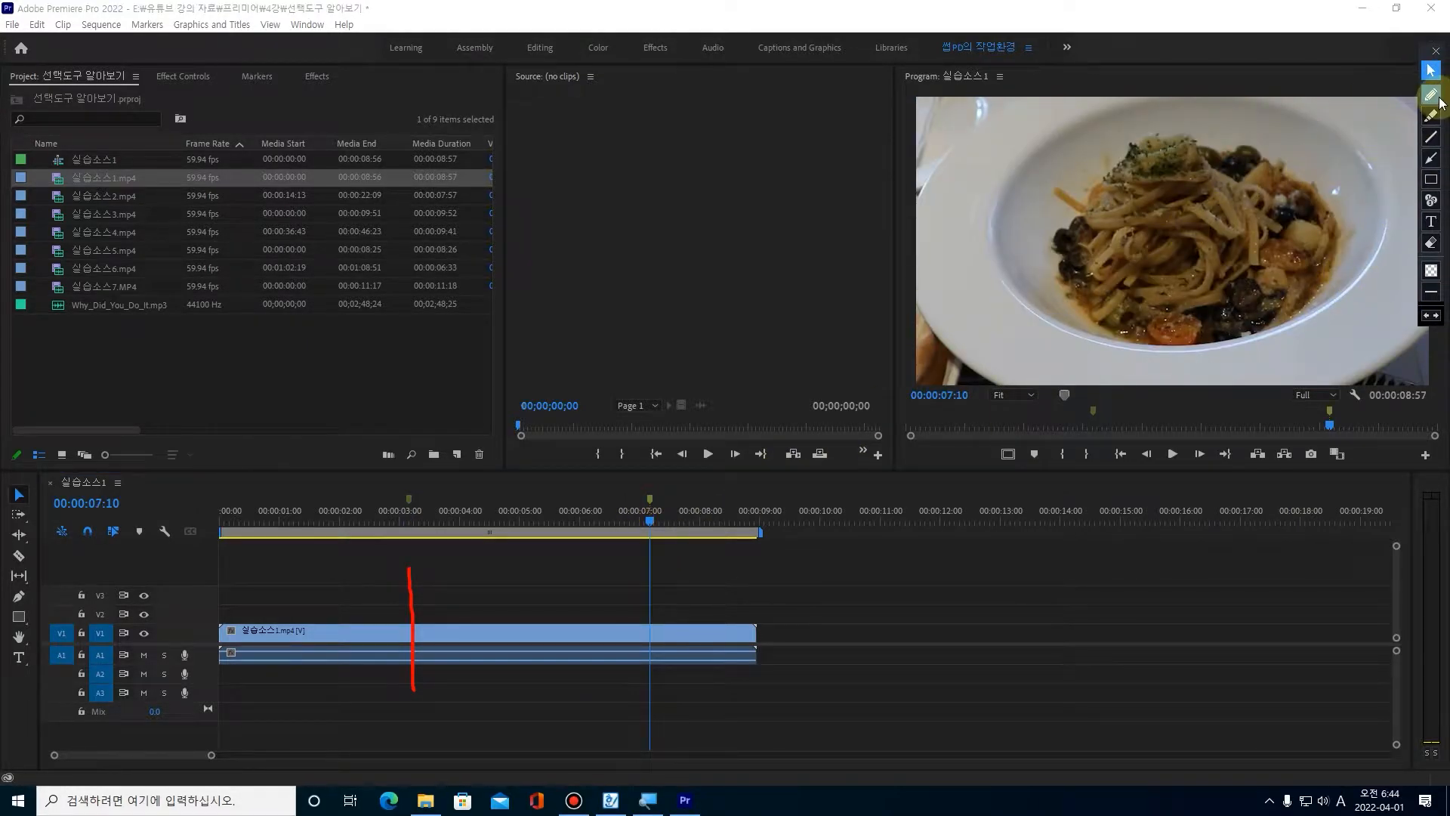
drag(646, 597, 646, 704)
Cross out the clip's unwanted start and end parts, add freehand marks there and on the preview image, and erase all drawings.
drag(734, 595, 708, 662)
drag(697, 608, 747, 674)
drag(306, 607, 273, 664)
drag(277, 614, 310, 668)
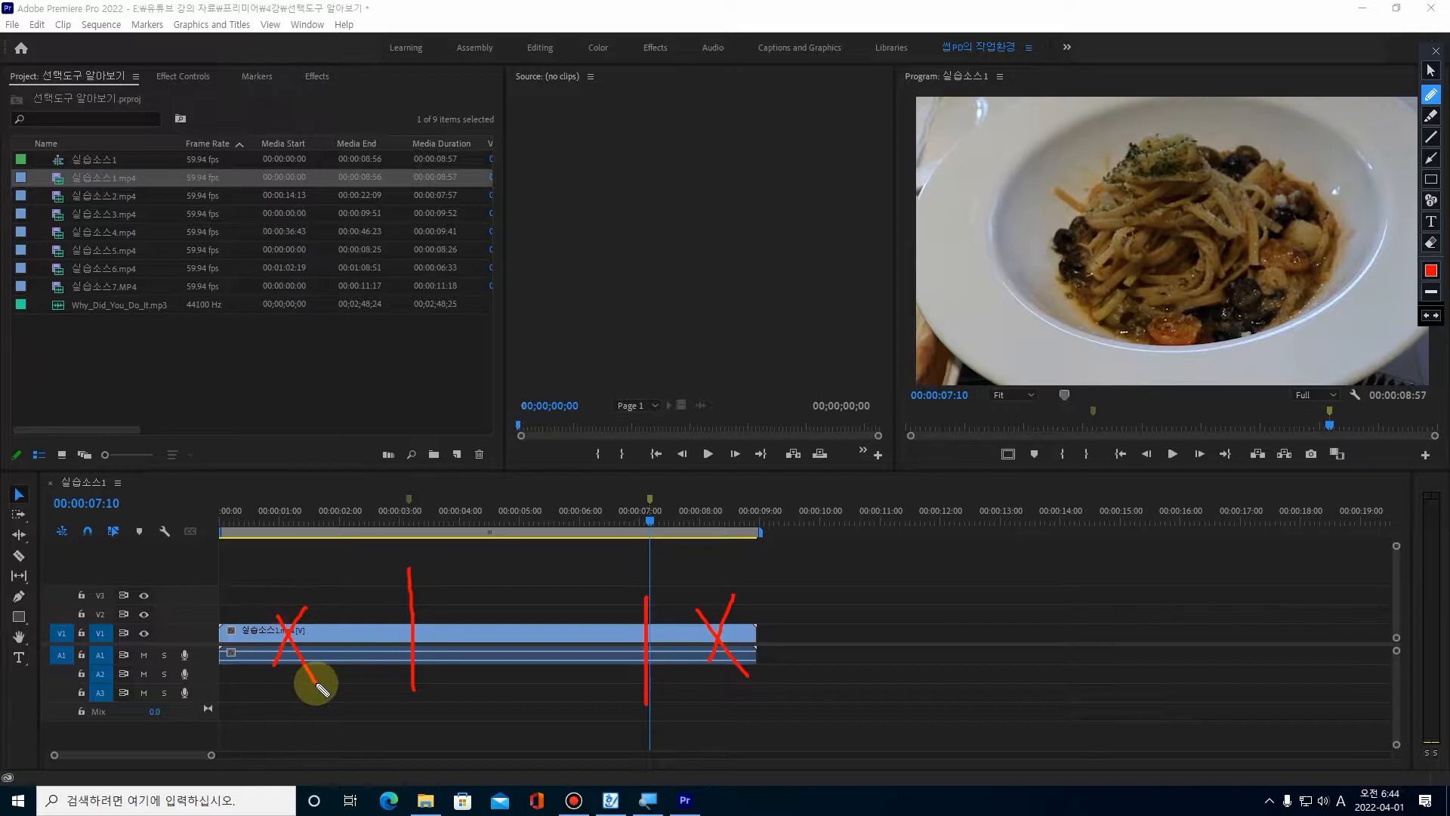
mouse_move(355, 620)
mouse_down()
mouse_move(324, 606)
mouse_move(342, 625)
mouse_move(314, 637)
mouse_up()
drag(728, 605, 723, 625)
drag(1087, 284, 1134, 291)
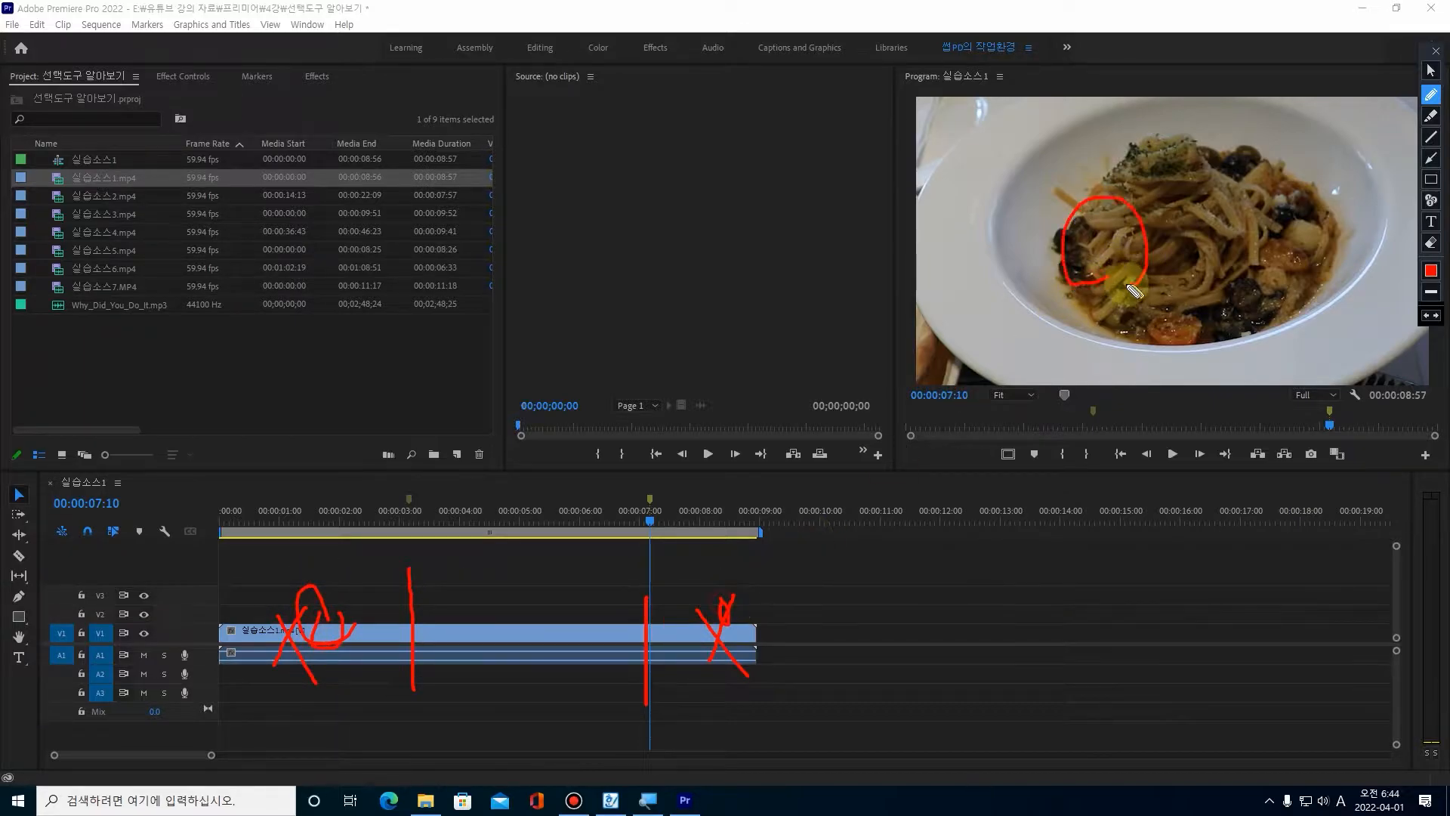
double_click(1432, 244)
click(1432, 72)
With the Selection tool, trim the clip's start to the 00:00:03:10 marker and its end to the 00:00:07:10 marker.
click(18, 495)
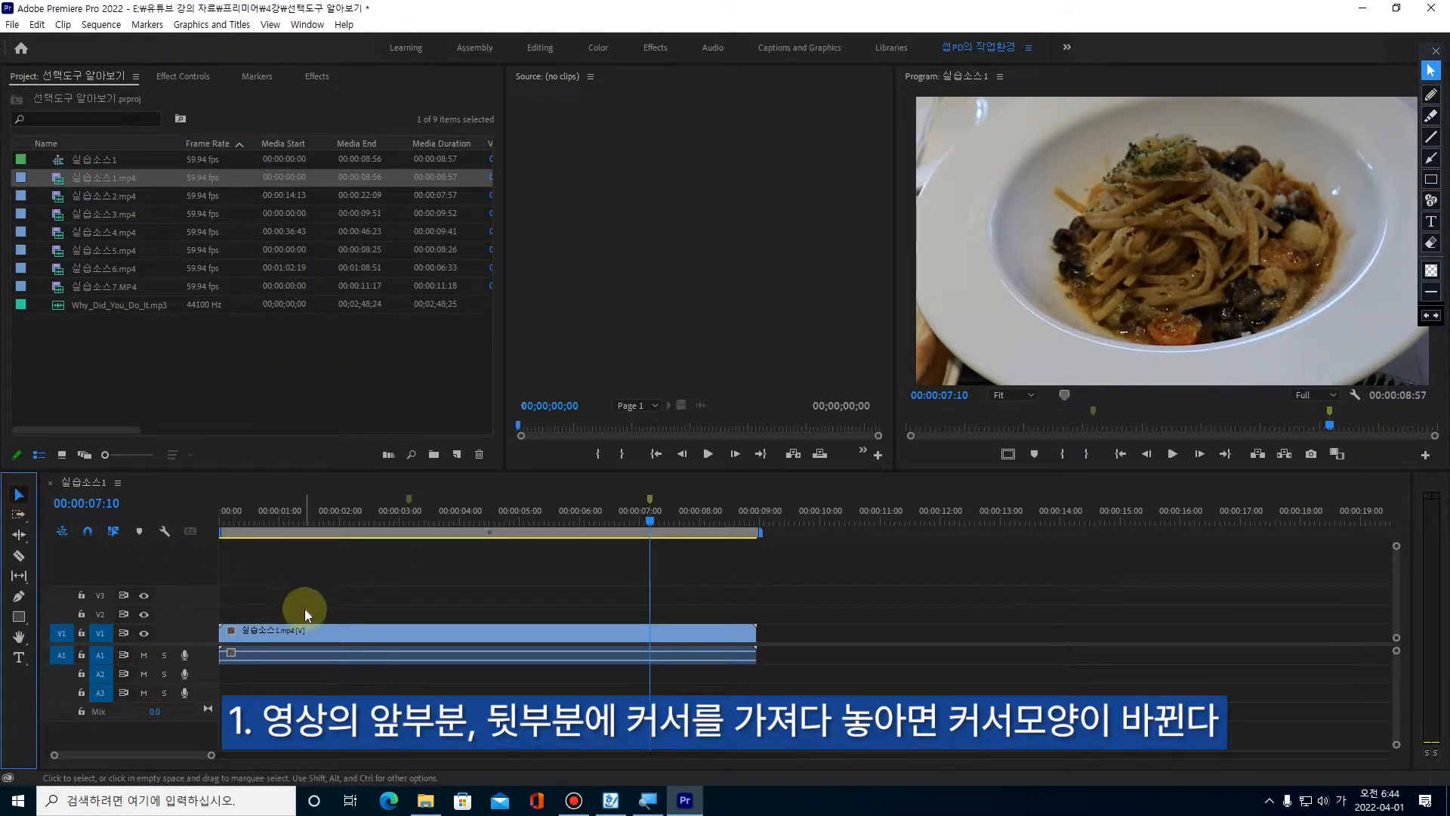
click(305, 632)
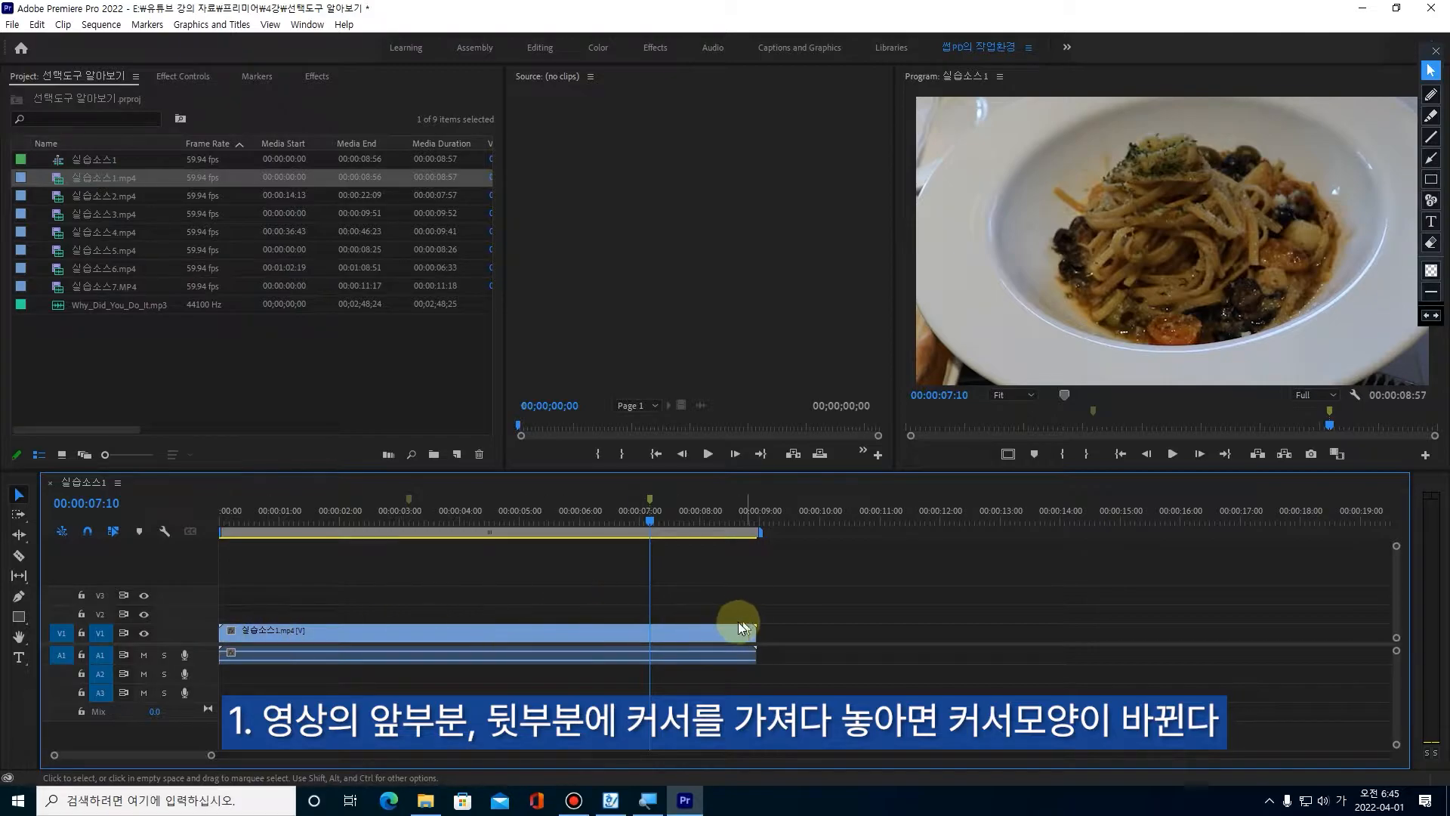
click(410, 505)
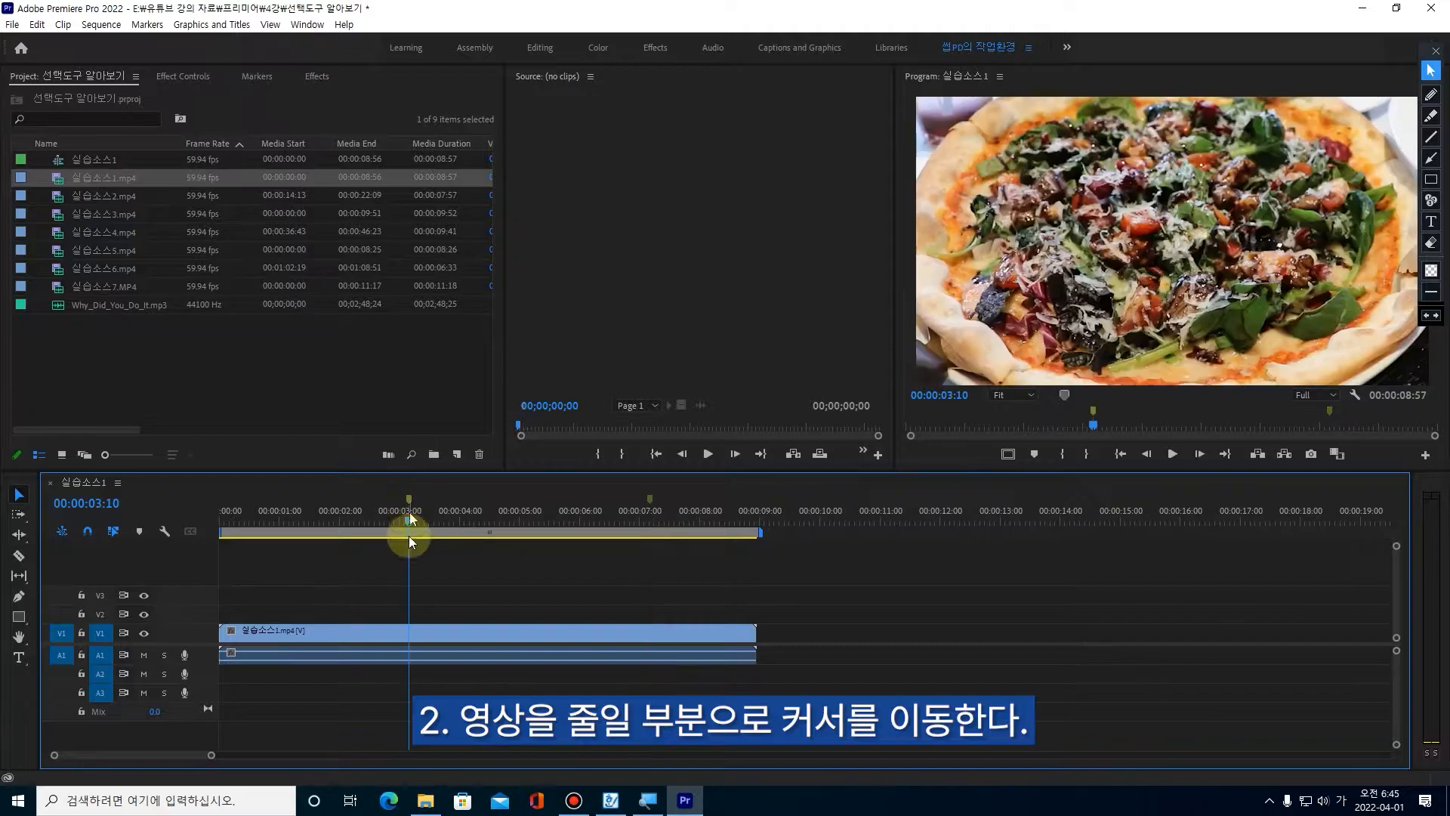
click(224, 634)
drag(223, 633, 409, 636)
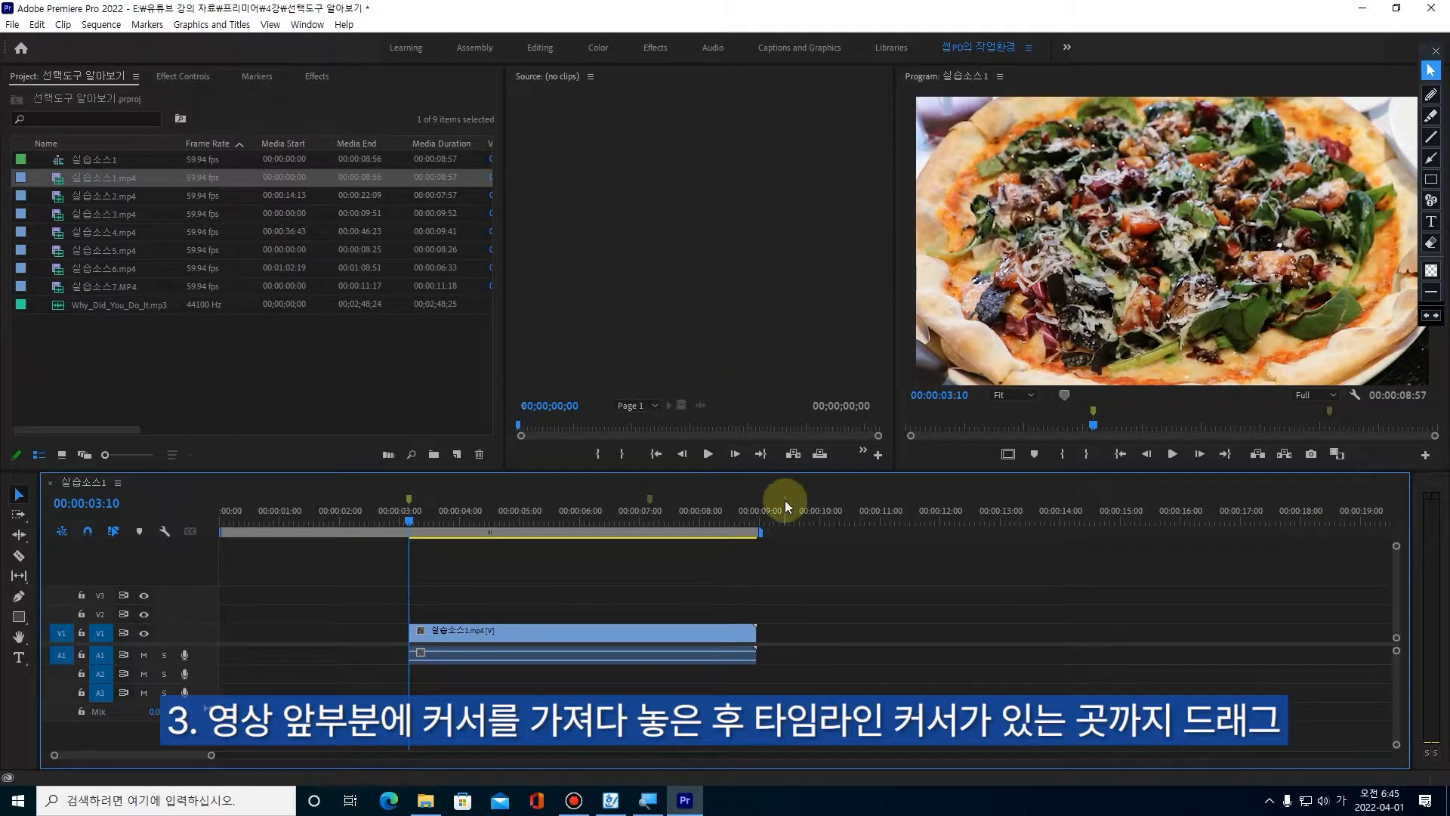
click(651, 503)
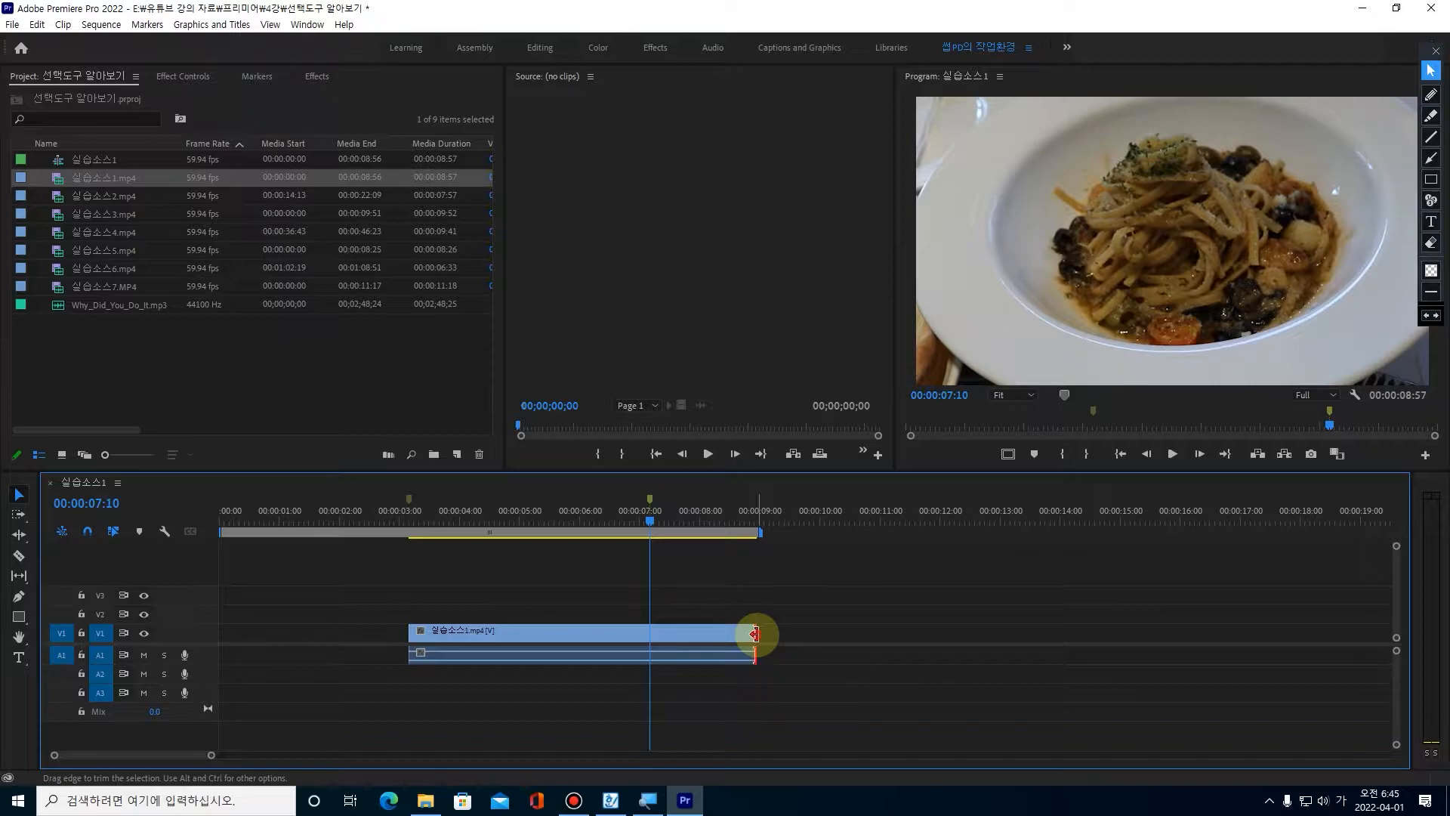
drag(754, 633, 650, 636)
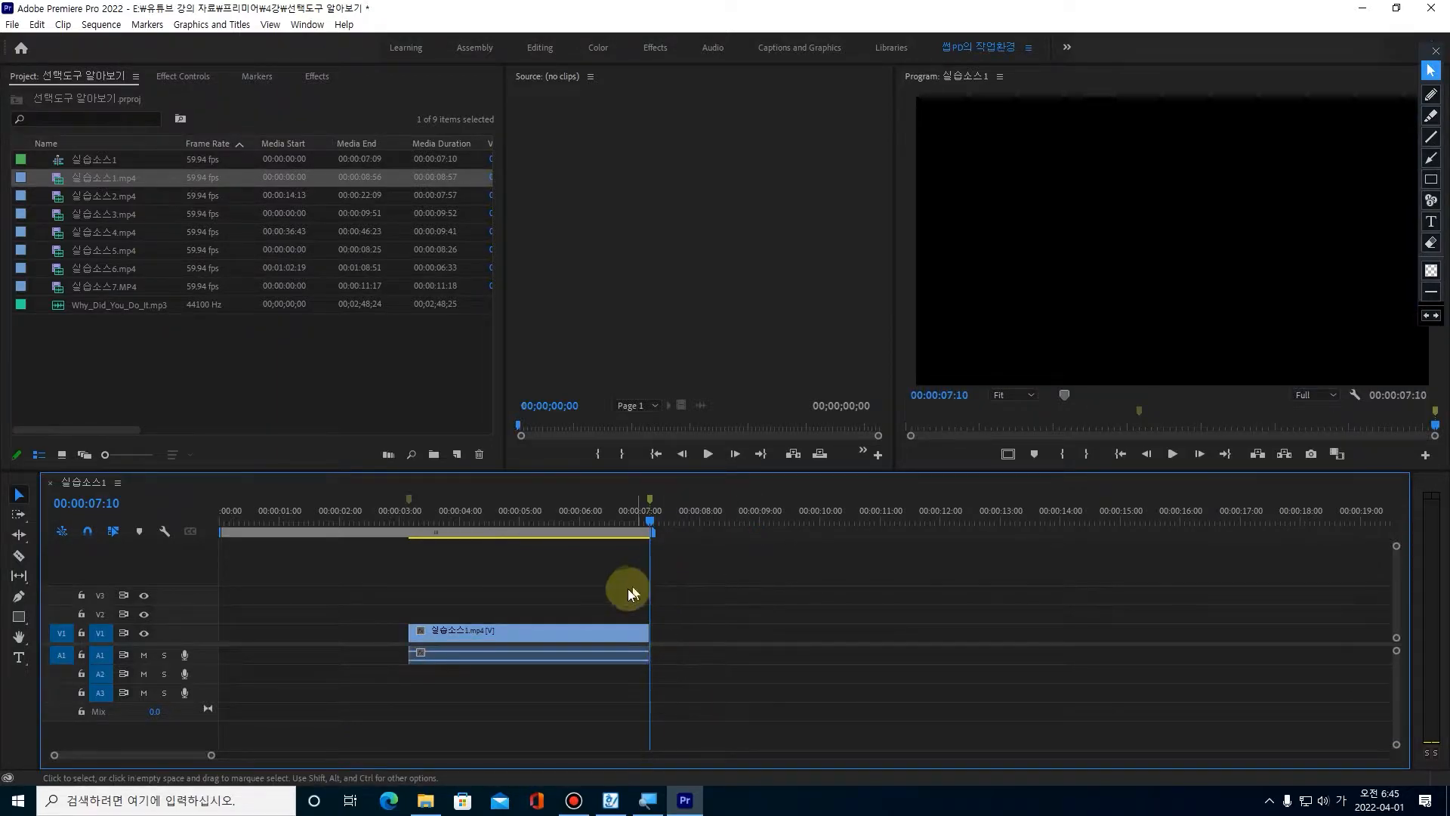
Play the trimmed sequence from 00:00:00:00 to its end.
drag(419, 514, 215, 541)
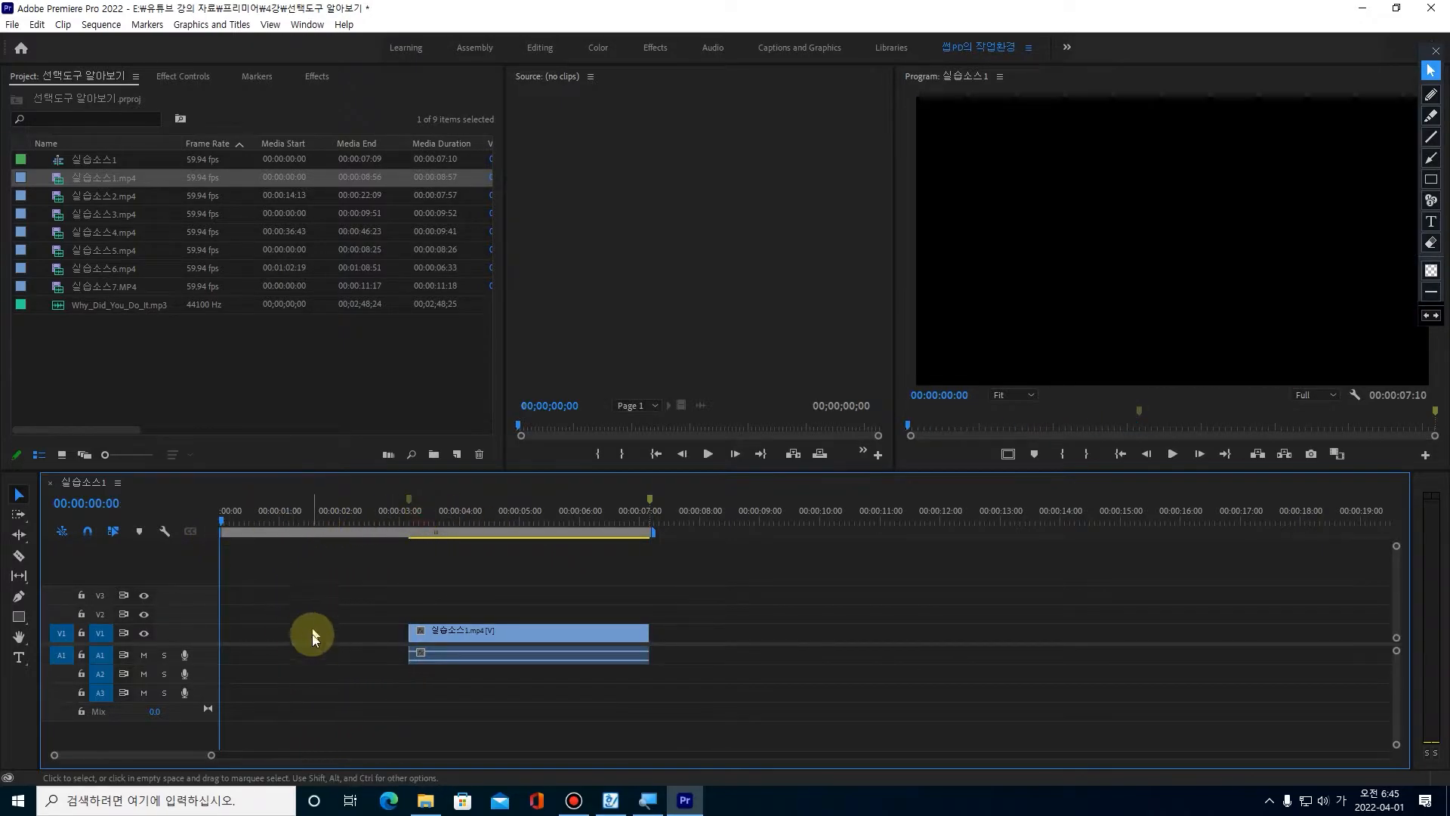
key(space)
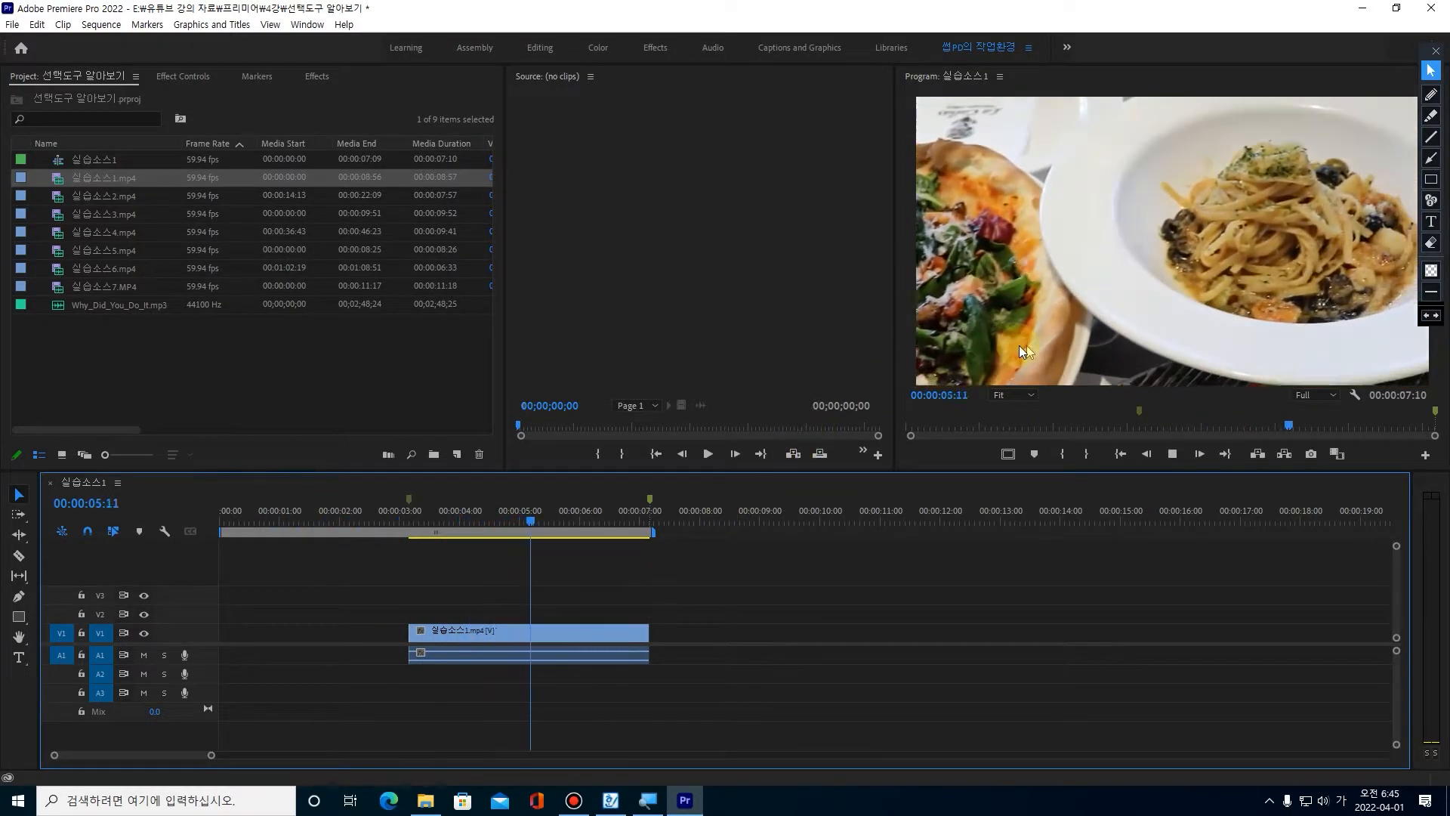
click(722, 638)
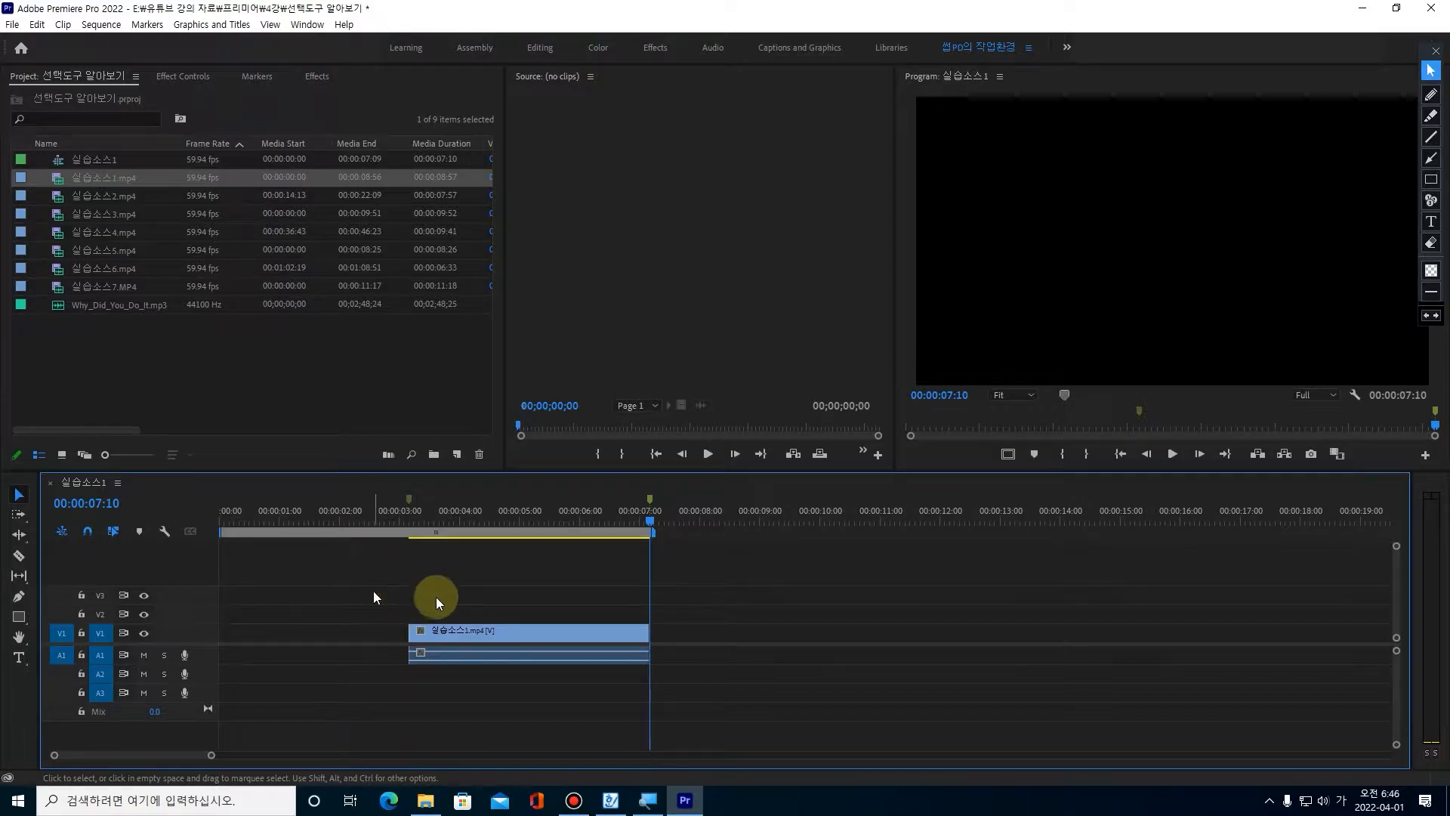
Draw a line up from the trimmed timeline clip and handwrite its original duration, 8.57, beside it.
click(1431, 94)
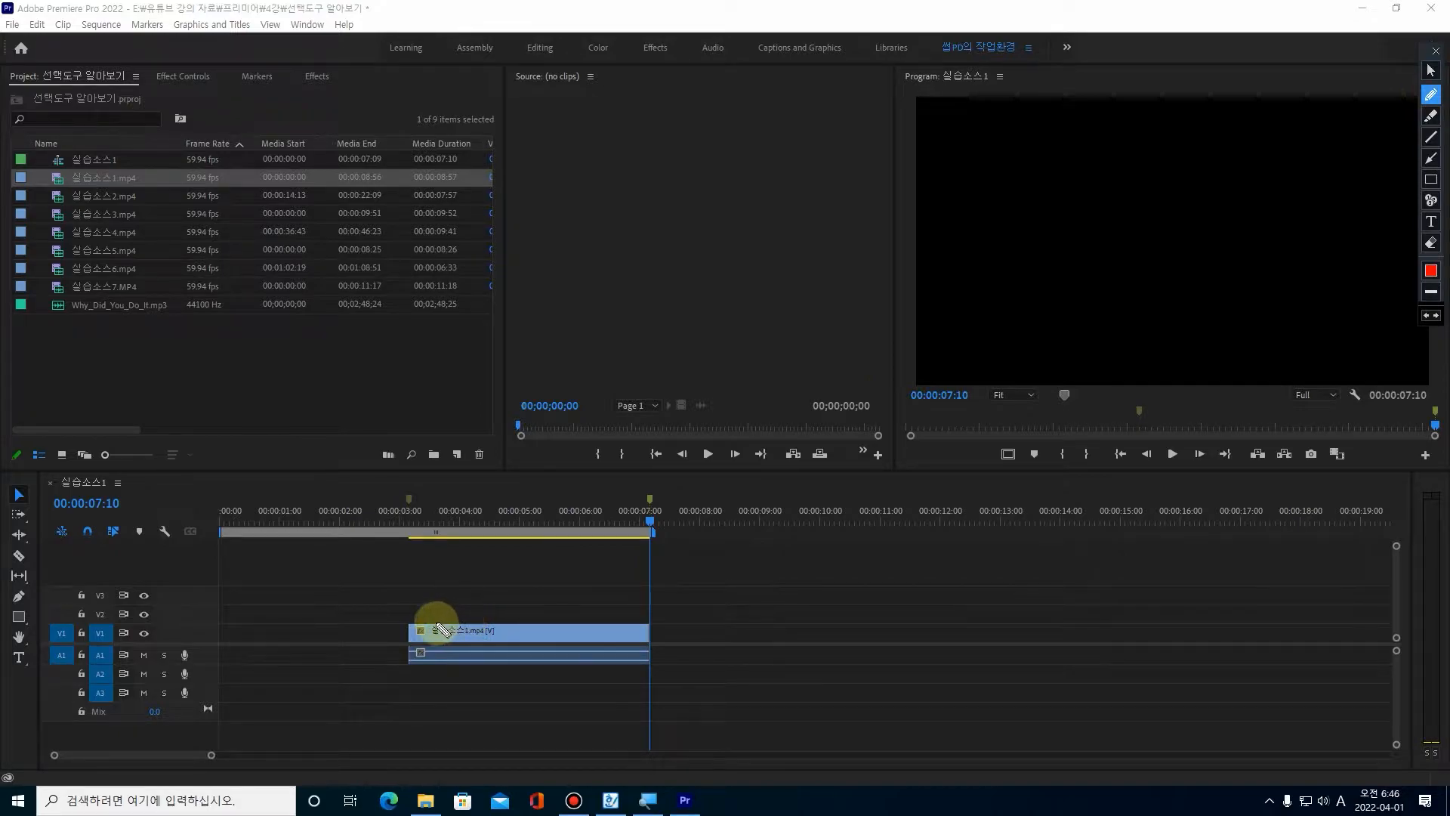
drag(460, 619, 597, 328)
mouse_move(654, 273)
mouse_down()
mouse_move(605, 259)
mouse_move(653, 273)
mouse_move(773, 240)
mouse_move(783, 288)
mouse_up()
click(678, 304)
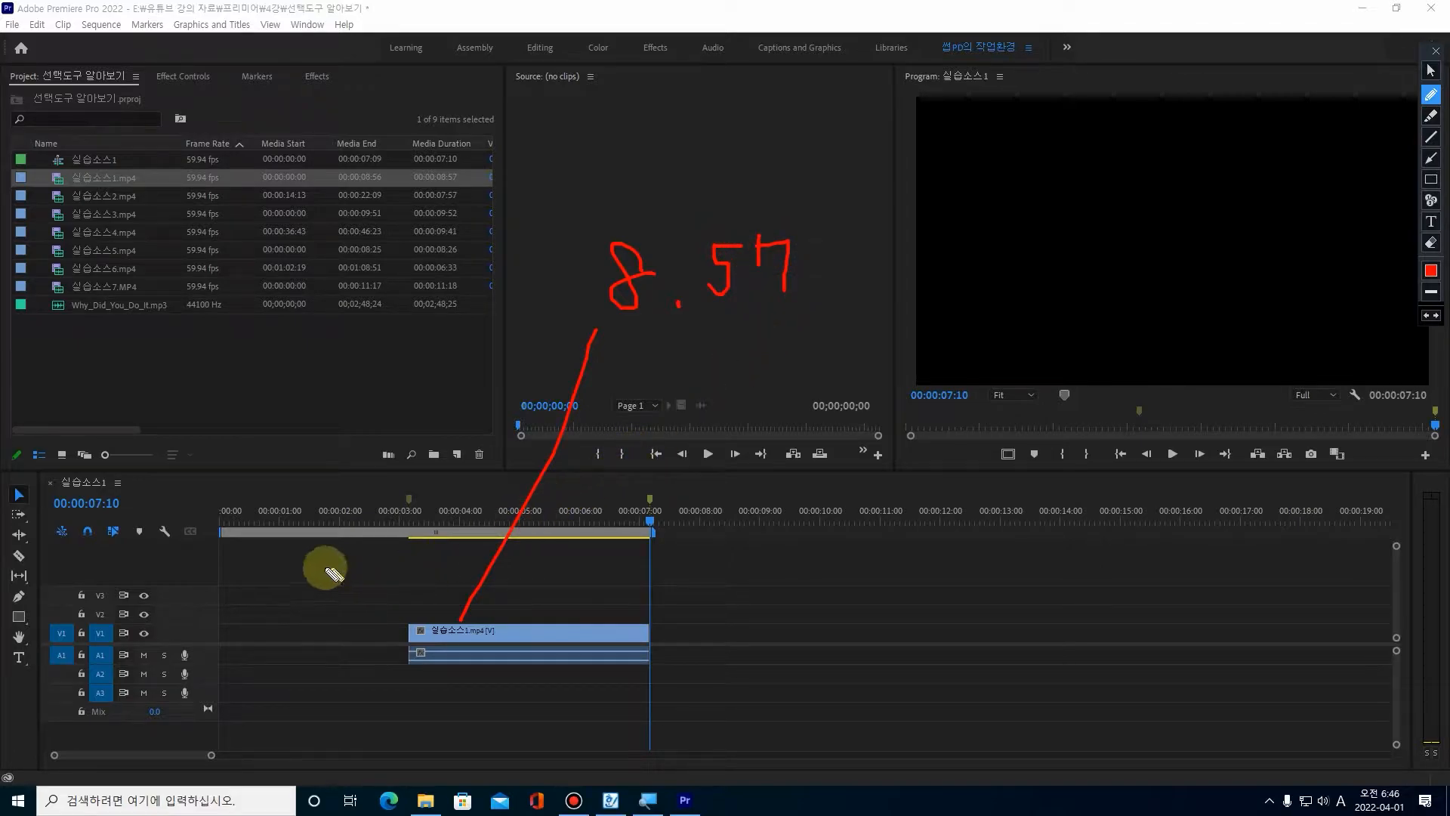
Circle the Selection tool, draw arrows towards both trimmed ends and a line from the source clip 실습소스1.mp4, and erase all drawings.
drag(24, 484, 54, 498)
drag(232, 620, 375, 627)
mouse_move(797, 625)
mouse_down()
mouse_move(698, 630)
mouse_move(706, 607)
mouse_move(705, 647)
mouse_up()
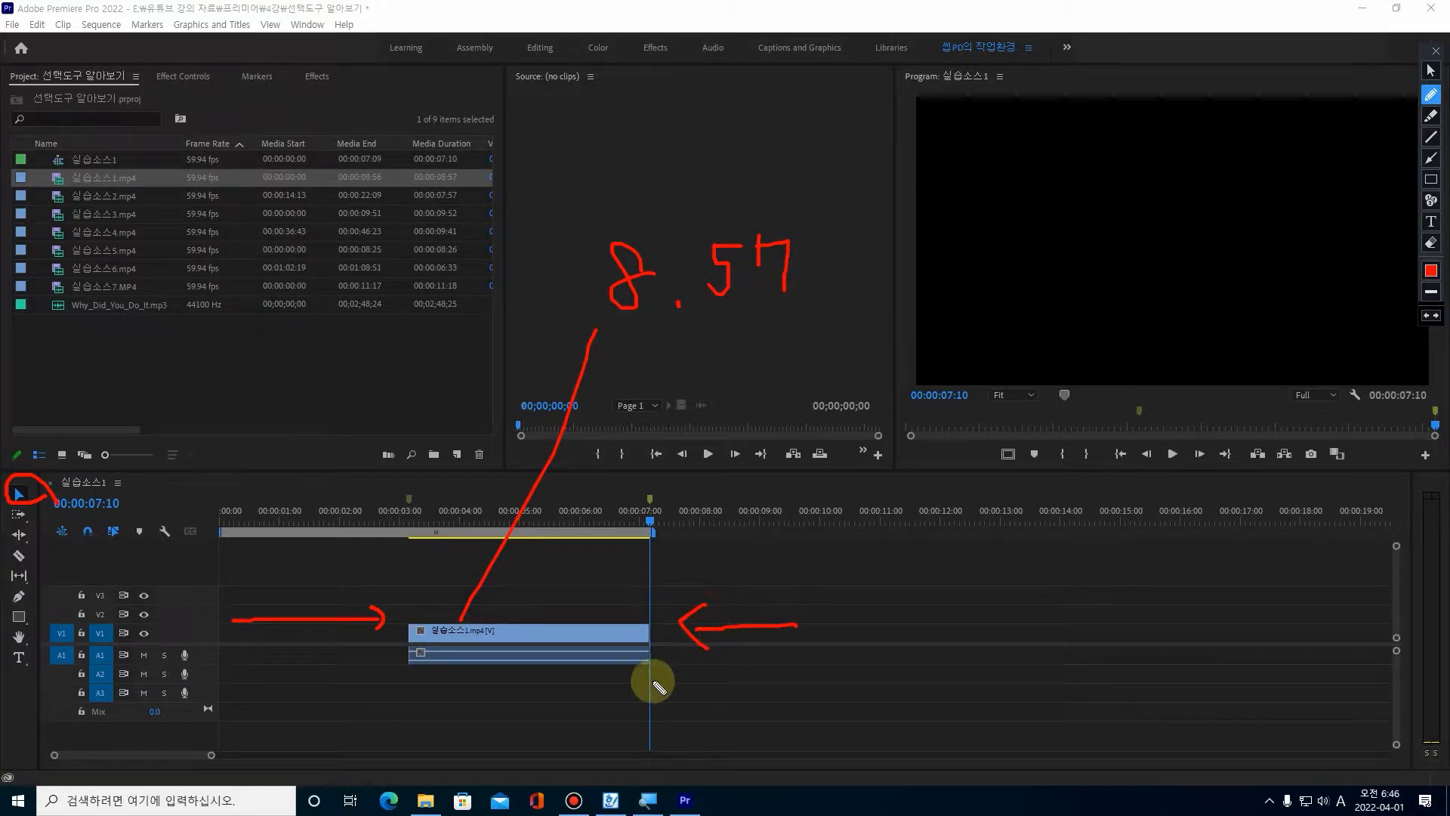
mouse_move(127, 183)
mouse_down()
mouse_move(315, 423)
mouse_move(408, 590)
mouse_move(423, 587)
mouse_move(404, 628)
mouse_move(354, 654)
mouse_move(321, 655)
mouse_up()
drag(708, 626, 743, 656)
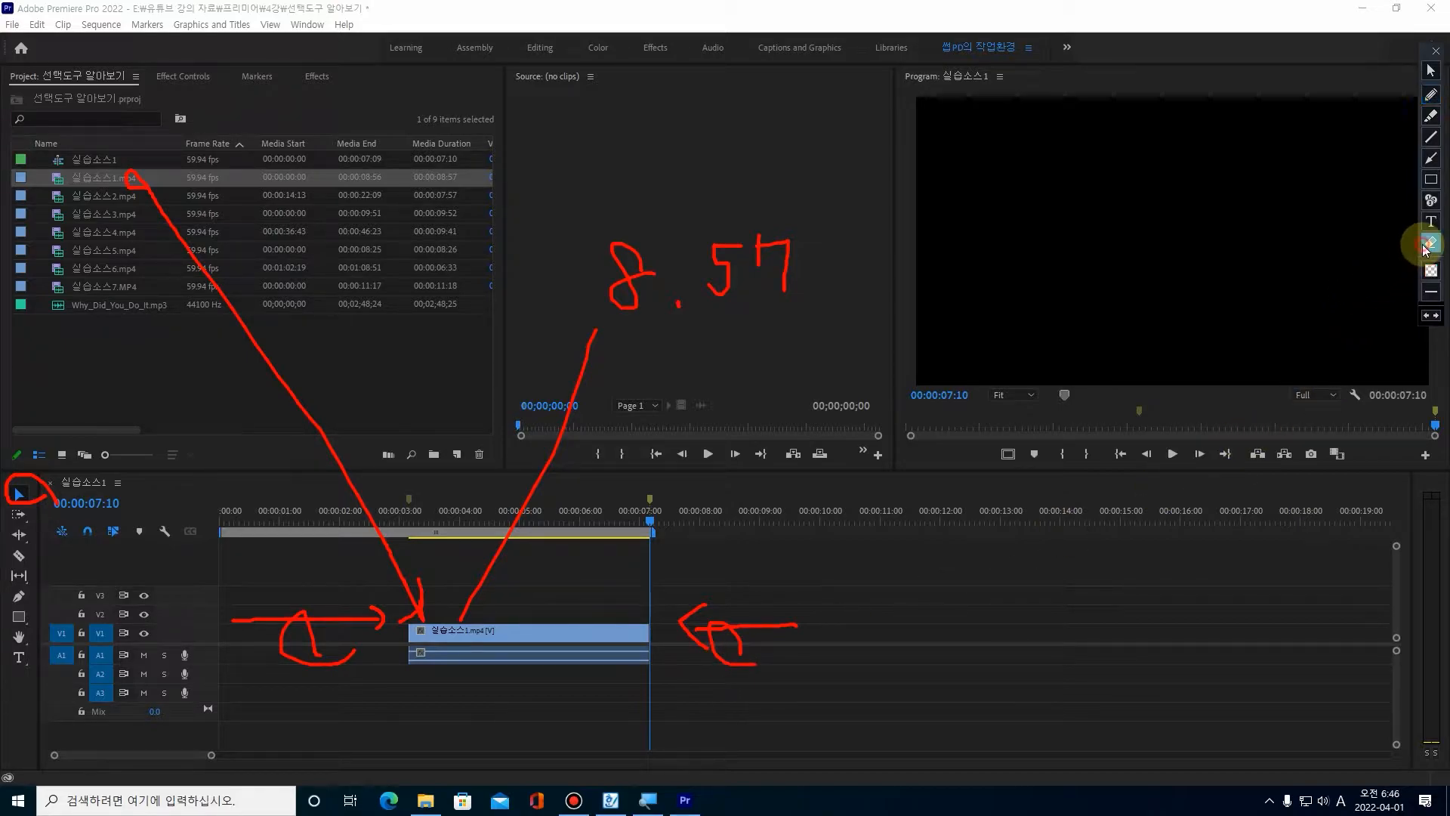
click(1429, 242)
click(1430, 70)
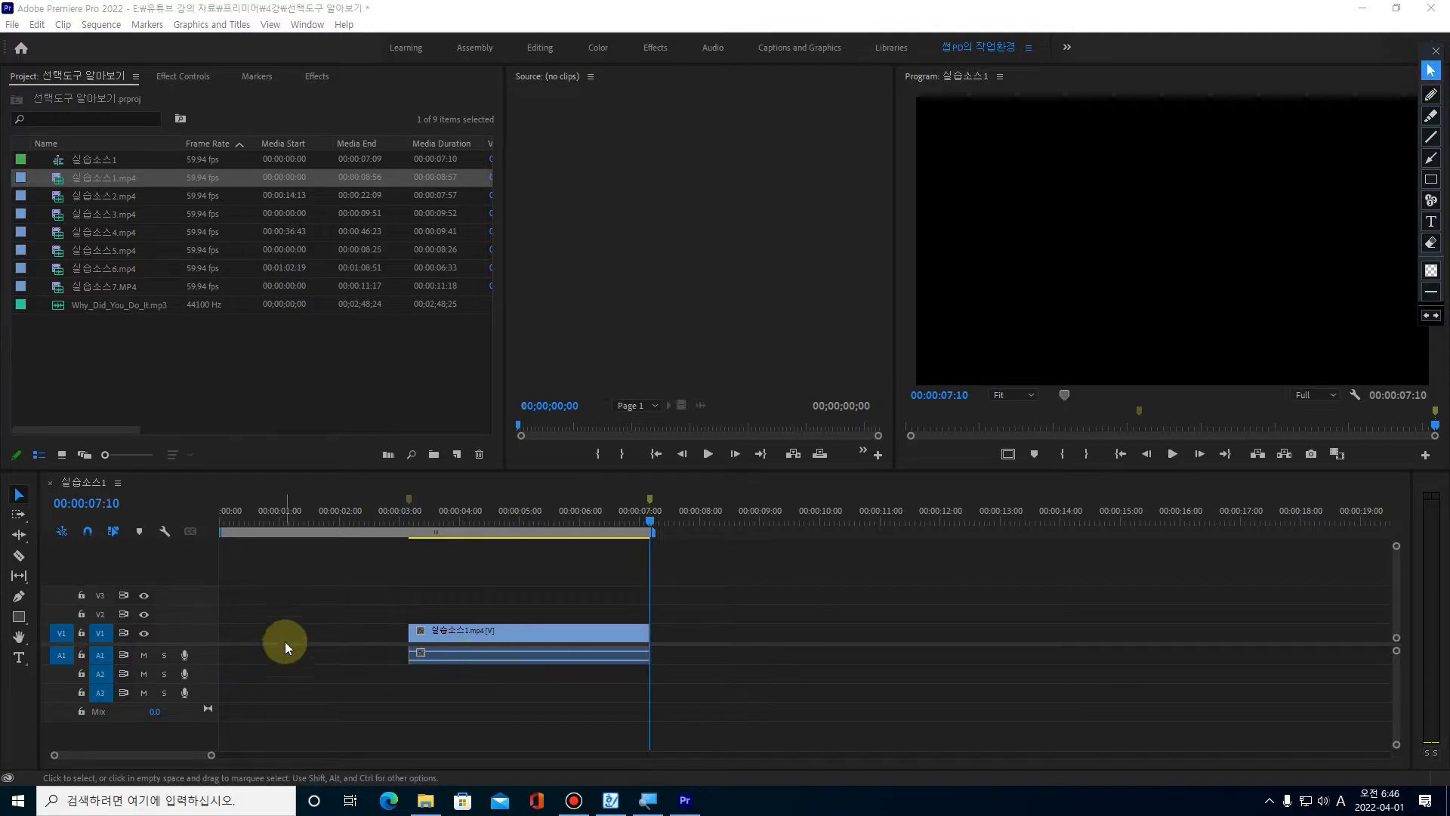
Select the empty gap before the clip and the clip itself in turn, clear the selection, and park the playhead at 00:00:03:52.
click(470, 637)
click(328, 640)
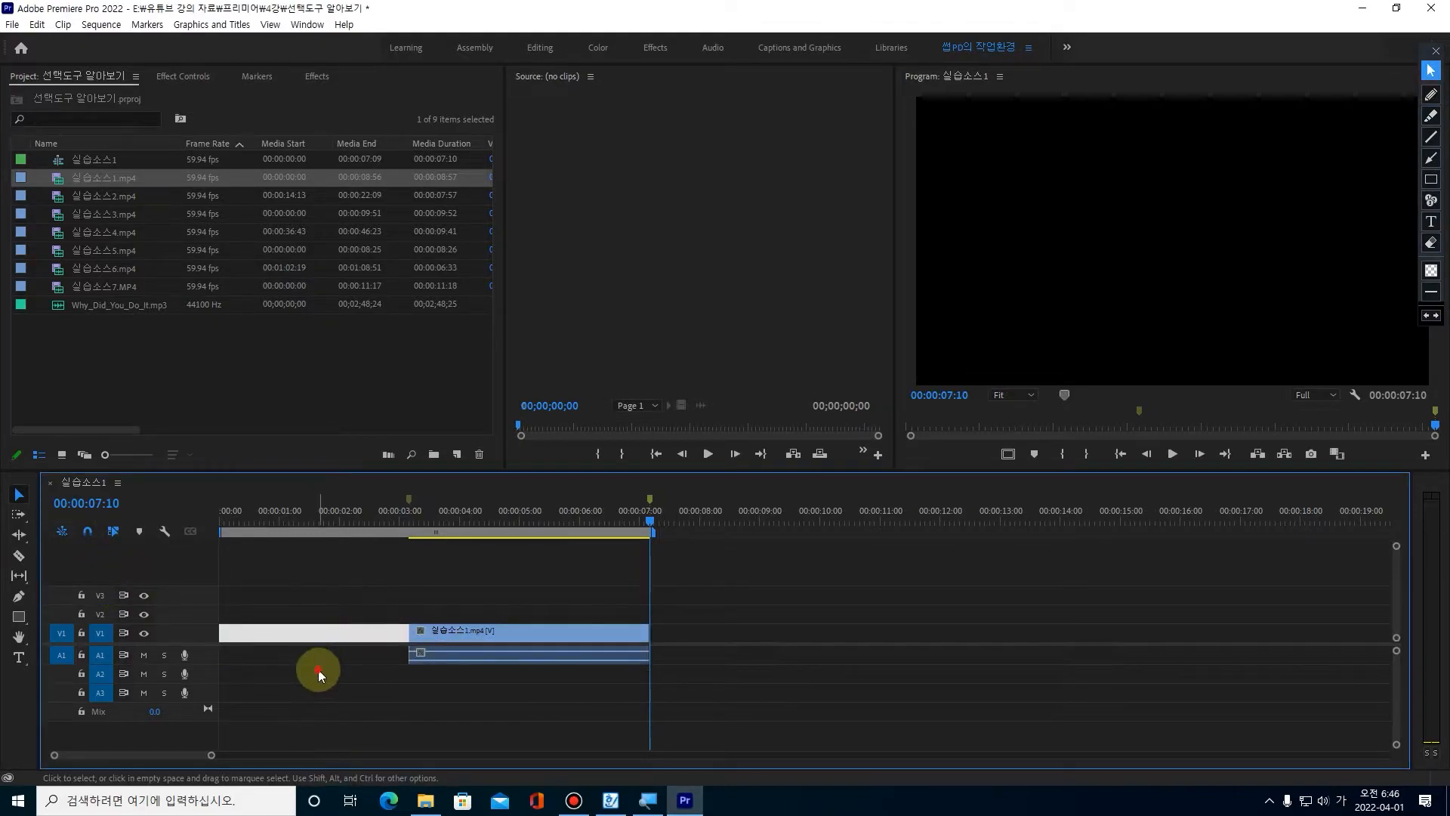
click(319, 669)
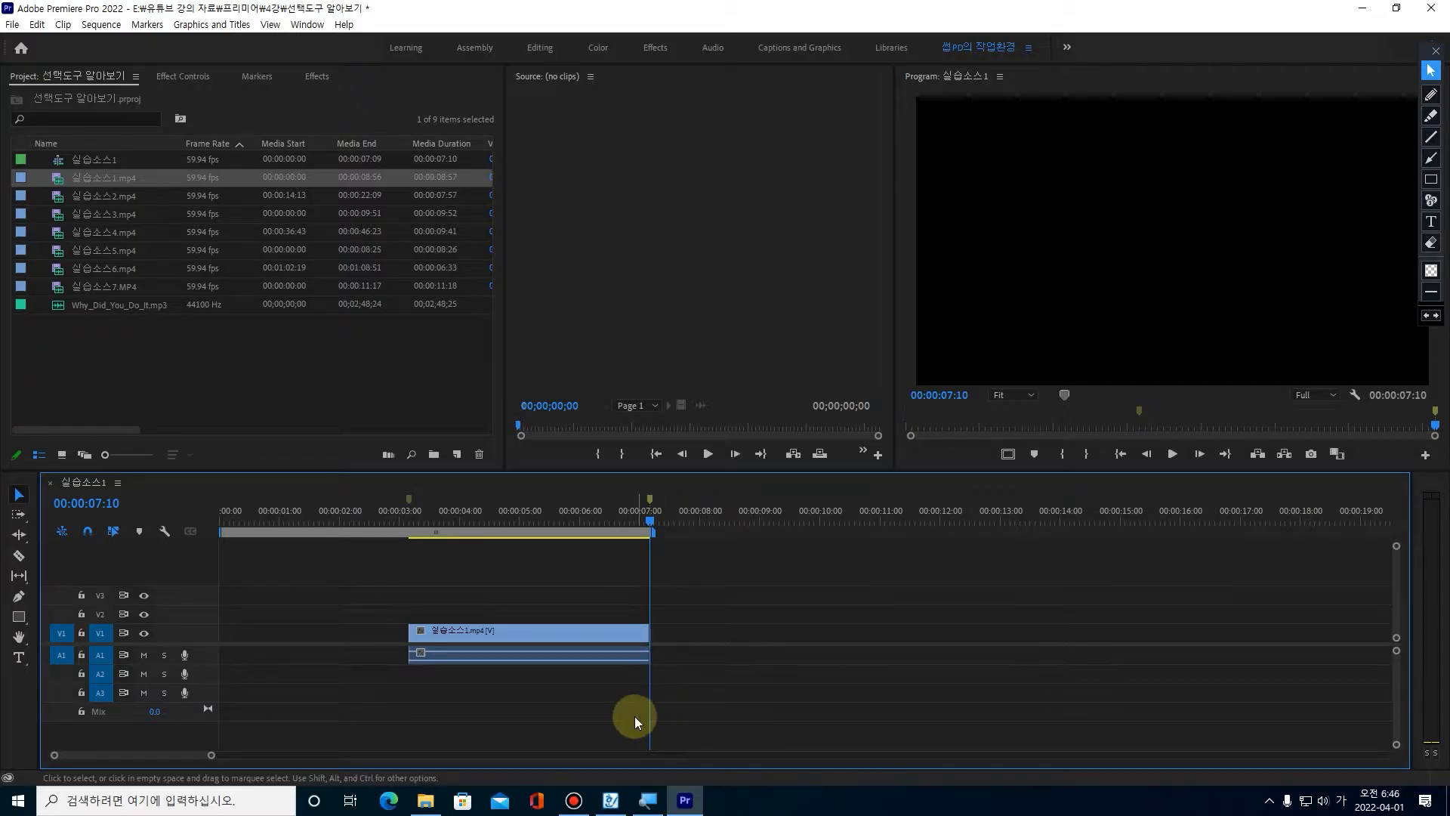
click(462, 630)
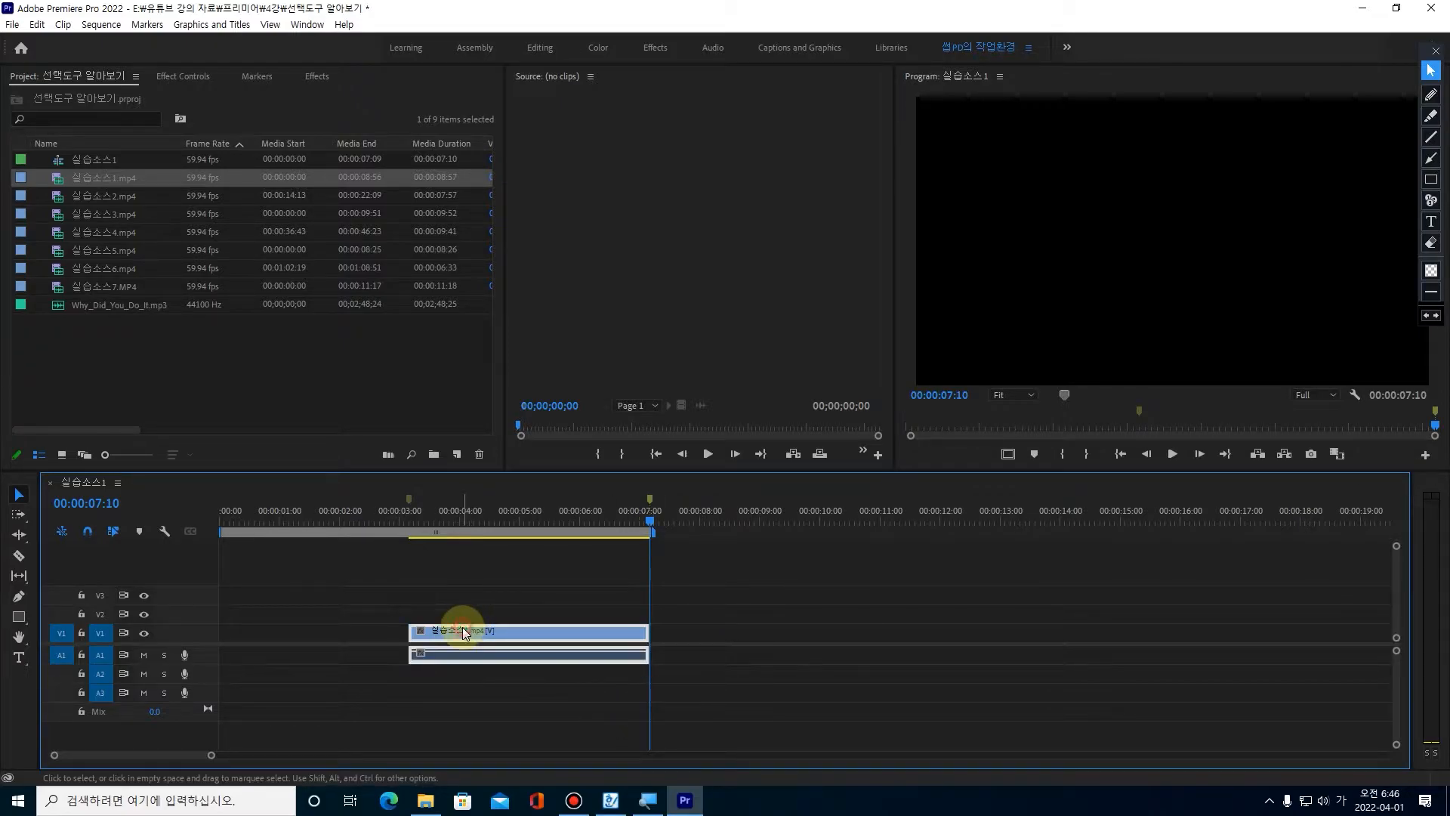
click(451, 521)
click(474, 563)
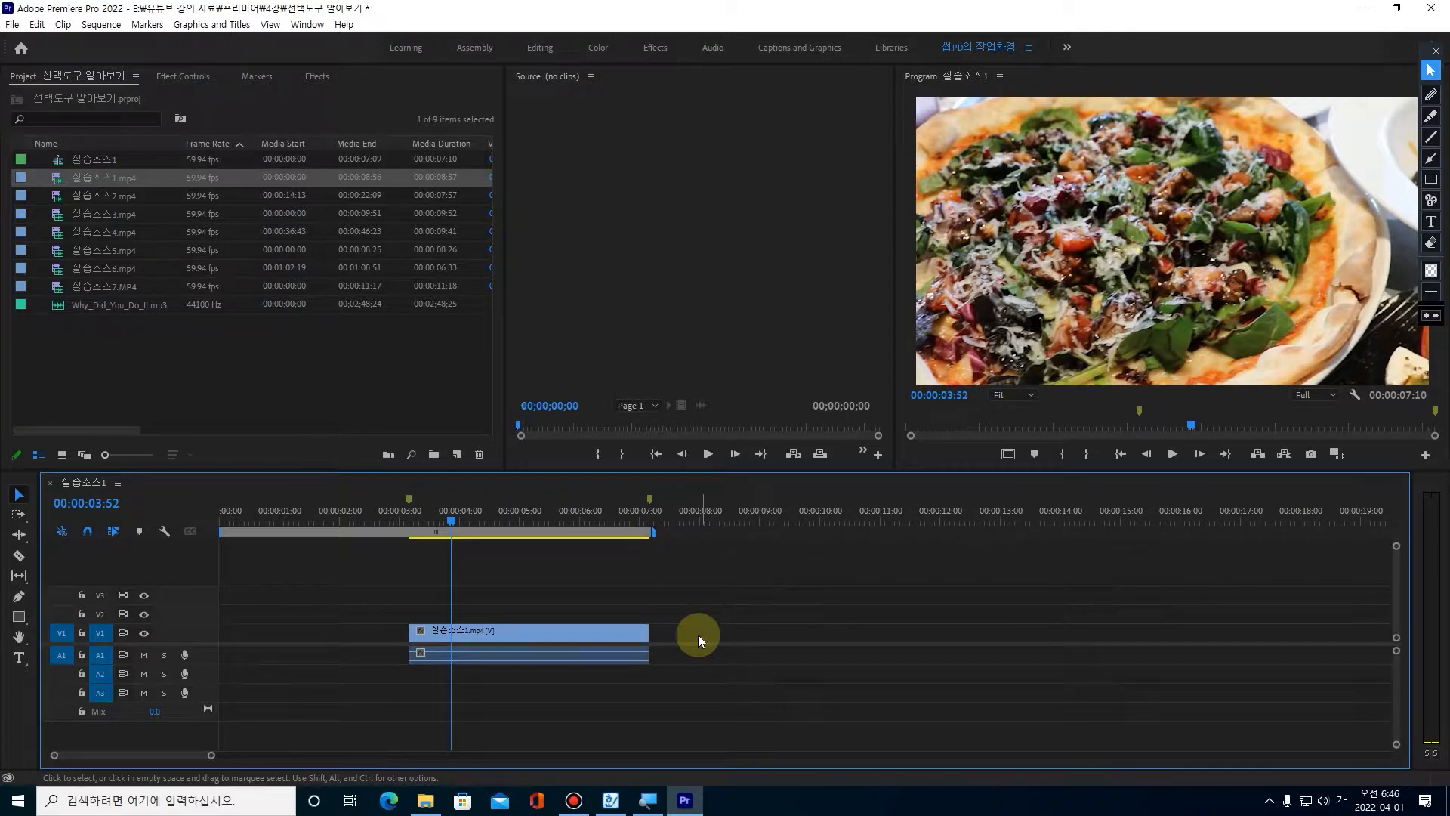
Extend the clip's start back by about one second and its end to 00:00:08:19, and scrub across the restored ending.
click(20, 494)
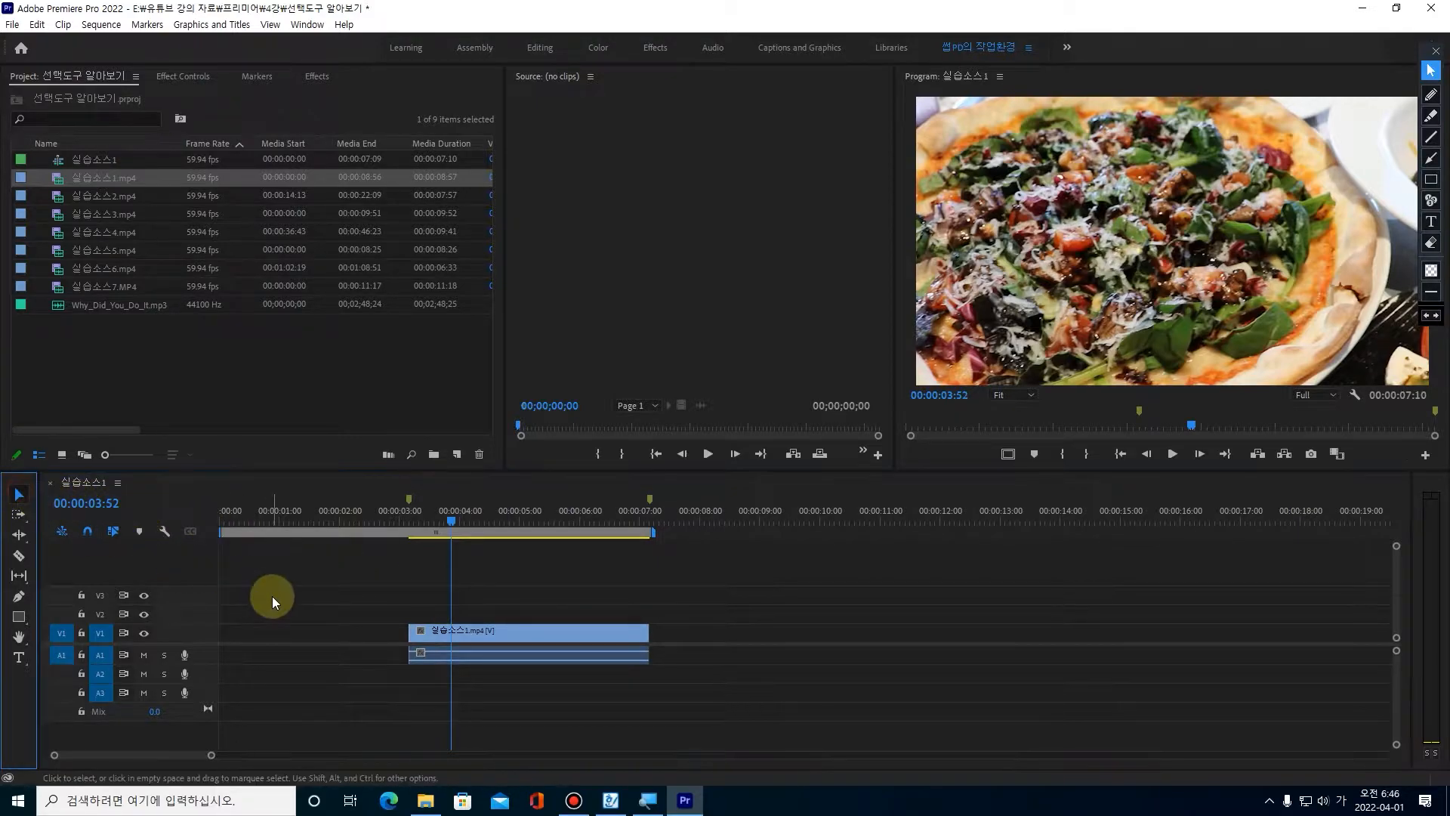
click(416, 633)
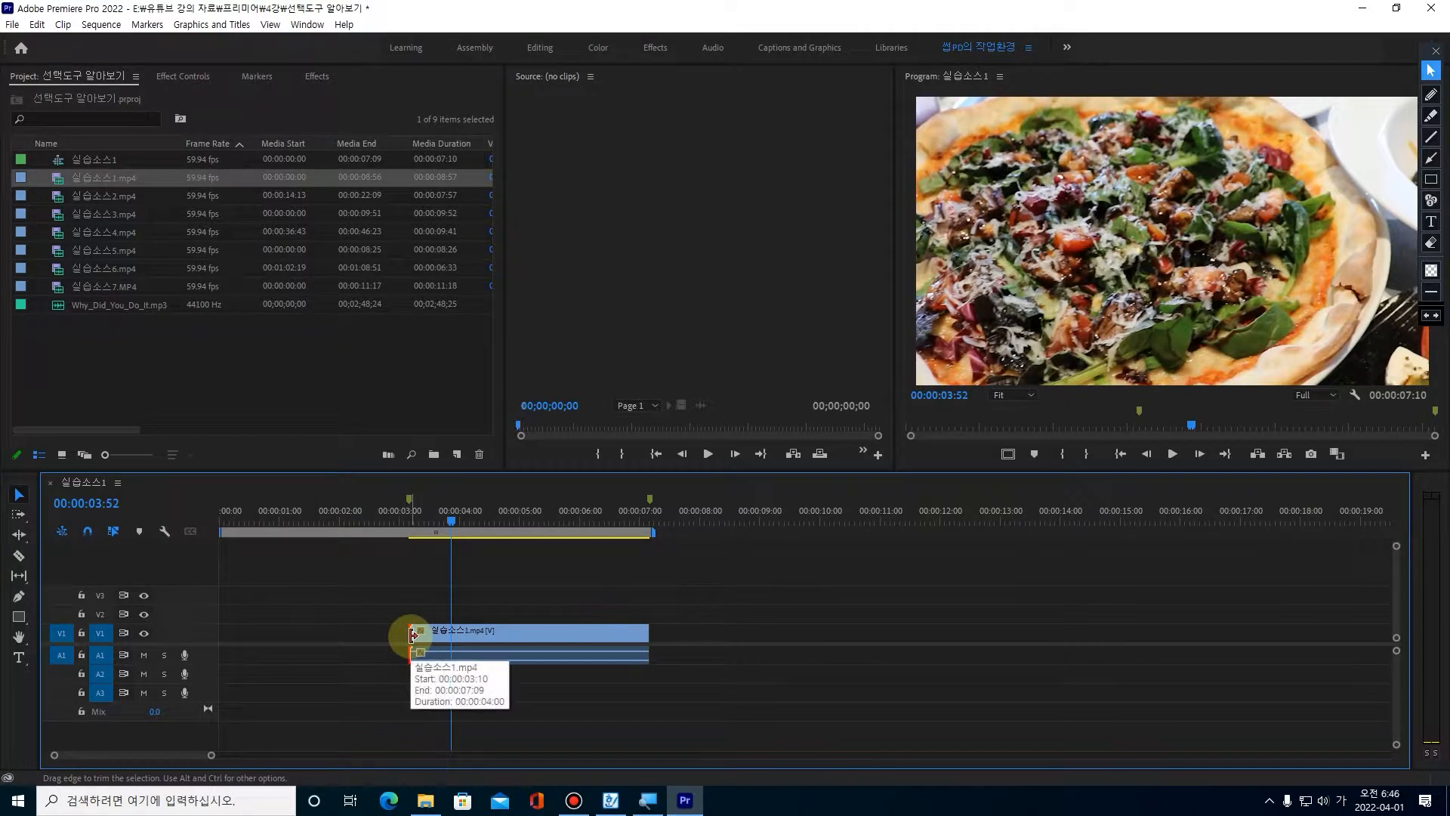
drag(412, 633, 355, 634)
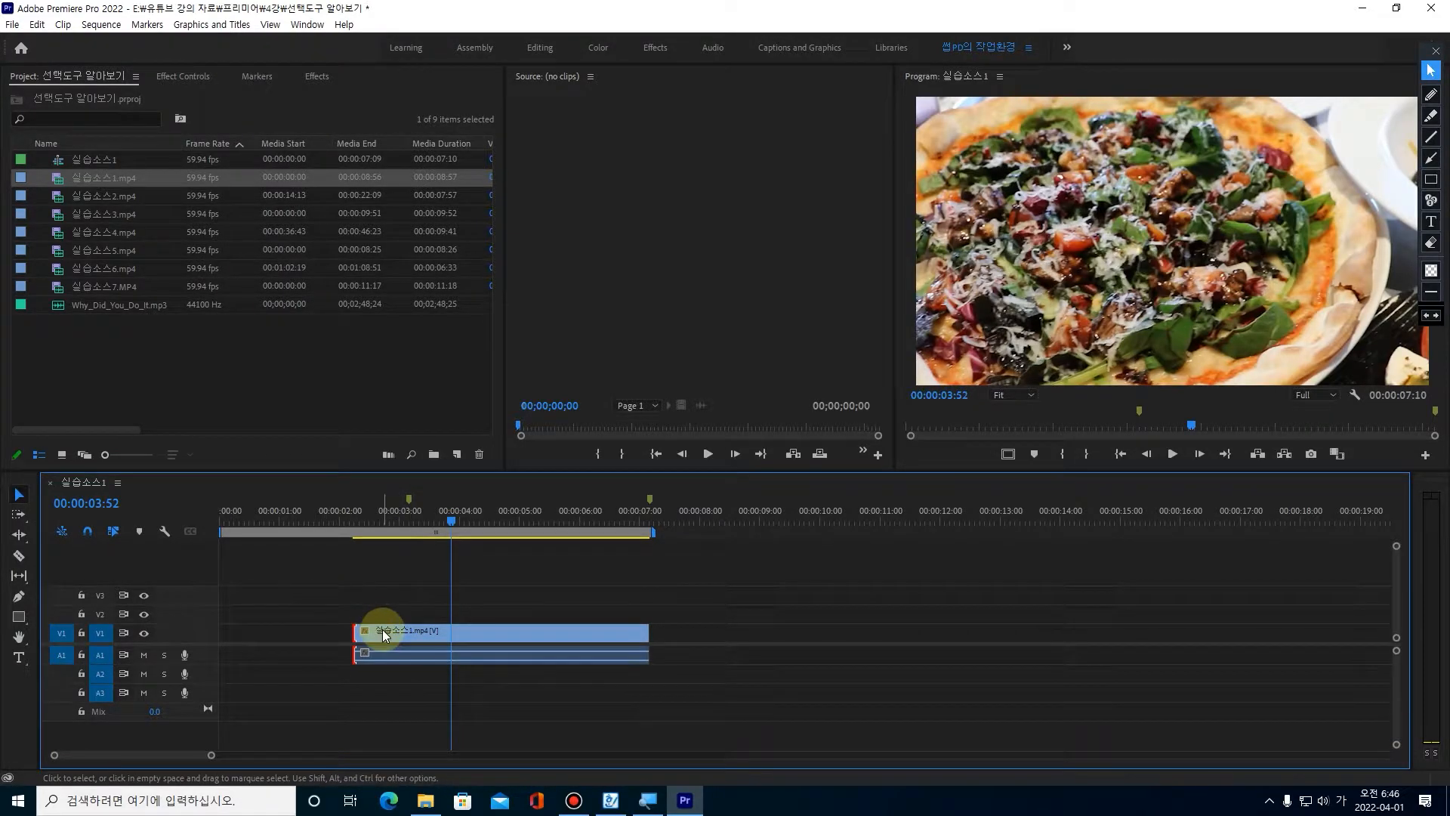
click(632, 639)
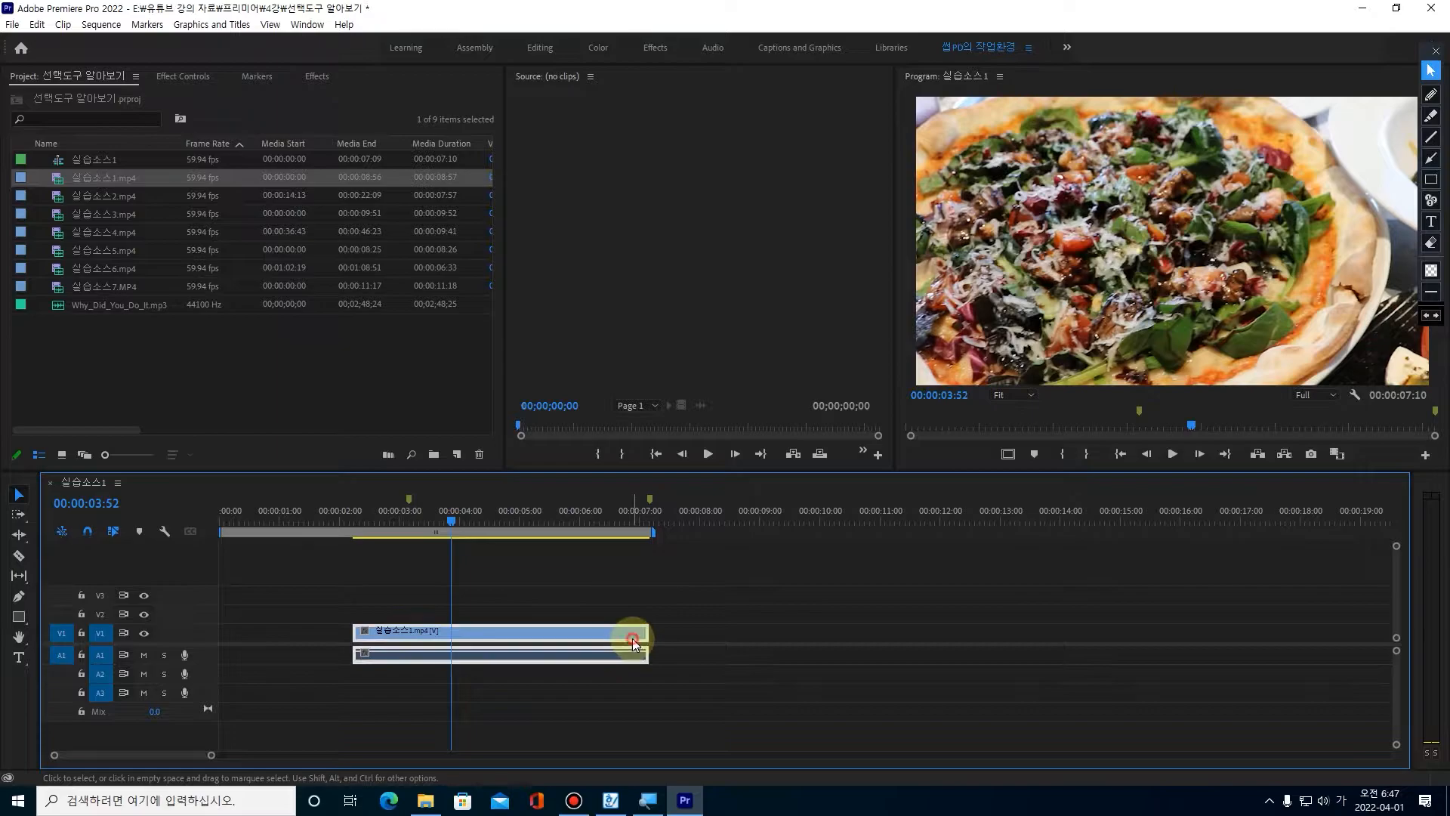
click(663, 641)
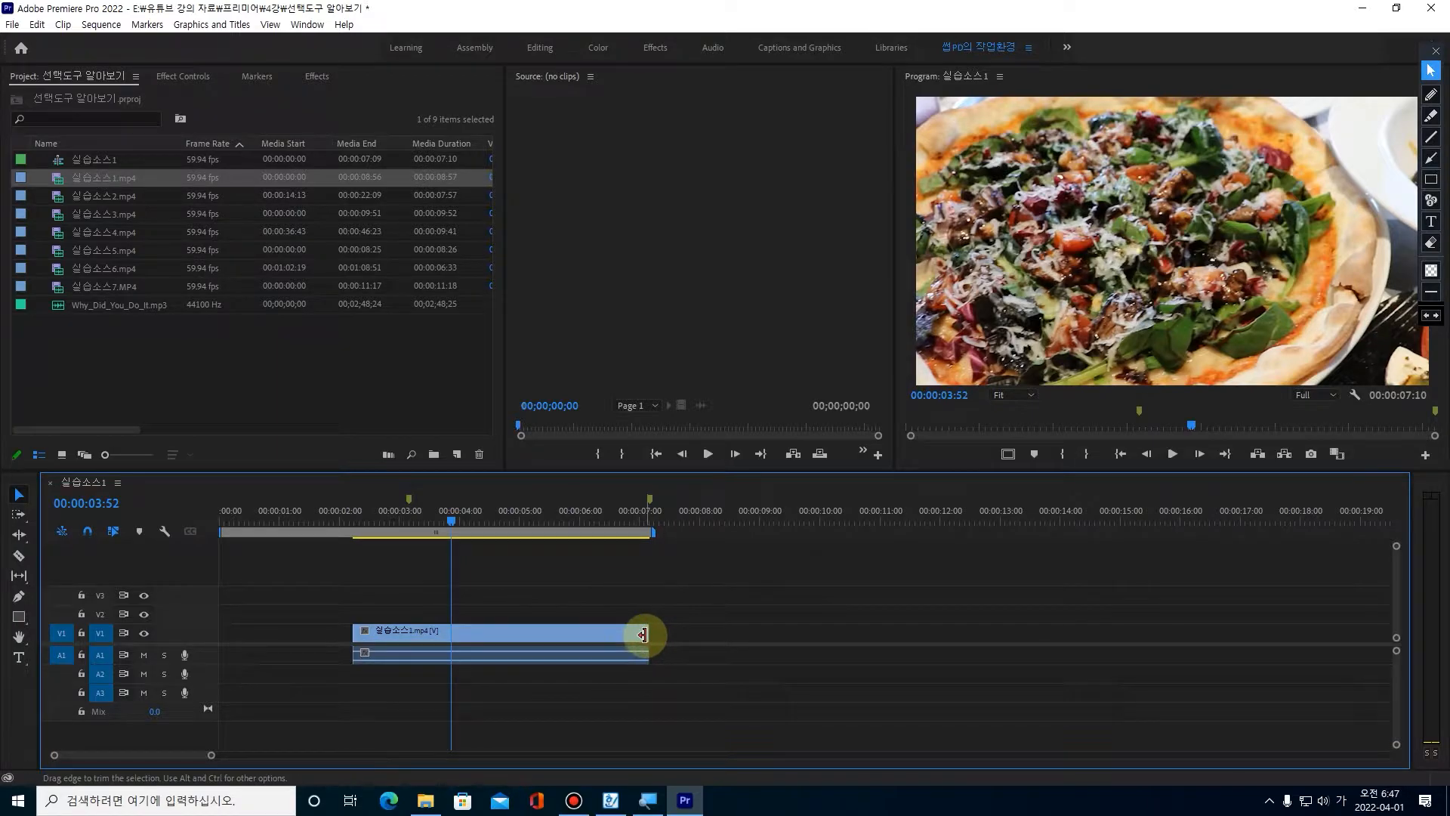
drag(643, 634, 717, 635)
drag(624, 511, 677, 523)
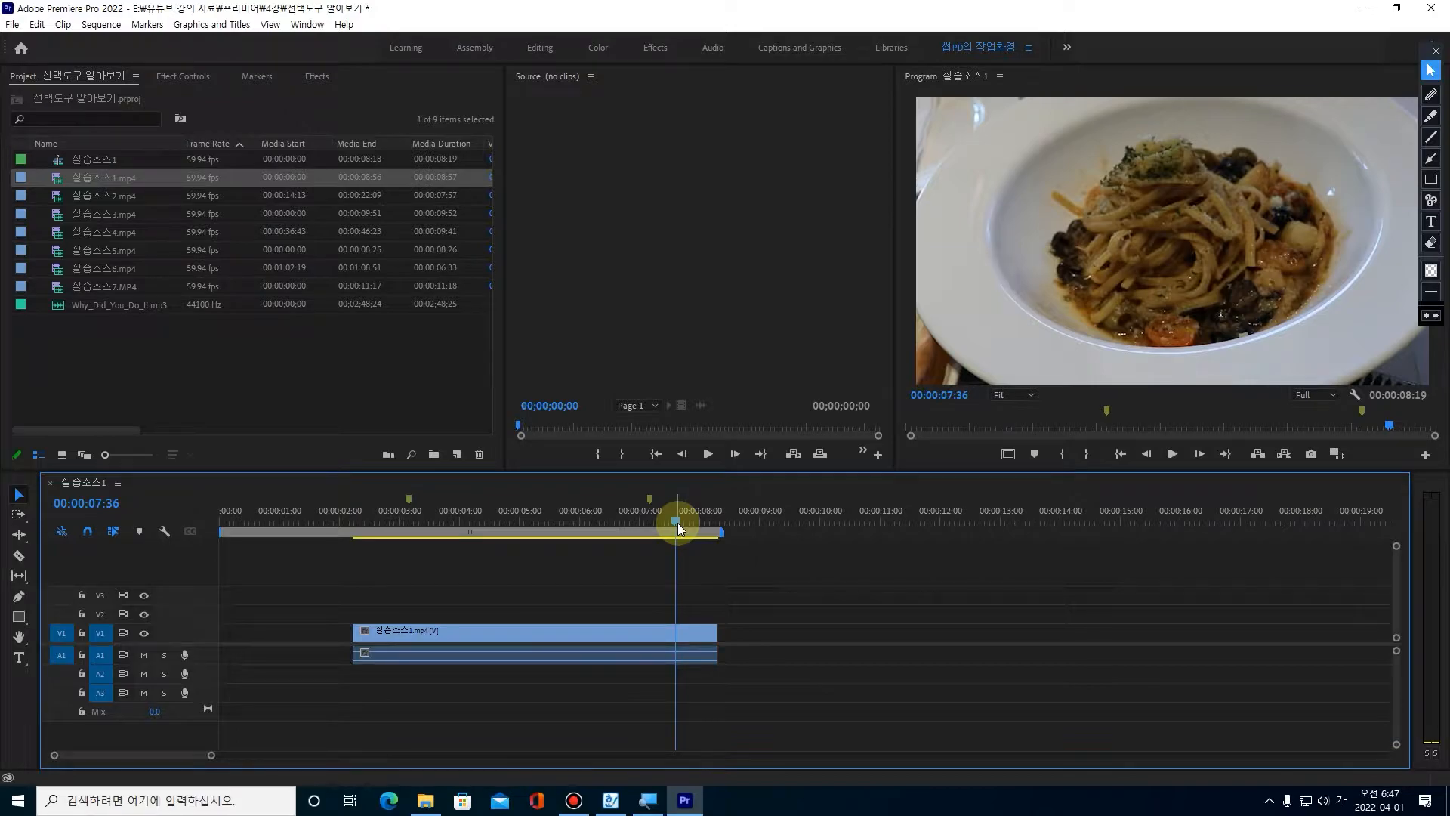
Trim the clip's start back to the 00:00:03:10 marker and its end back to the 00:00:07:10 marker.
click(409, 499)
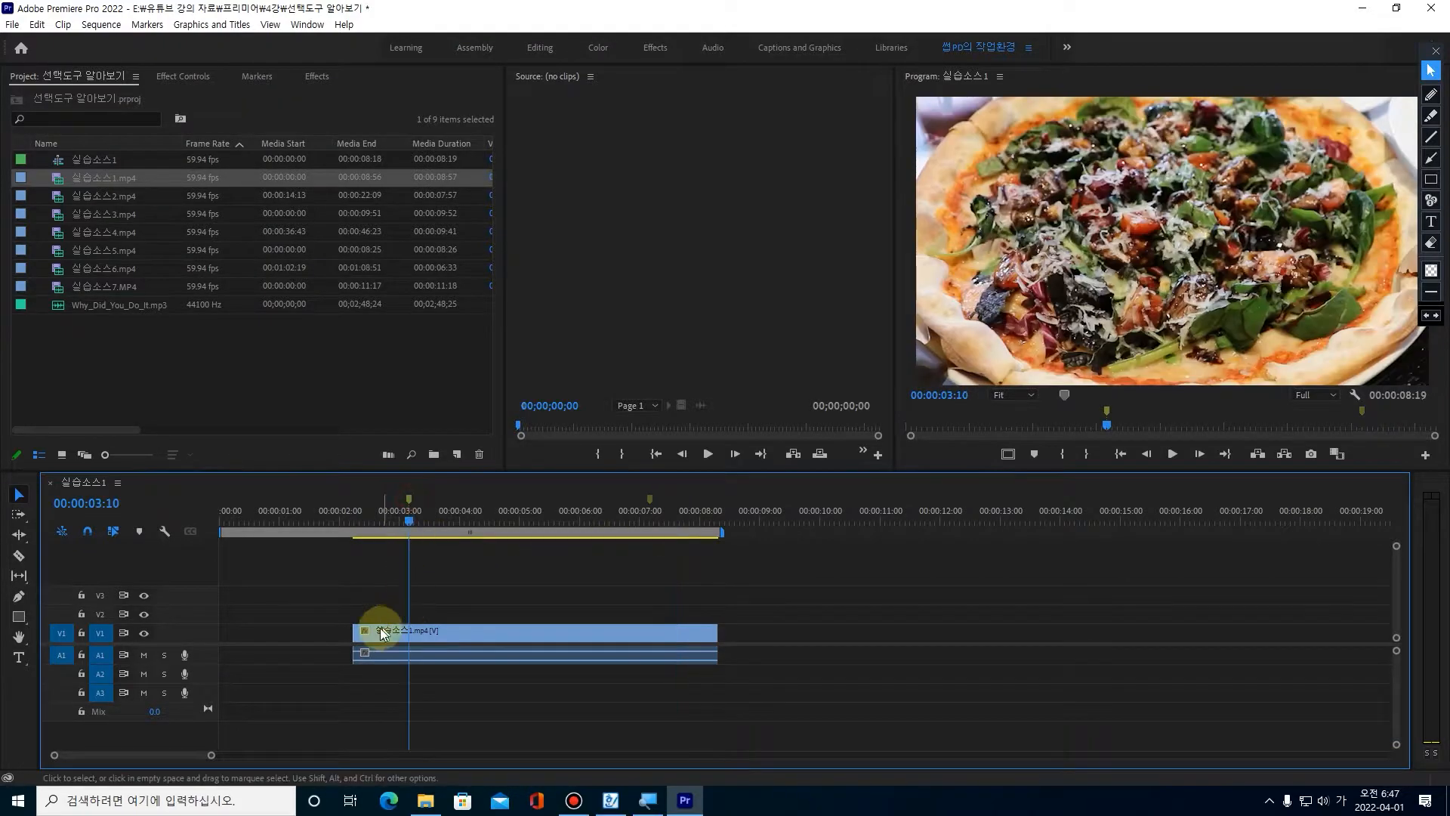
drag(354, 631, 408, 631)
click(648, 497)
drag(715, 635, 648, 636)
Ripple delete the empty gap in front of the clip so that the clip starts at 00:00:00:00.
click(513, 511)
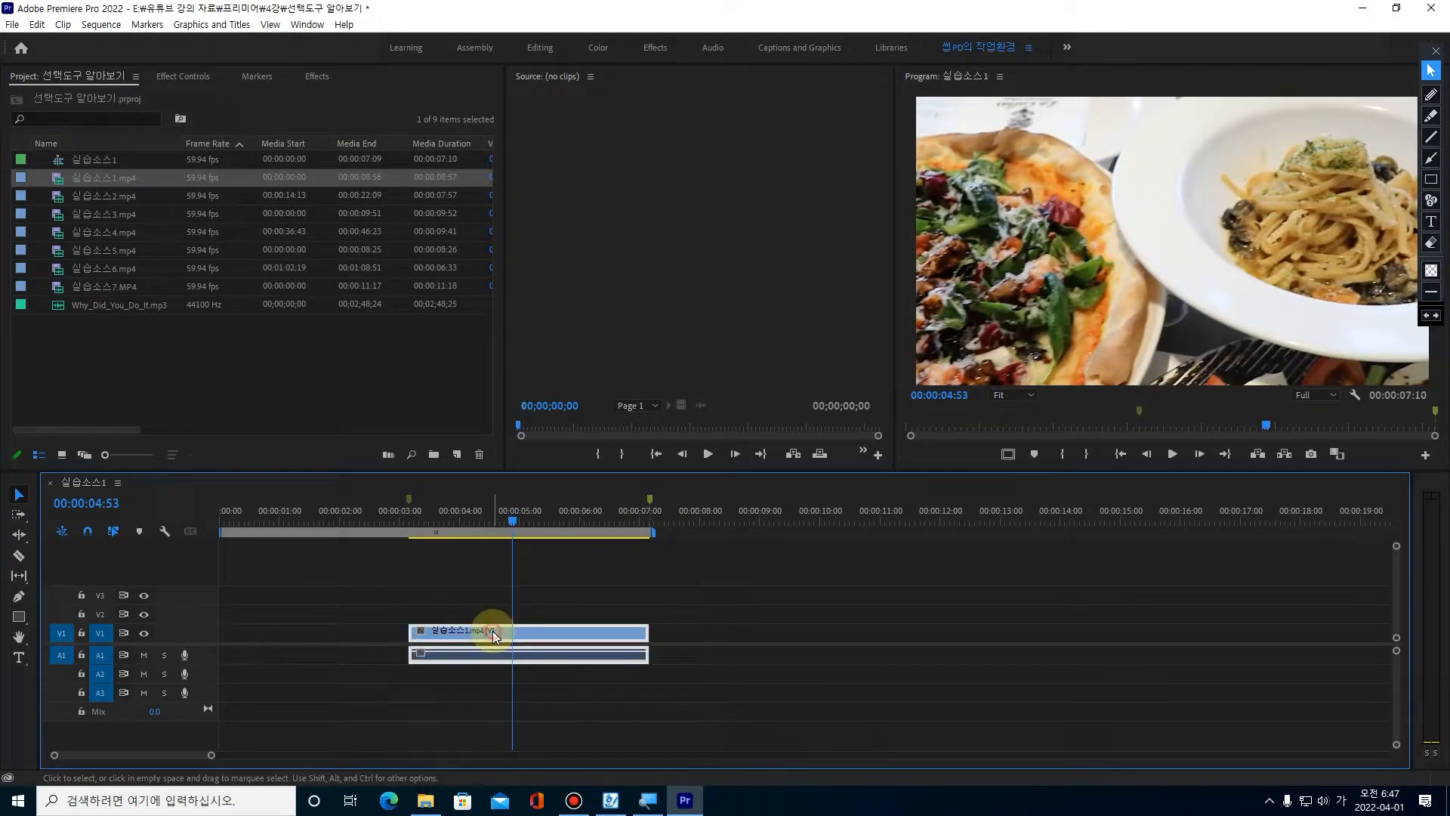
click(288, 631)
click(308, 596)
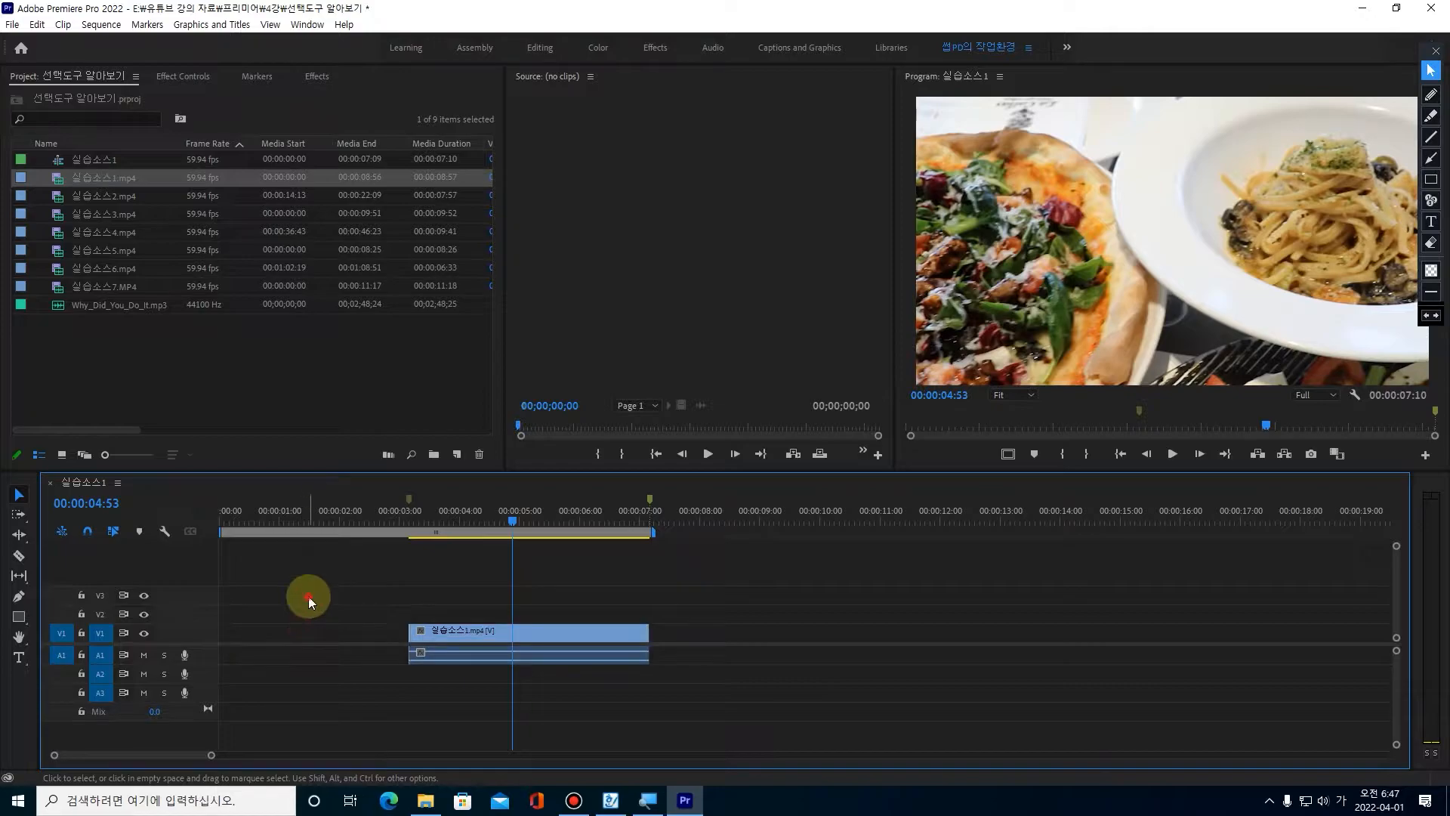
click(282, 632)
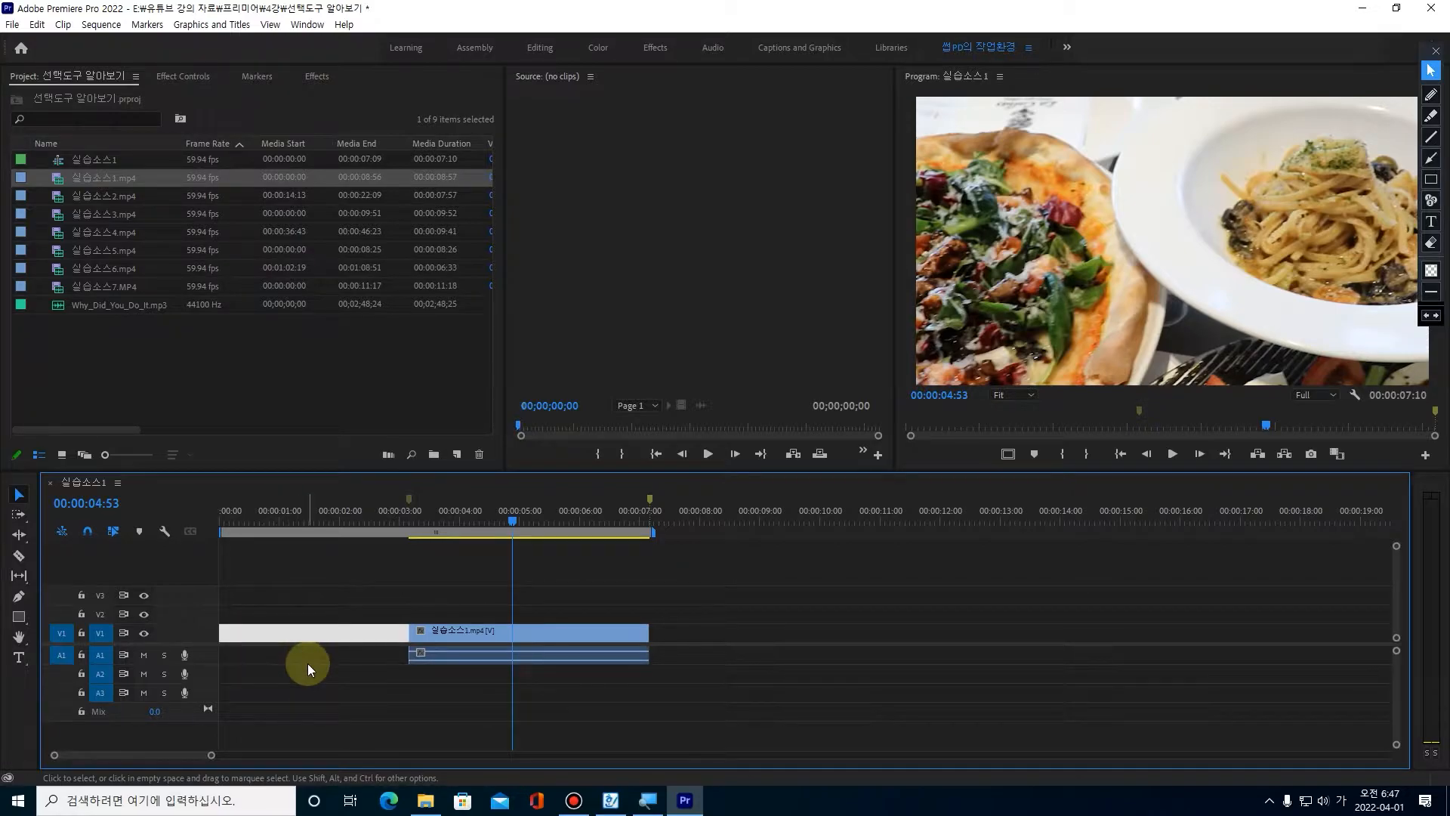
key(Delete)
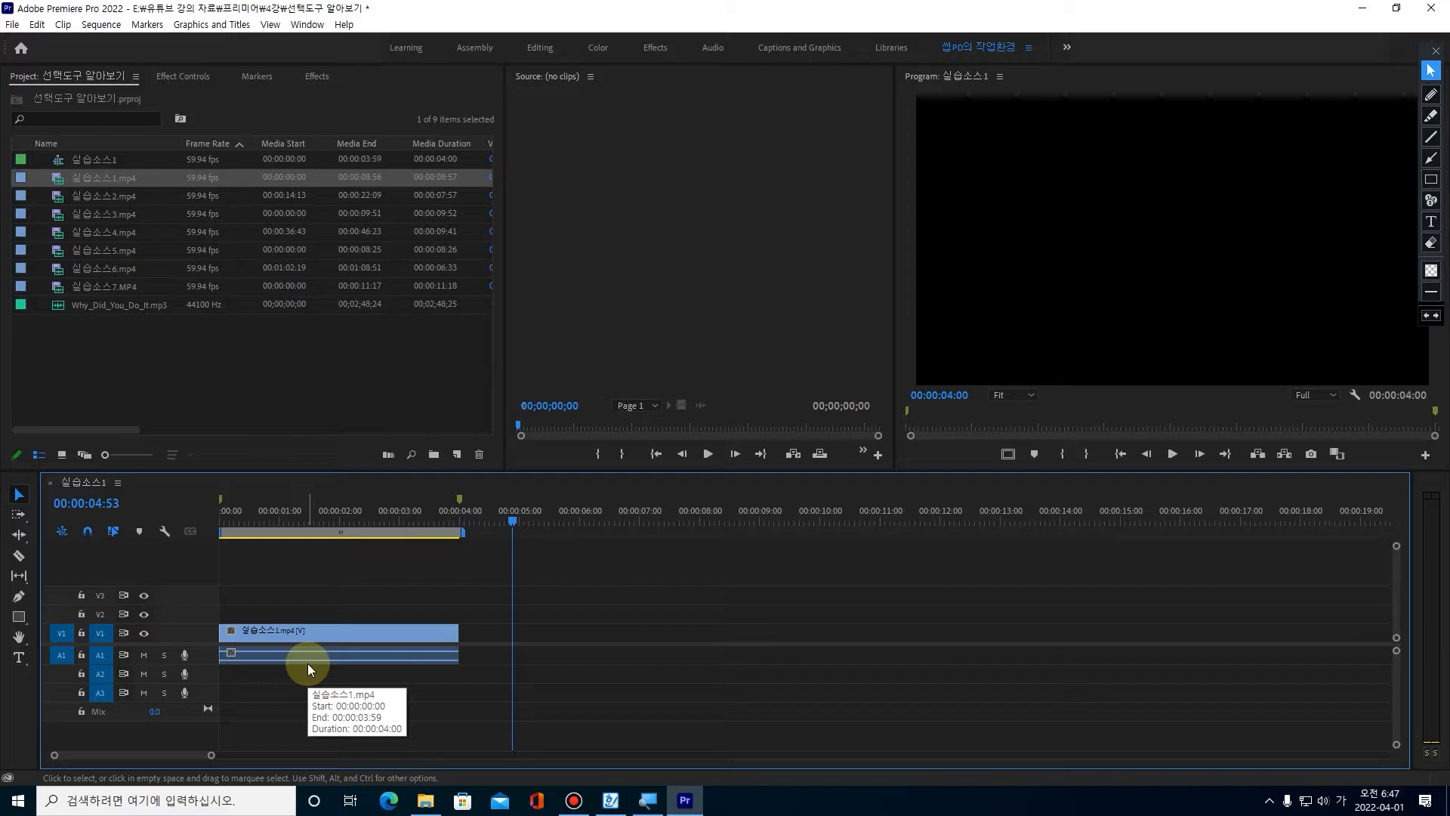
Undo the gap removal and move the clip along V1, first so it ends at 00:00:11:37 and finally to the sequence start.
key(ctrl+z)
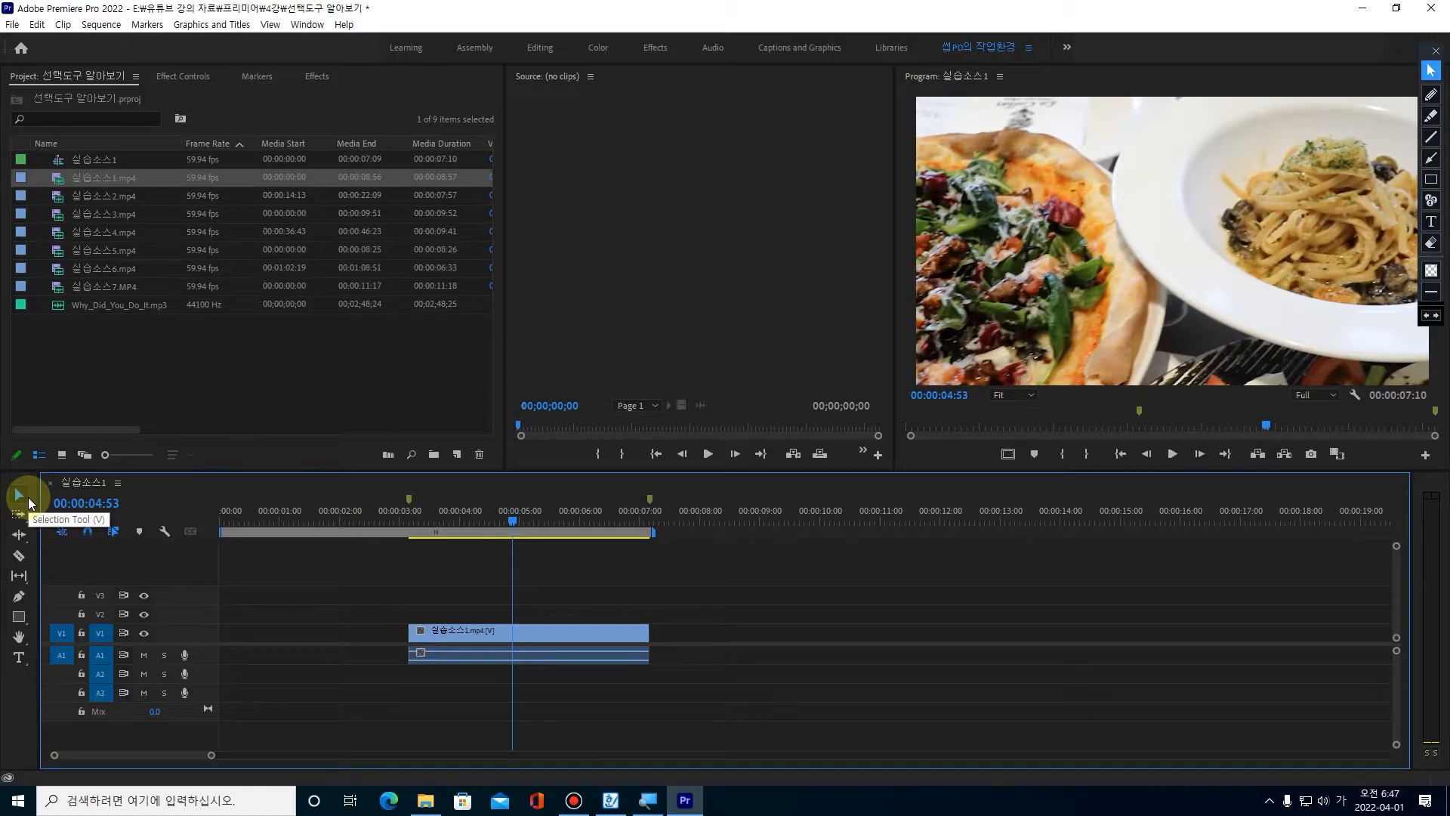
click(478, 633)
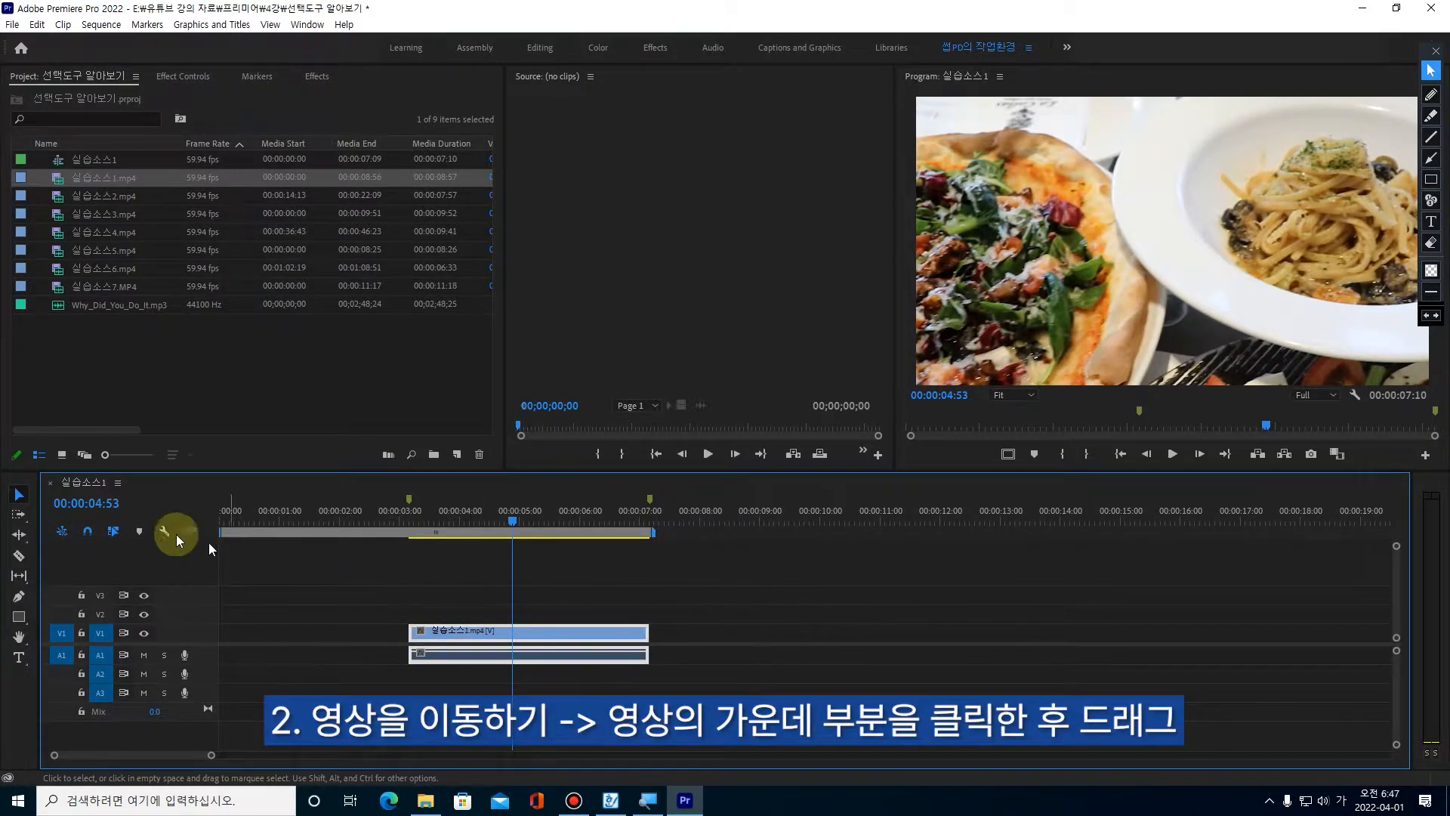
click(19, 496)
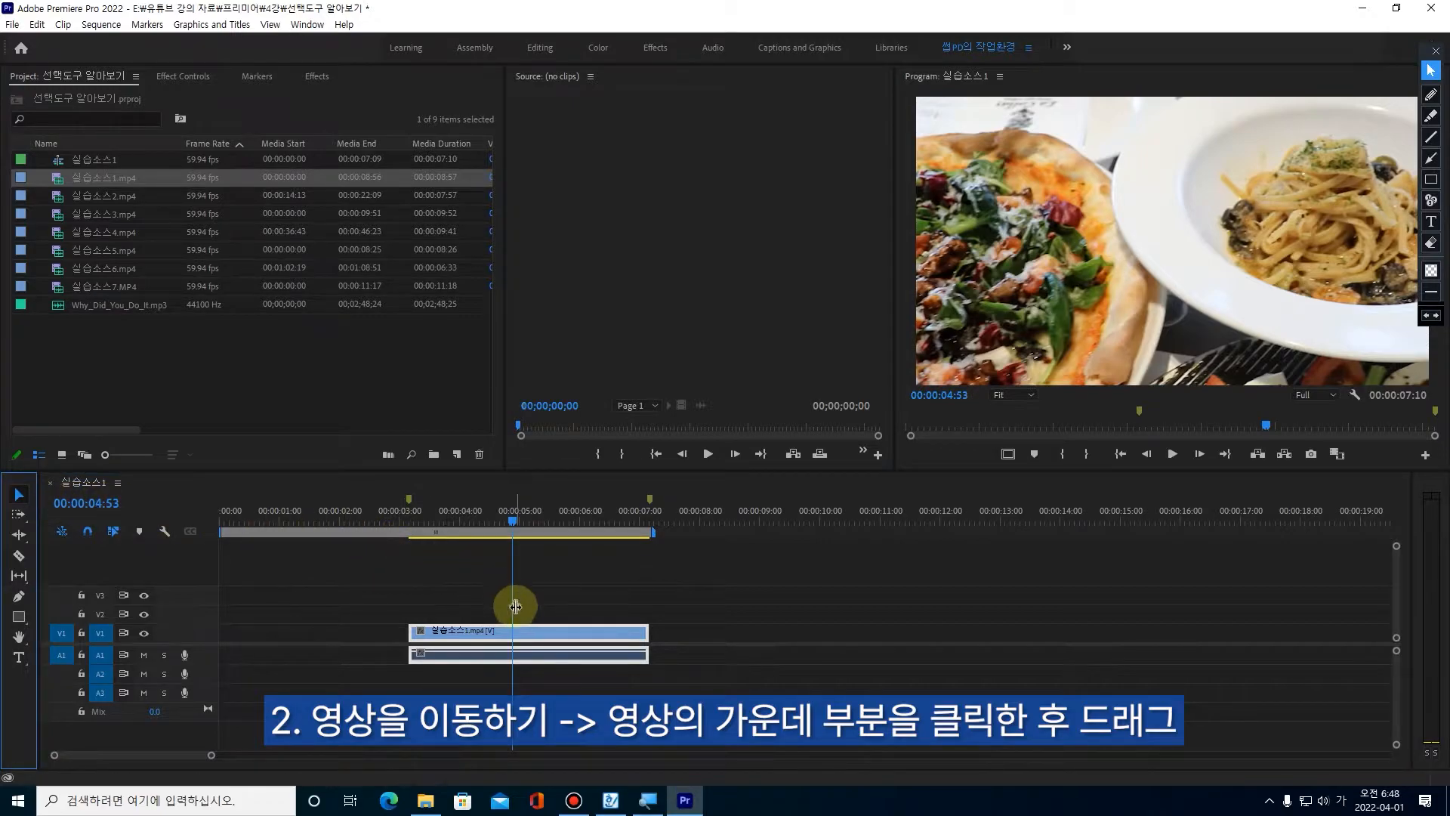
click(524, 630)
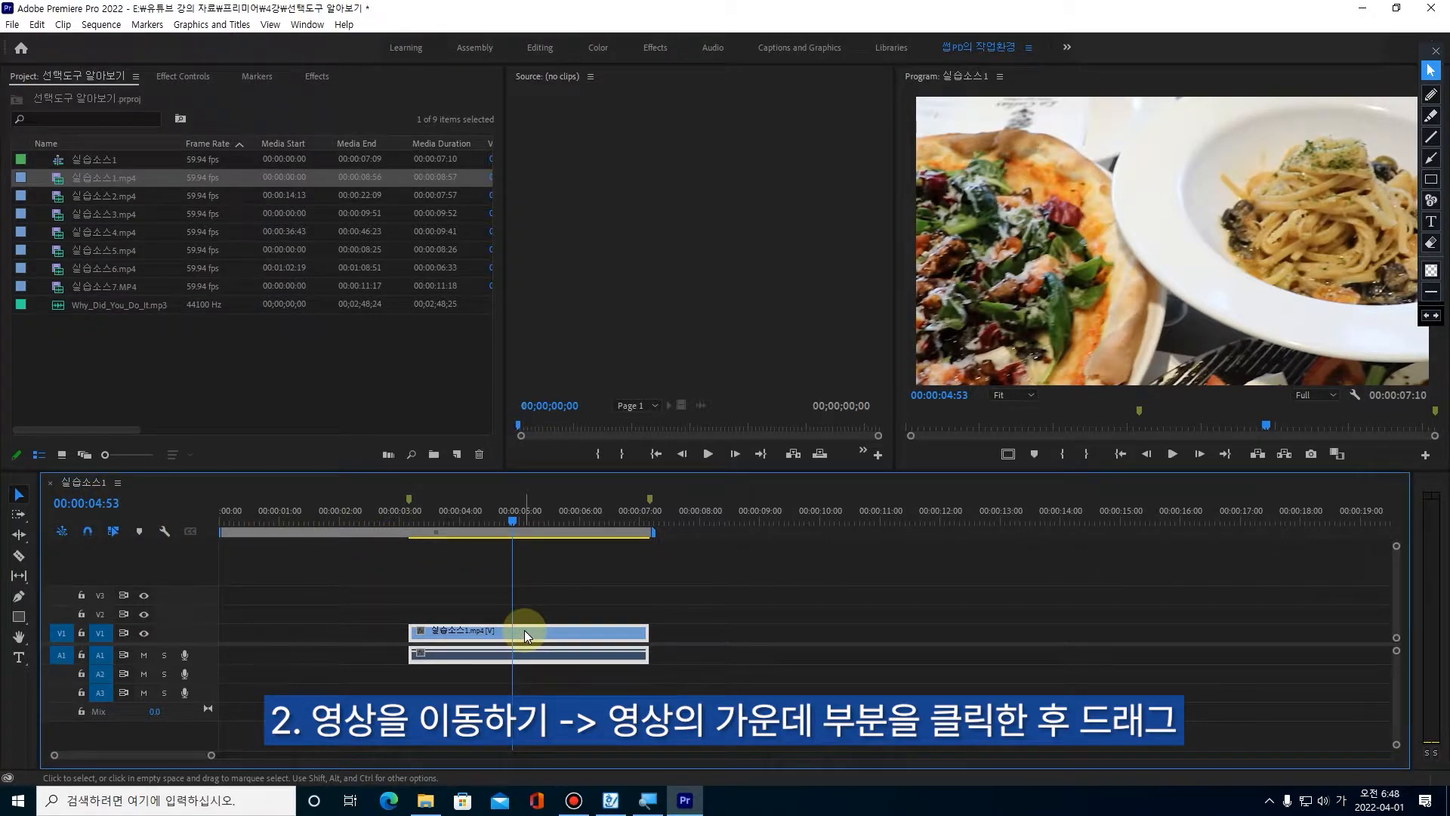
drag(524, 630, 772, 631)
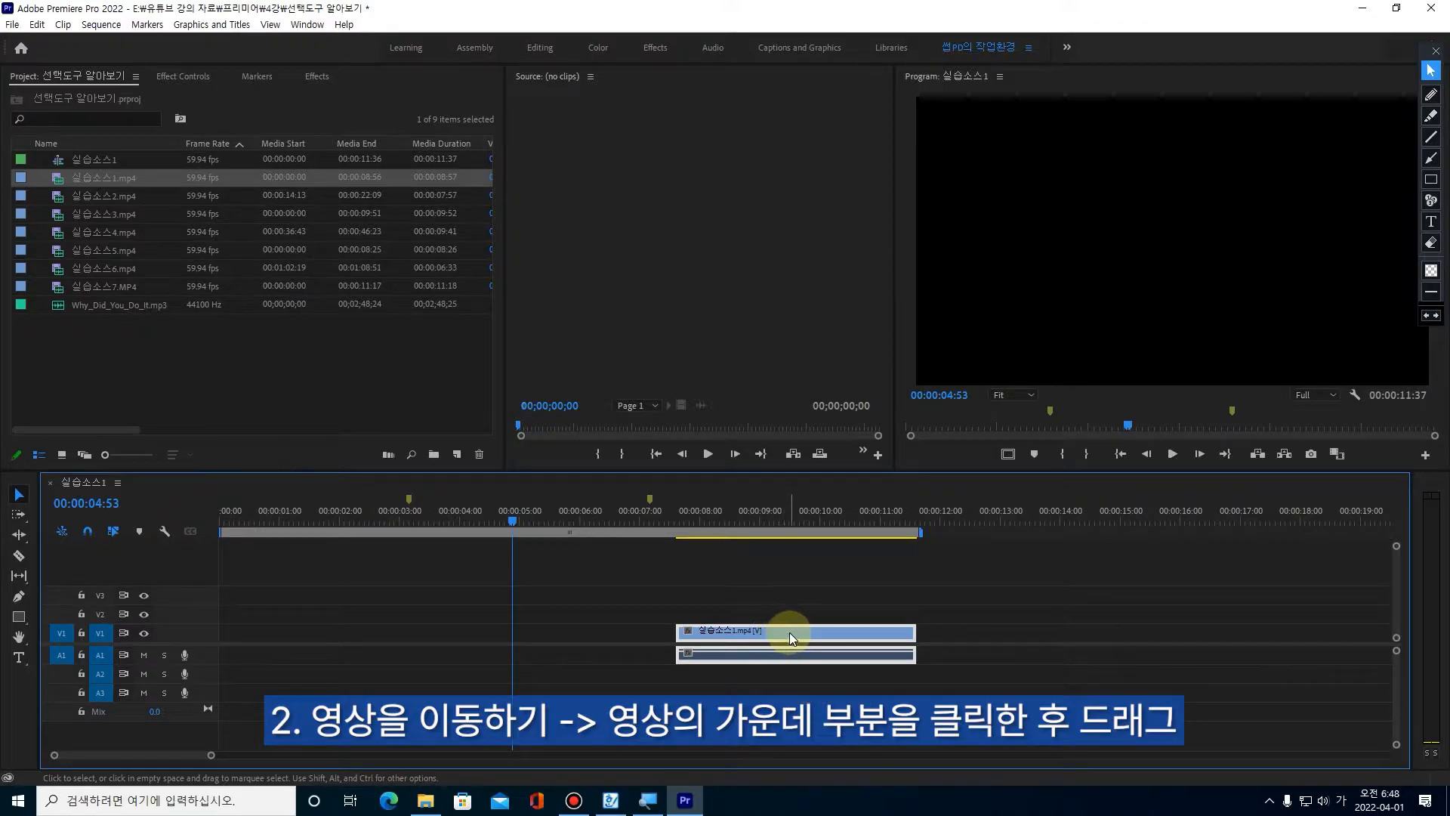
drag(790, 628, 313, 634)
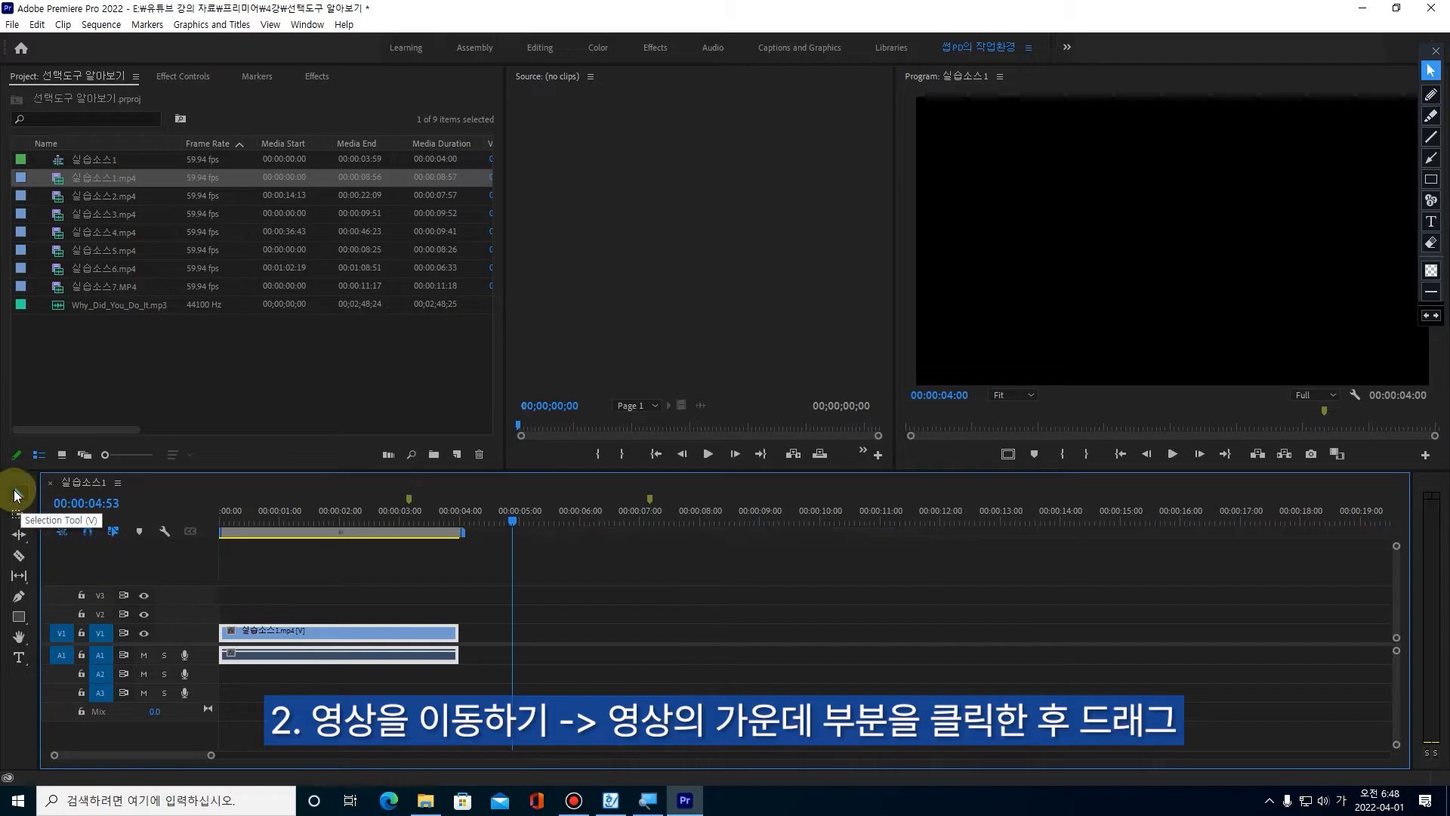
Park the playhead at 00:00:01:24, clear the selection, and draw a rectangle over the pizza in the Program monitor.
click(304, 518)
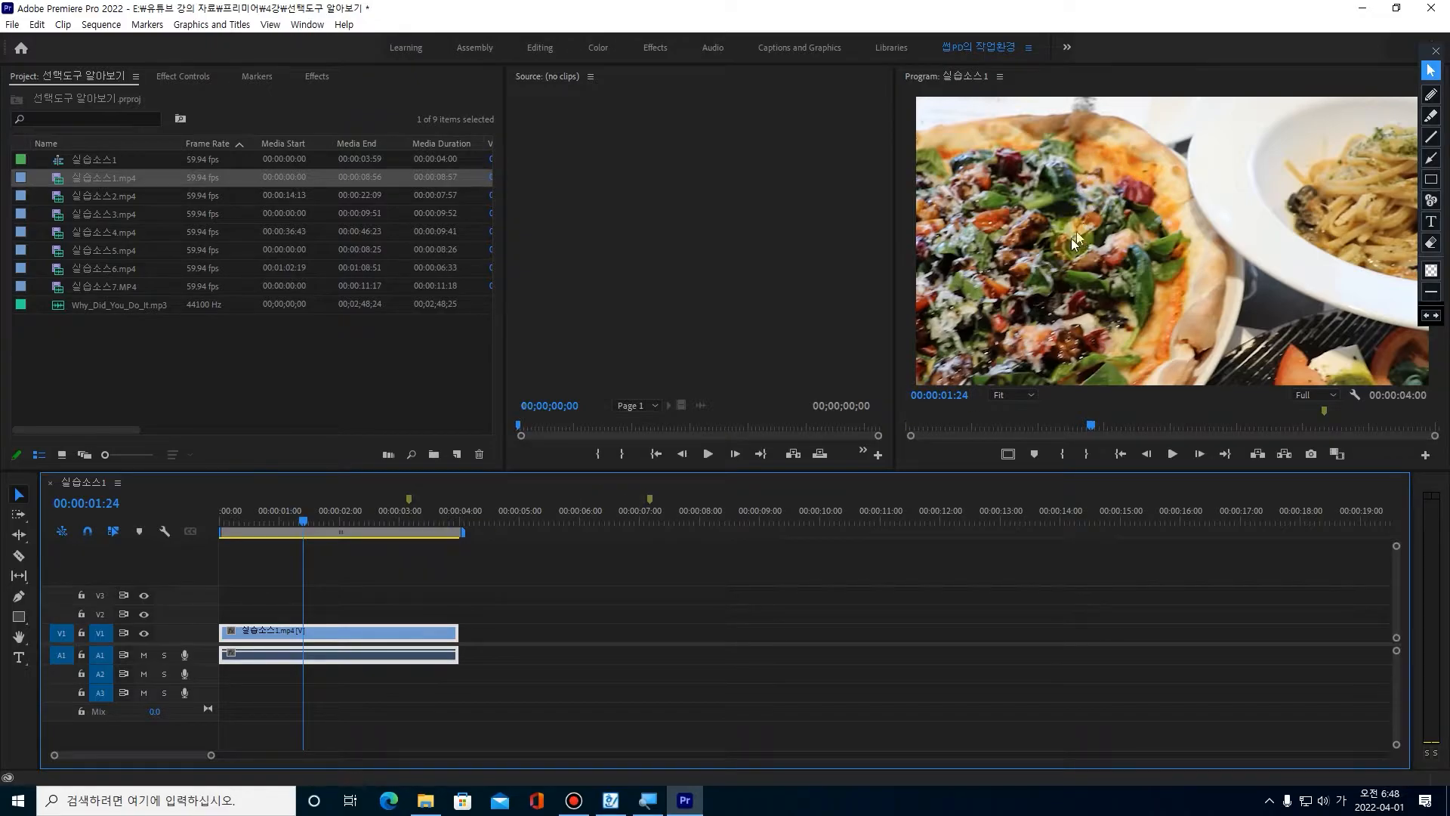
click(252, 605)
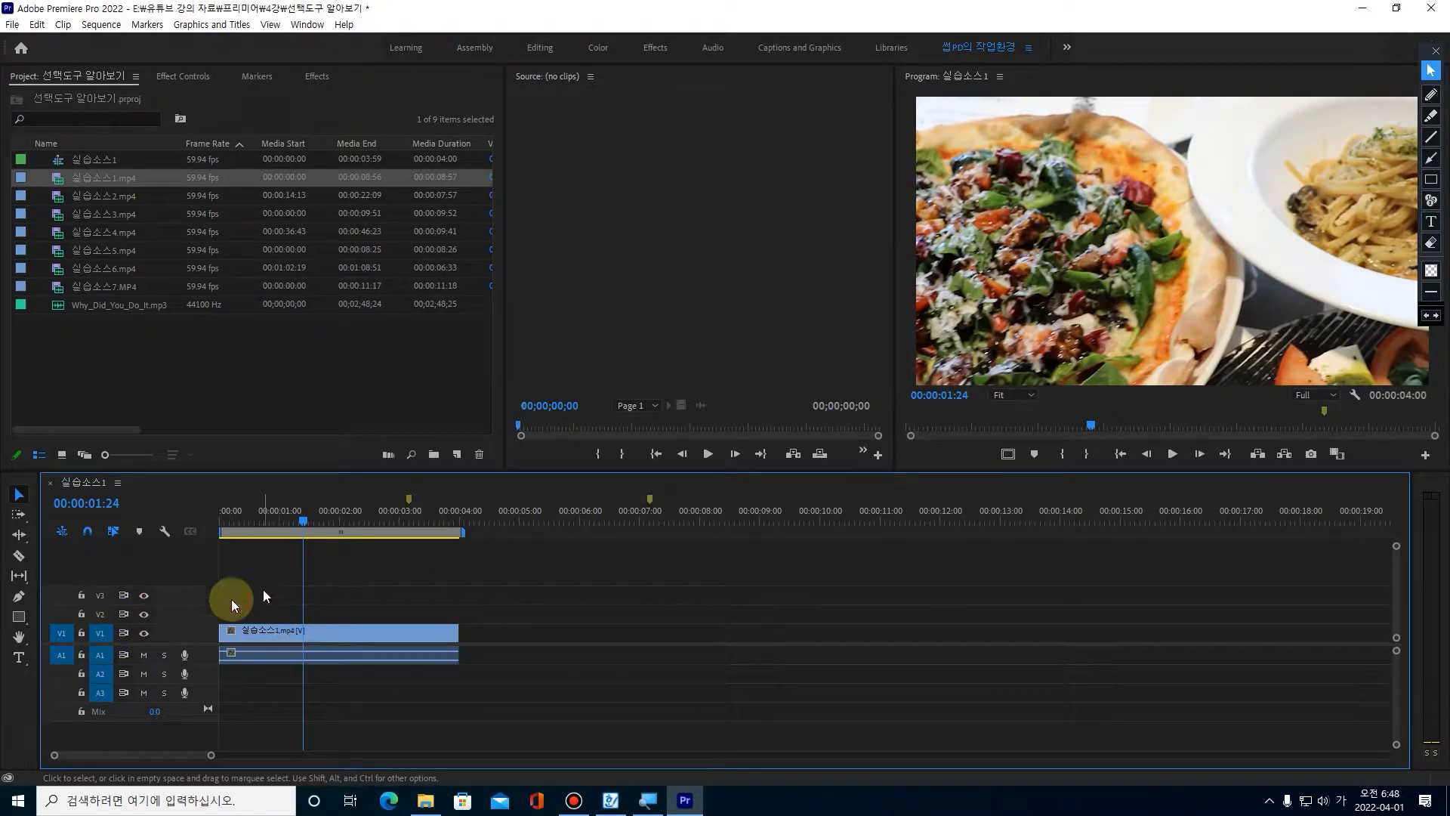
click(21, 614)
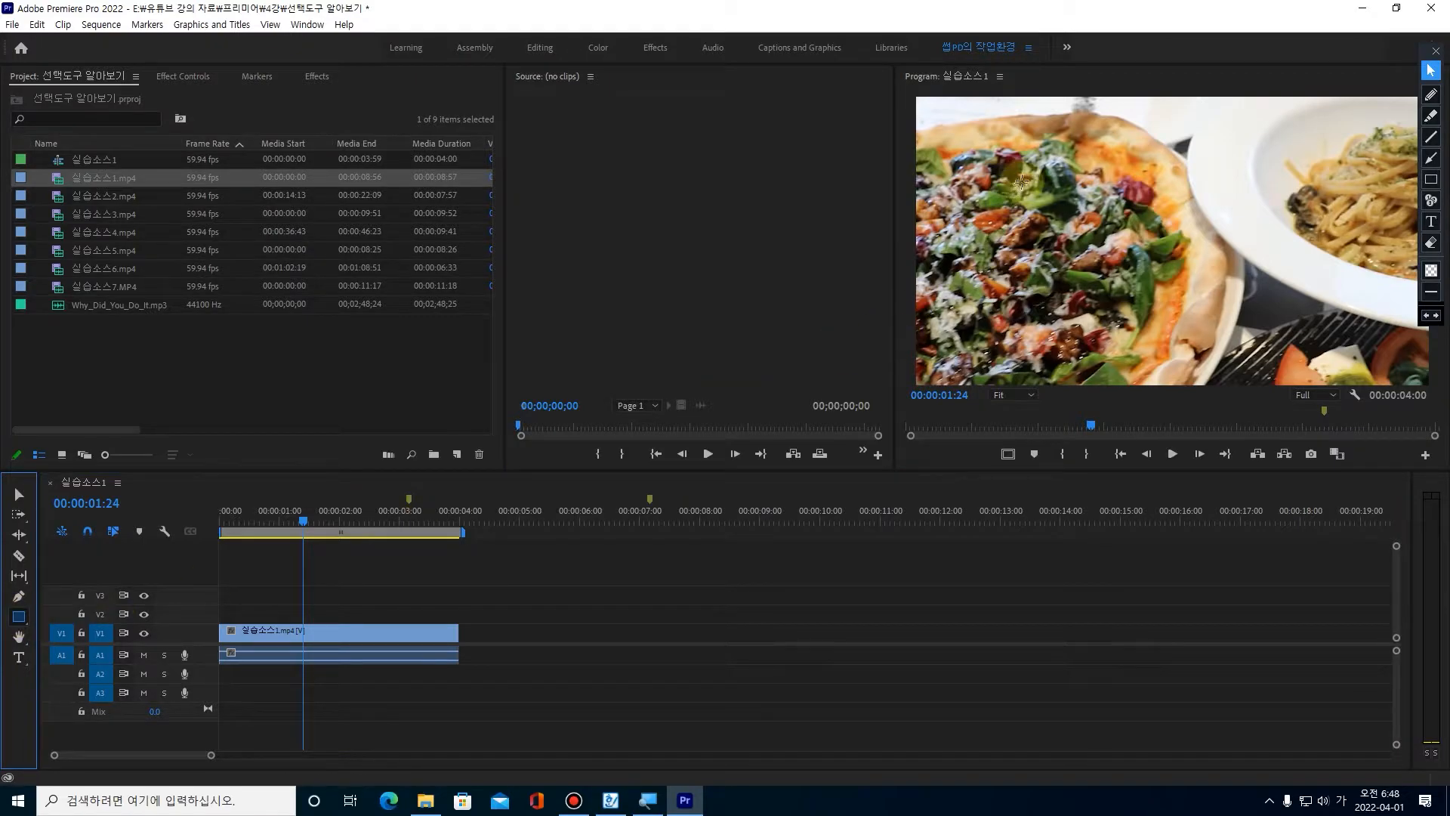
drag(1013, 141, 1198, 260)
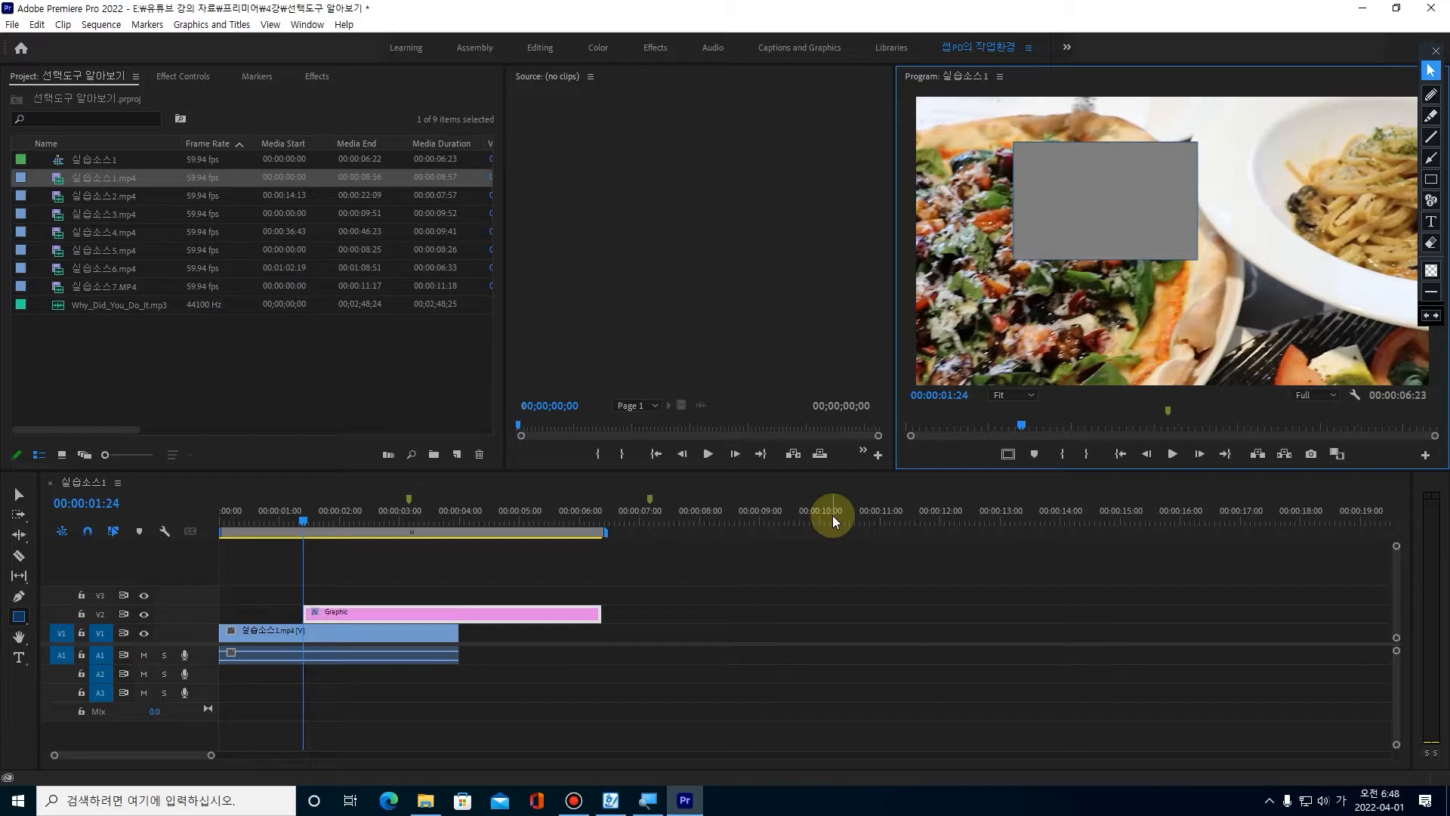
Move the rectangle up and to the left within the Program monitor frame, and delete its graphic clip from V2.
click(364, 609)
click(19, 495)
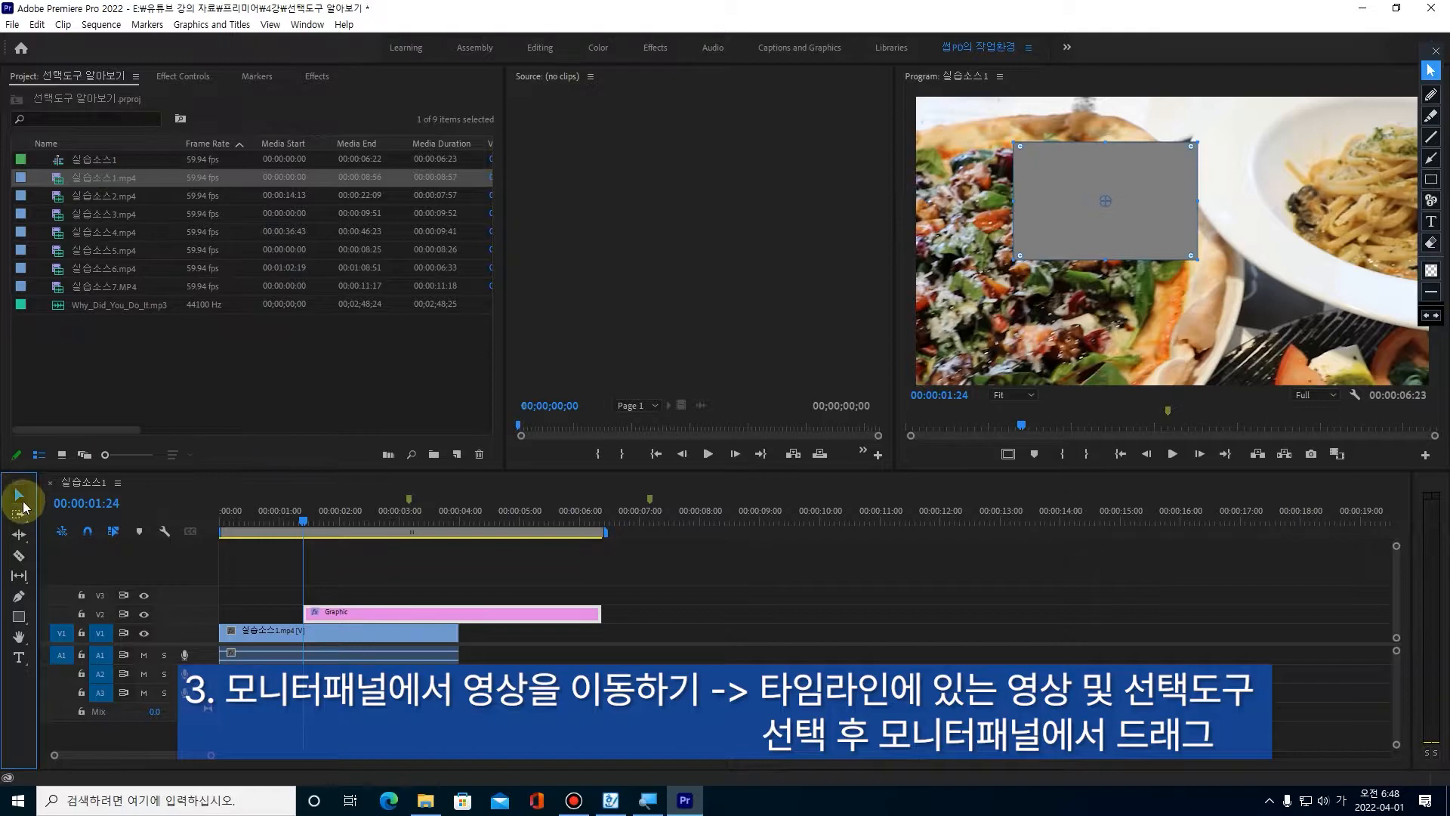
drag(1088, 229, 1034, 193)
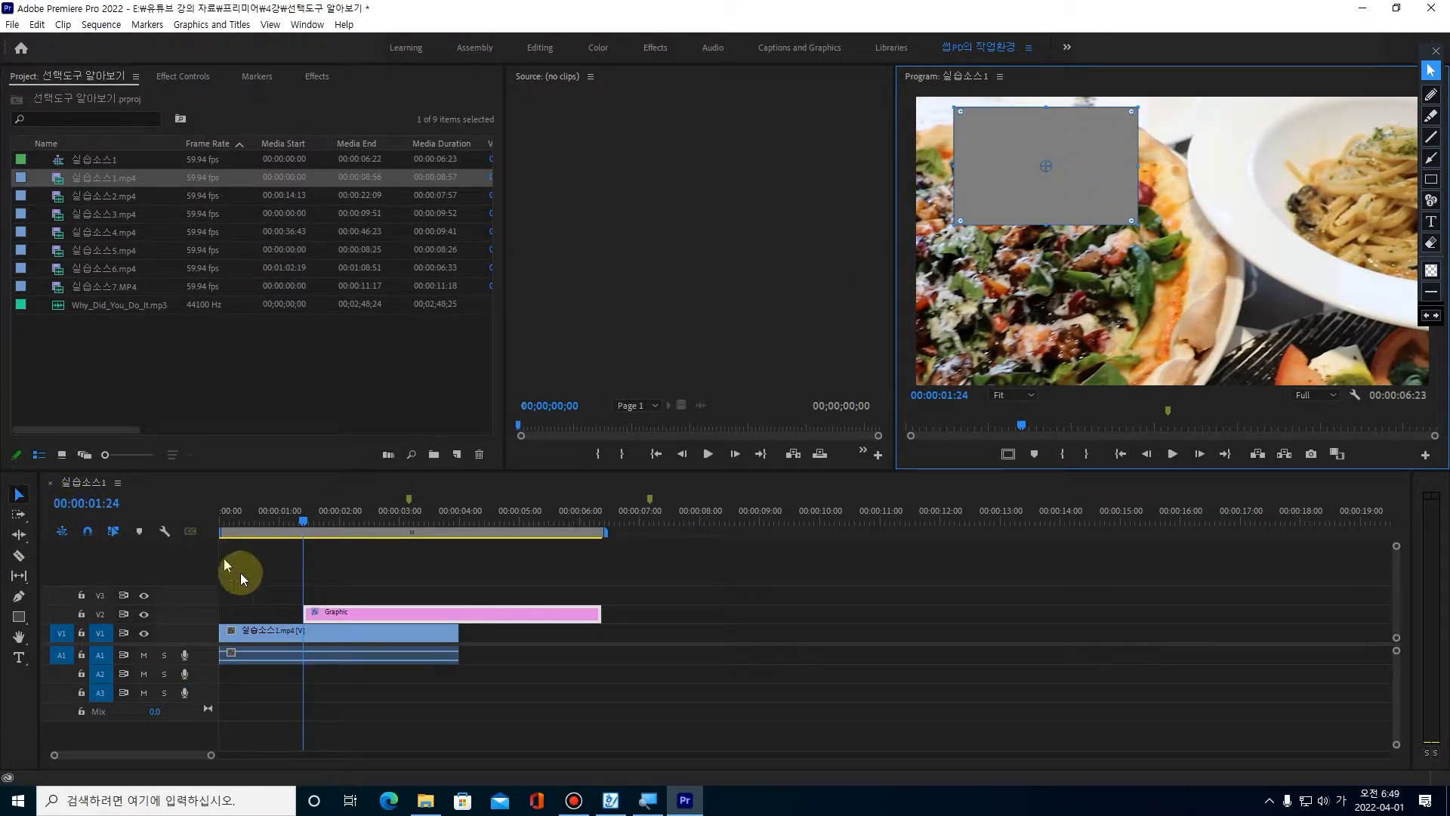
click(360, 614)
key(Delete)
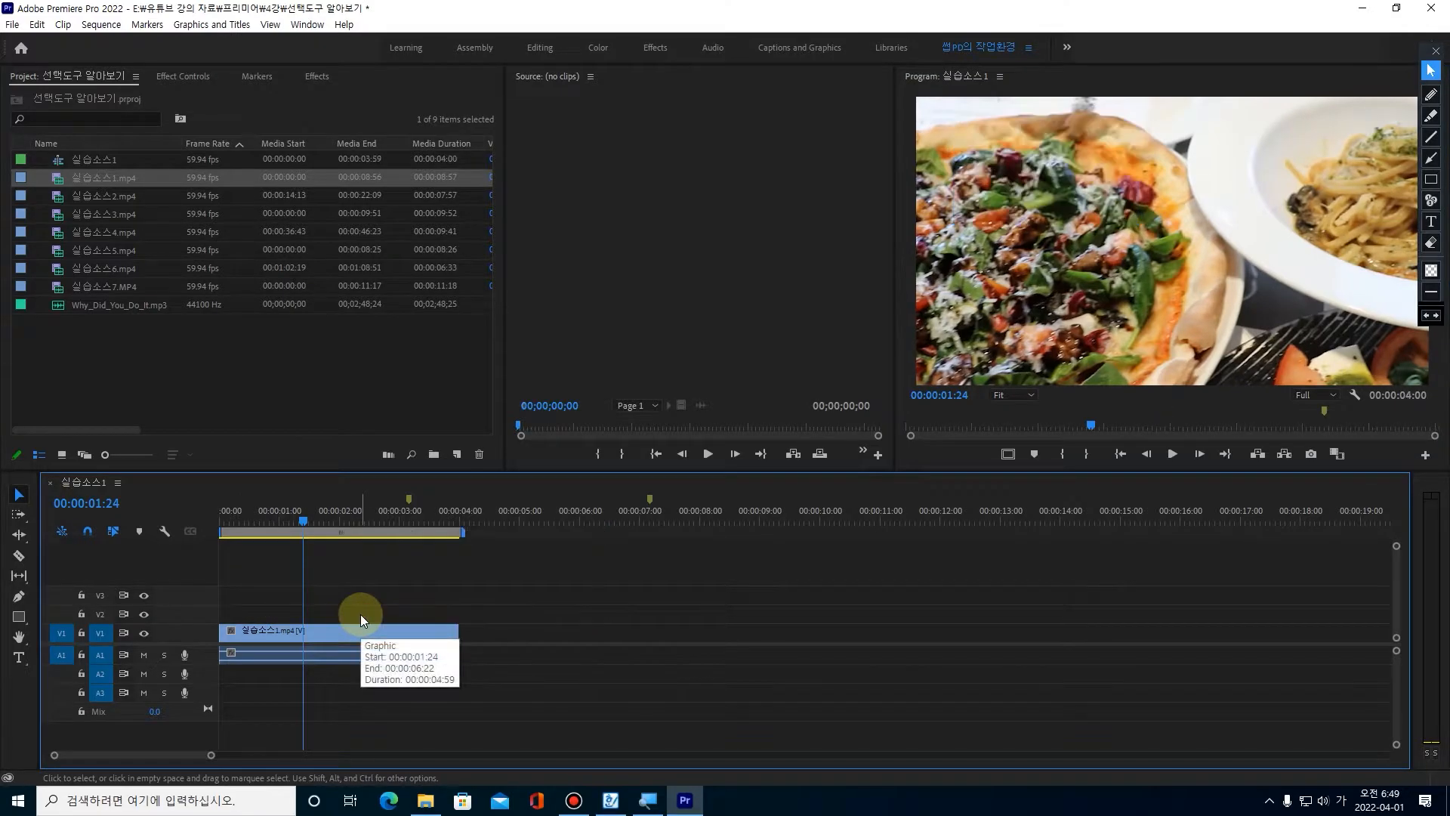
Duplicate the clip directly behind the original on V1, play the sequence from the start, and return the playhead to 00:00:03:03.
click(331, 640)
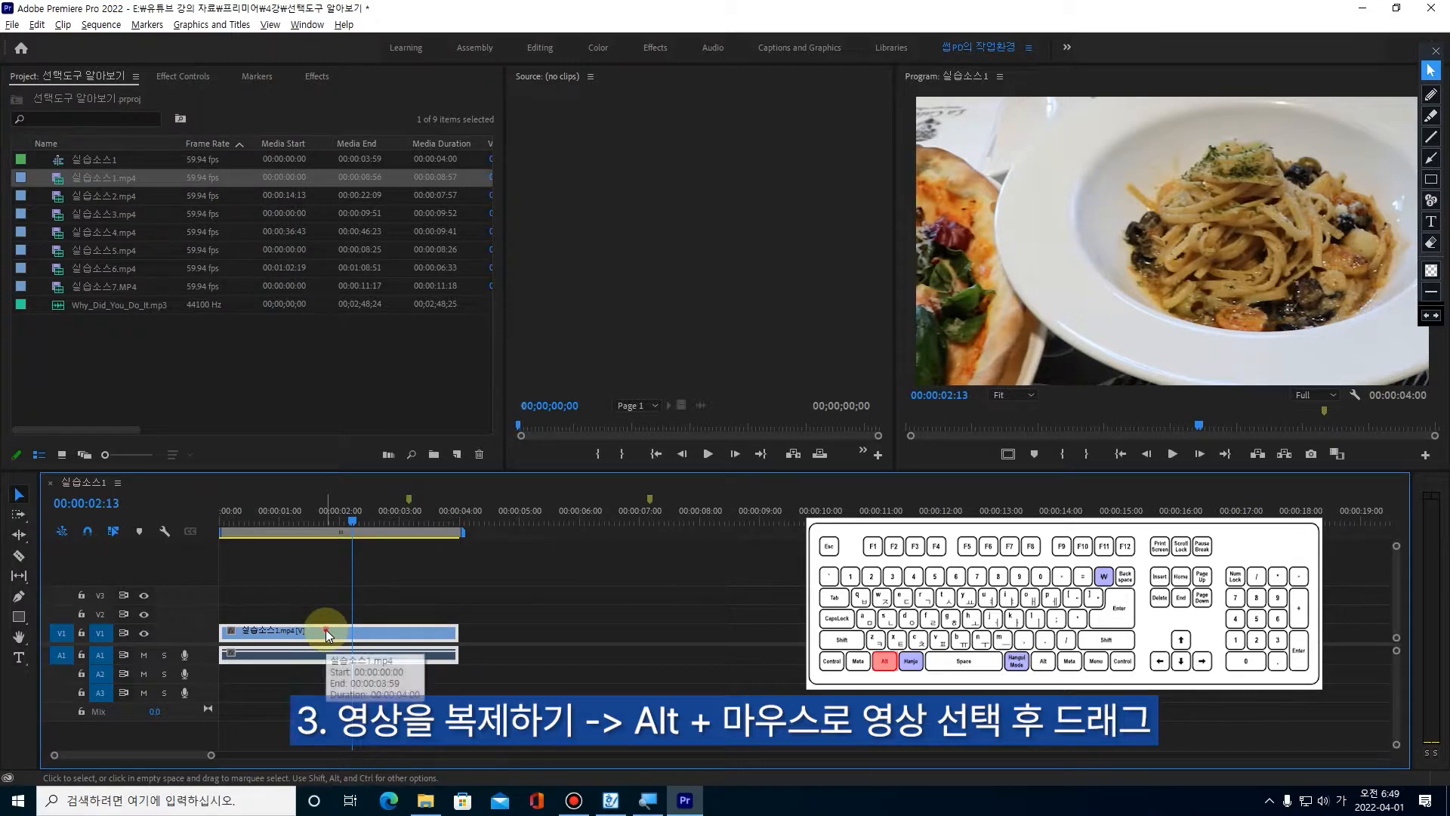
drag(325, 629, 572, 628)
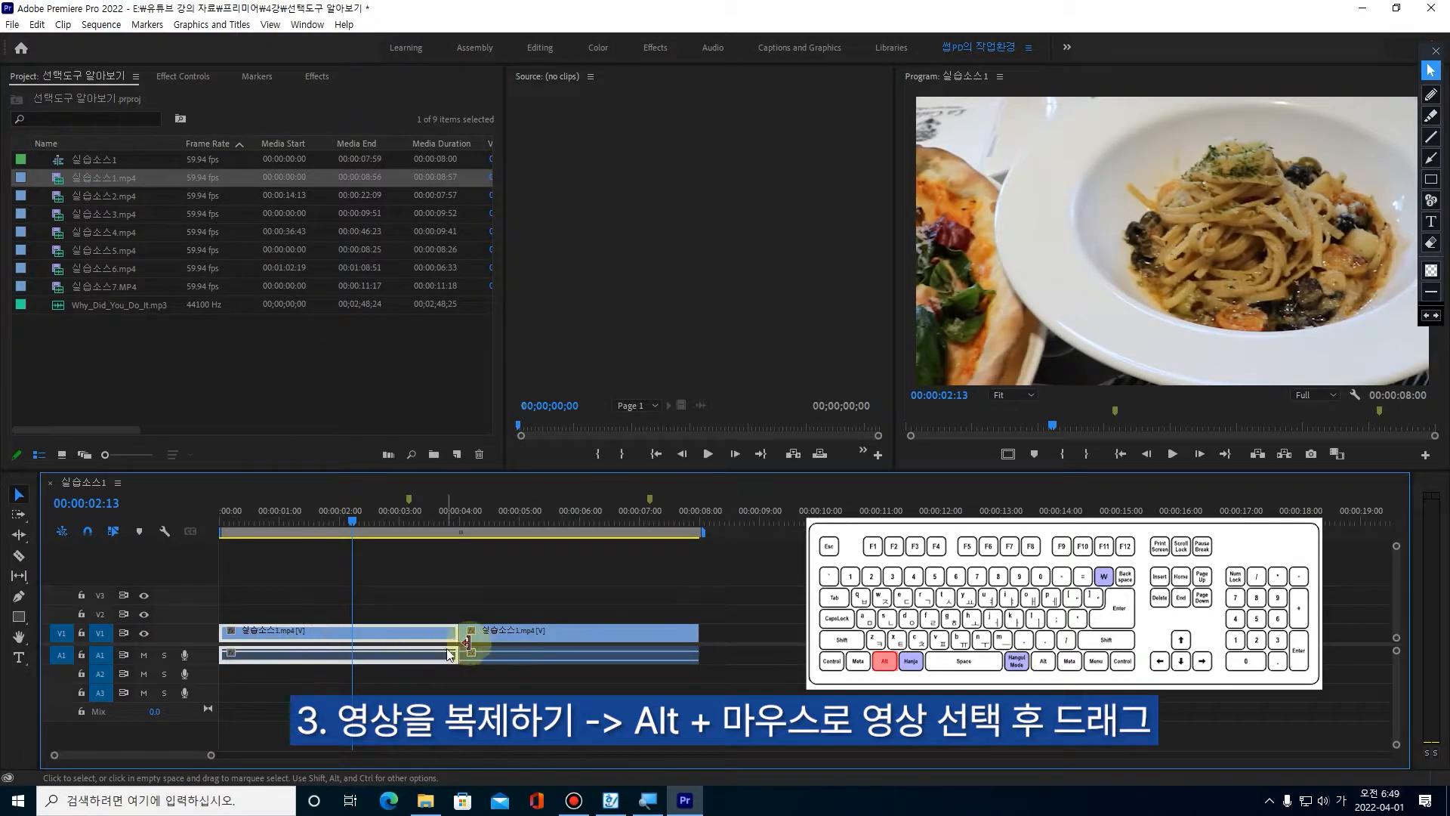
click(555, 631)
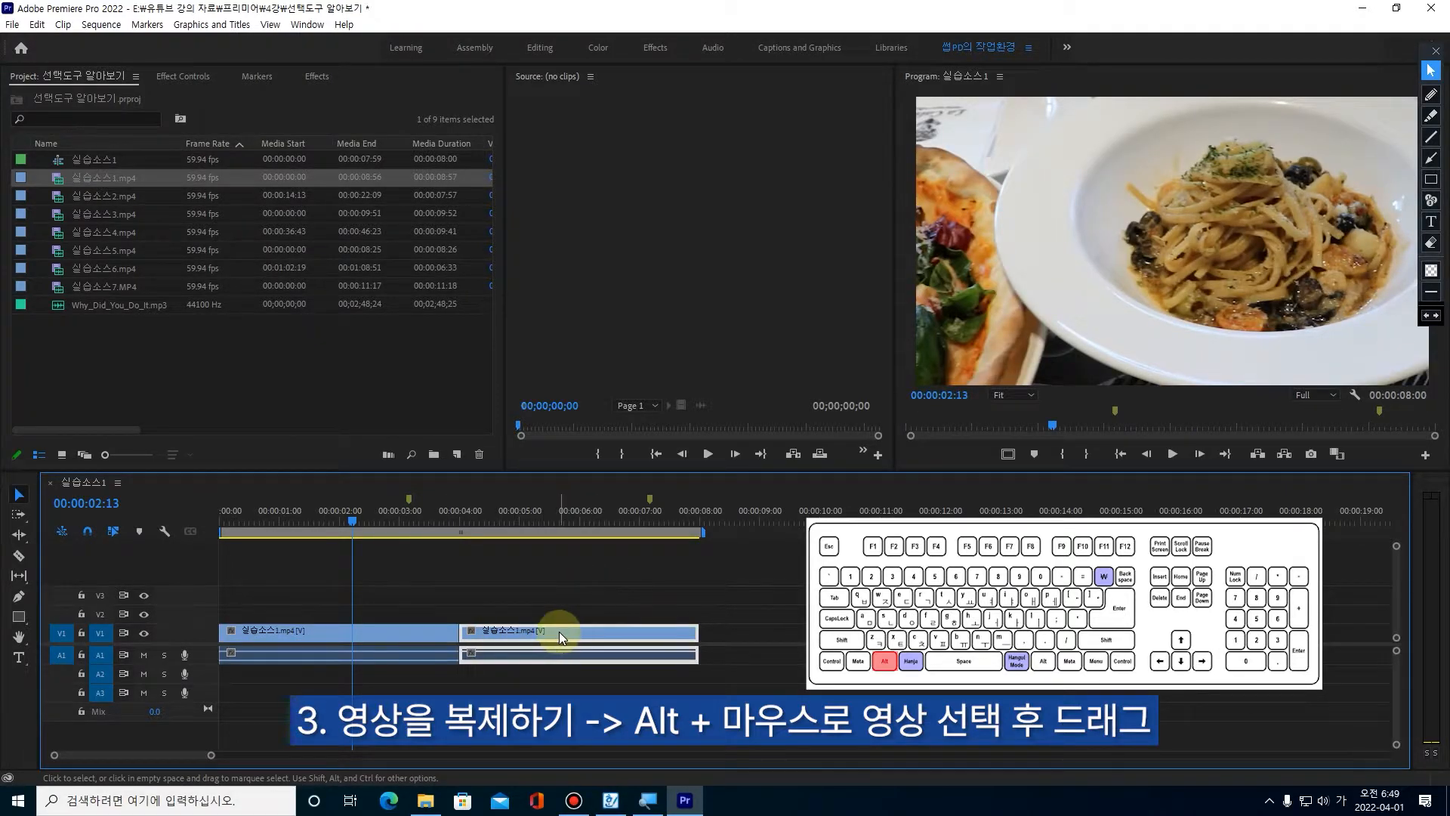
drag(349, 523, 221, 540)
key(space)
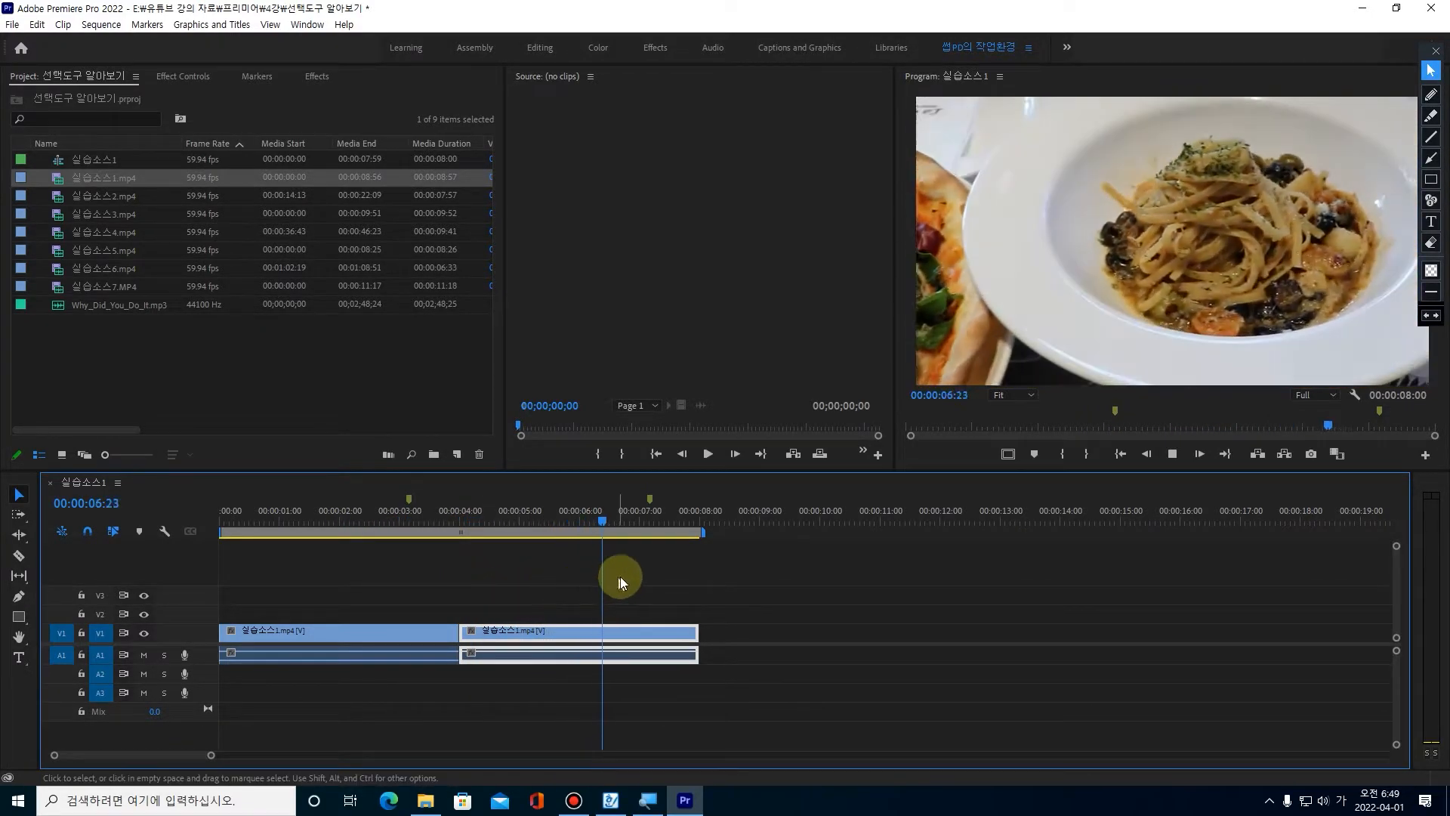
drag(637, 518, 402, 538)
Mark the first clip's video and audio portions with the red annotation pen, and erase the marks.
click(1430, 95)
mouse_move(318, 656)
mouse_down()
mouse_move(333, 596)
mouse_move(361, 645)
mouse_up()
mouse_move(570, 602)
mouse_down()
mouse_move(552, 664)
mouse_move(608, 641)
mouse_up()
drag(396, 601, 519, 622)
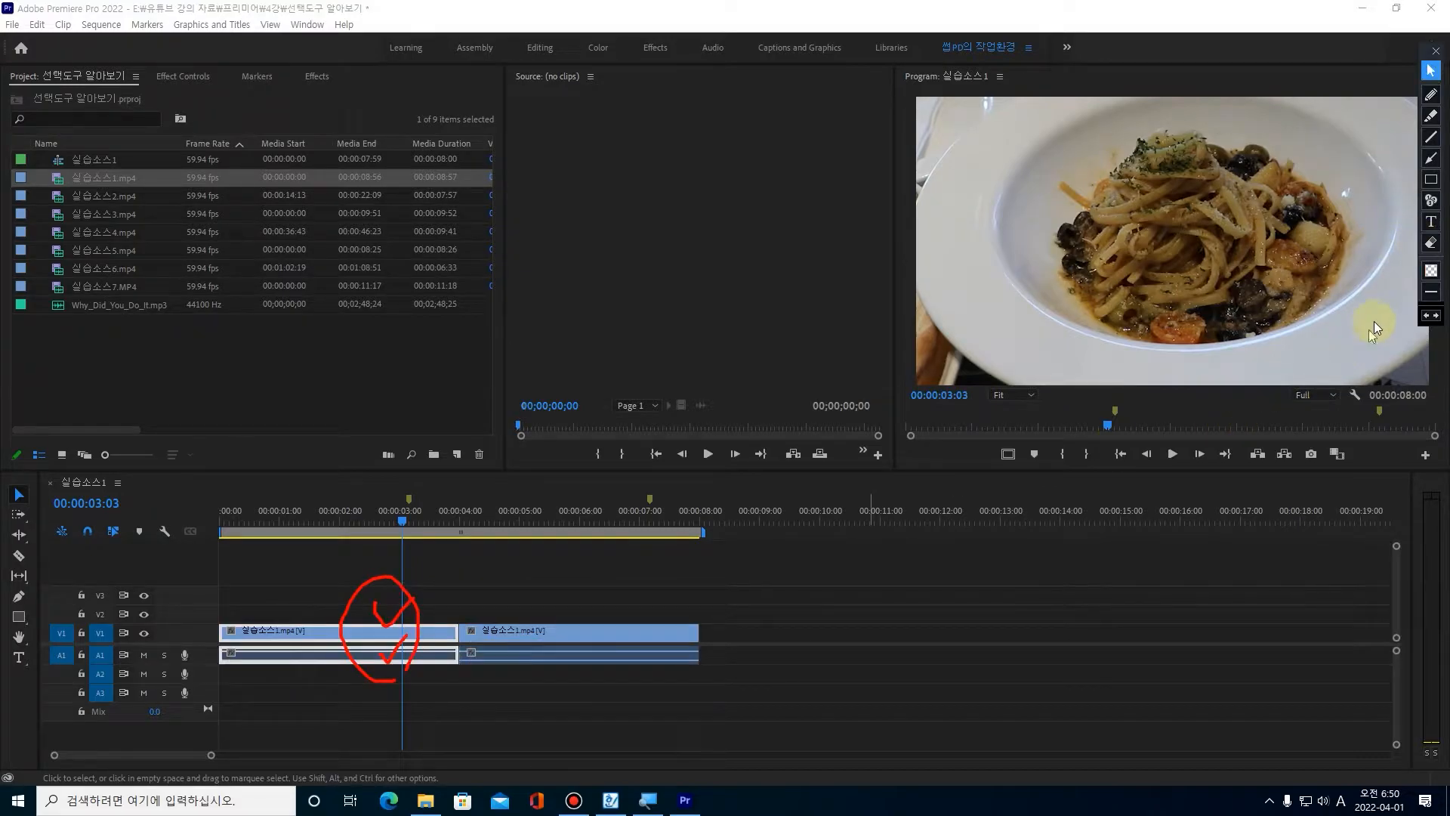
click(1430, 242)
click(1431, 71)
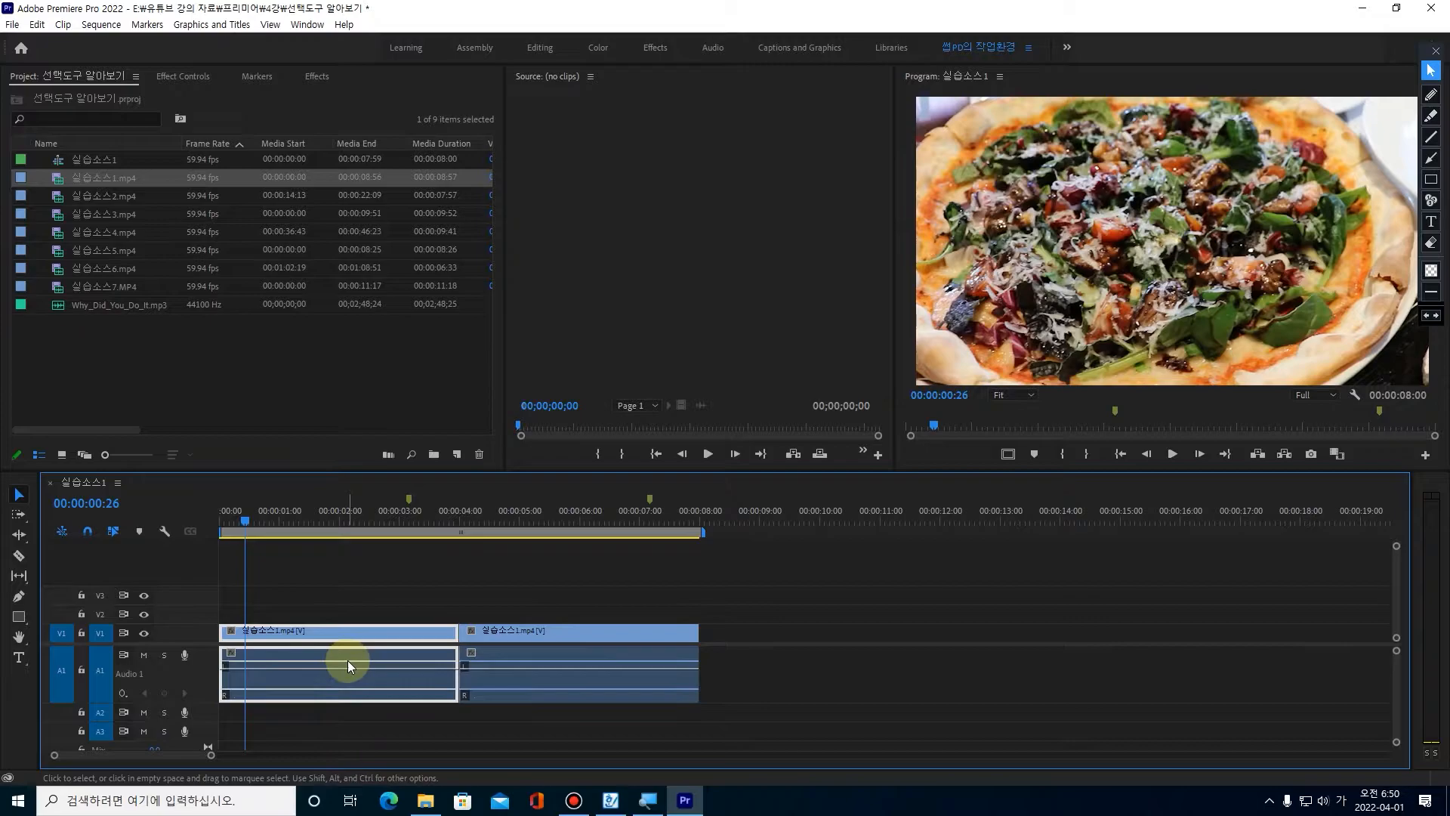
Select the first clip by its video portion and by its audio portion in turn, clearing the selection each time.
click(354, 591)
click(354, 632)
click(318, 577)
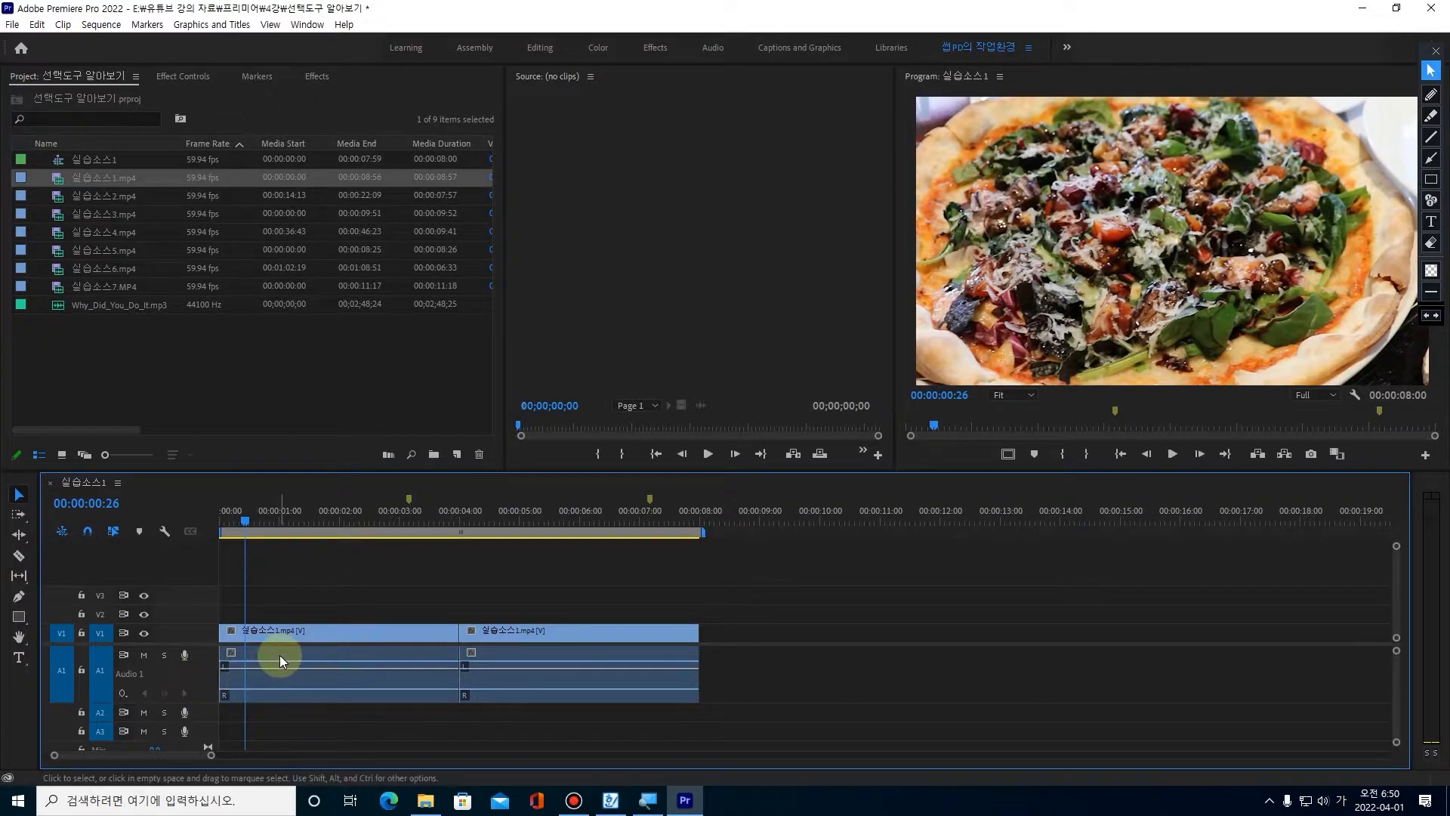
click(280, 655)
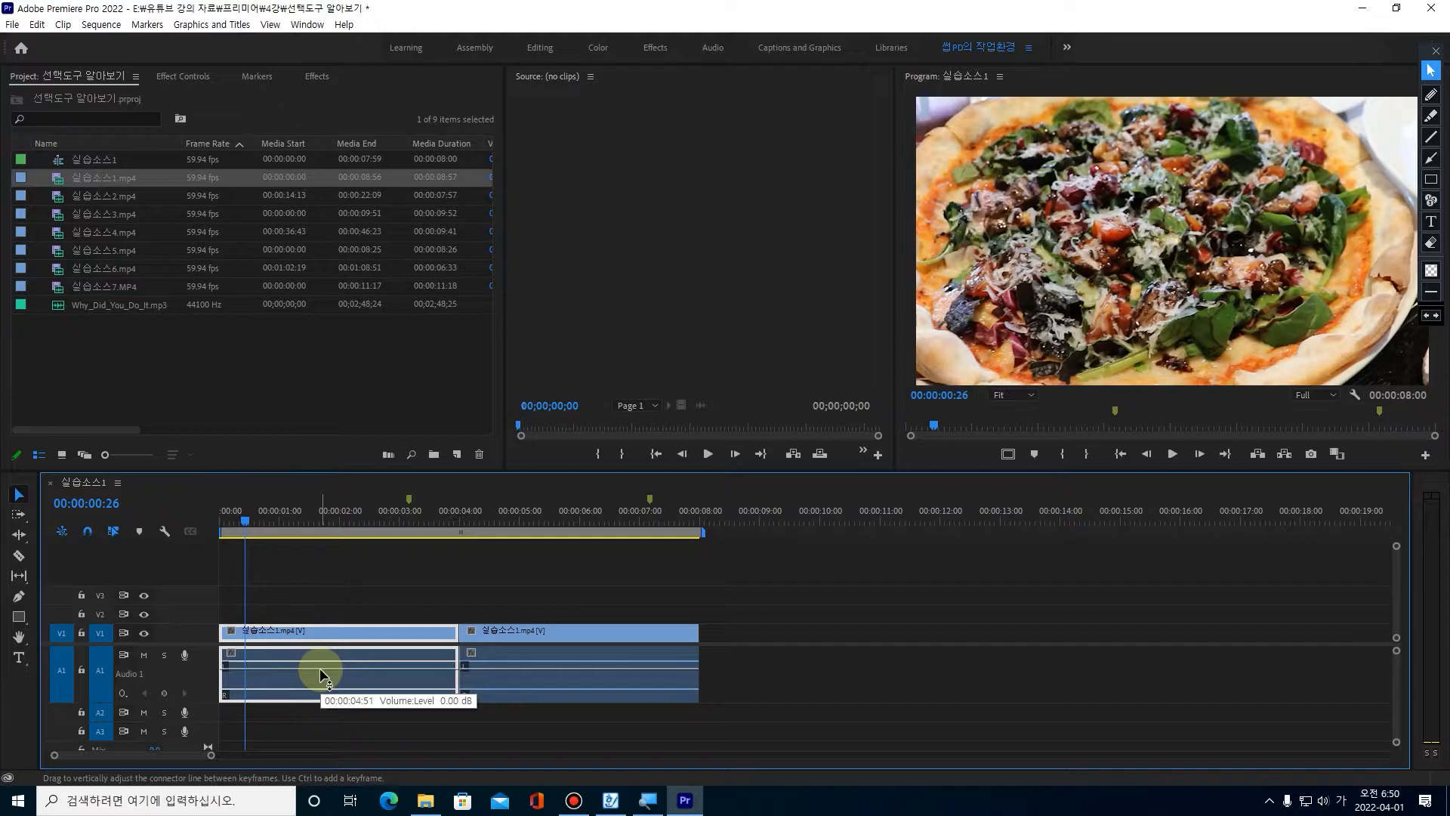
click(318, 608)
click(323, 632)
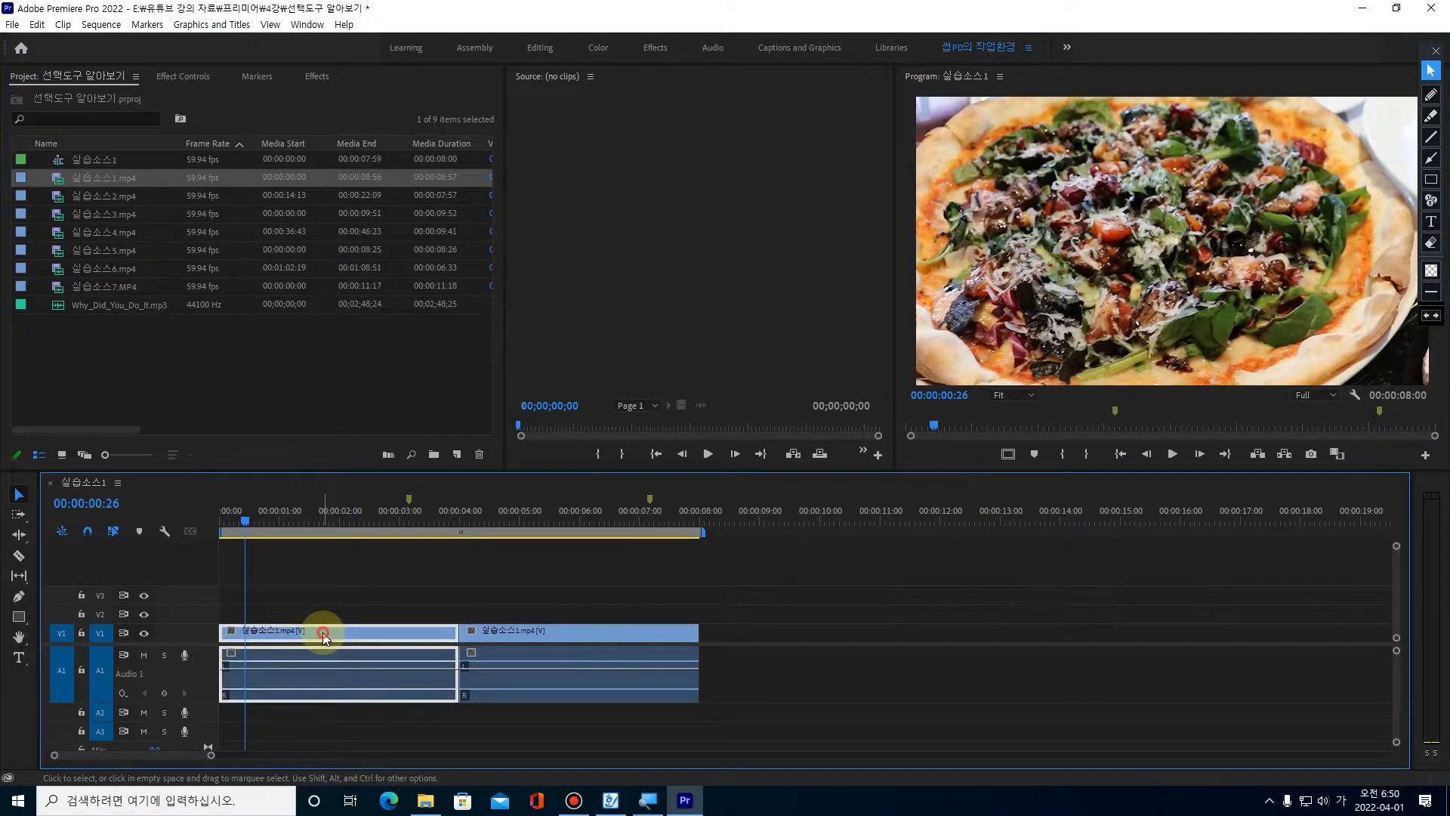
click(343, 598)
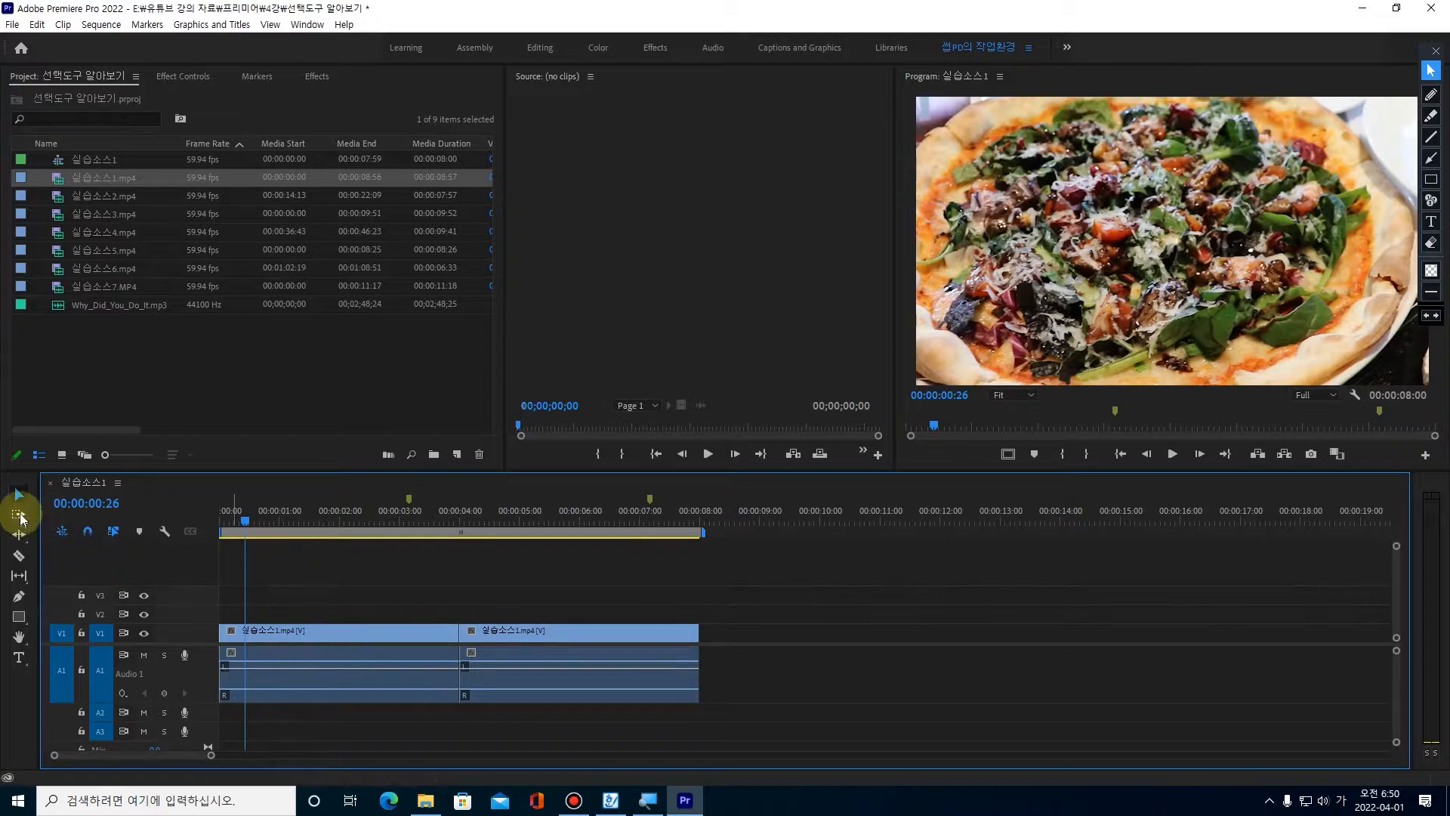
click(323, 629)
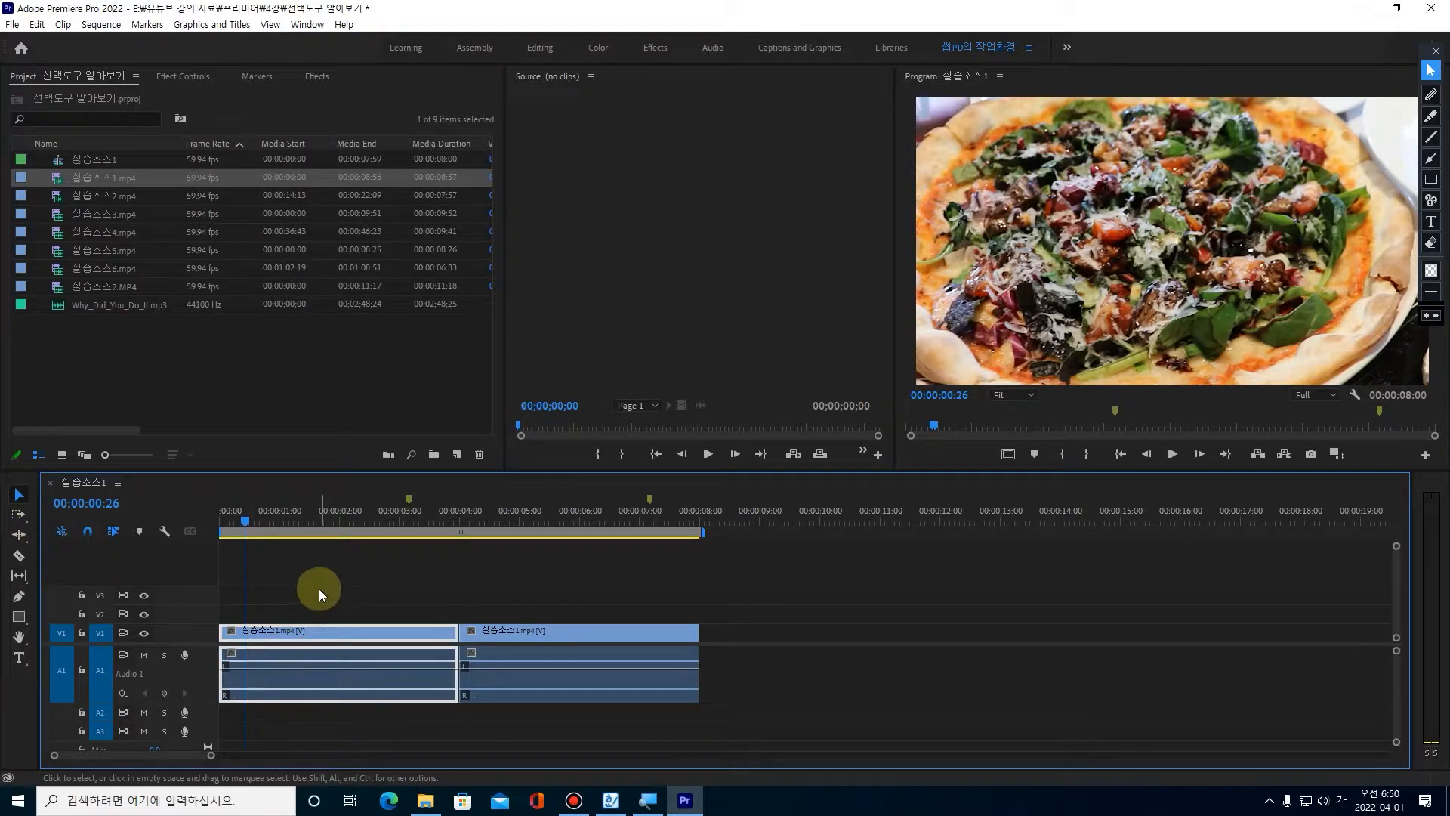
click(319, 588)
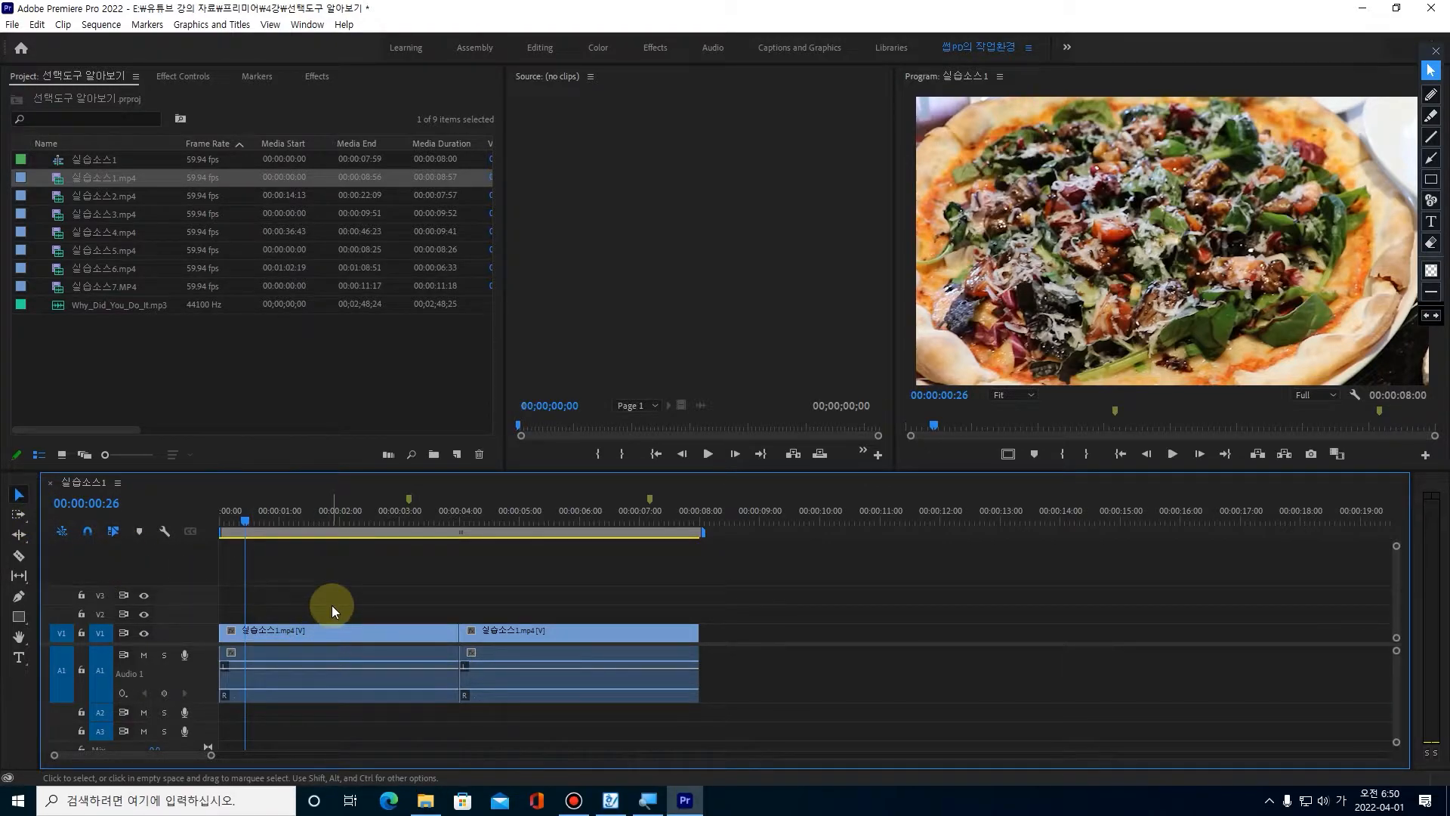
Delete the first clip together with its linked audio, and undo the deletion.
click(331, 634)
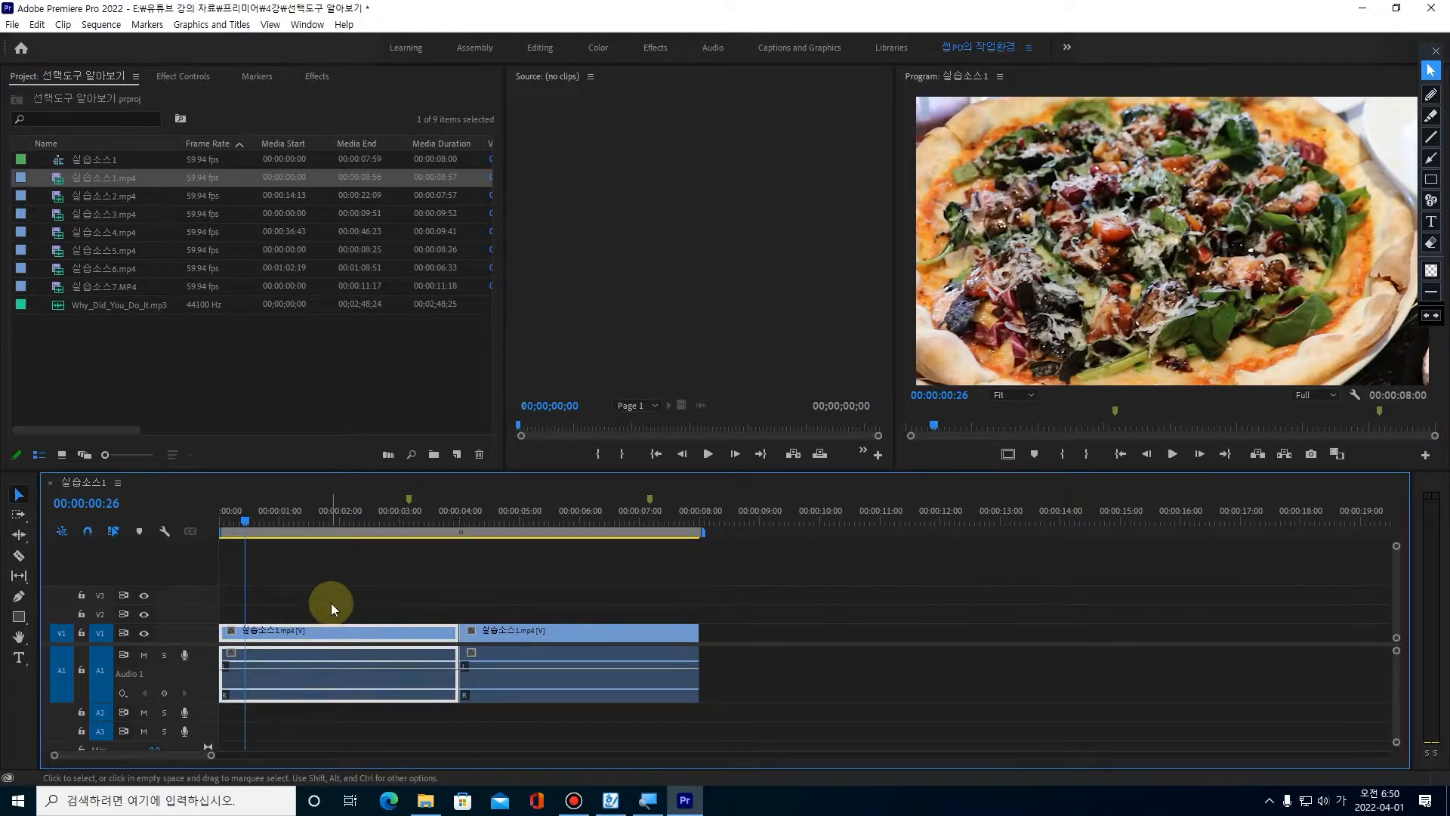
key(Delete)
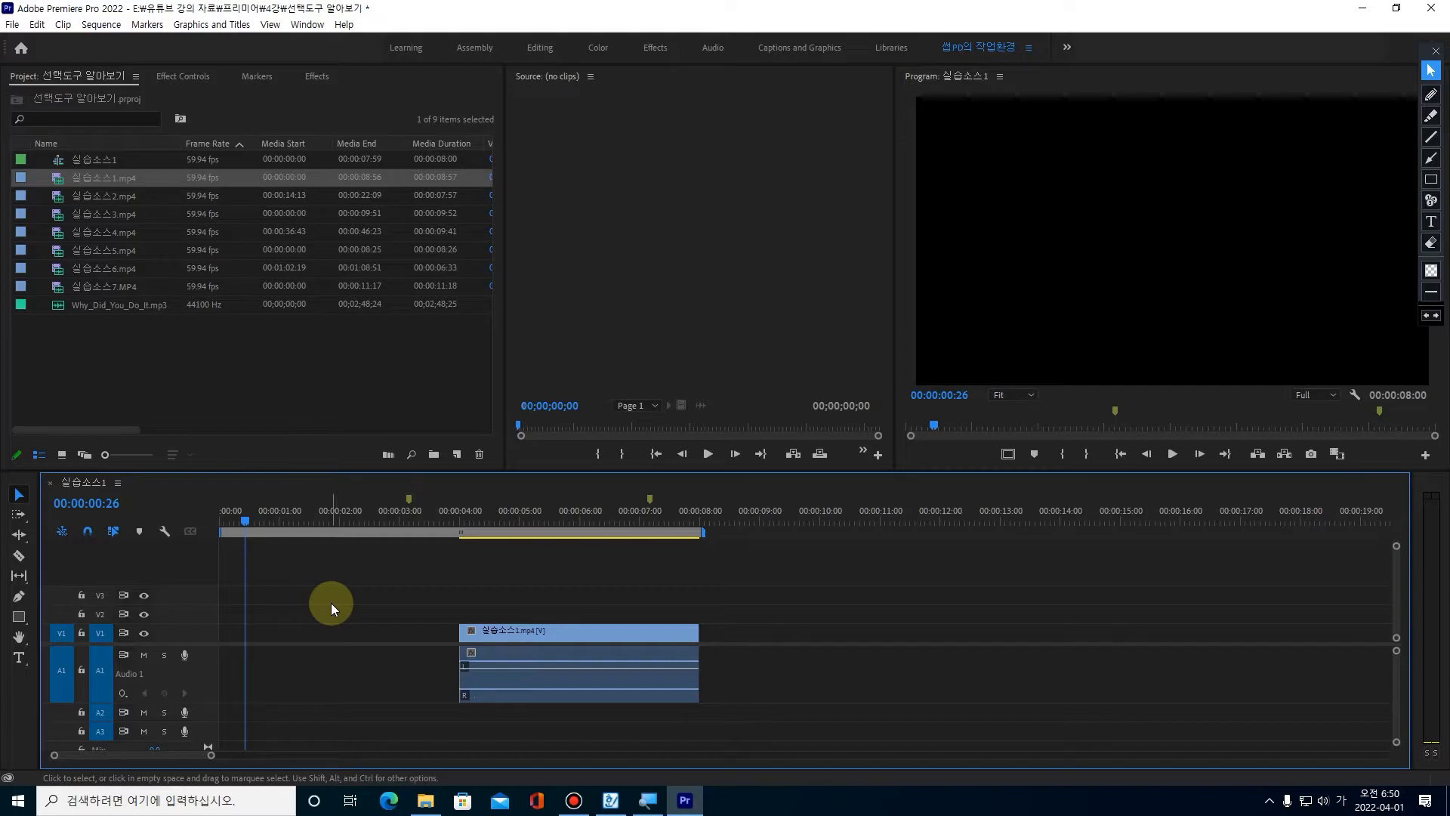
key(ctrl+z)
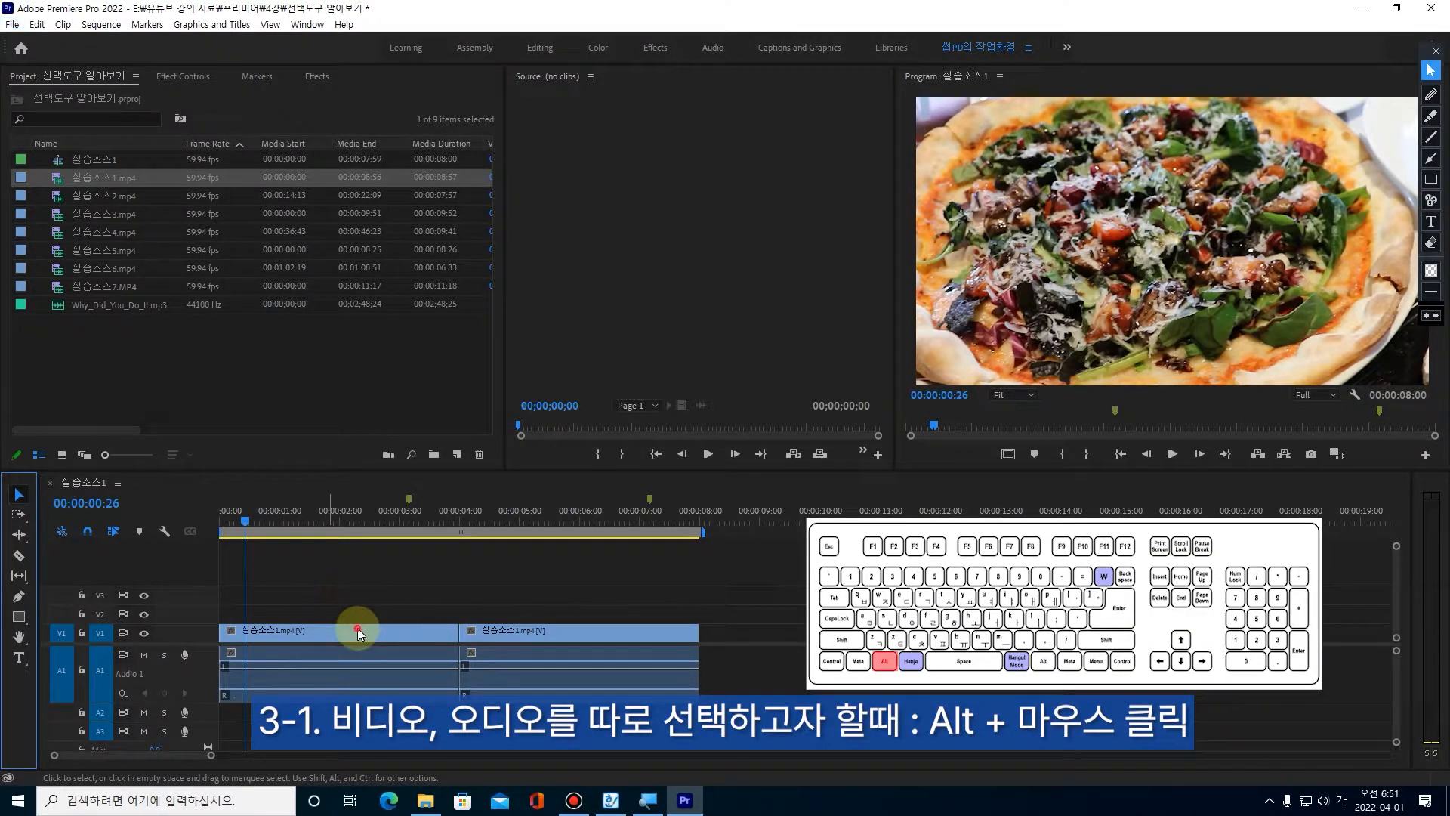
Select the first clip's video and audio portions independently of each other in alternation, ending with only the audio selected.
alt+click(378, 658)
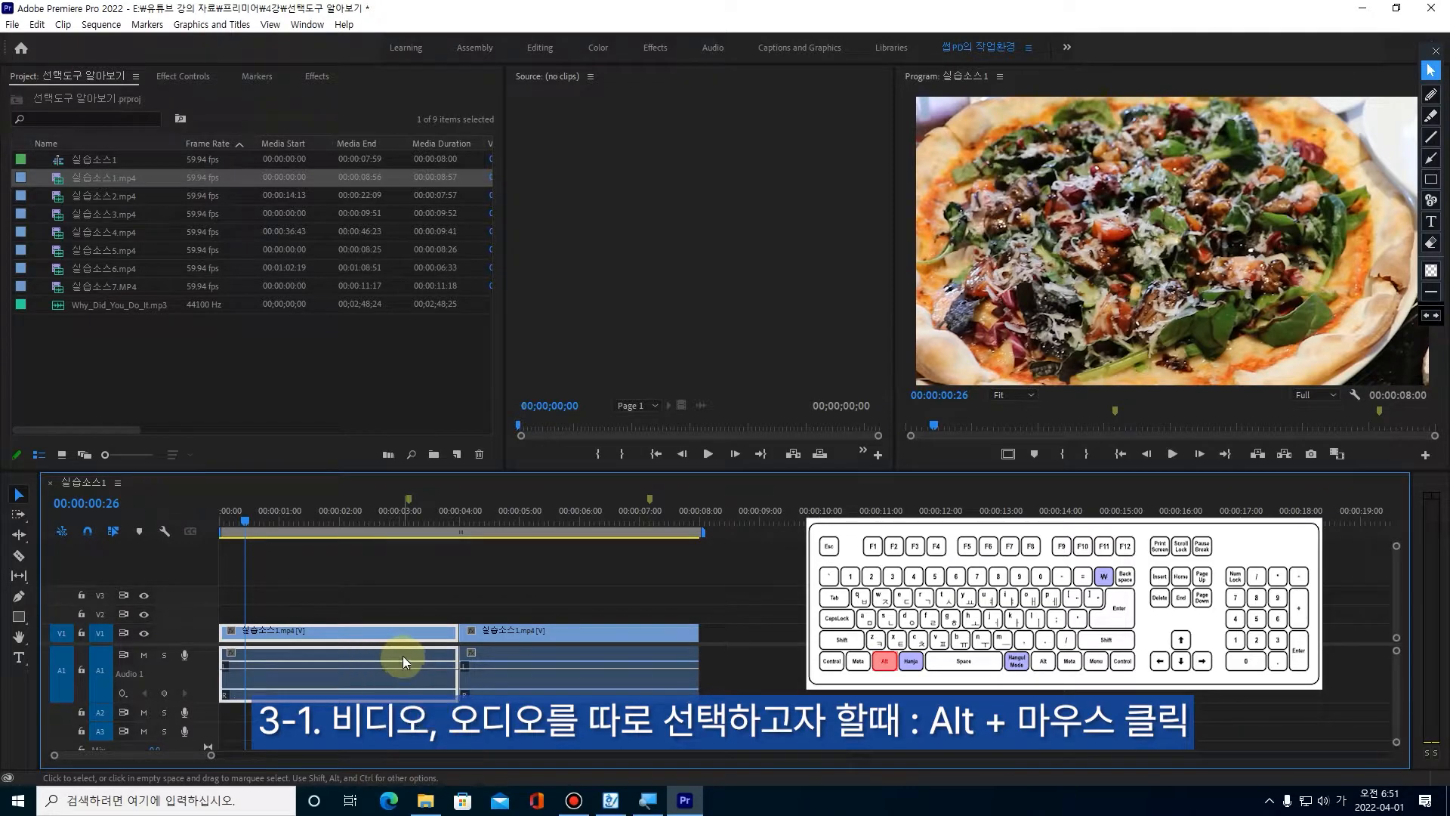
click(409, 557)
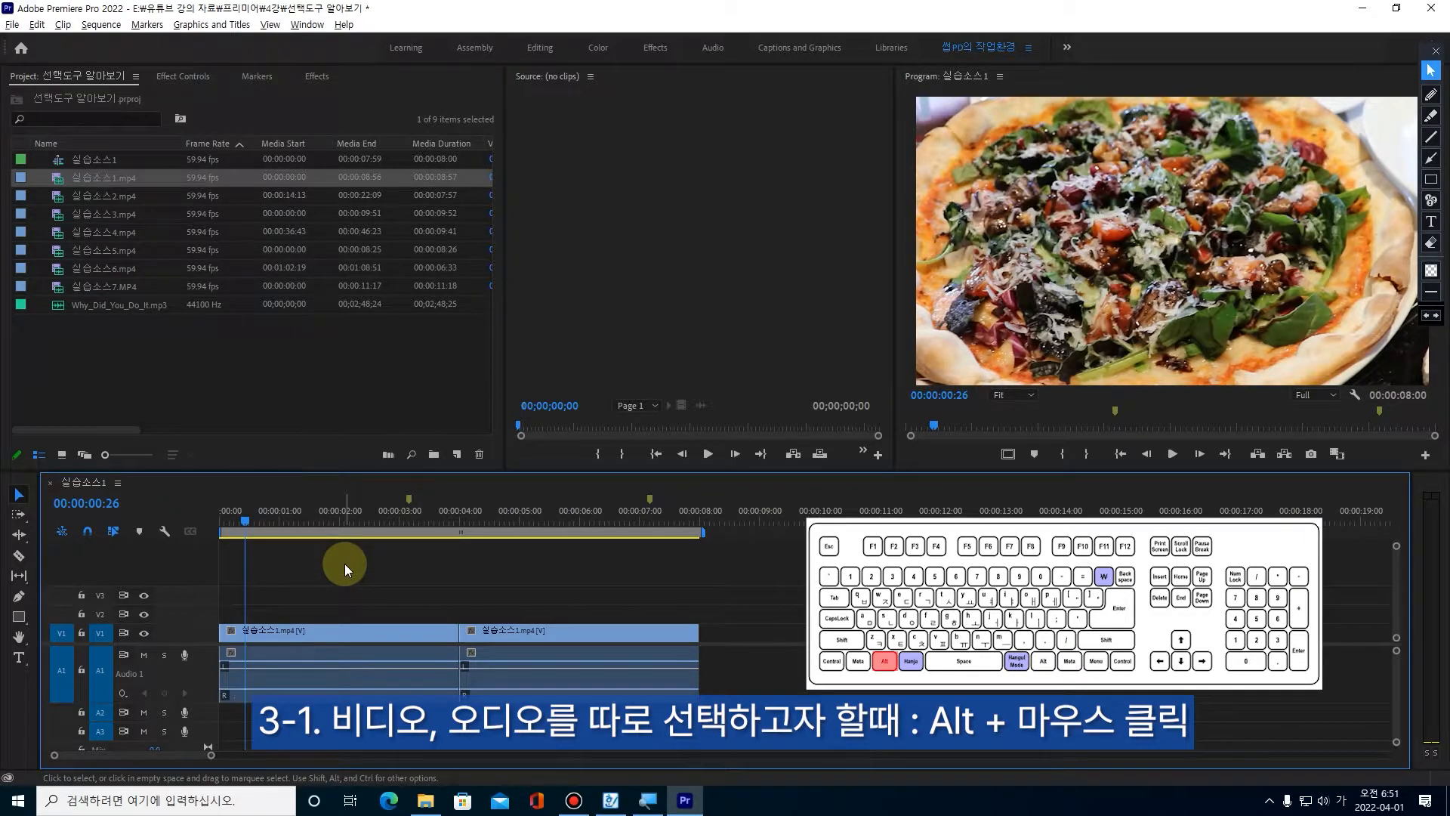
alt+click(346, 628)
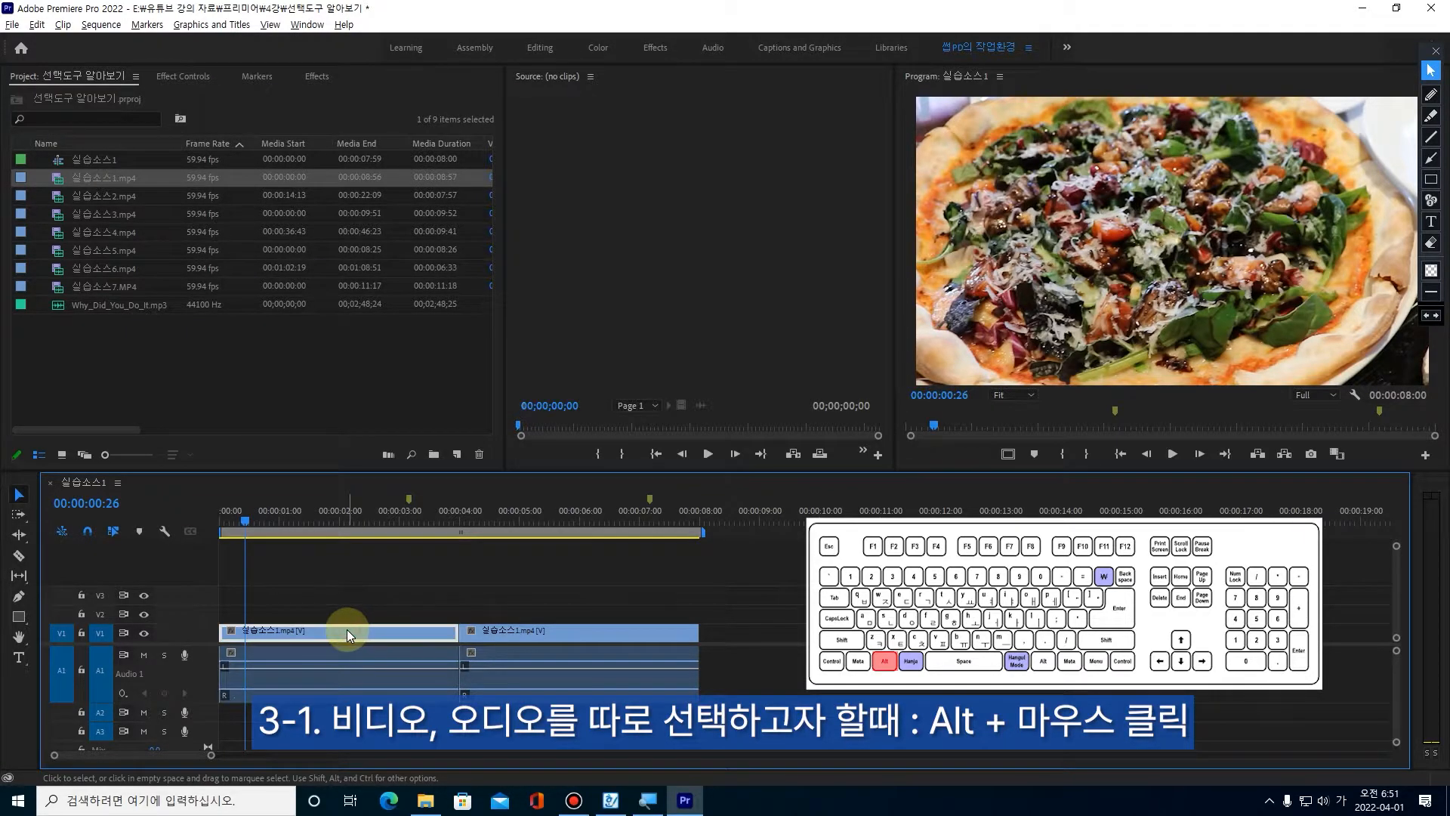
alt+click(358, 653)
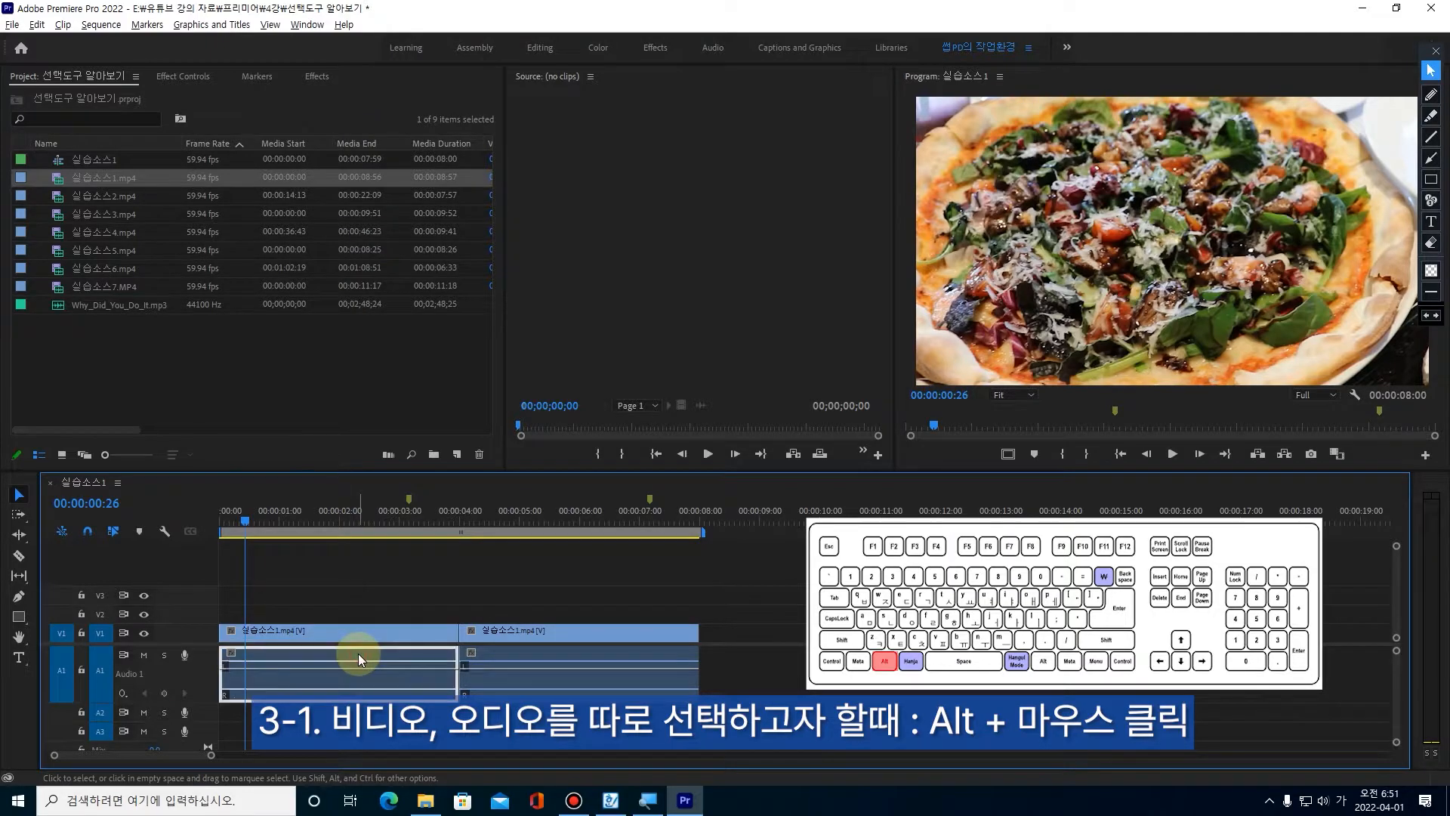
alt+click(355, 632)
alt+click(352, 650)
alt+click(350, 631)
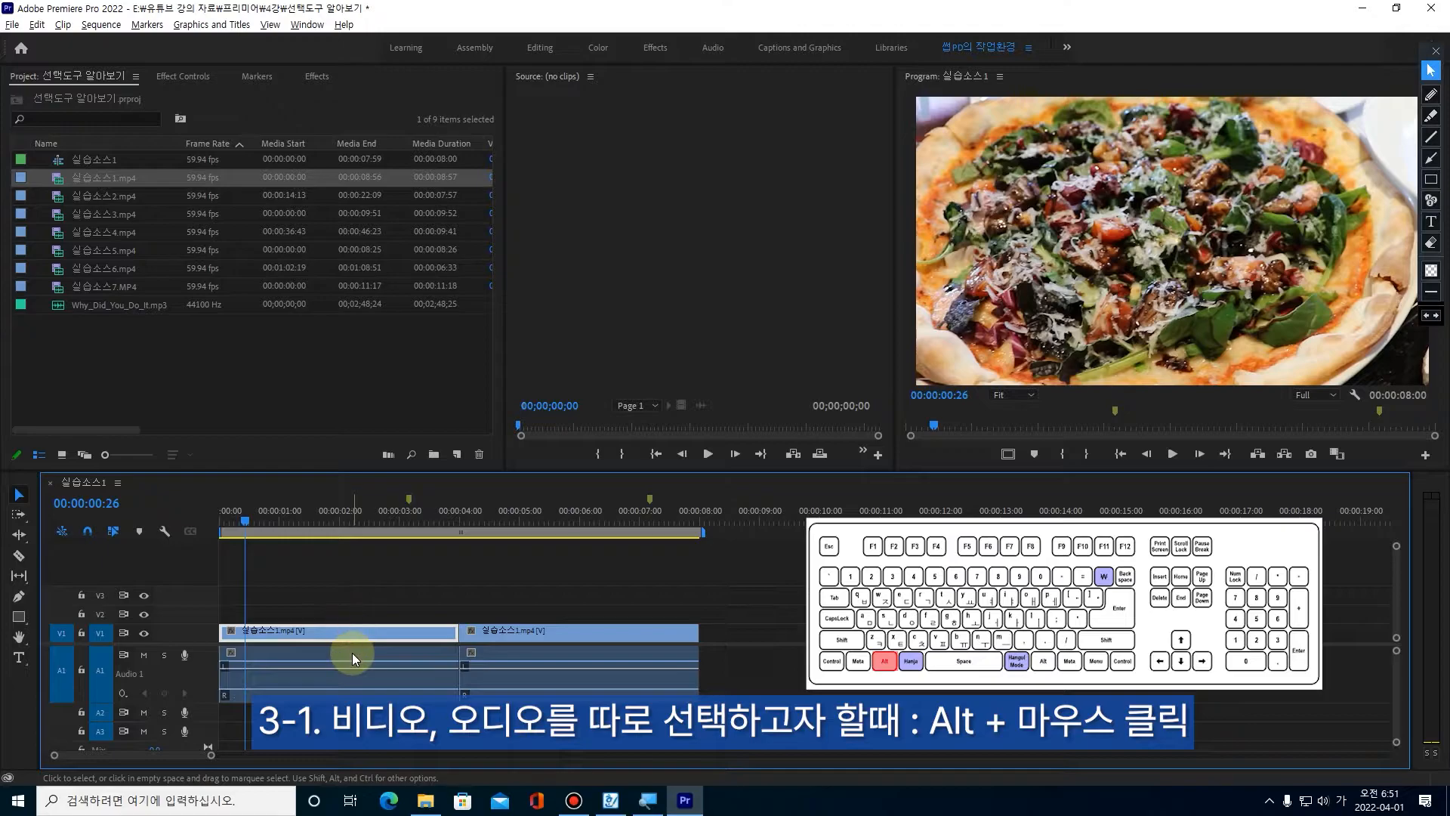
alt+click(352, 653)
alt+click(351, 632)
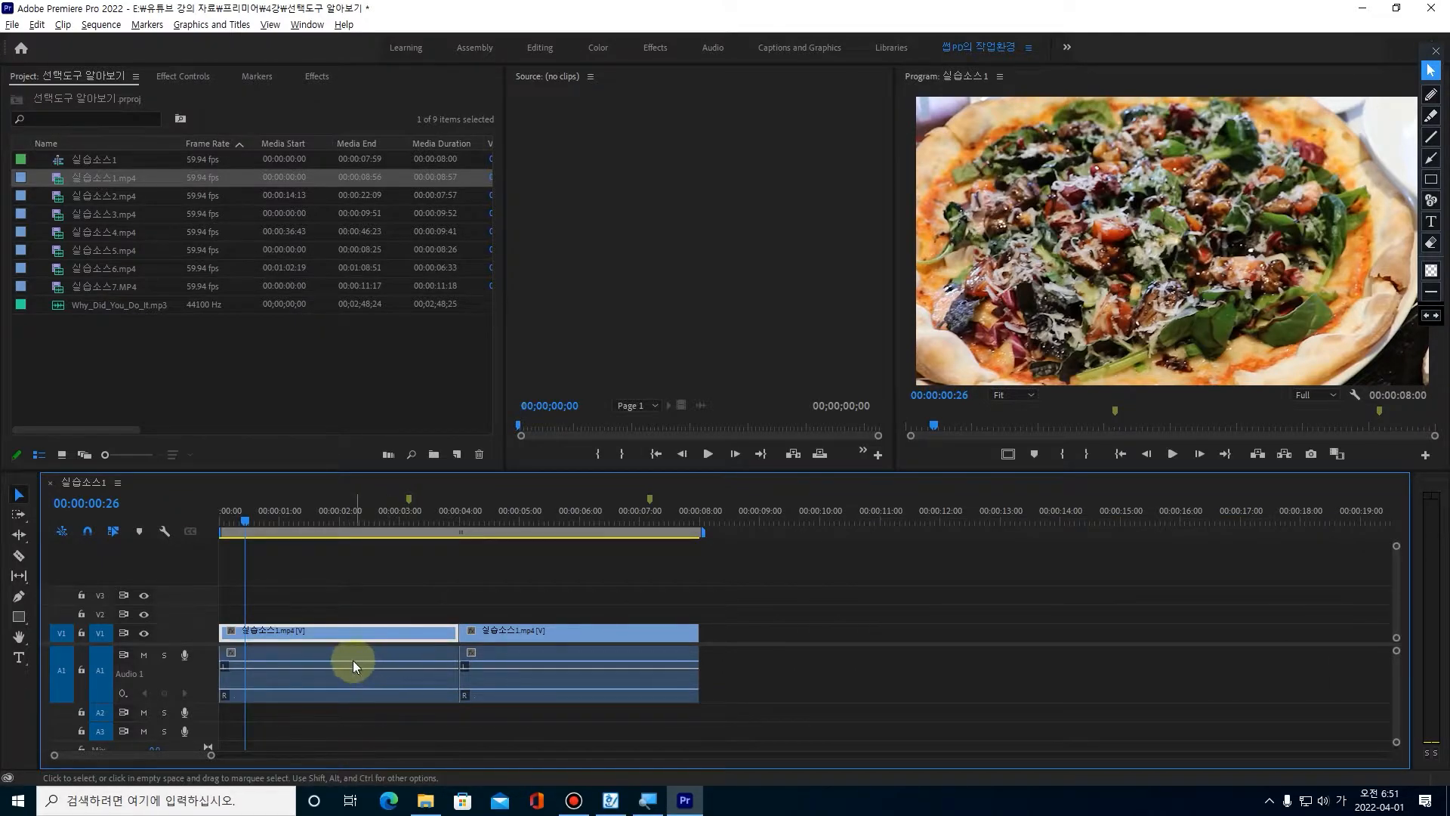
alt+click(349, 654)
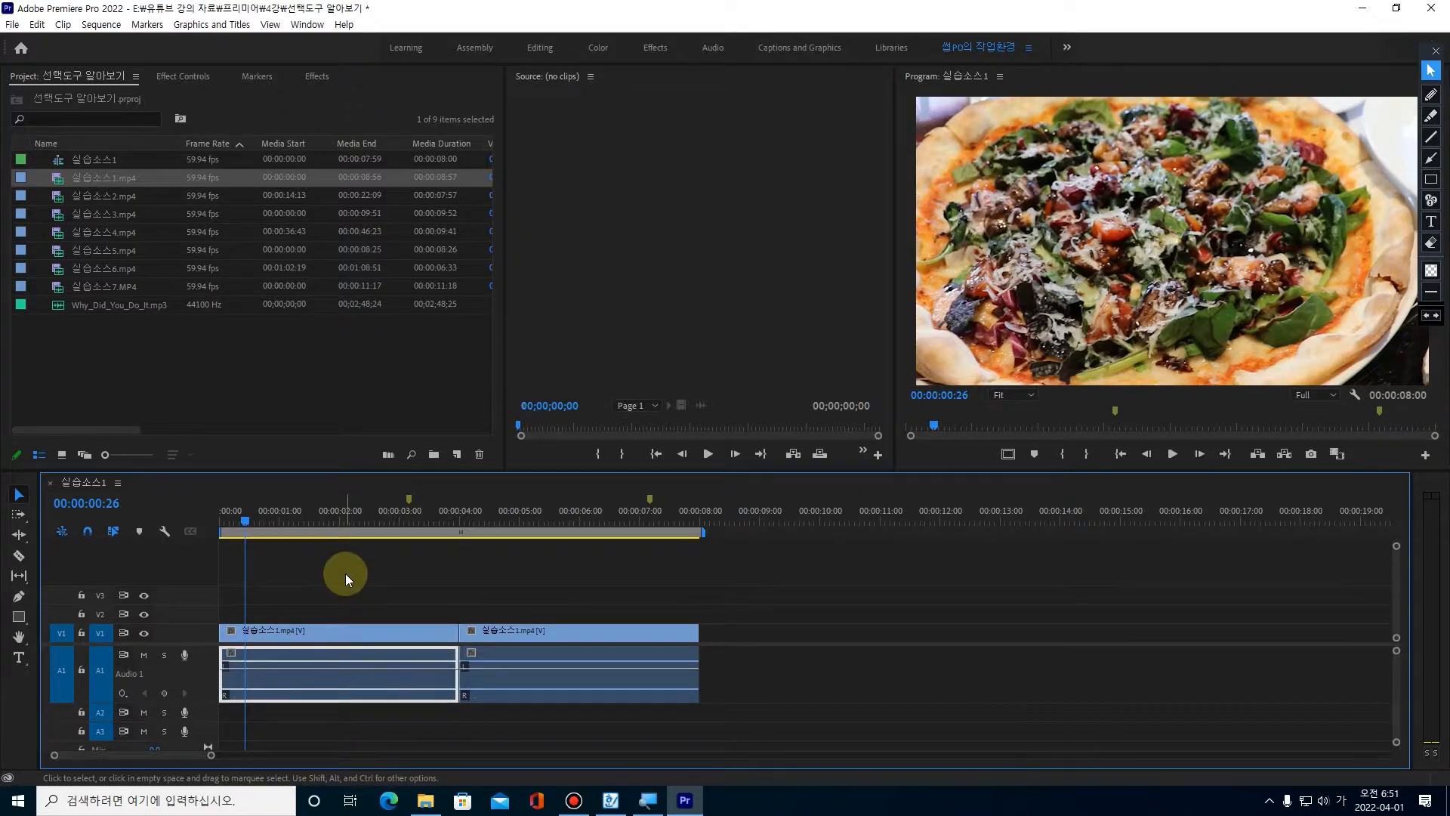
Delete only the audio portions of the first and second timeline clips, keeping their video.
key(Delete)
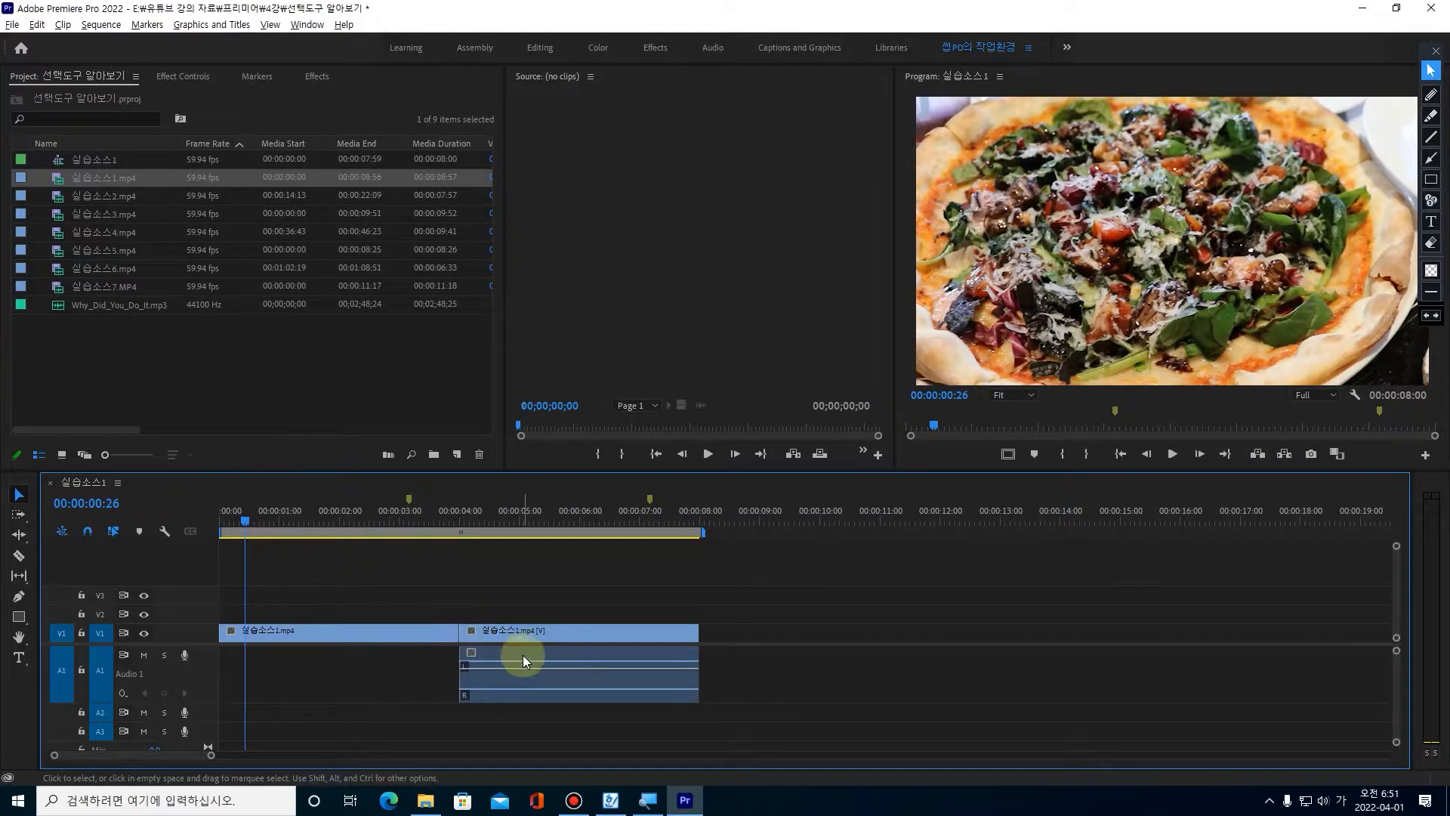
click(582, 659)
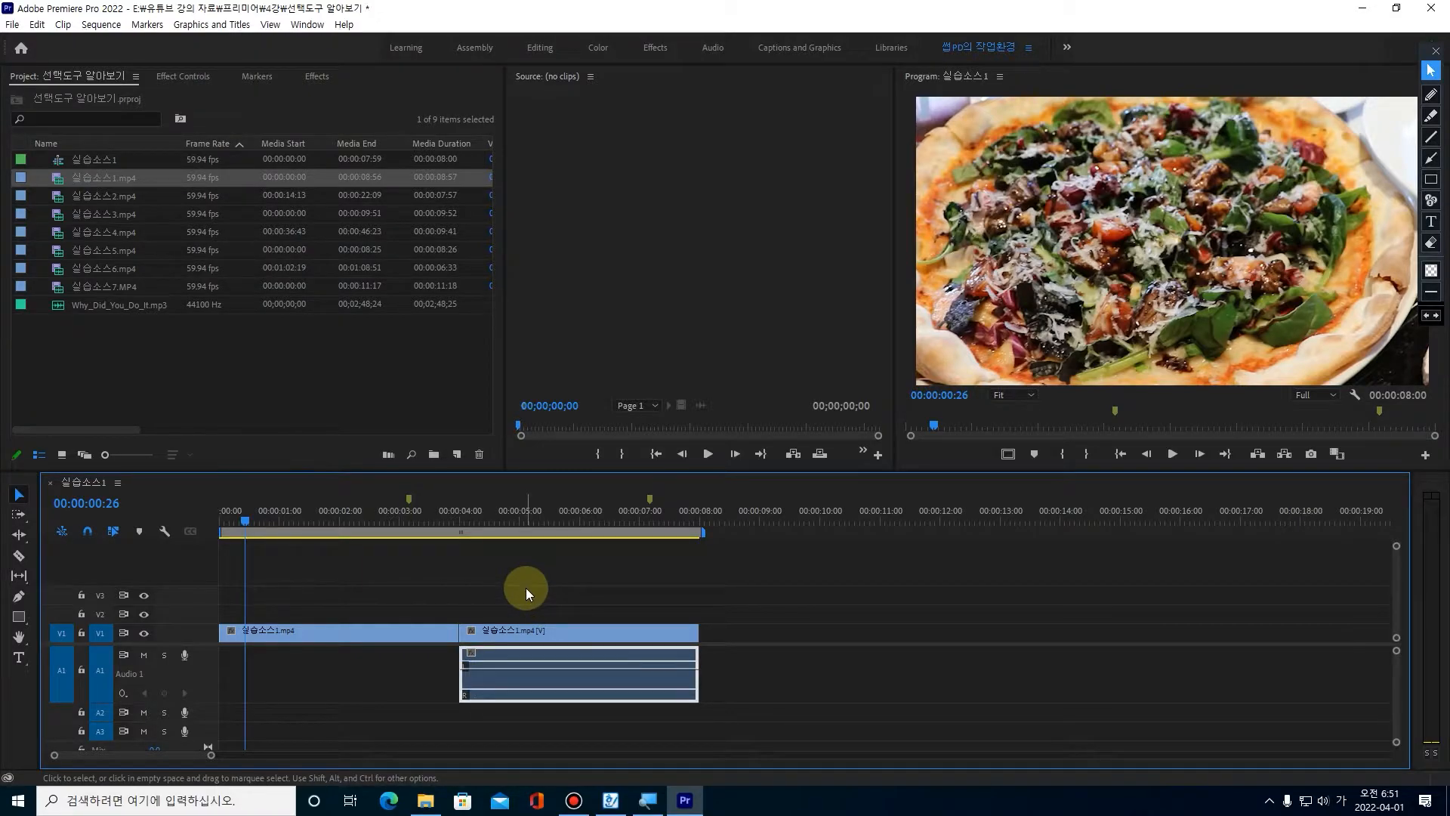
key(Delete)
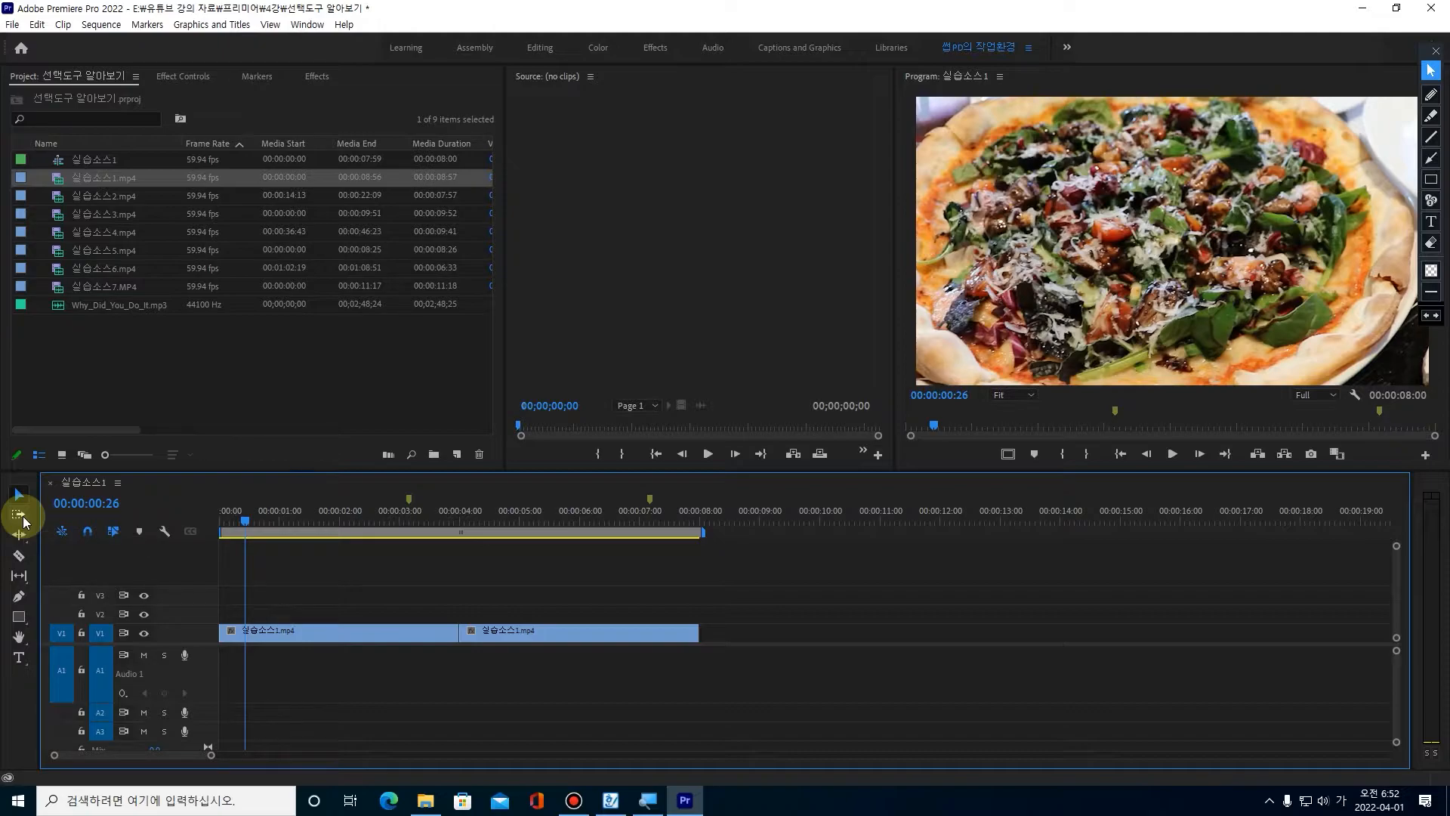
Delete both remaining video clips from the timeline together and return the playhead to the start of the sequence.
drag(283, 569, 539, 685)
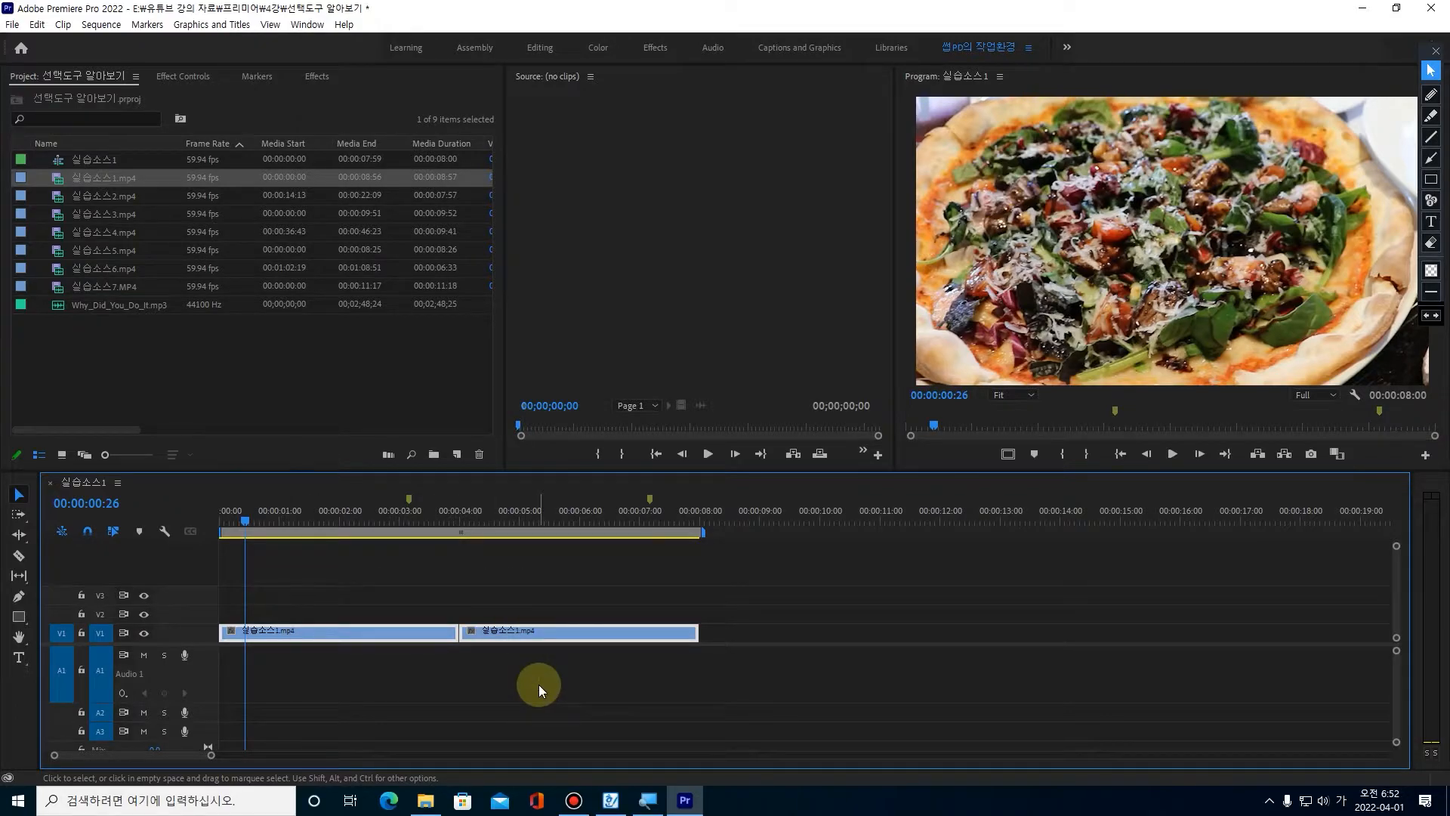
key(Delete)
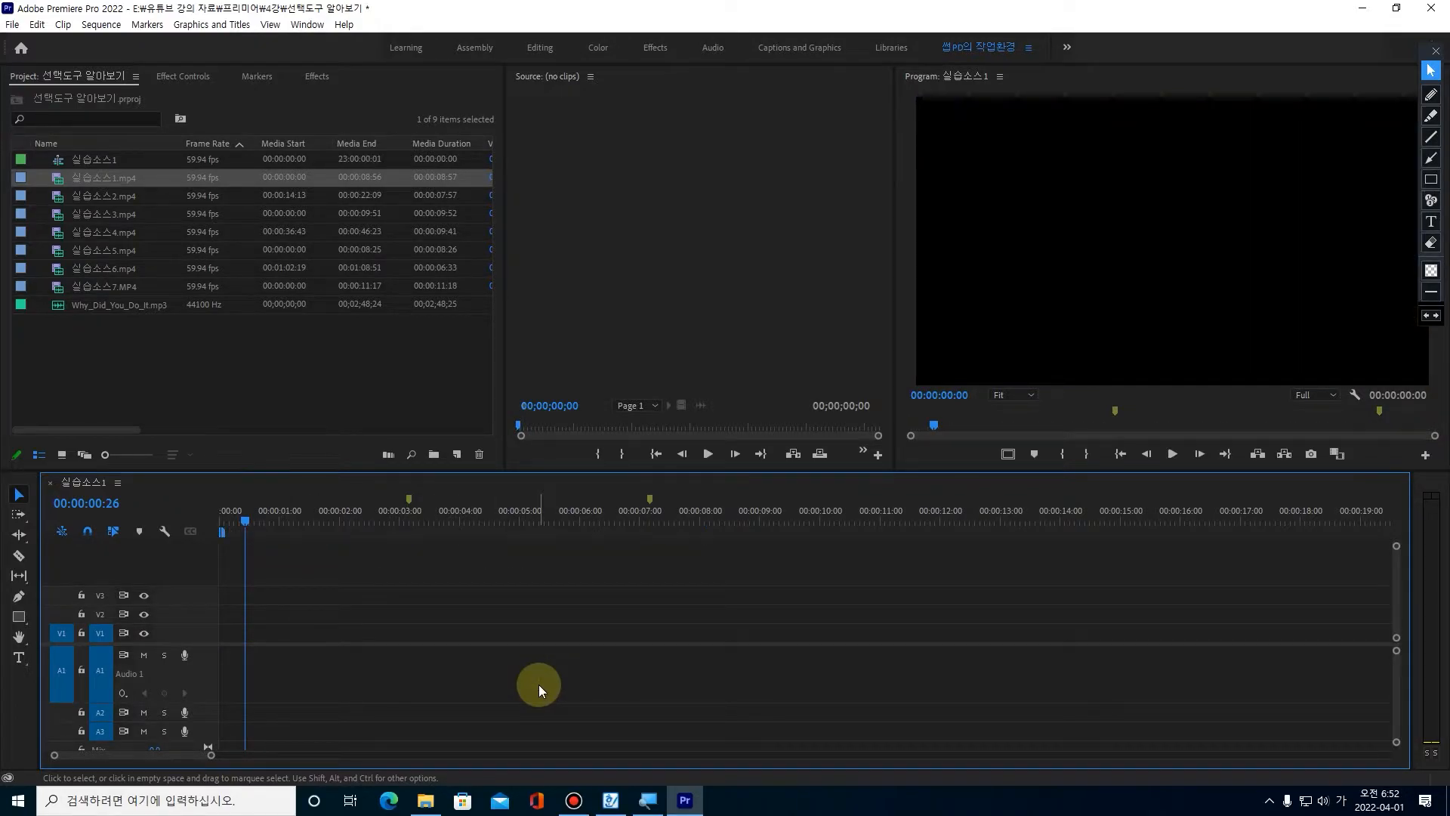
drag(268, 533, 217, 524)
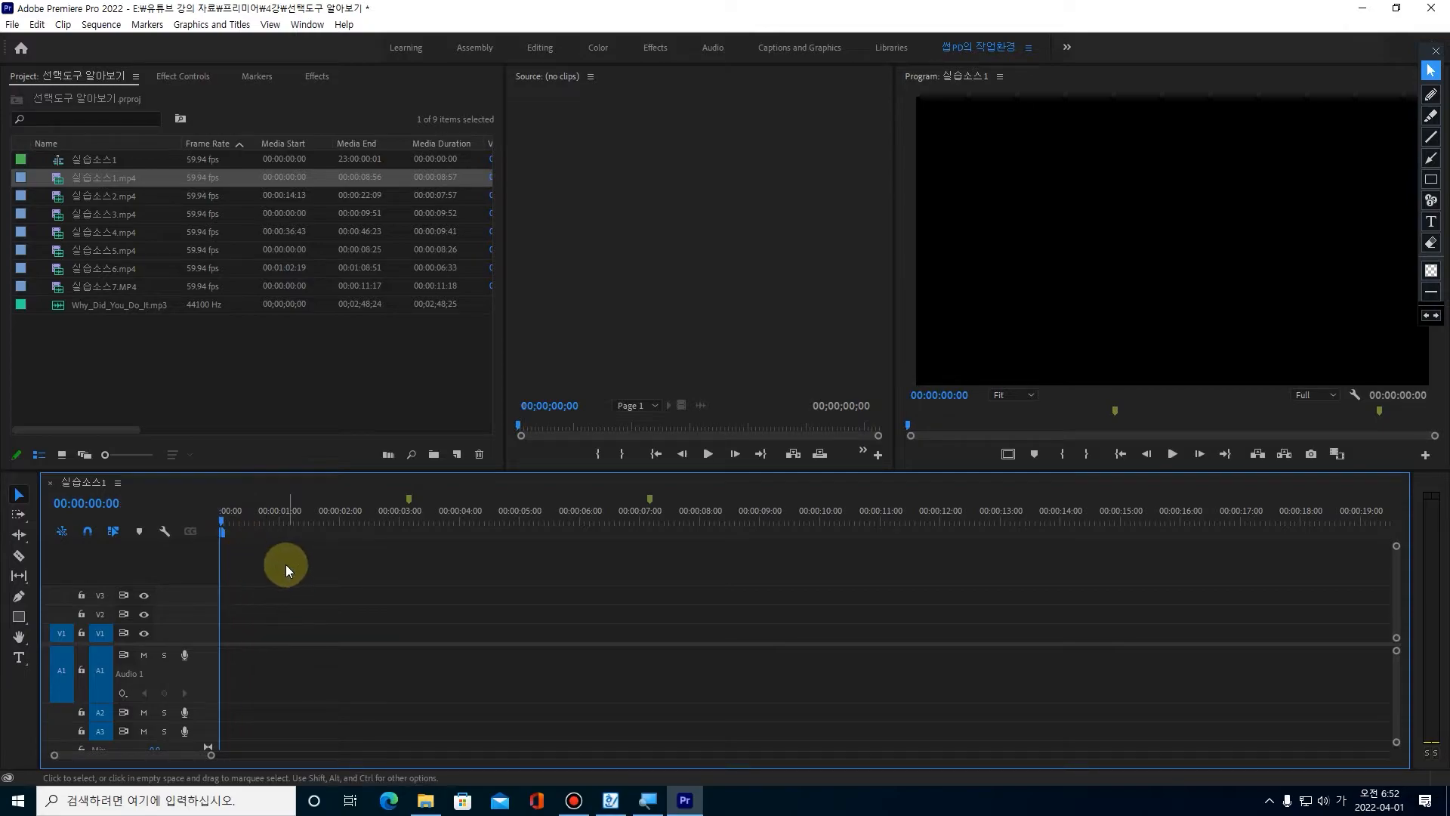
Show the Track Select tool variants and activate the Track Select Forward tool.
click(21, 515)
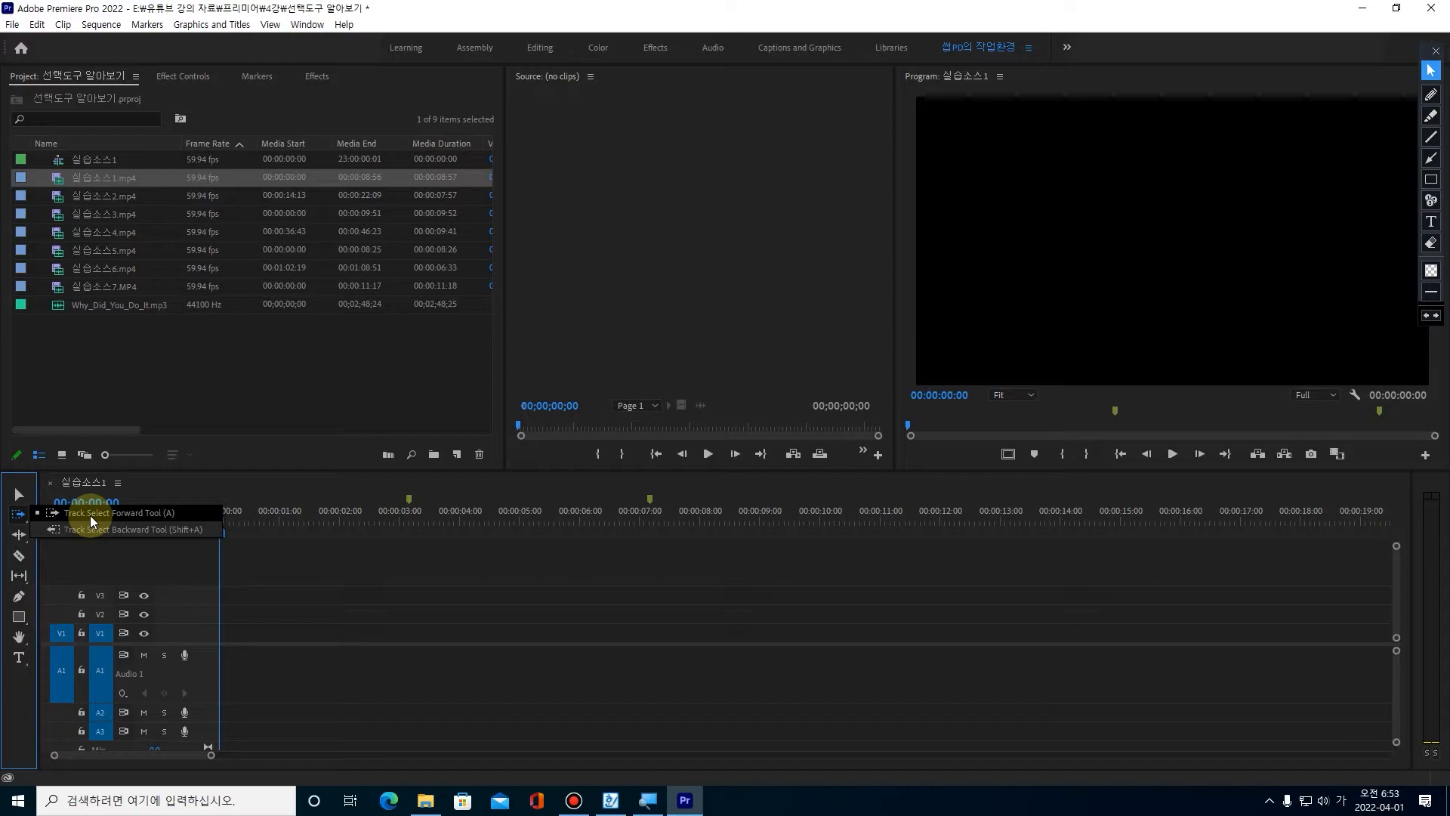
click(23, 520)
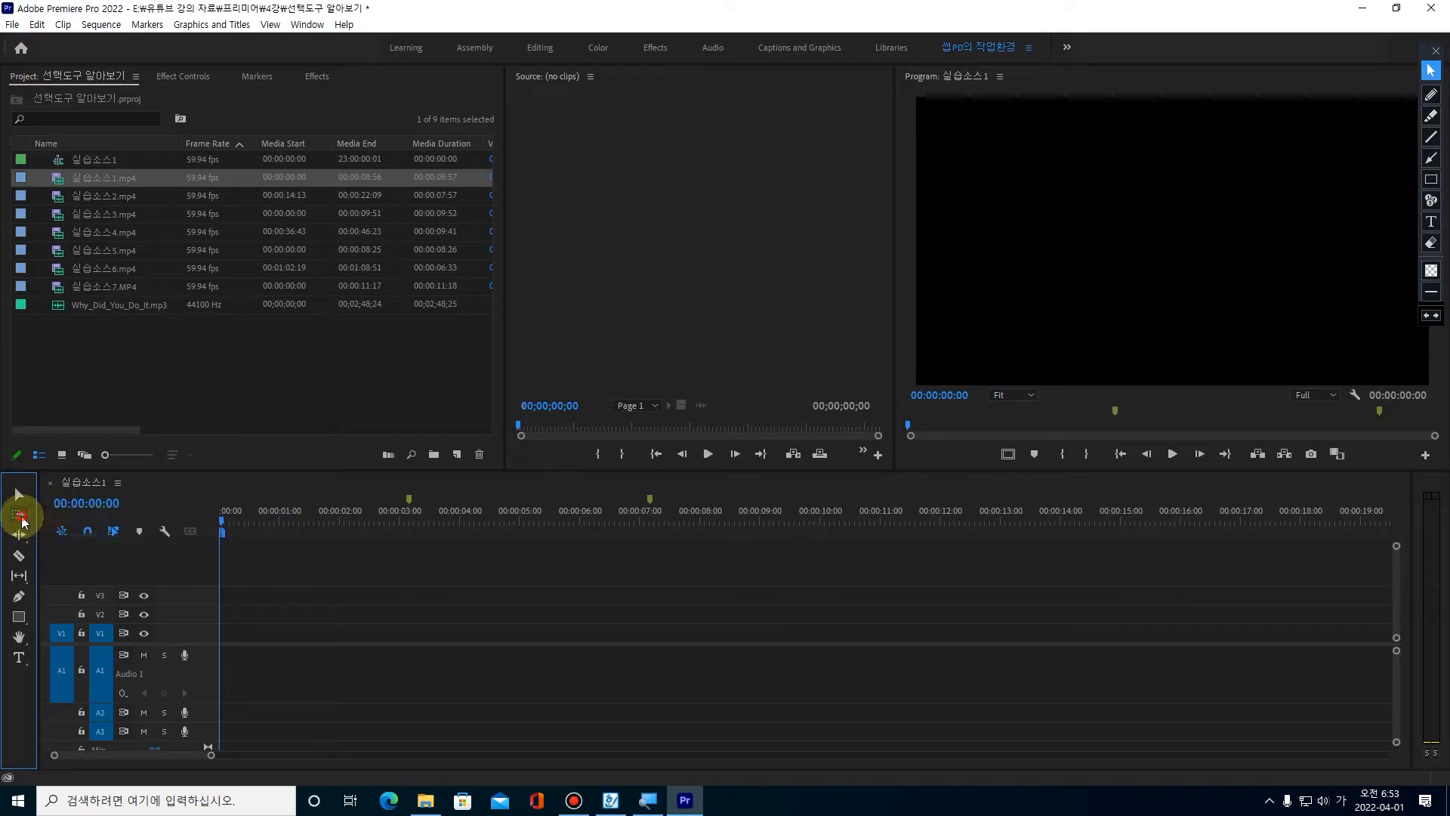
Place the seven clips 실습소스1.mp4 through 실습소스7.MP4 on V1 and A1 from 00:00:00:00, and fit the whole sequence in the timeline.
click(121, 369)
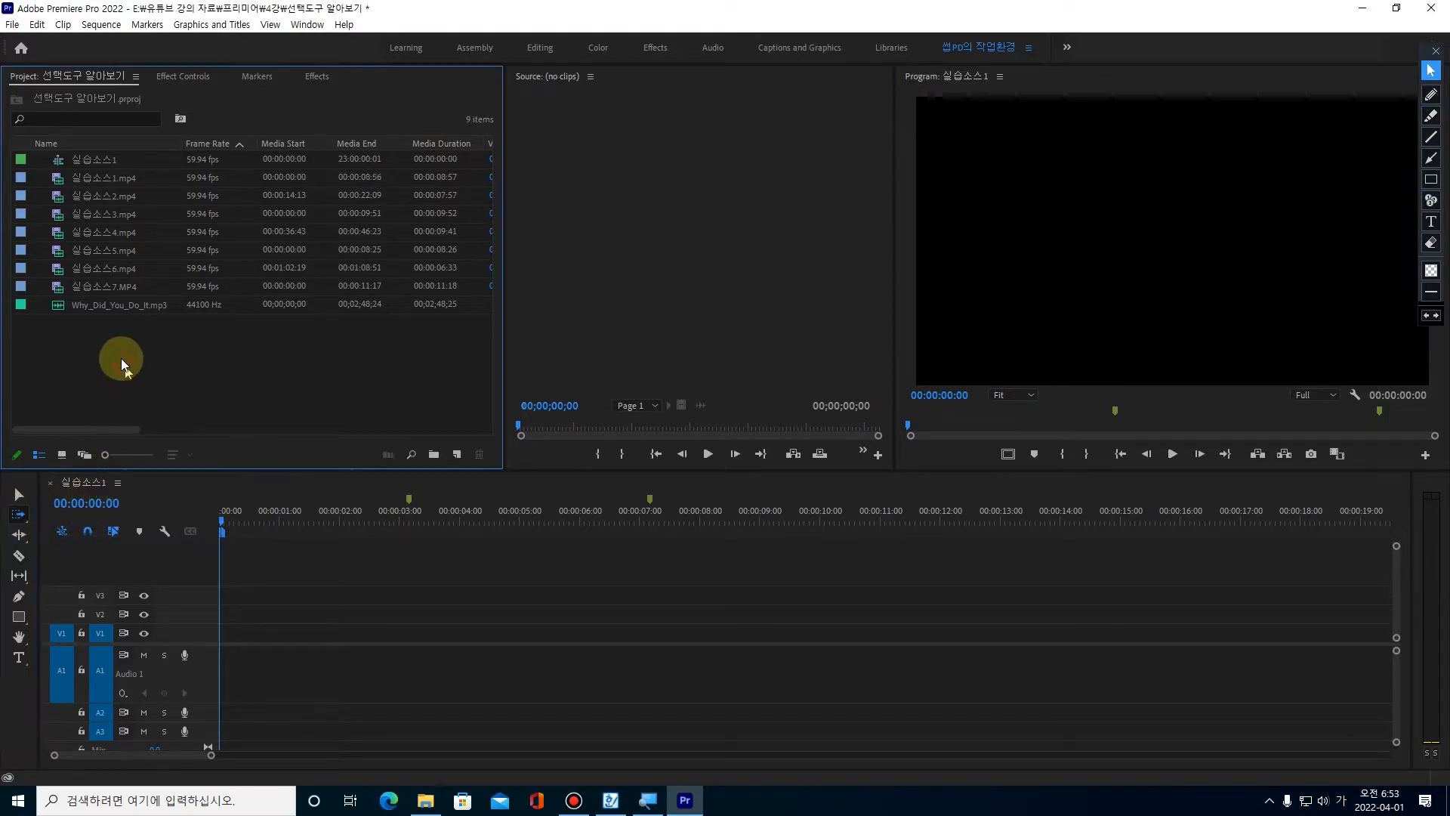
click(103, 178)
shift+click(117, 286)
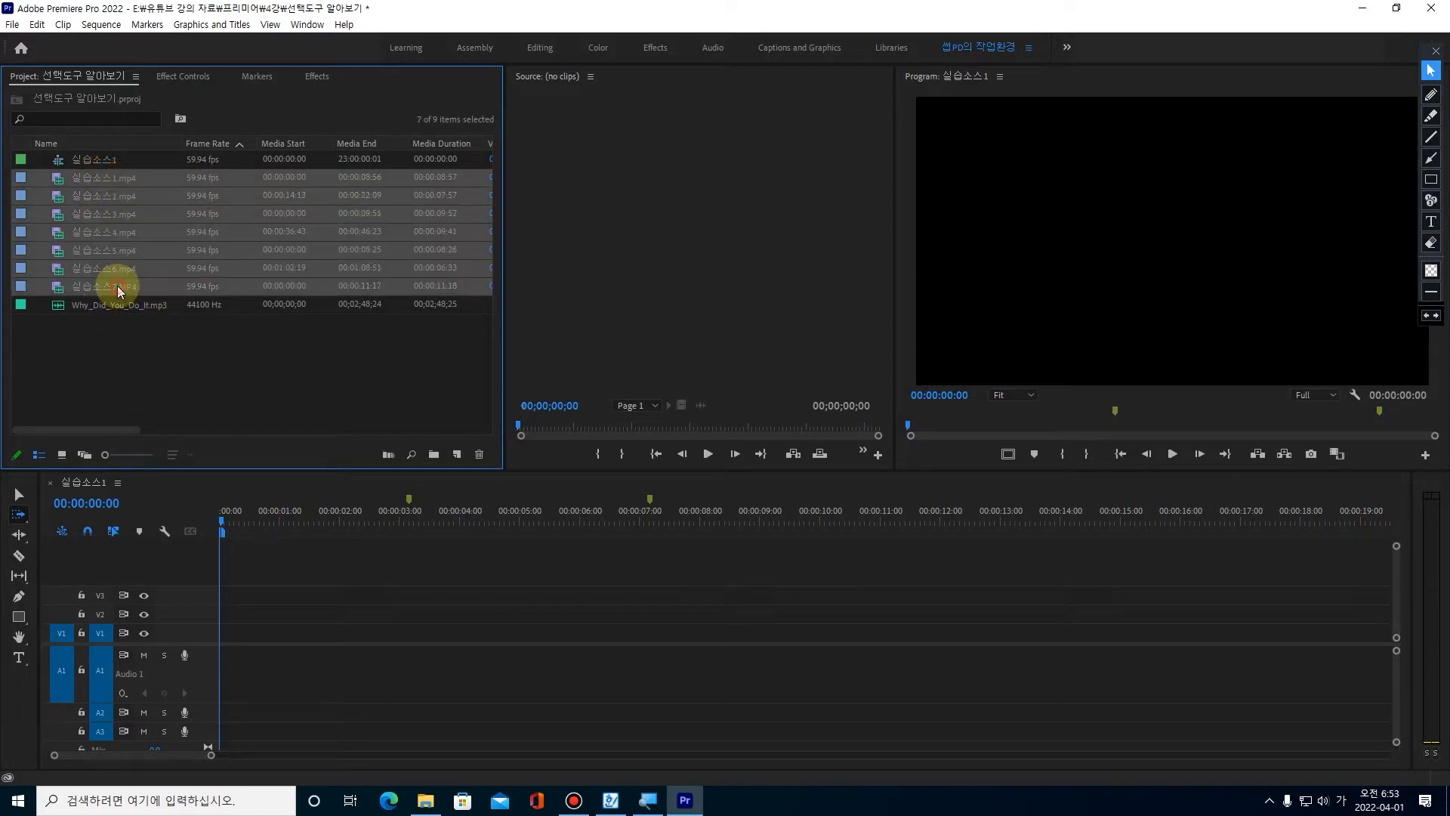
drag(54, 251, 219, 633)
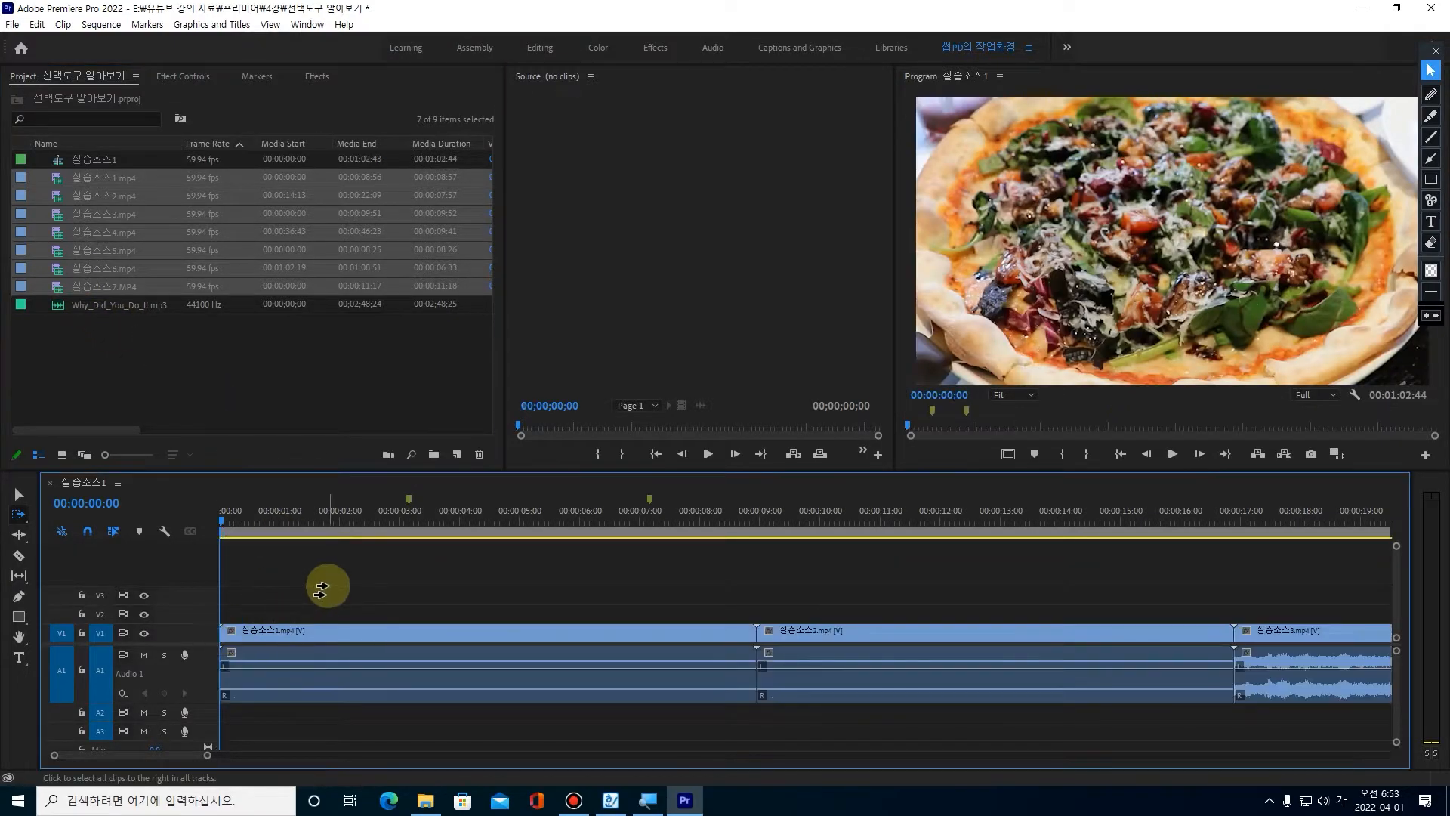
click(21, 496)
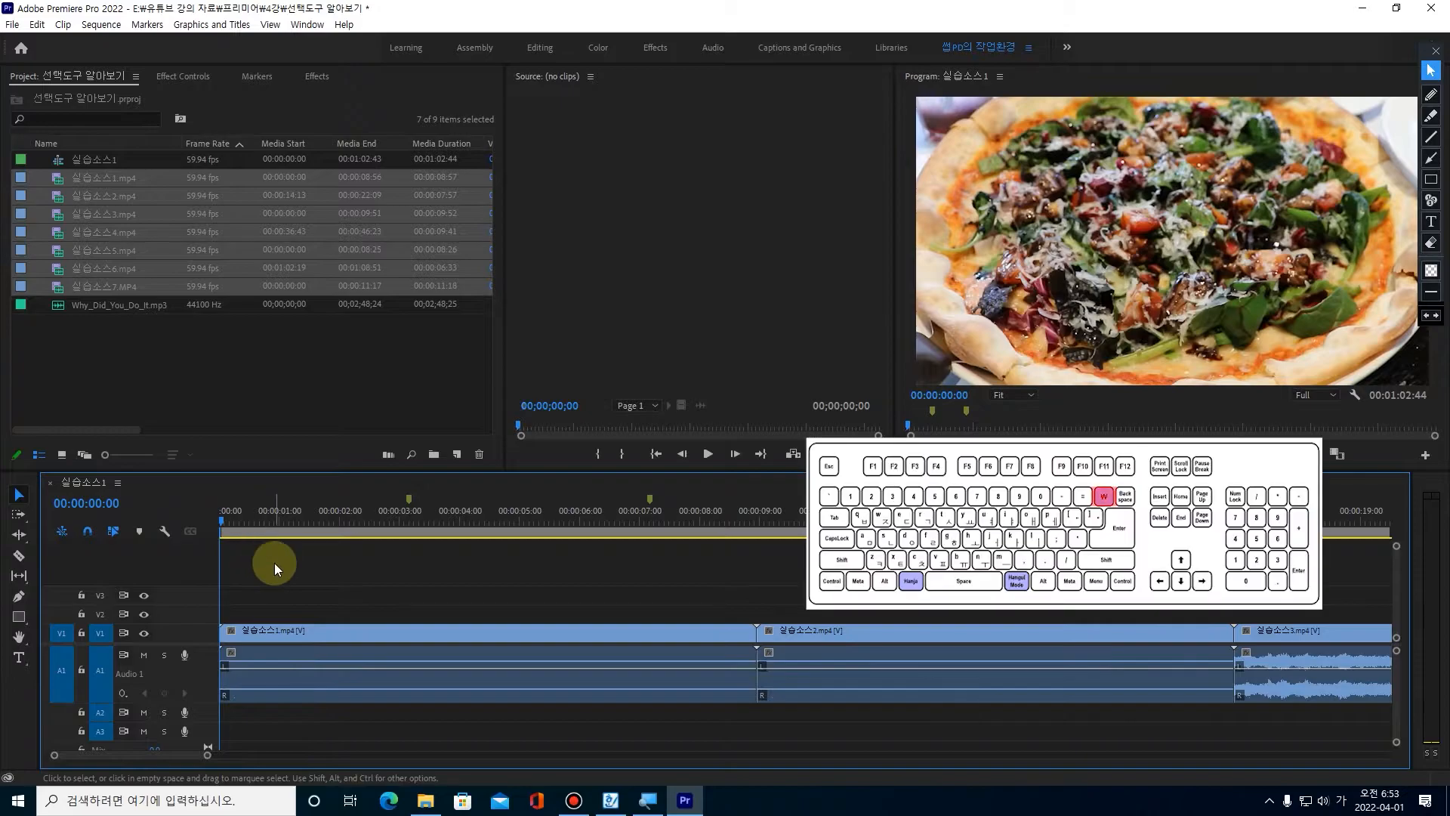
key(backslash)
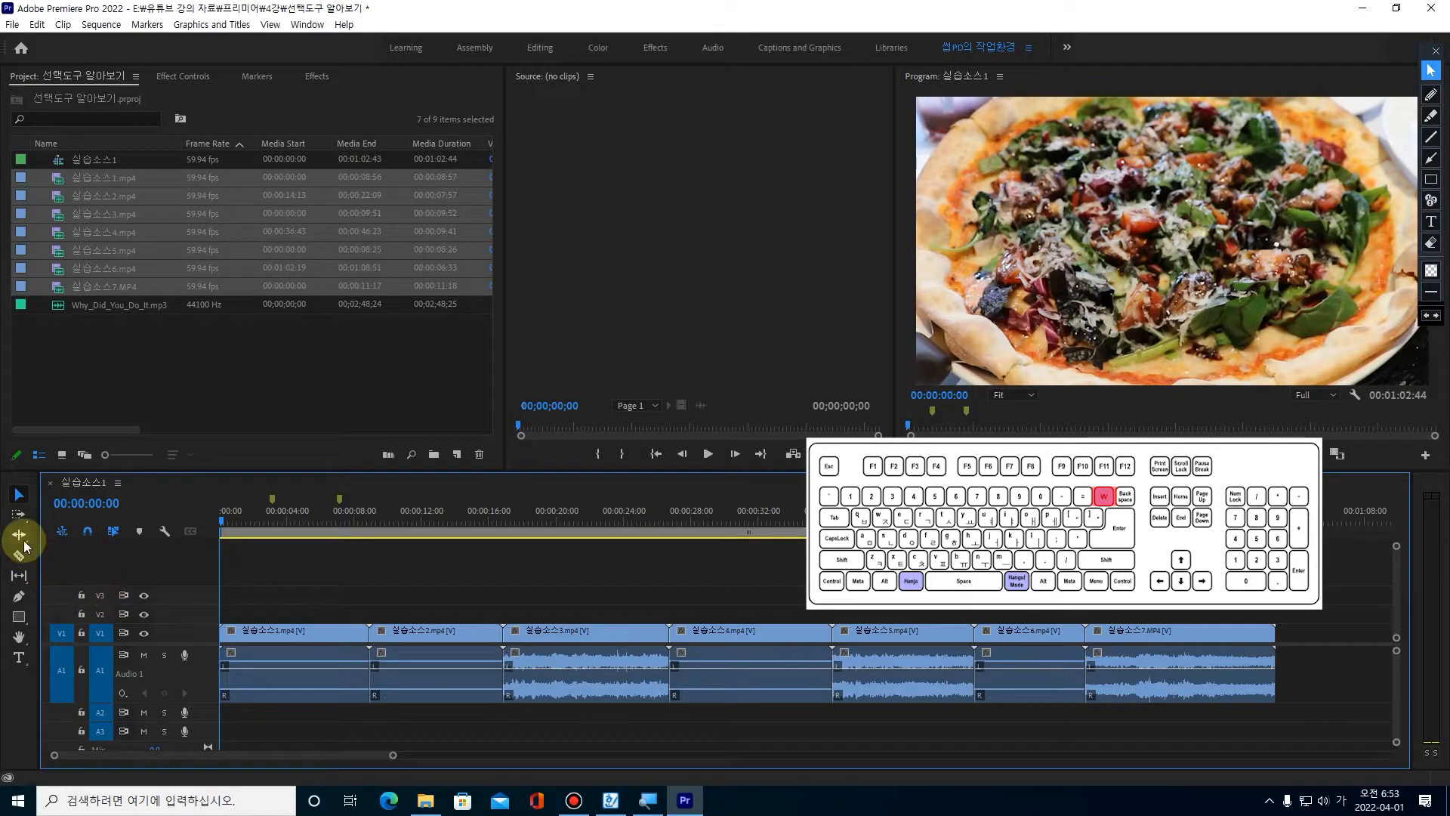
Mark the audio waveforms of the third, fifth and seventh clips with the red annotation pen.
click(1430, 95)
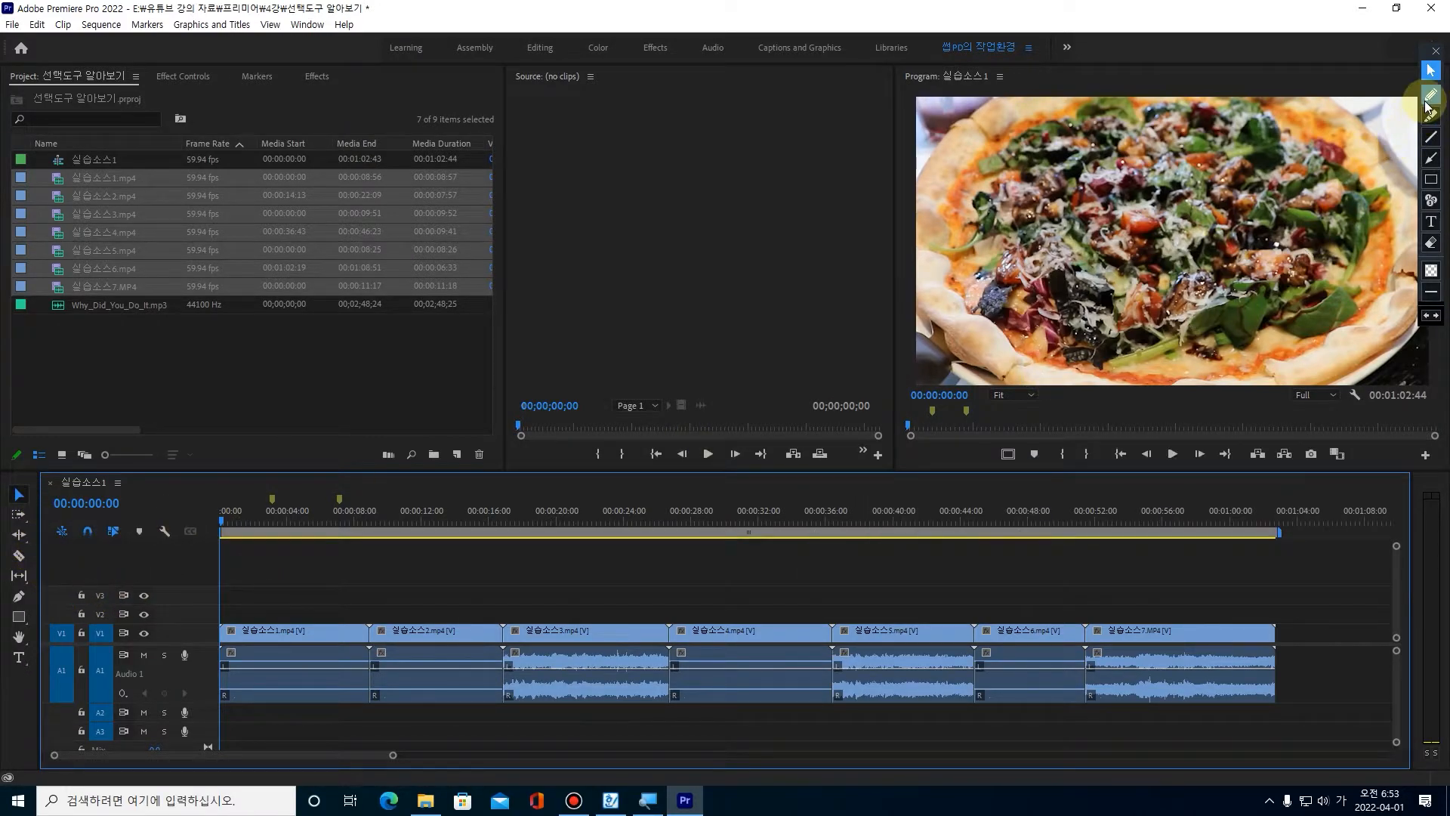
mouse_move(609, 728)
mouse_down()
mouse_move(587, 616)
mouse_move(612, 679)
mouse_up()
mouse_move(938, 709)
mouse_down()
mouse_move(910, 686)
mouse_move(944, 671)
mouse_up()
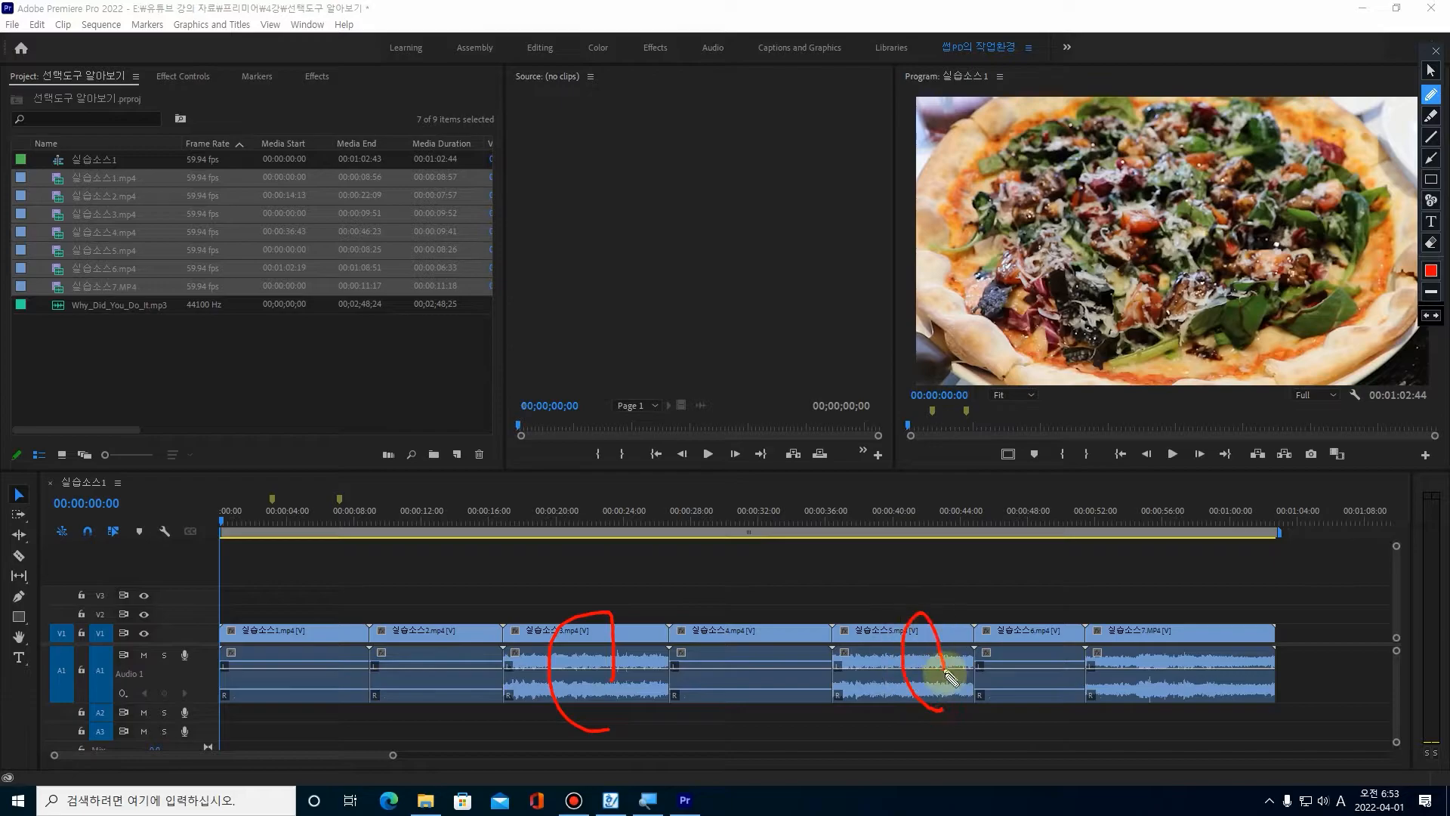
drag(1174, 706, 1178, 675)
click(885, 663)
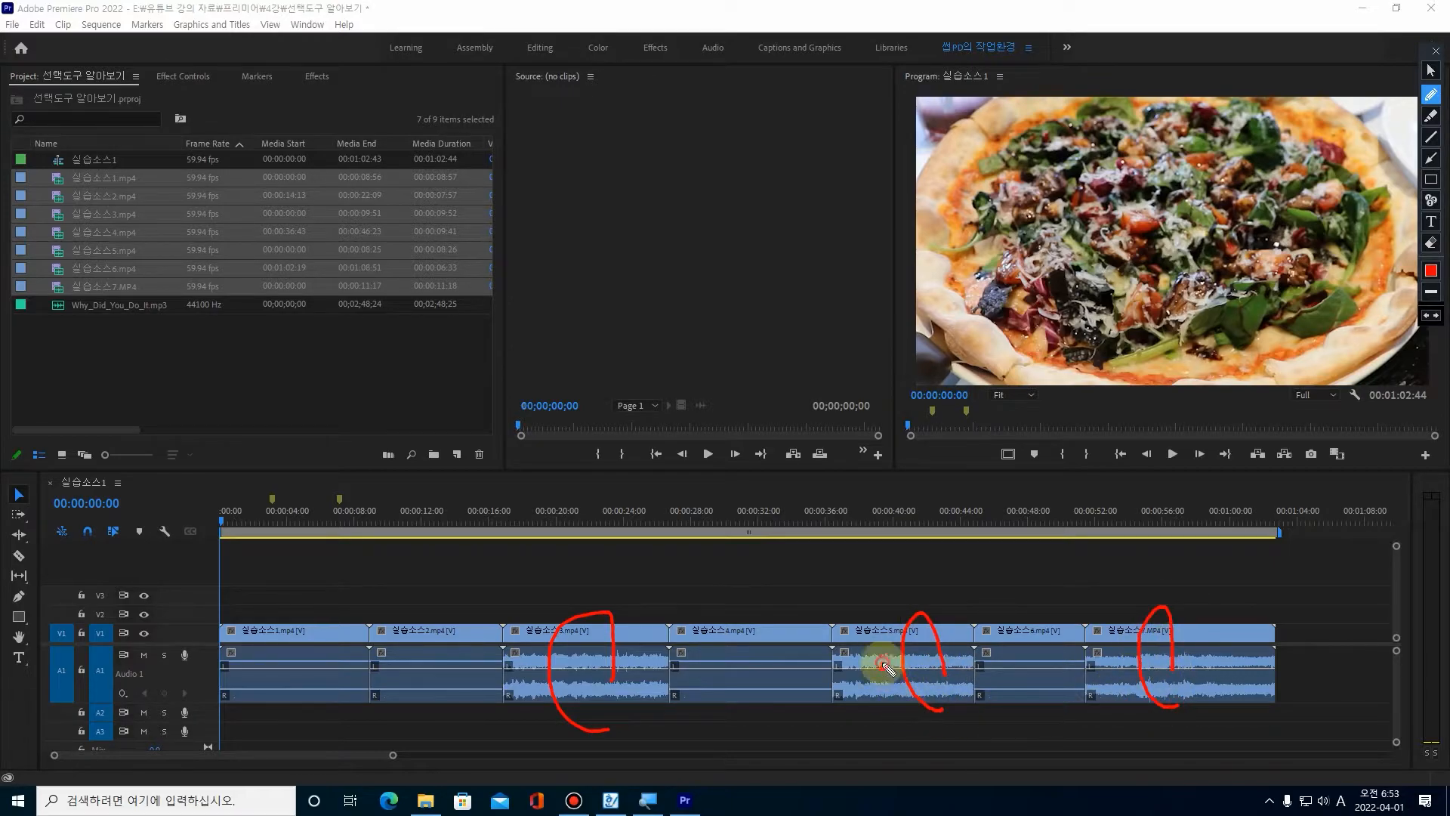
click(596, 663)
drag(607, 668, 608, 662)
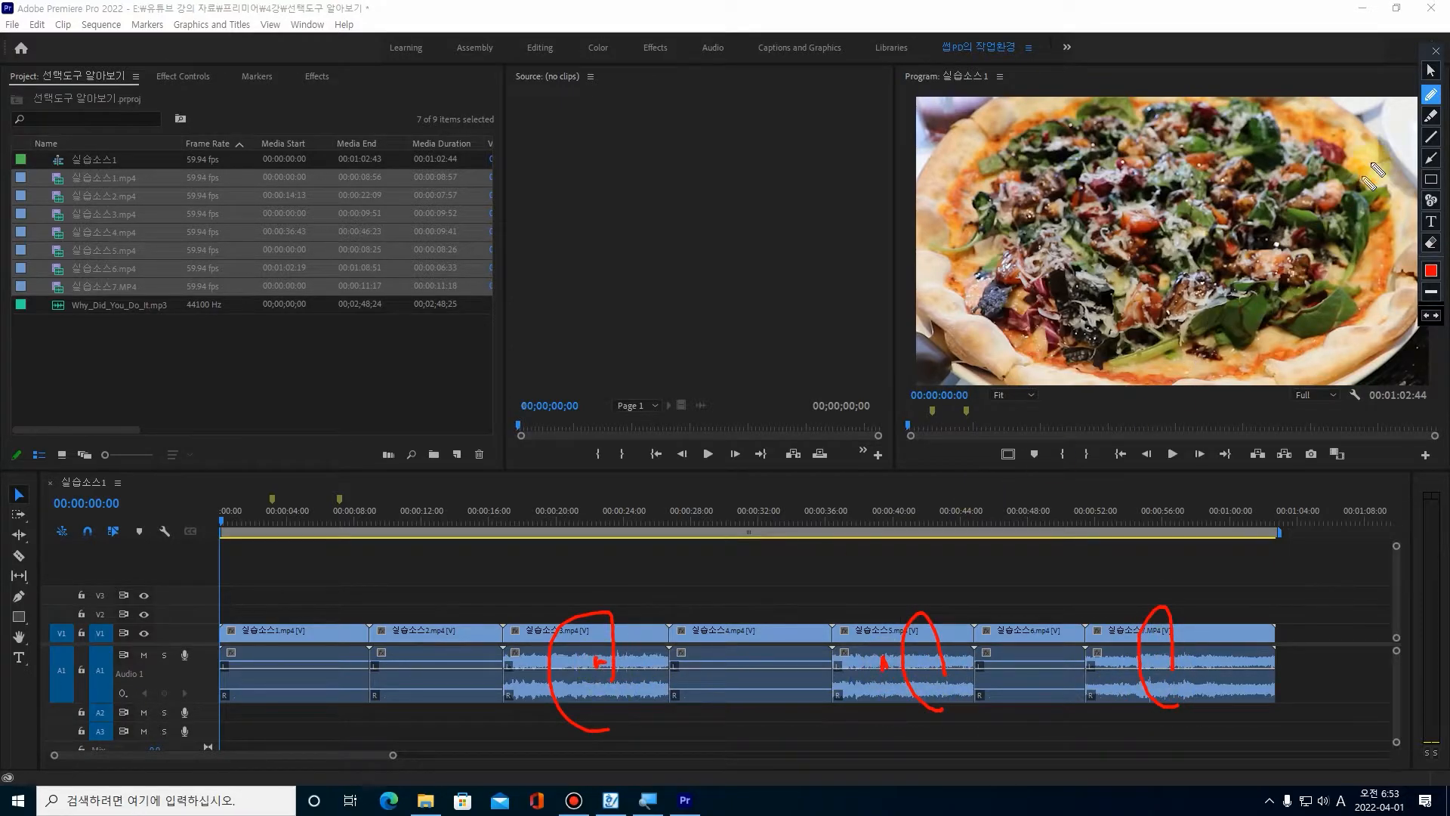
click(1431, 72)
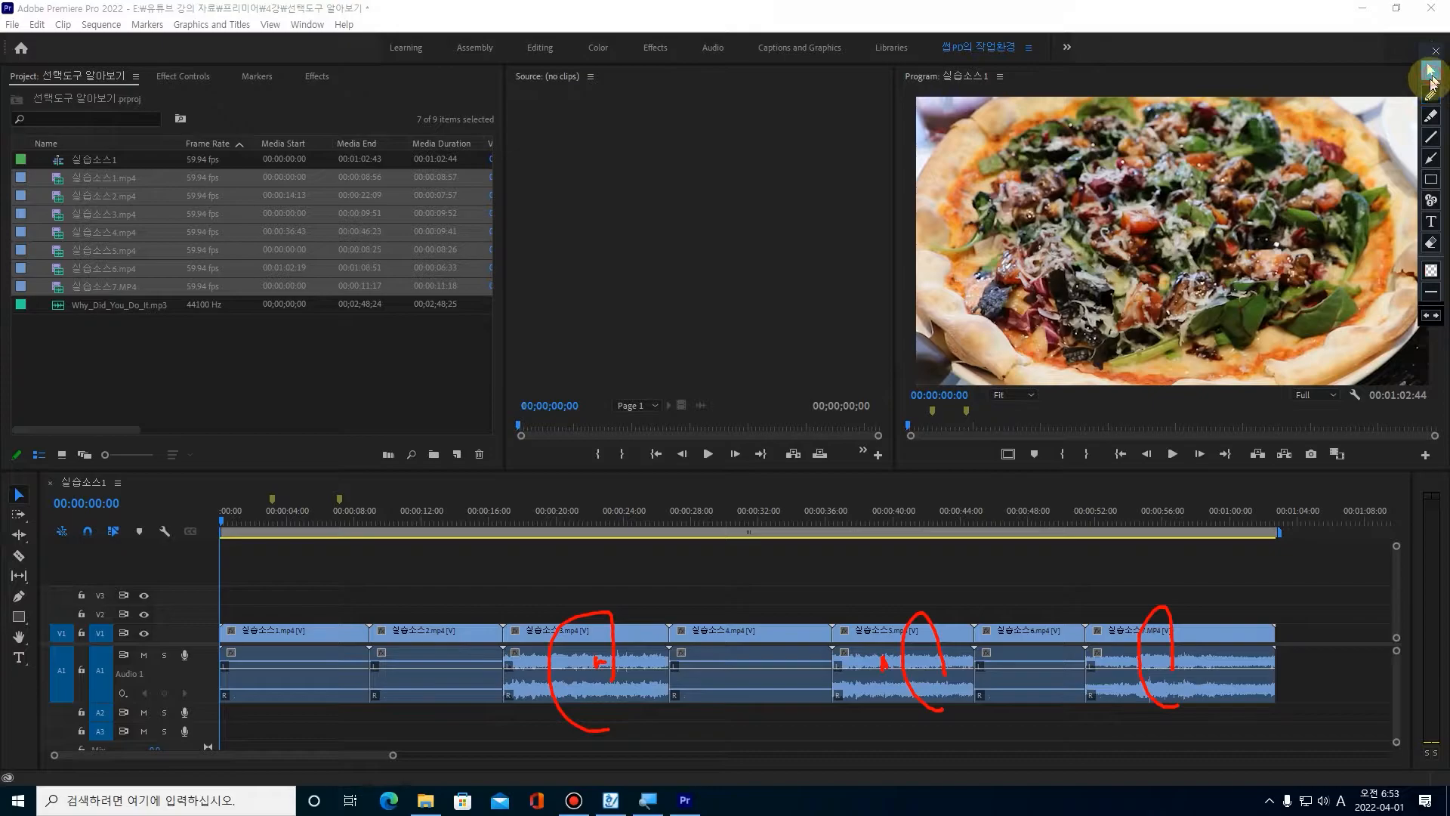
Mute audio track A1 and activate the Selection tool.
click(143, 655)
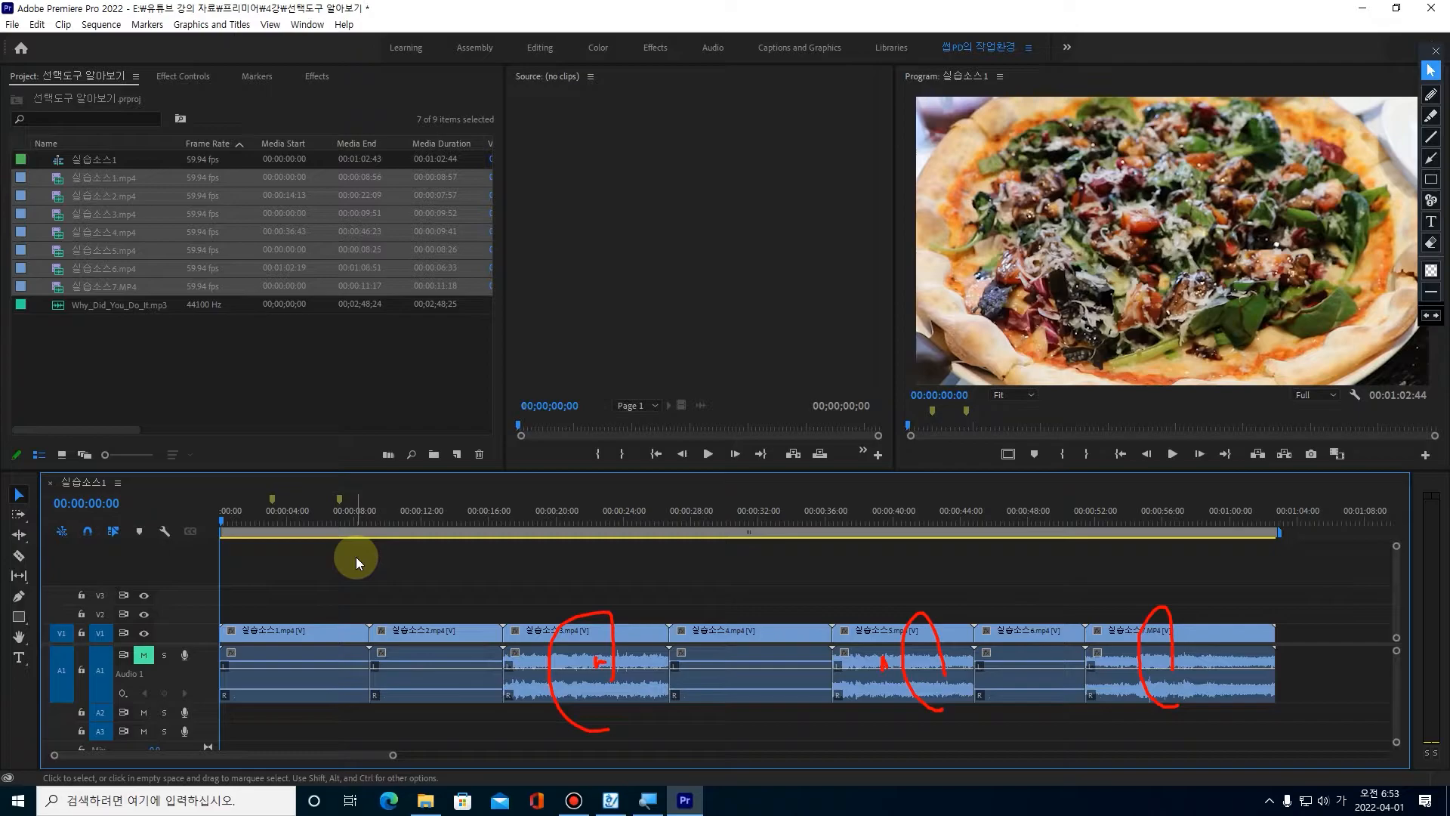
click(14, 494)
click(291, 597)
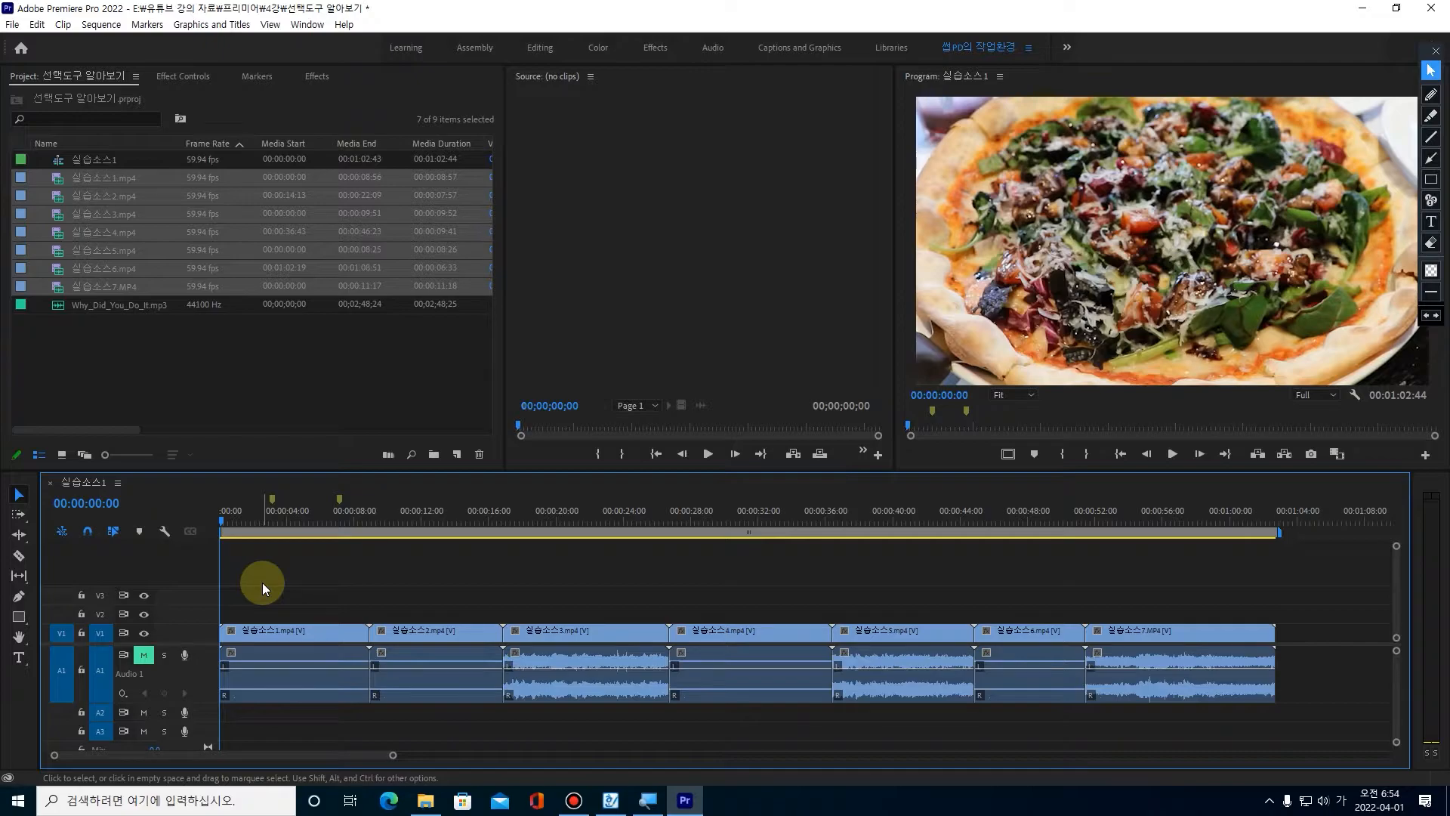
click(15, 495)
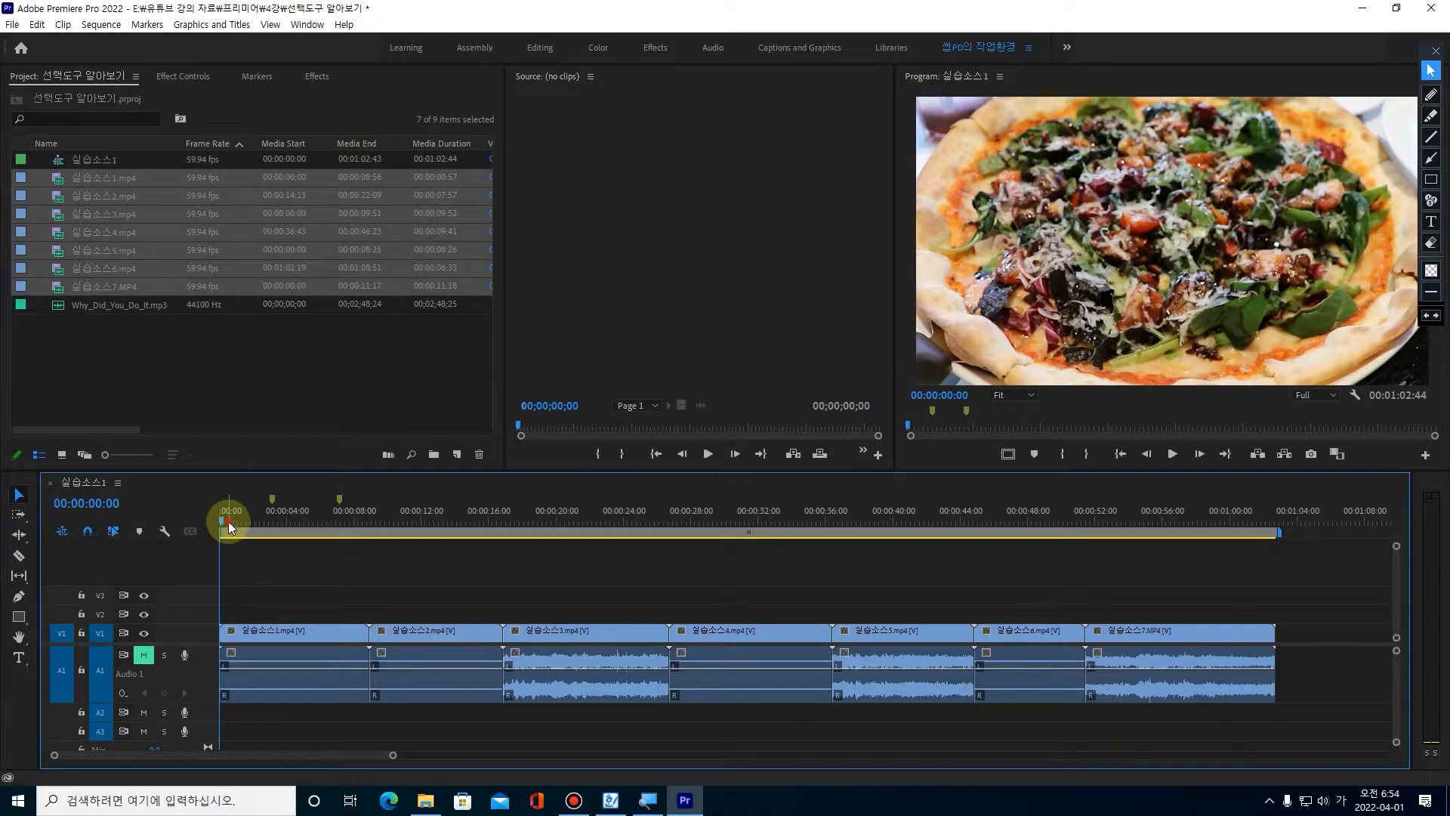
Play the first clip, place the playhead at 00:00:02:39 and trim the clip's start to it.
key(space)
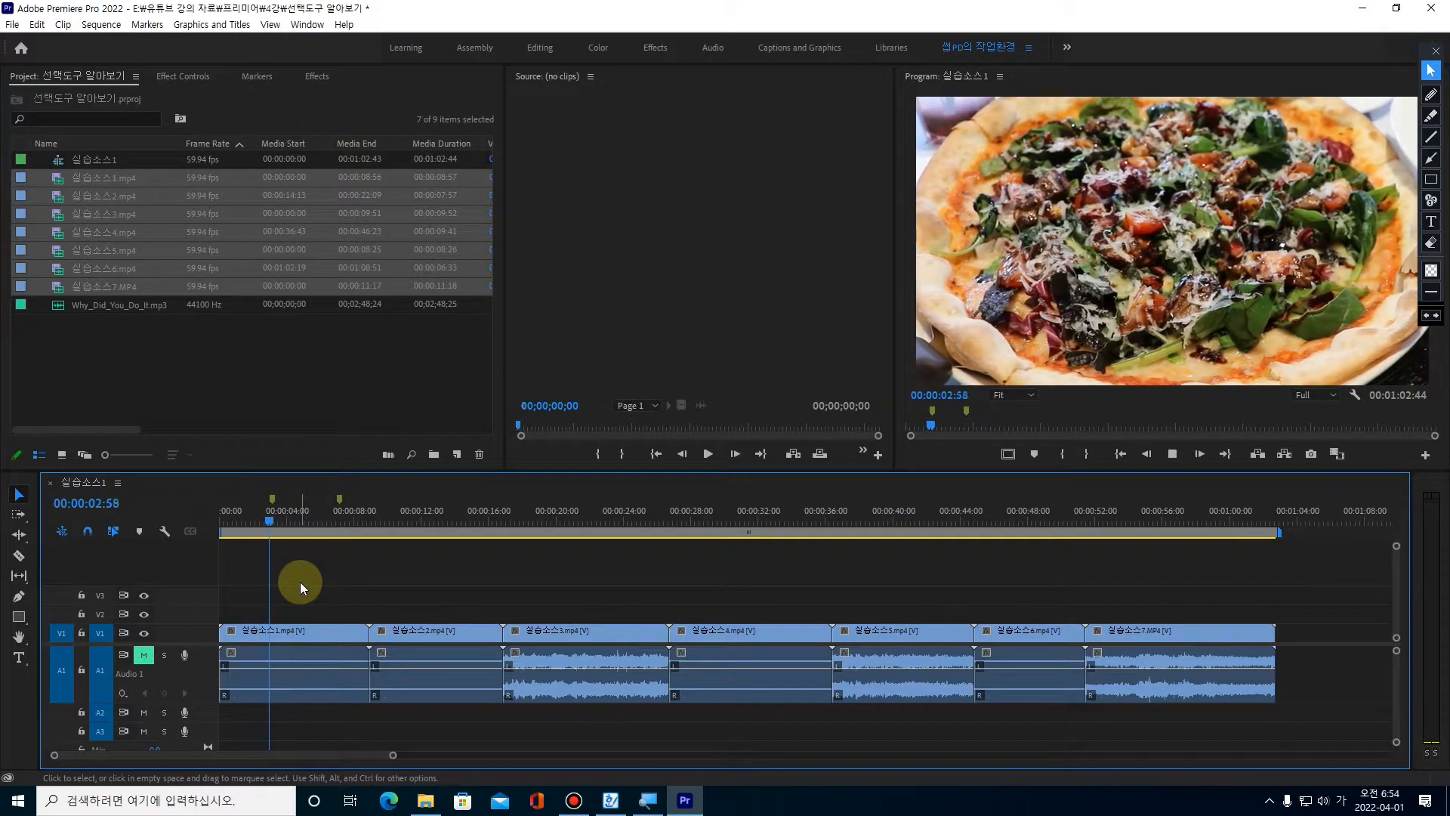
key(space)
click(264, 520)
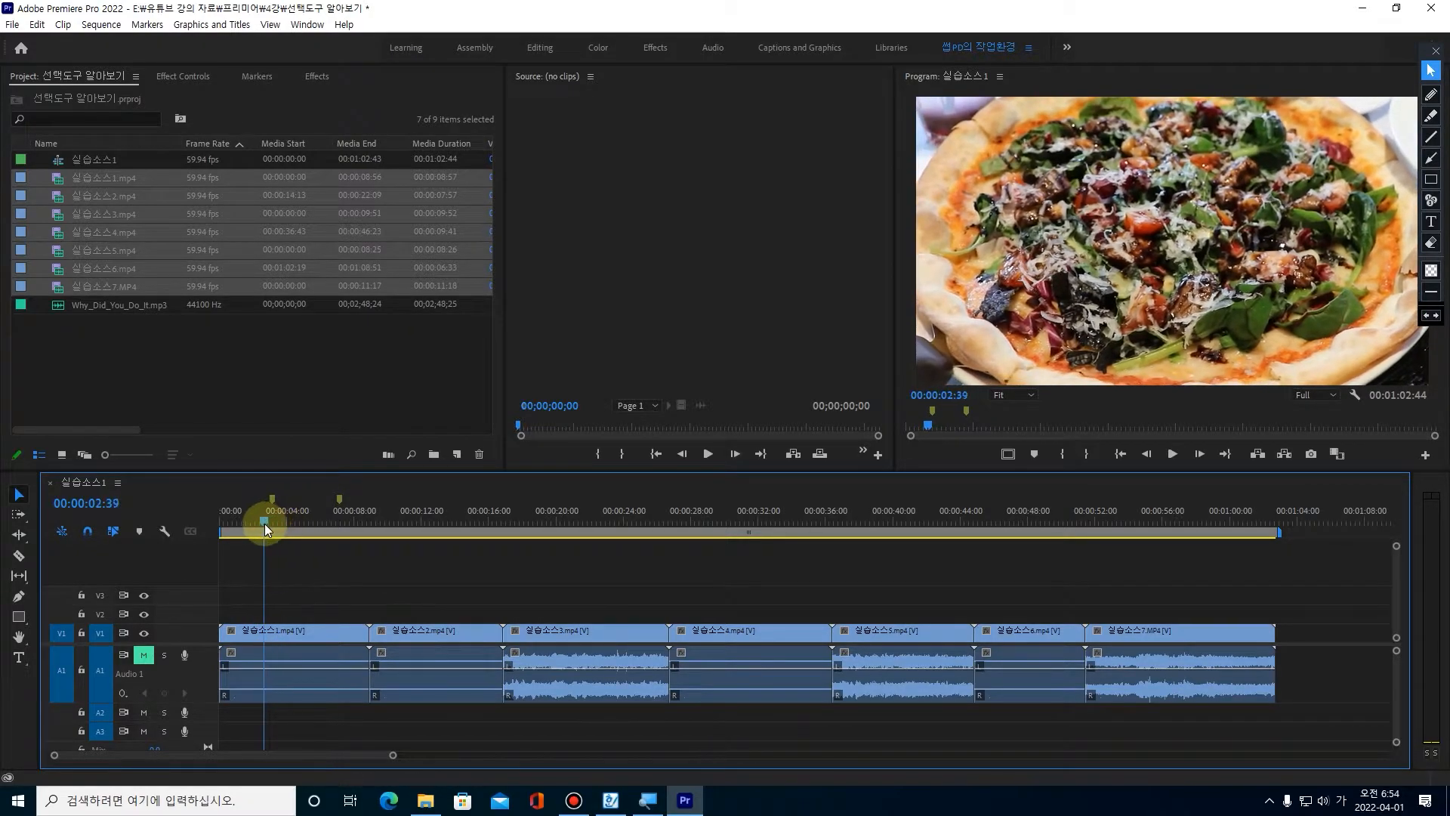
drag(219, 638, 264, 638)
Trim the first clip's end to the playhead at 00:00:07:05 and move the clip to the start of the sequence.
key(space)
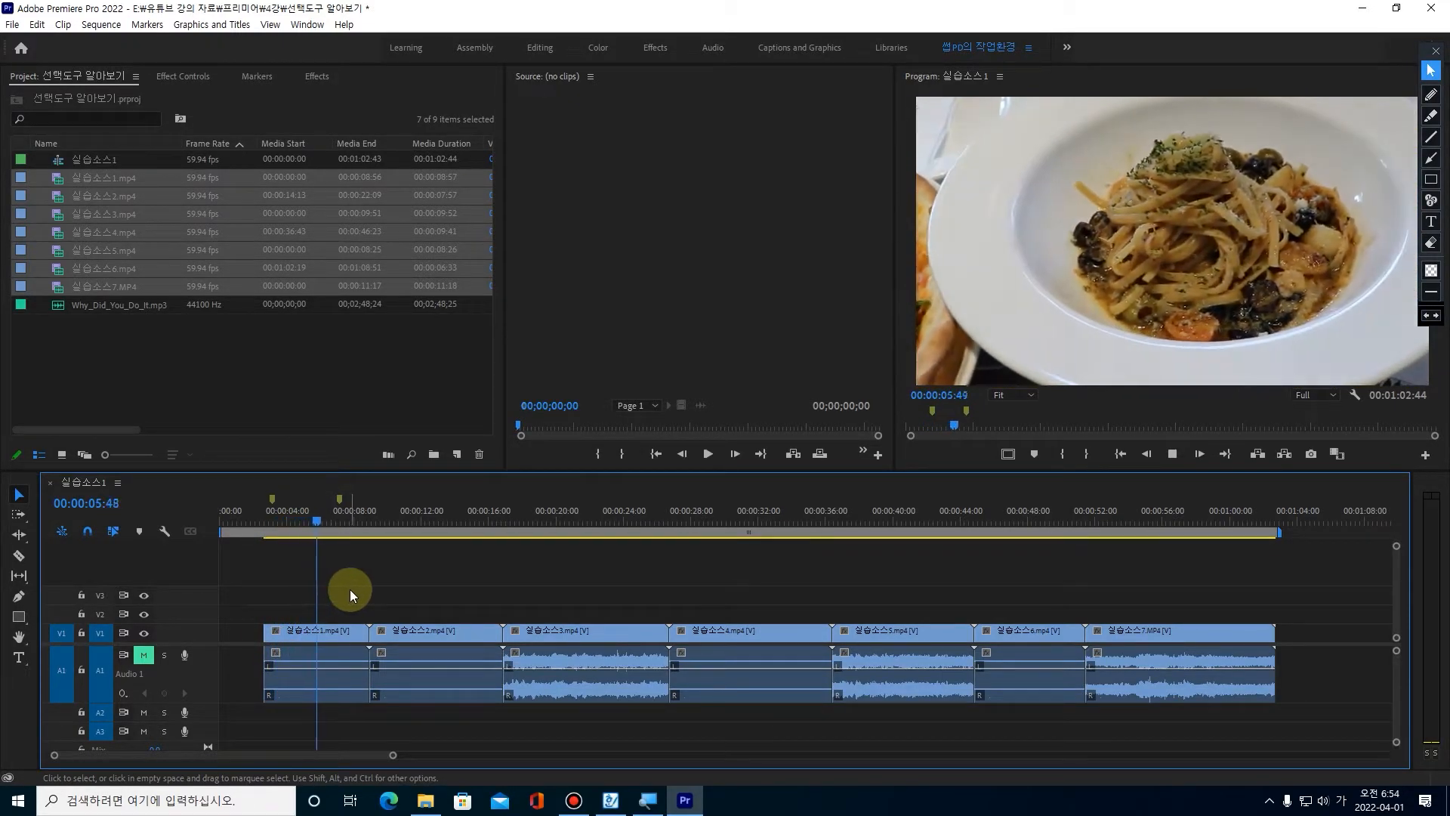
key(space)
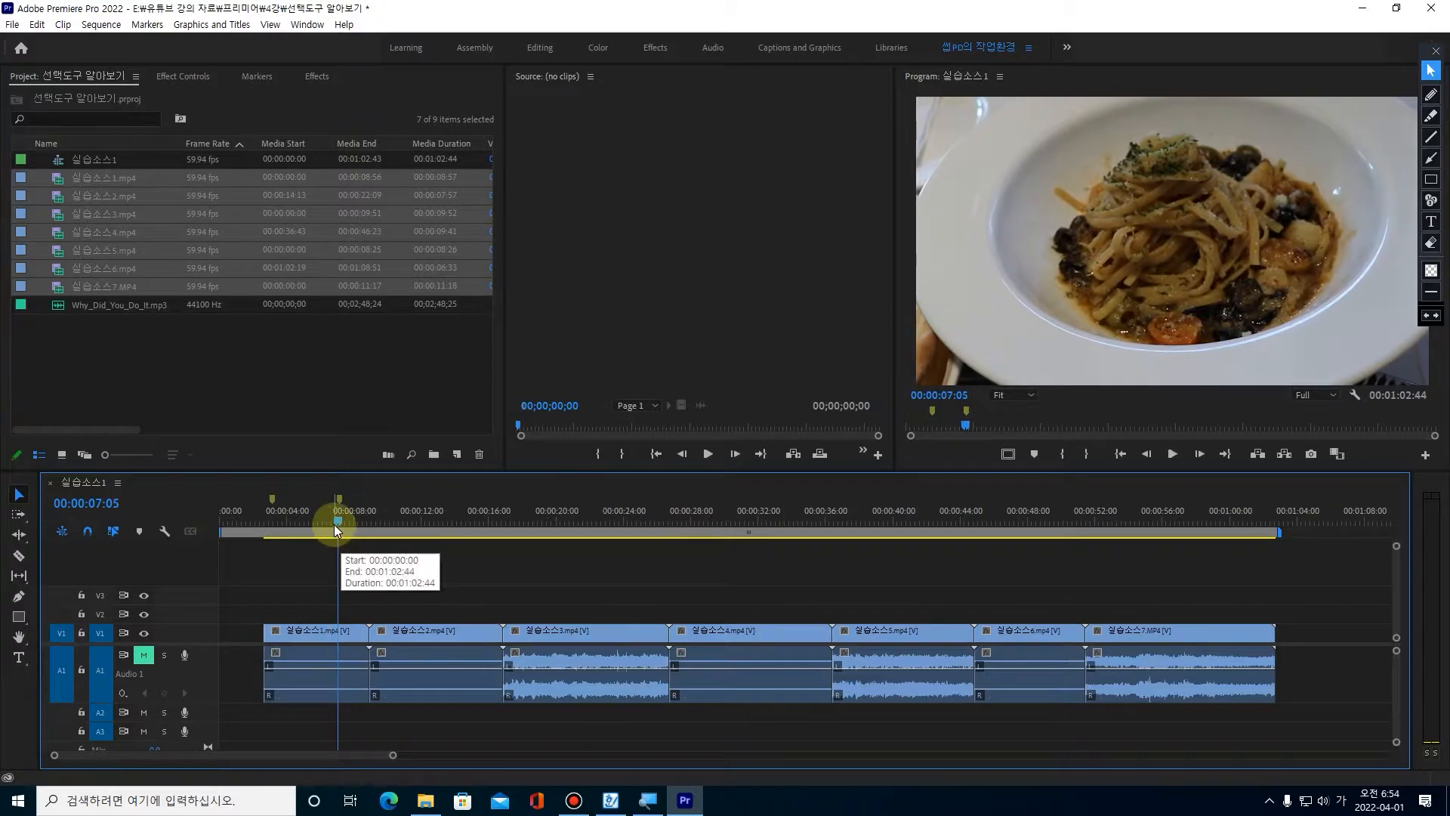
drag(367, 638, 337, 640)
drag(325, 639, 262, 640)
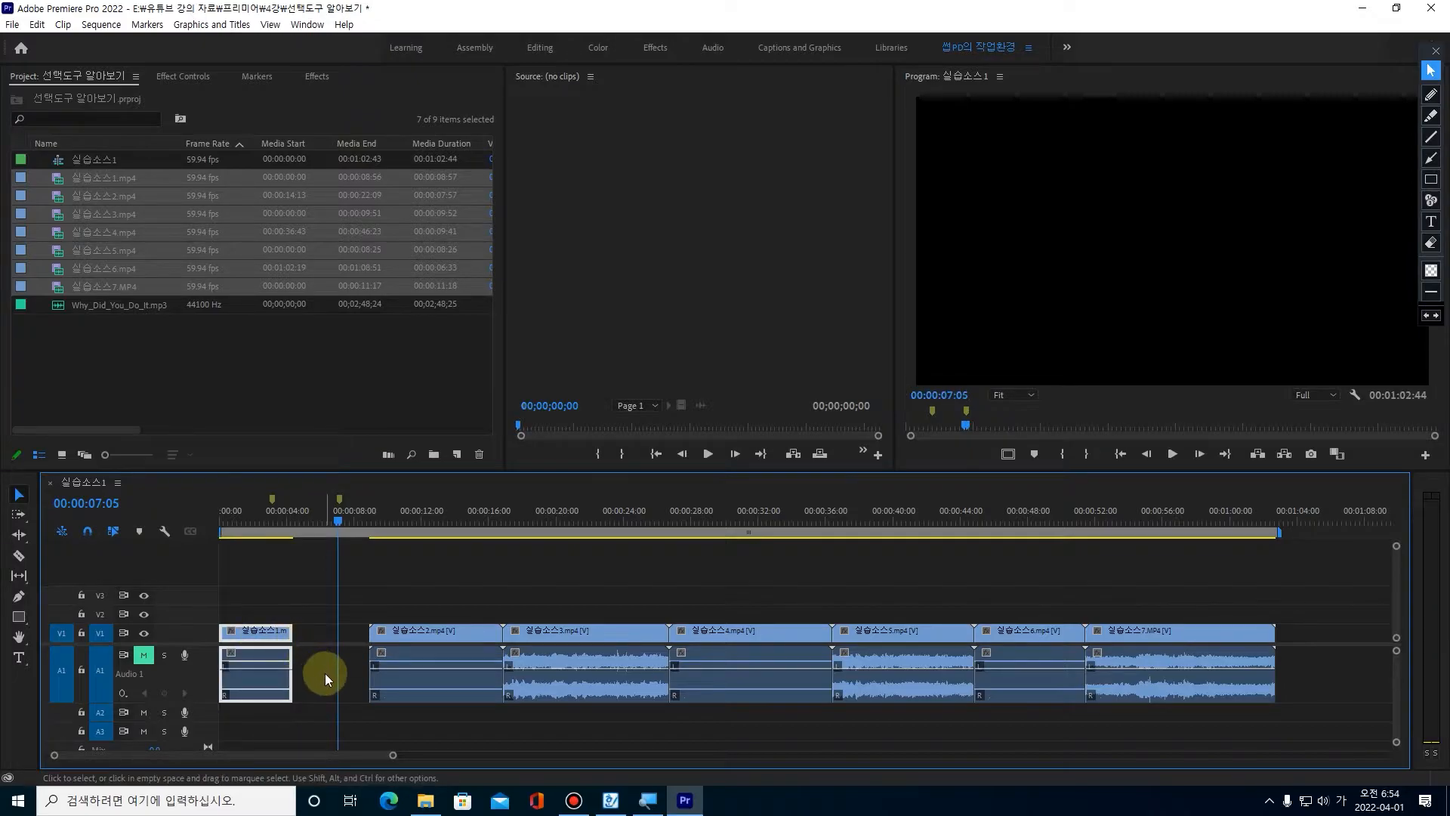
Play the second clip, place the playhead at 00:00:10:11 and trim the clip's start to it.
click(384, 636)
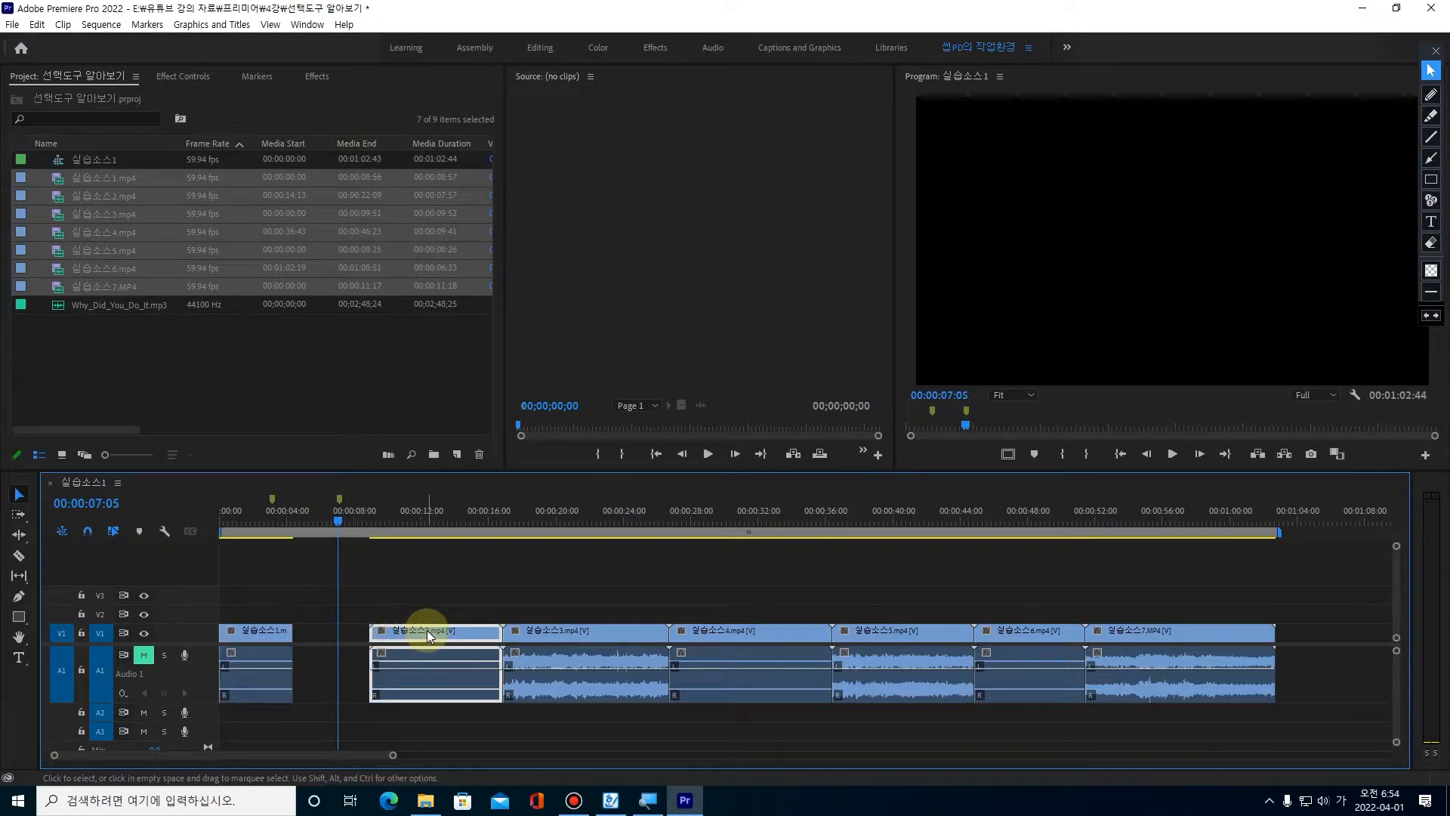
click(373, 520)
key(space)
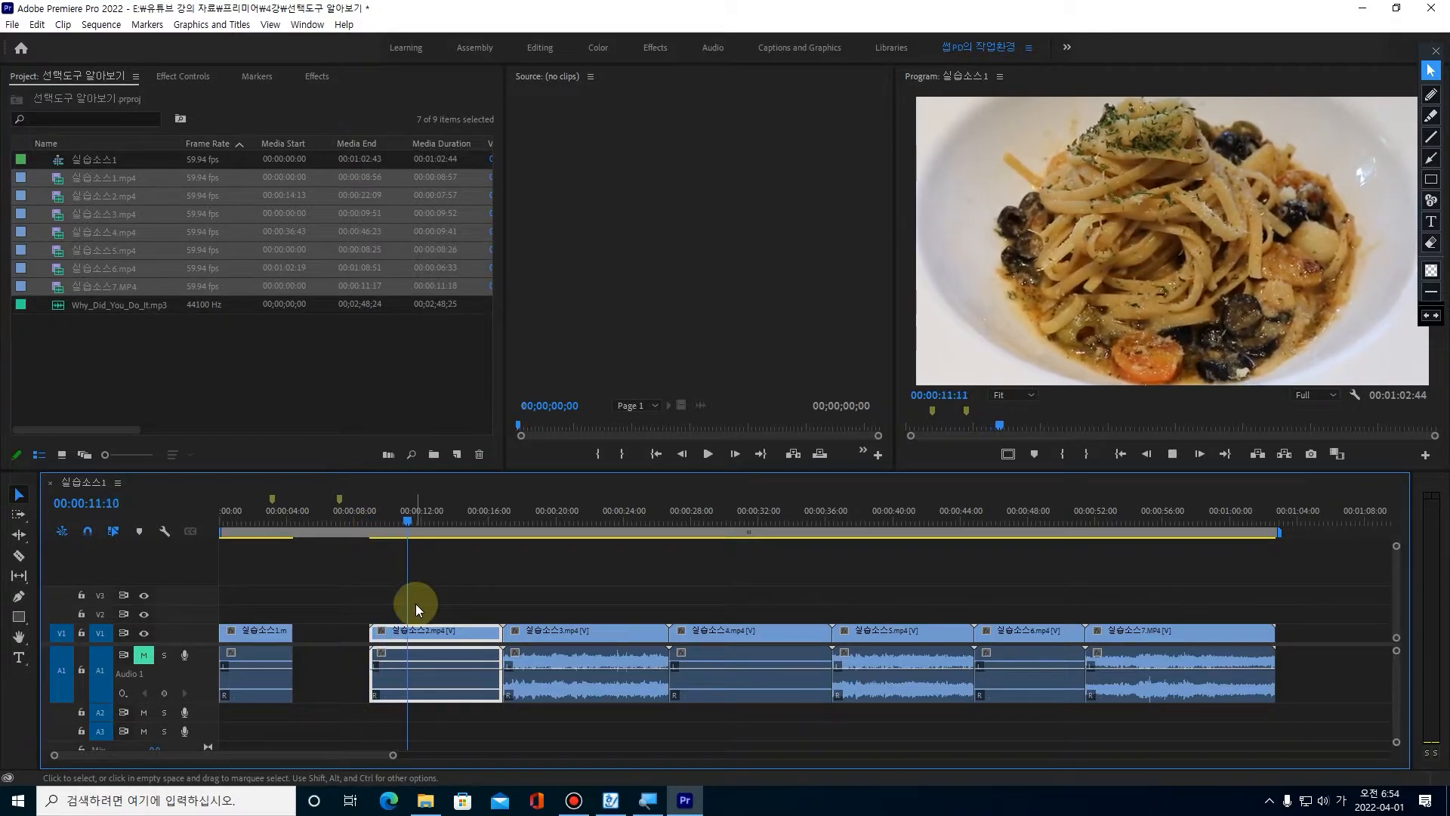
click(392, 521)
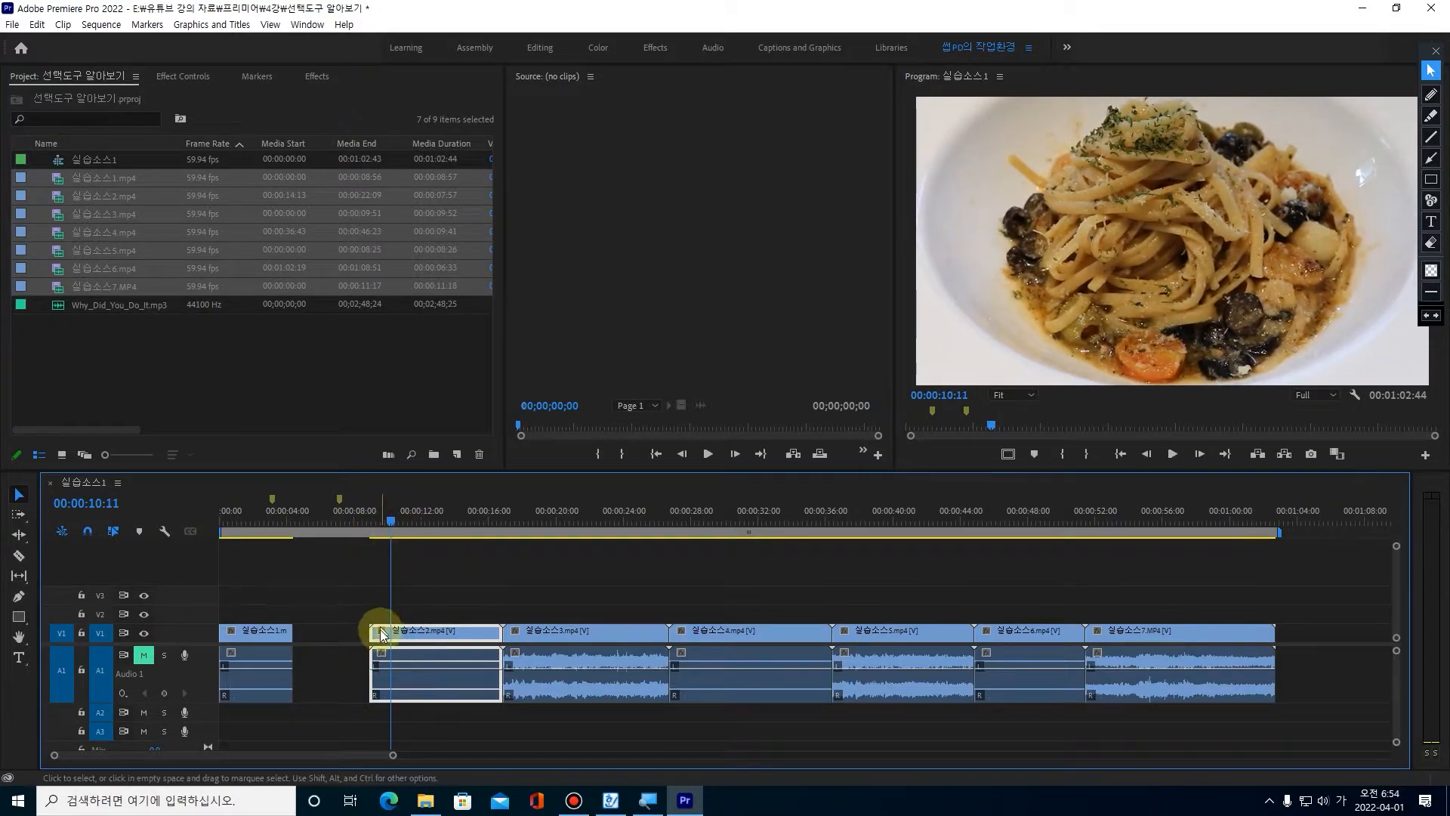
drag(367, 633, 391, 633)
Trim the second clip's end to the playhead at 00:00:14:58 and move the clip directly against the first clip's end.
key(space)
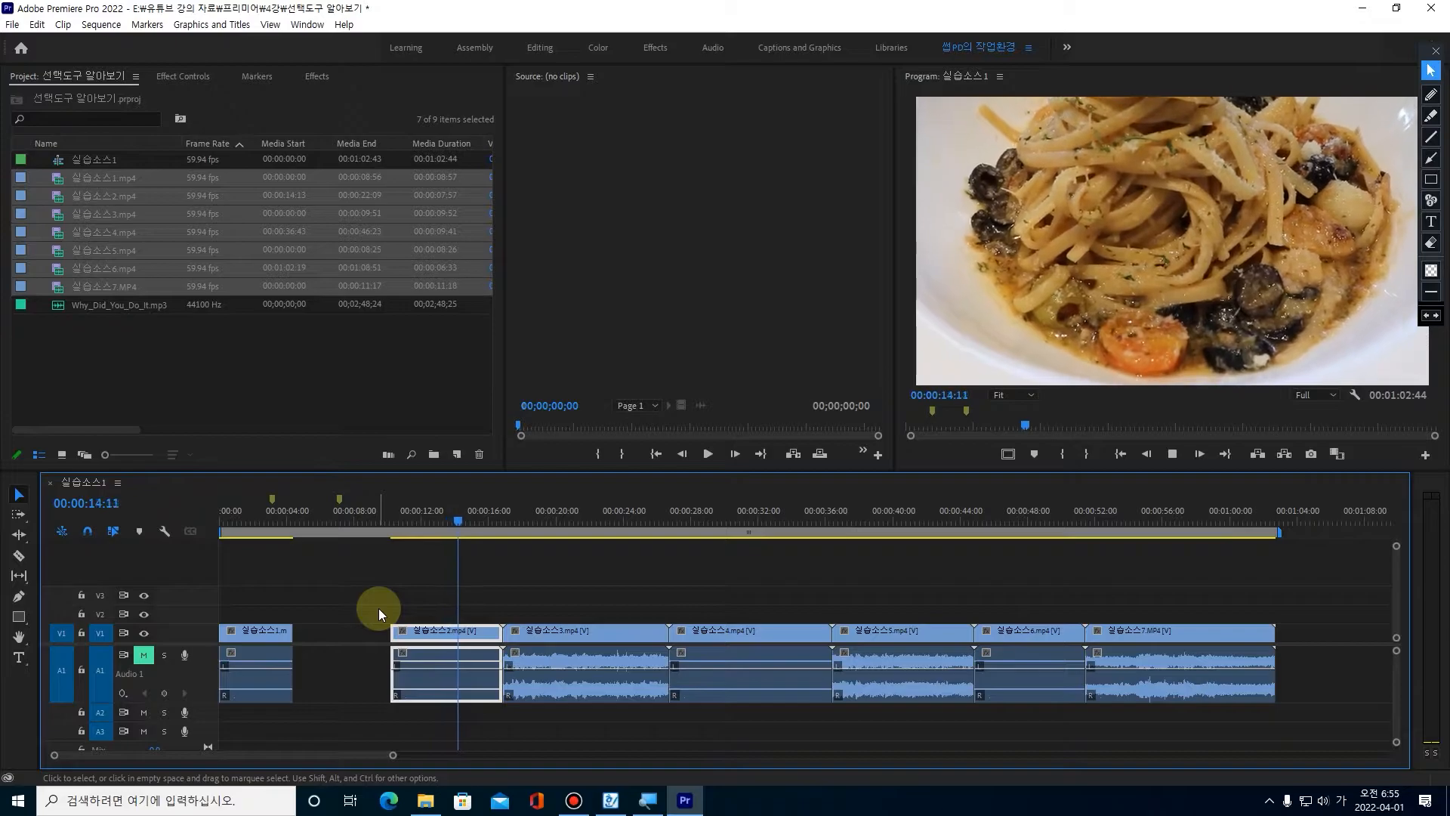
key(space)
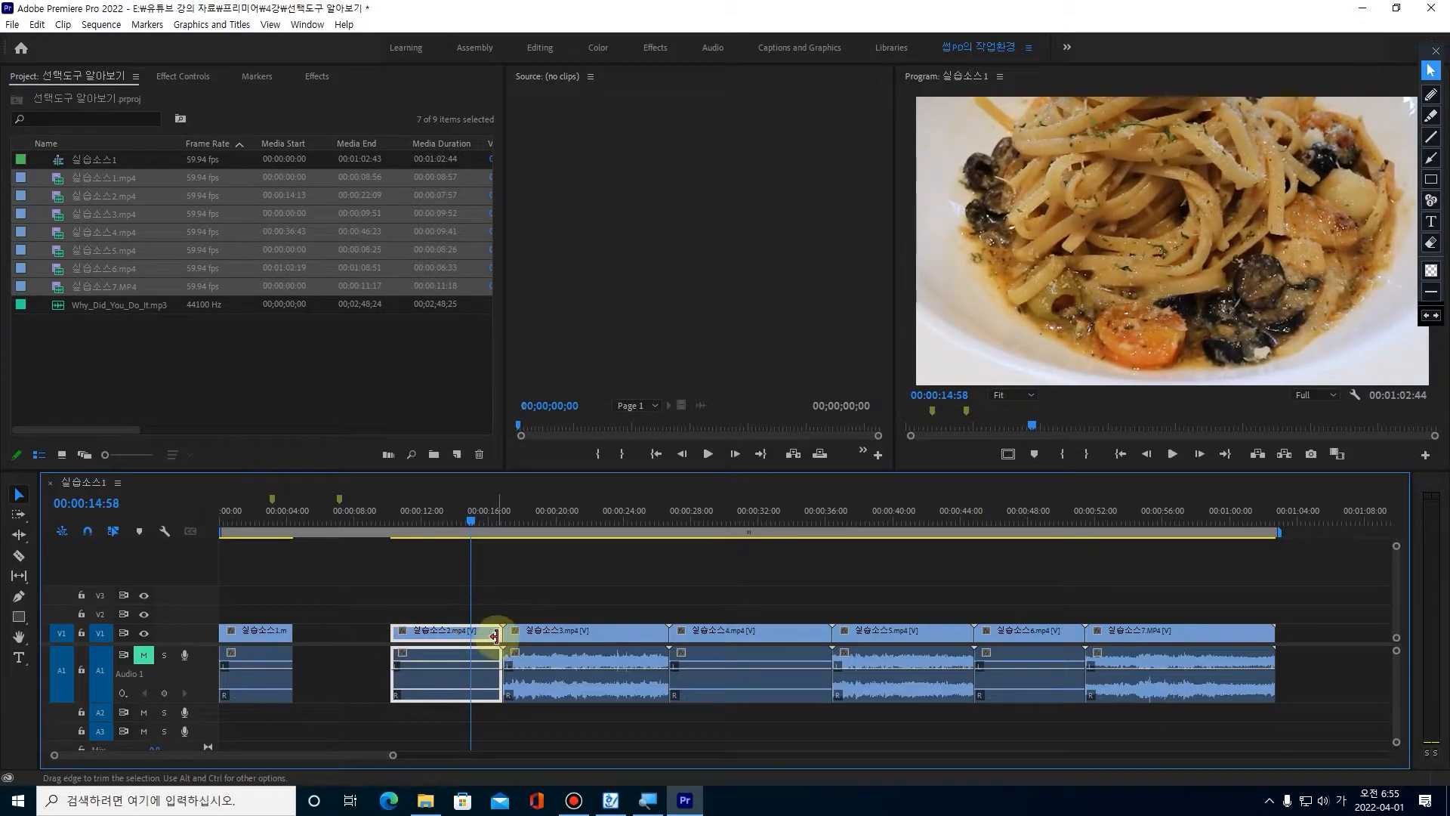
drag(495, 637, 321, 635)
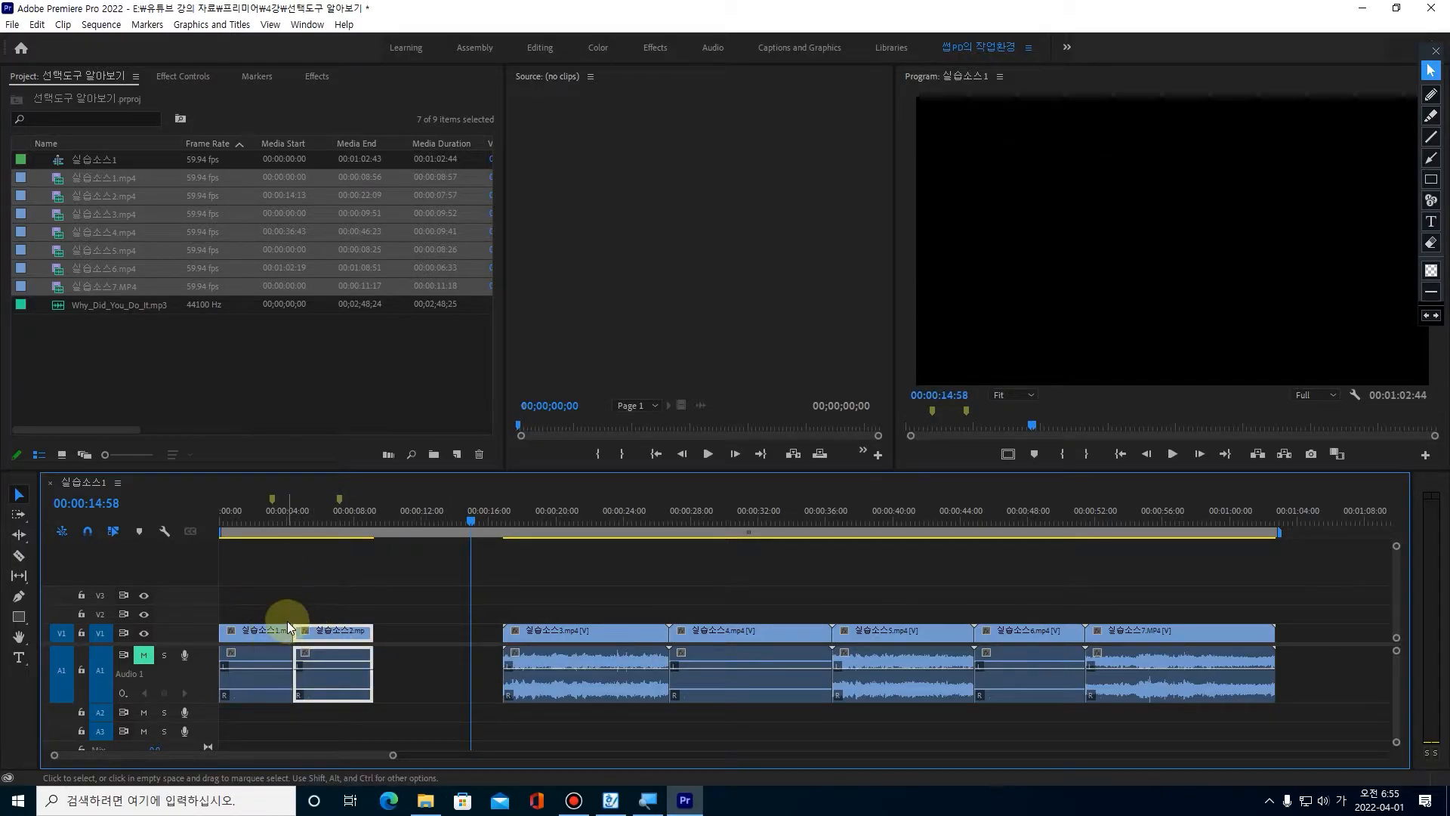
Play the third clip, trim its start to the playhead at about 00:00:19:52, and play the trimmed clip.
drag(487, 522, 498, 524)
key(space)
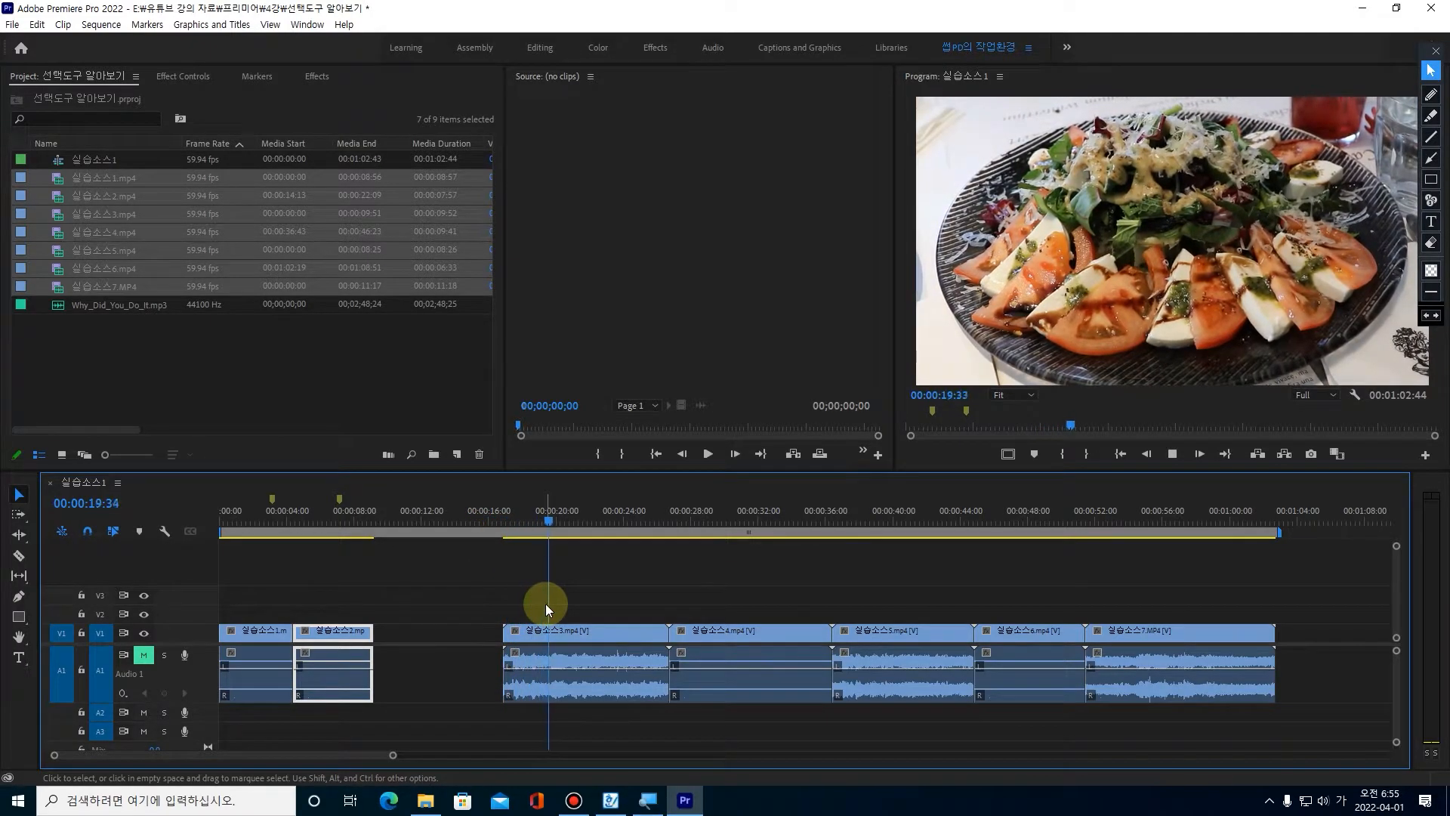
key(space)
drag(577, 521, 552, 529)
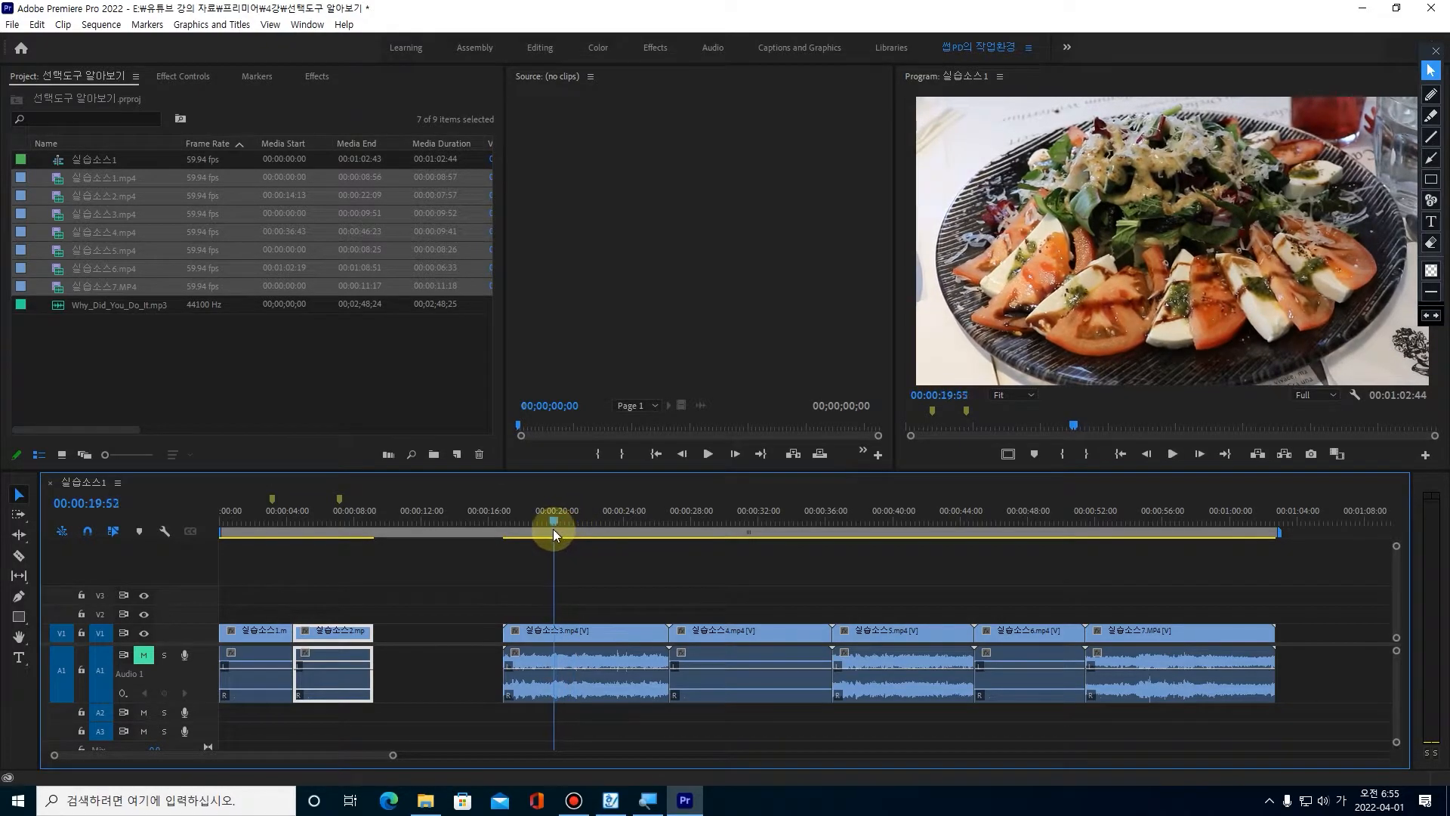
click(518, 629)
drag(505, 630, 554, 629)
key(space)
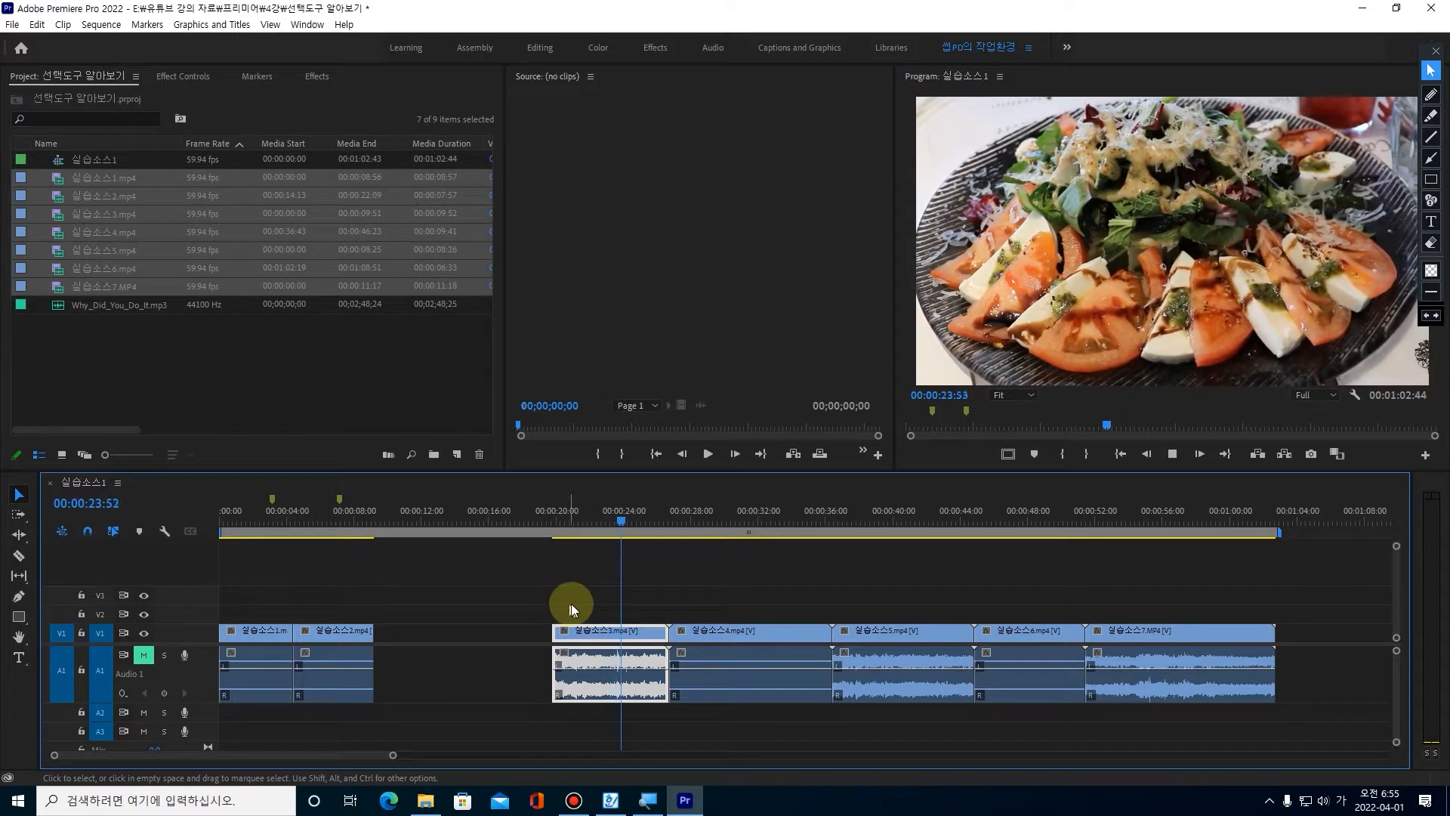
Trim the third clip's end to the playhead at 00:00:23:54 and move the clip directly against the second clip's end.
mouse_move(627, 519)
mouse_down()
mouse_move(612, 527)
mouse_move(624, 528)
mouse_up()
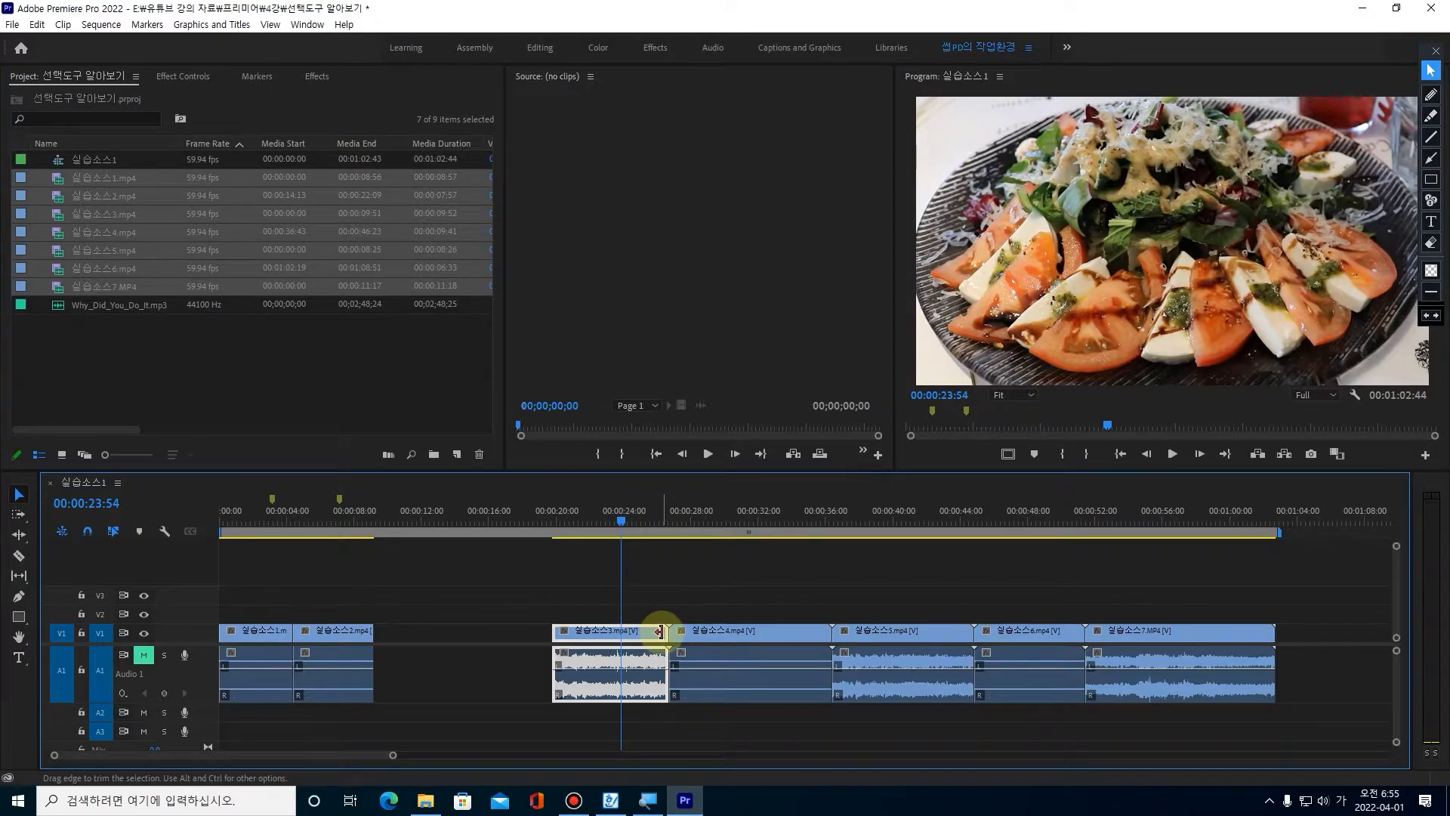
drag(664, 637, 421, 646)
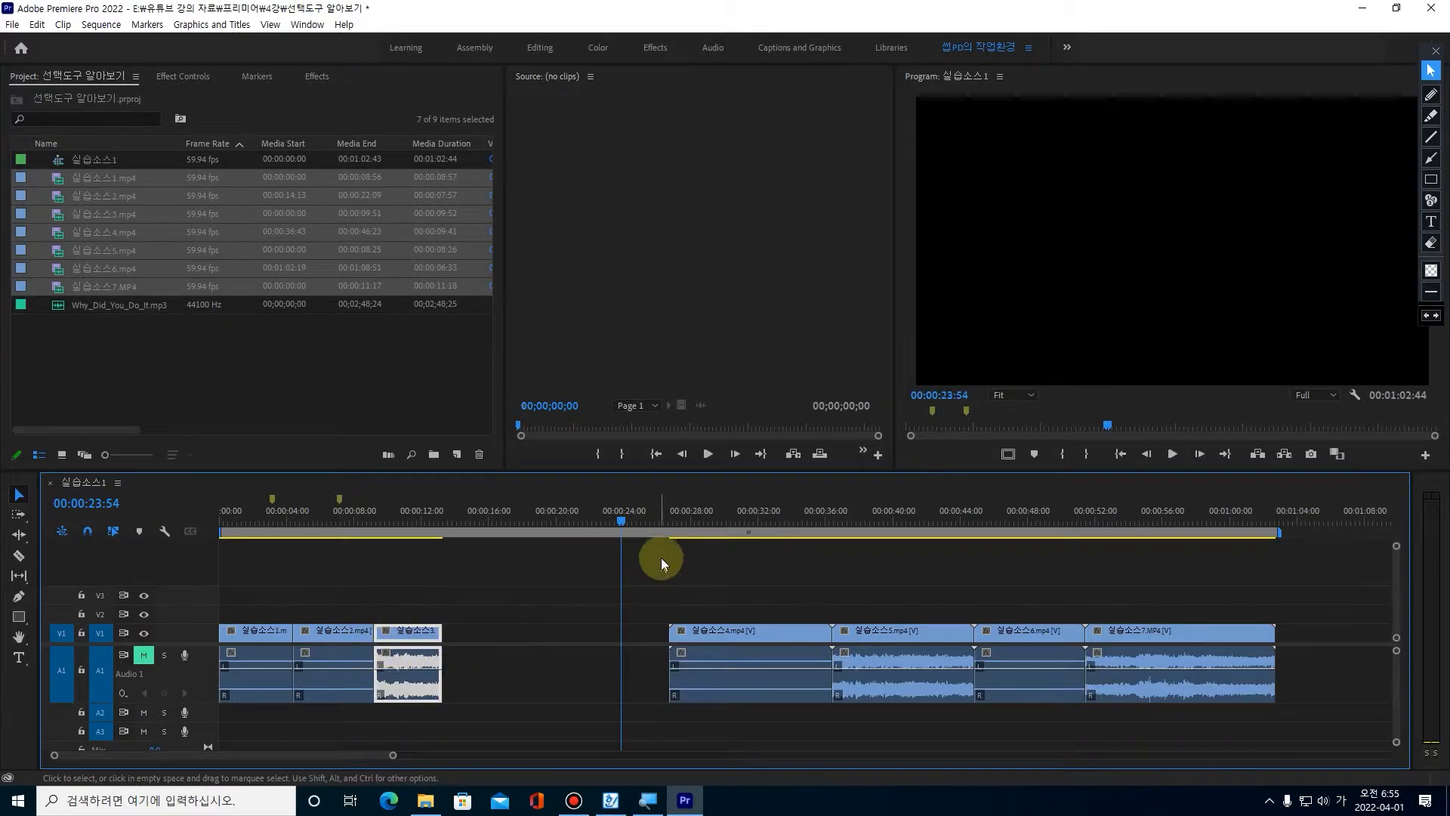
Play the fourth clip, stop at 00:00:29:12 and trim the clip's start to the playhead.
drag(668, 528, 673, 528)
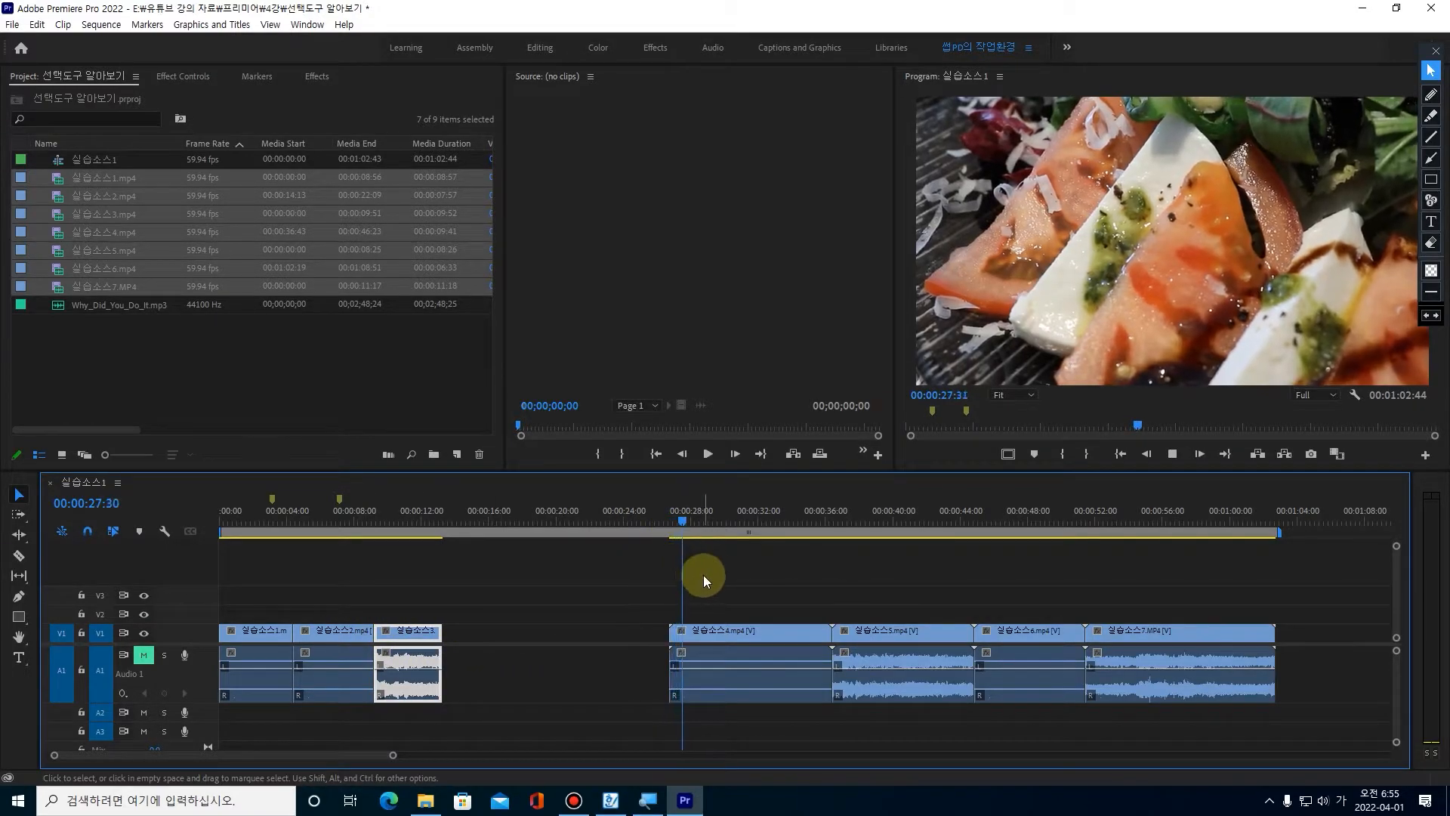
key(space)
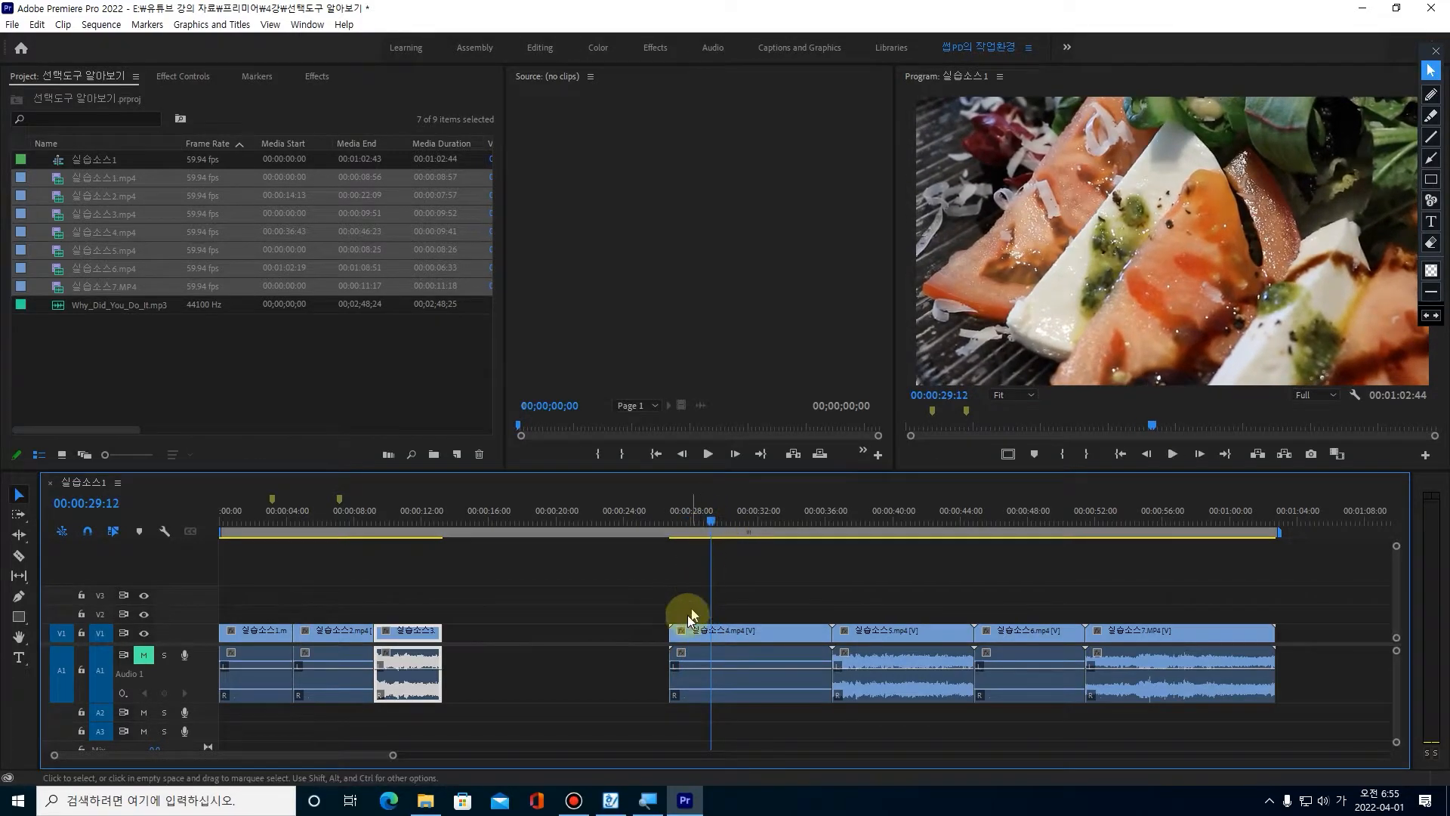
drag(675, 630, 712, 632)
Play the fourth clip to 00:00:34:32, trim its end to the playhead and move the clip directly against the third clip's end.
key(space)
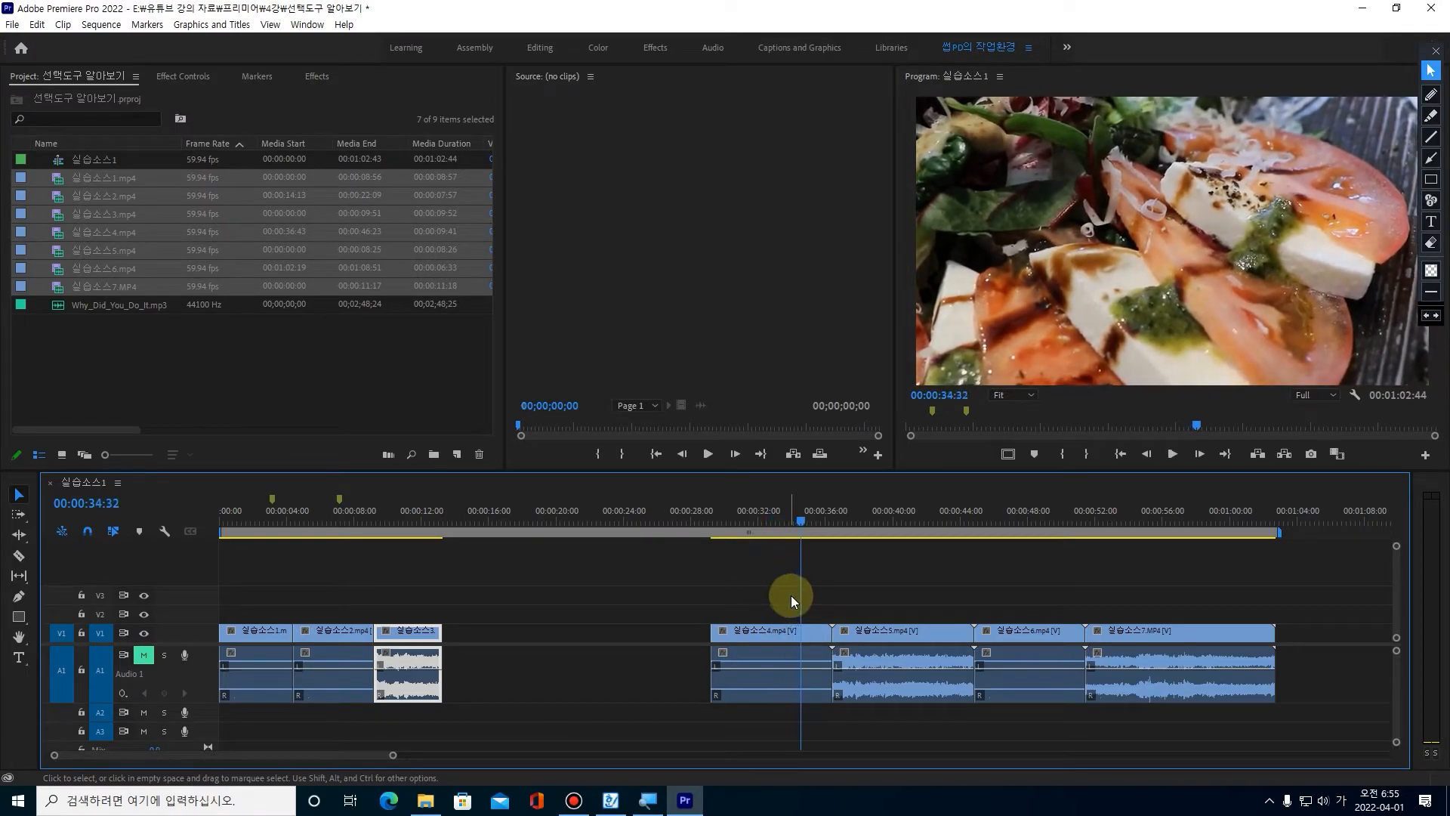
click(820, 635)
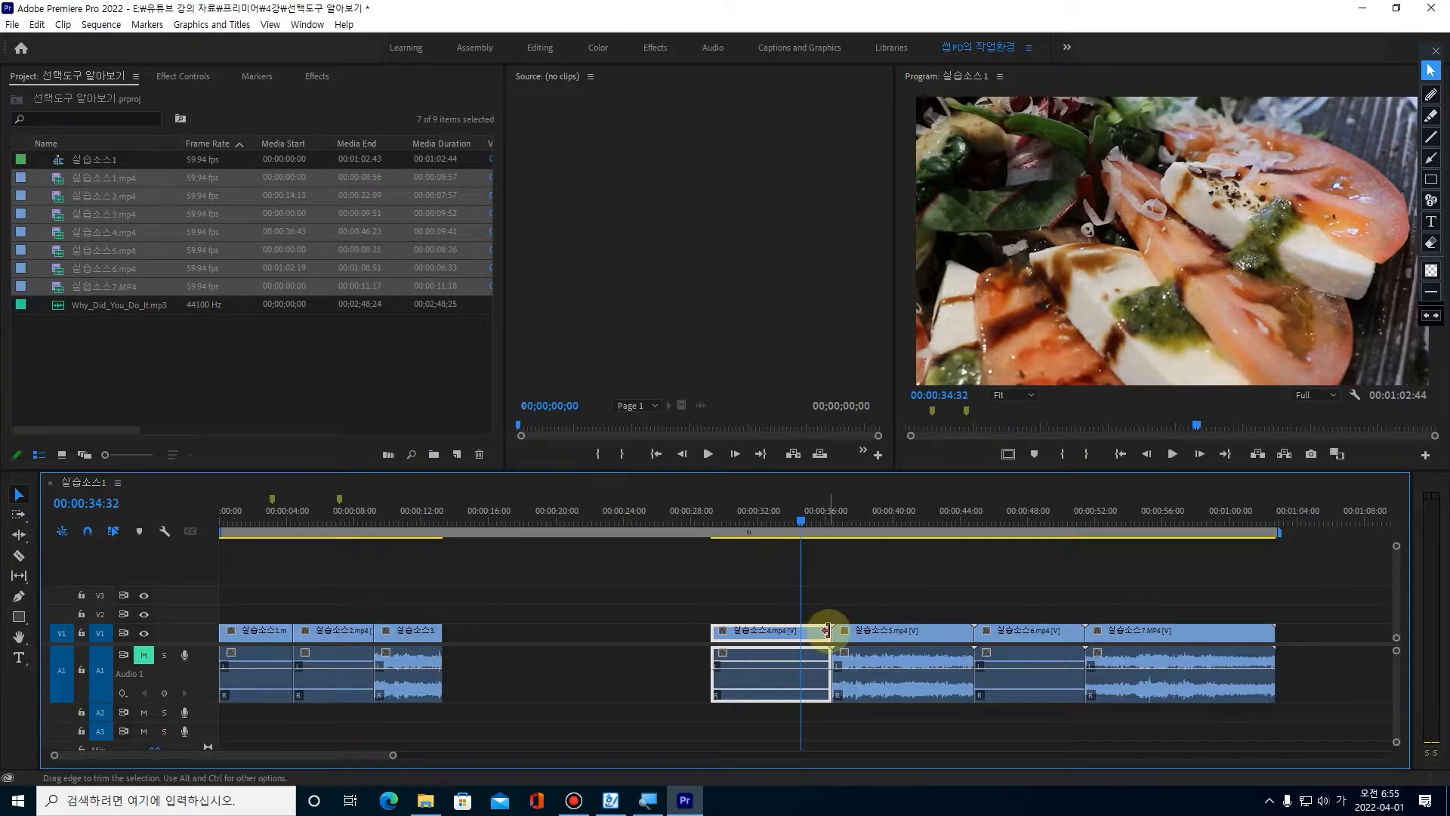
drag(828, 630, 491, 634)
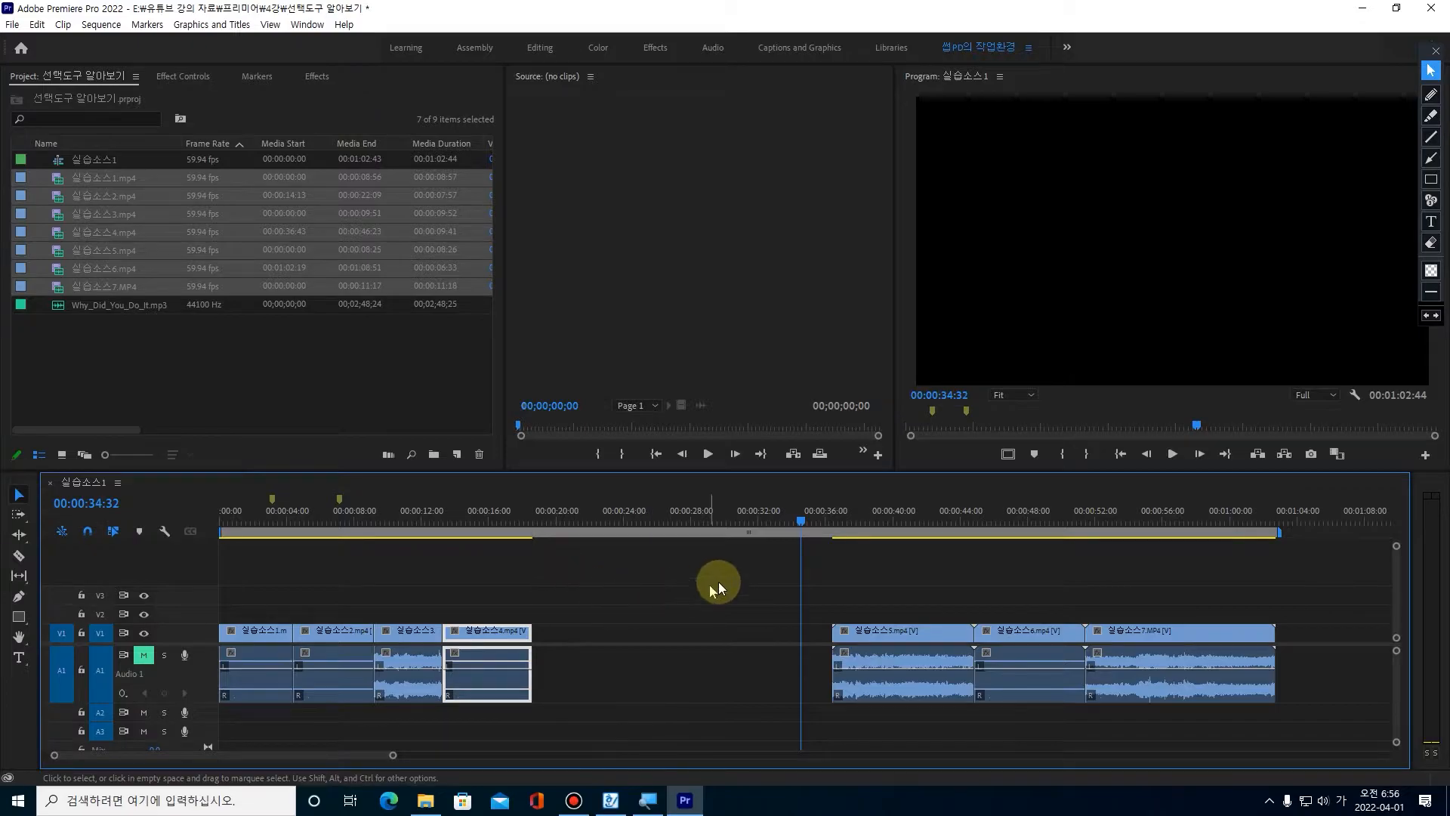
Play the fifth clip, place the playhead at 00:00:38:25 and trim the clip's start to it.
drag(789, 533, 835, 552)
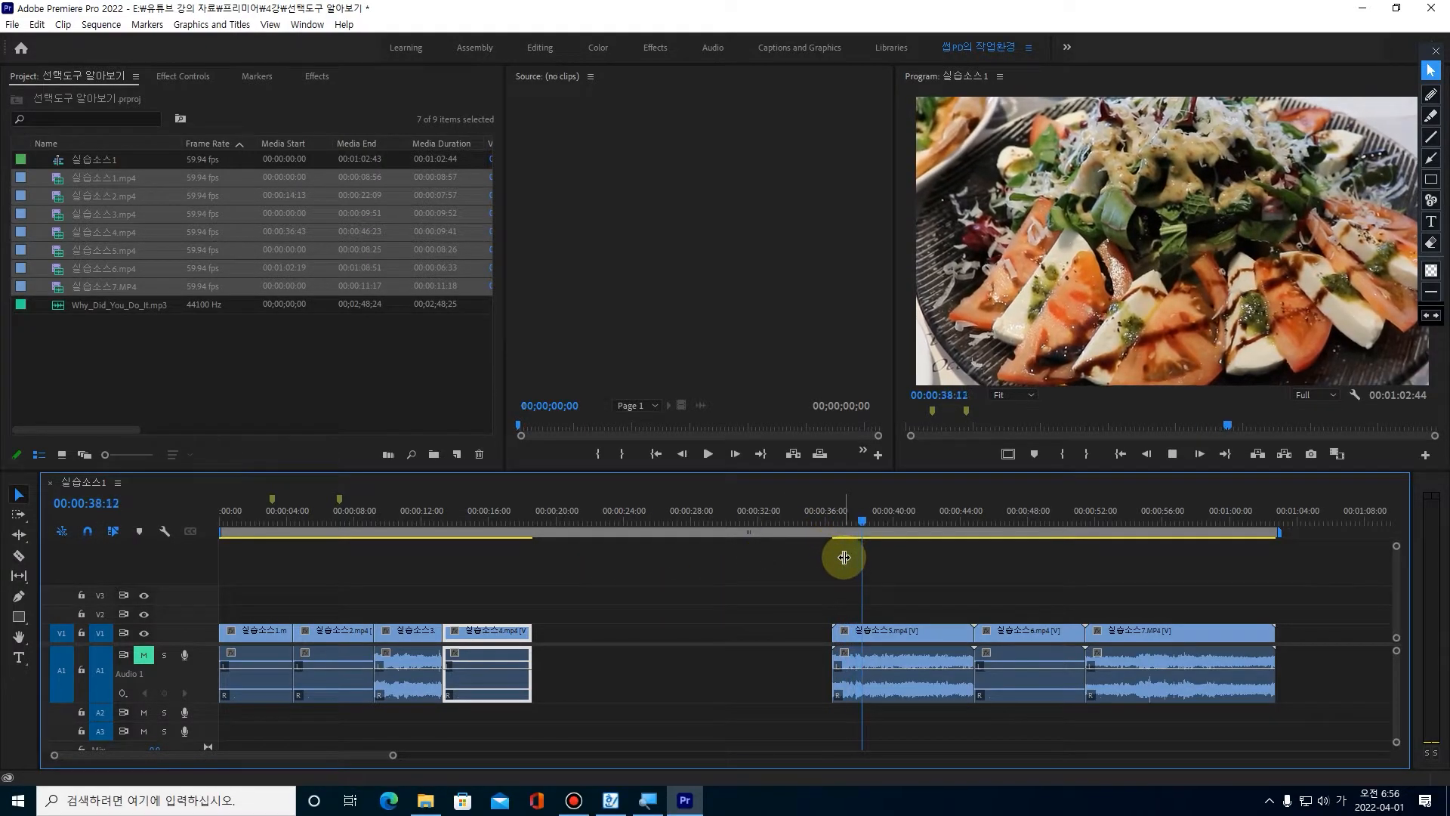
drag(880, 521, 867, 527)
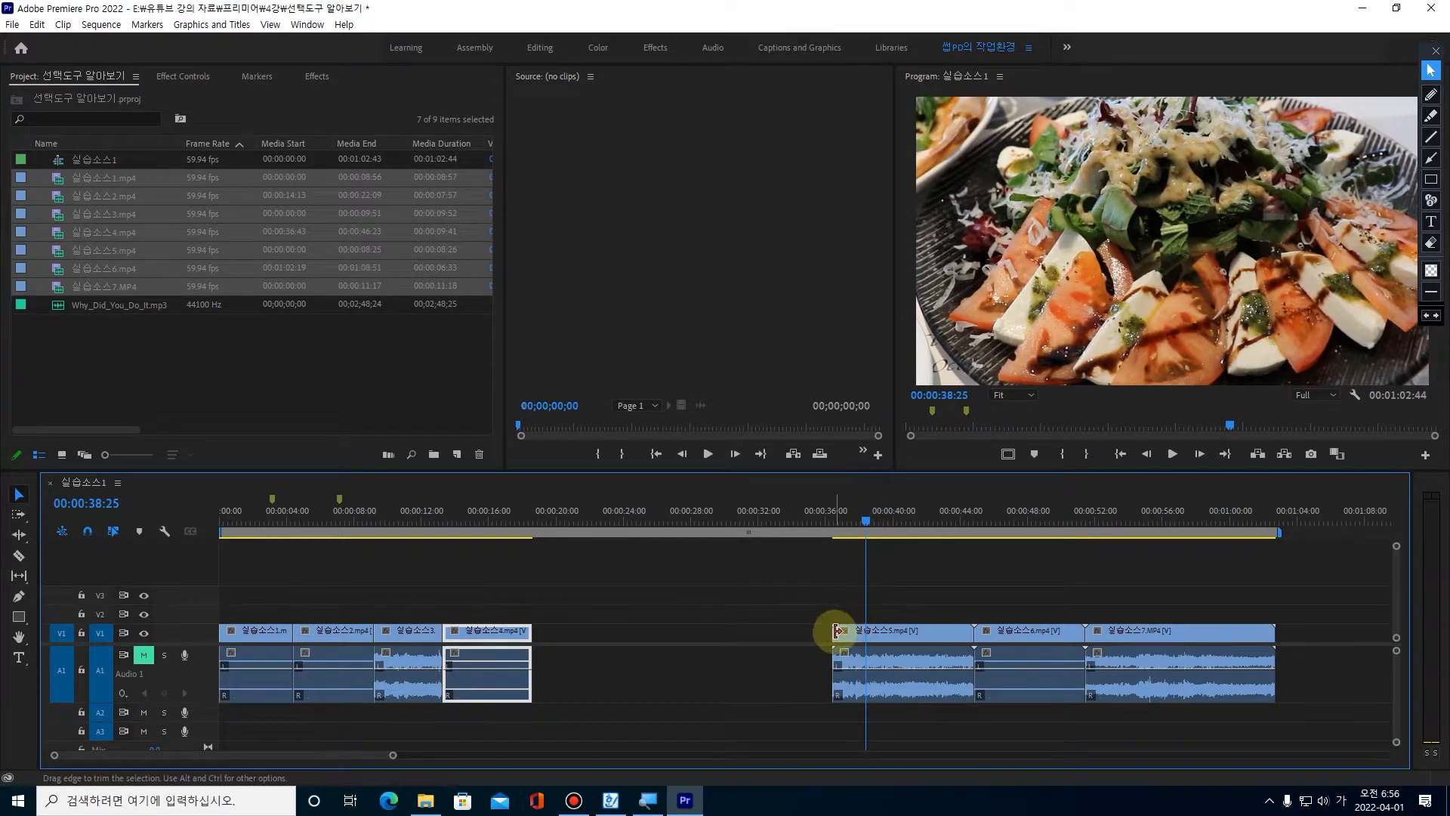
drag(835, 631, 866, 632)
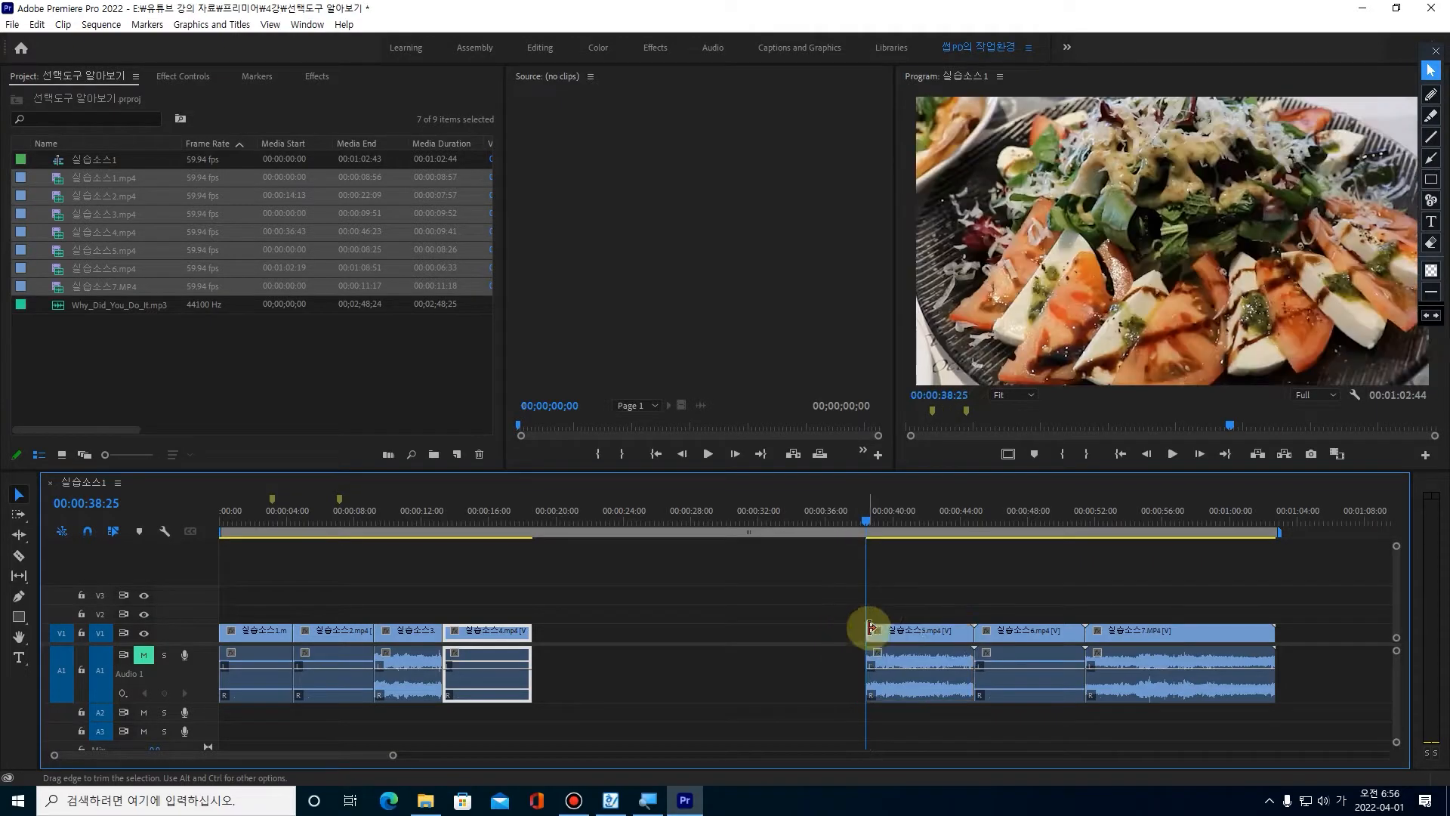
Play the fifth clip, trim its end to the playhead at 00:00:43:11 and move the clip directly against the fourth clip's end.
key(space)
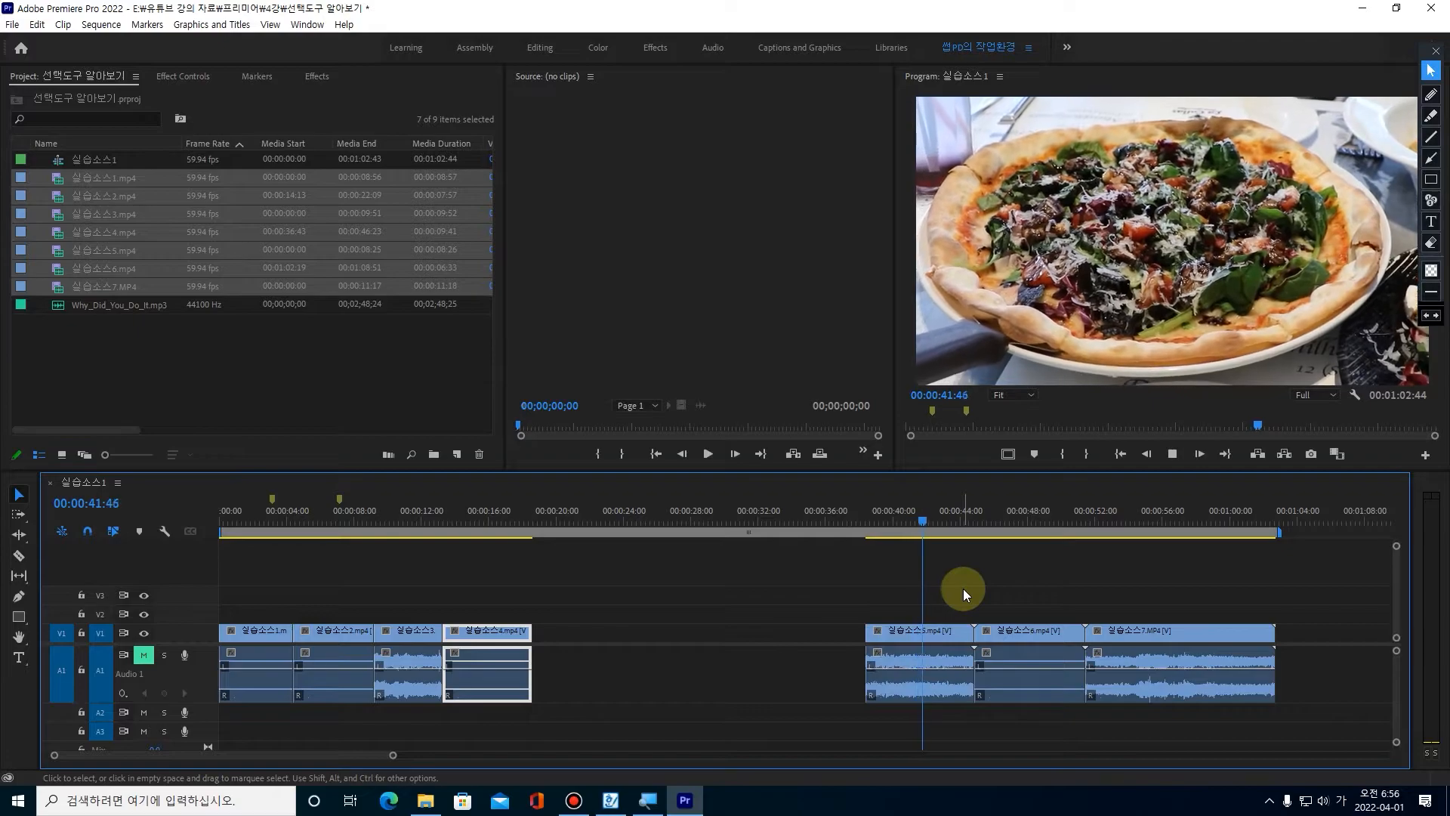
key(space)
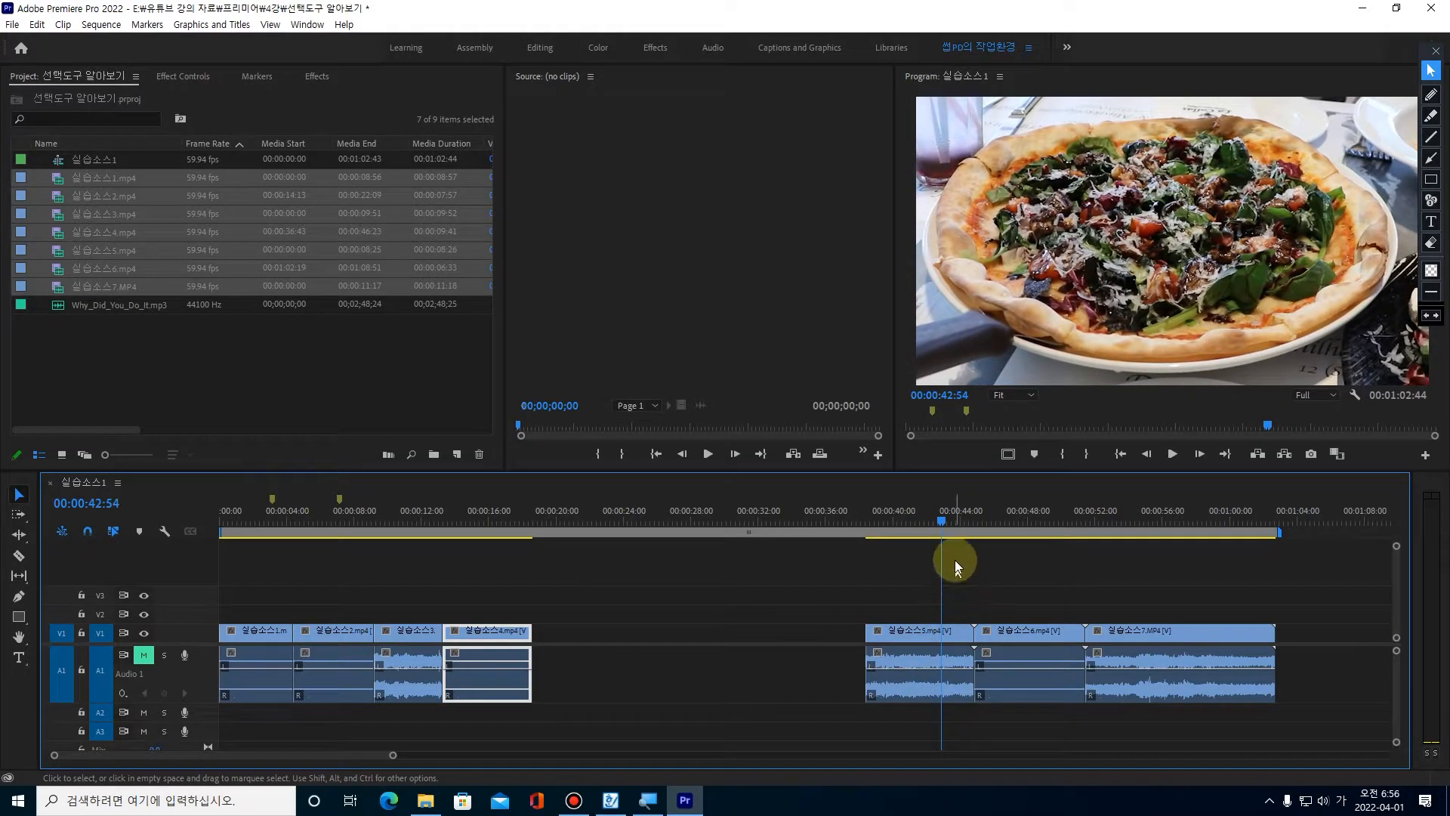
click(945, 519)
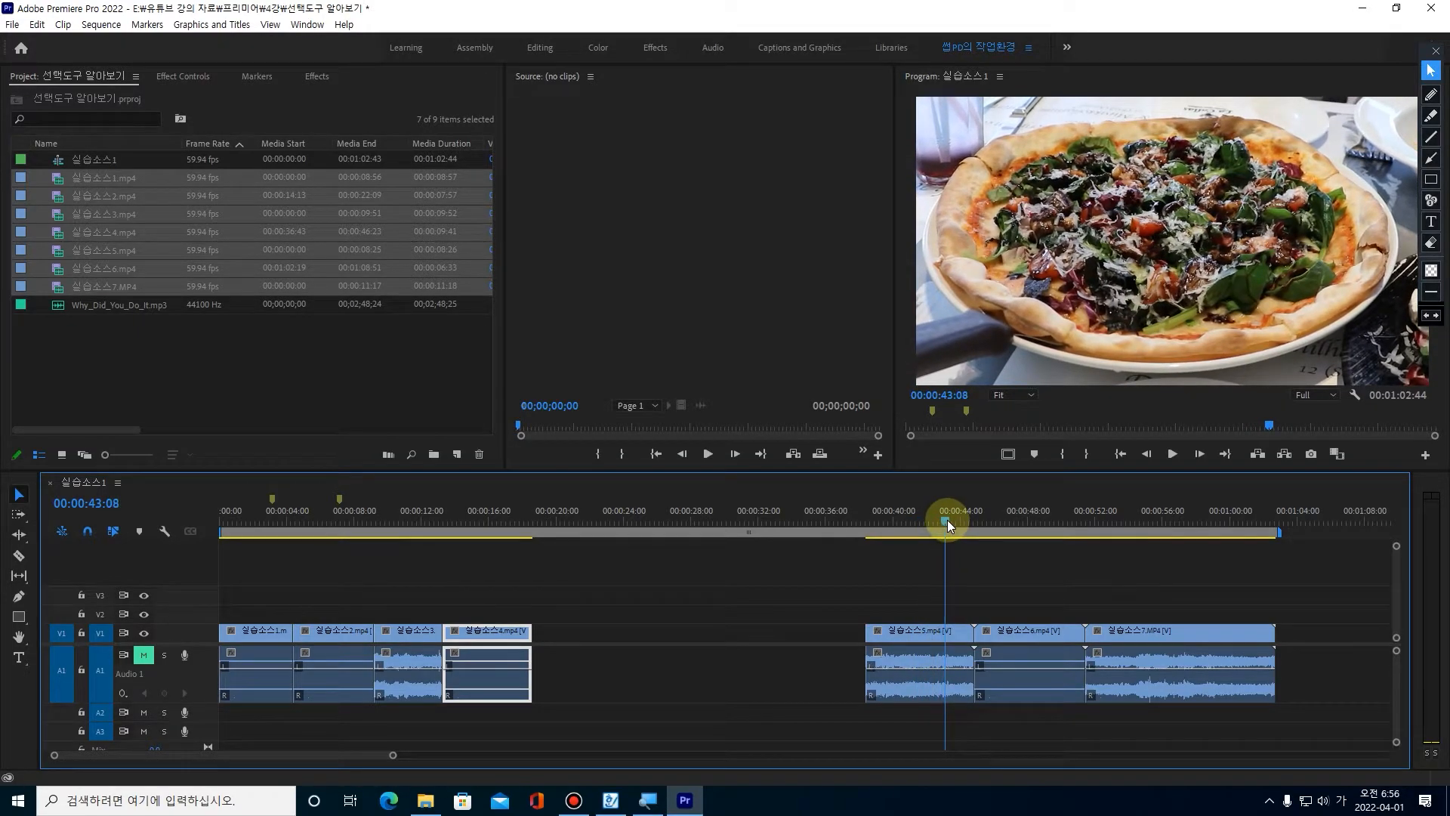
drag(972, 633, 583, 643)
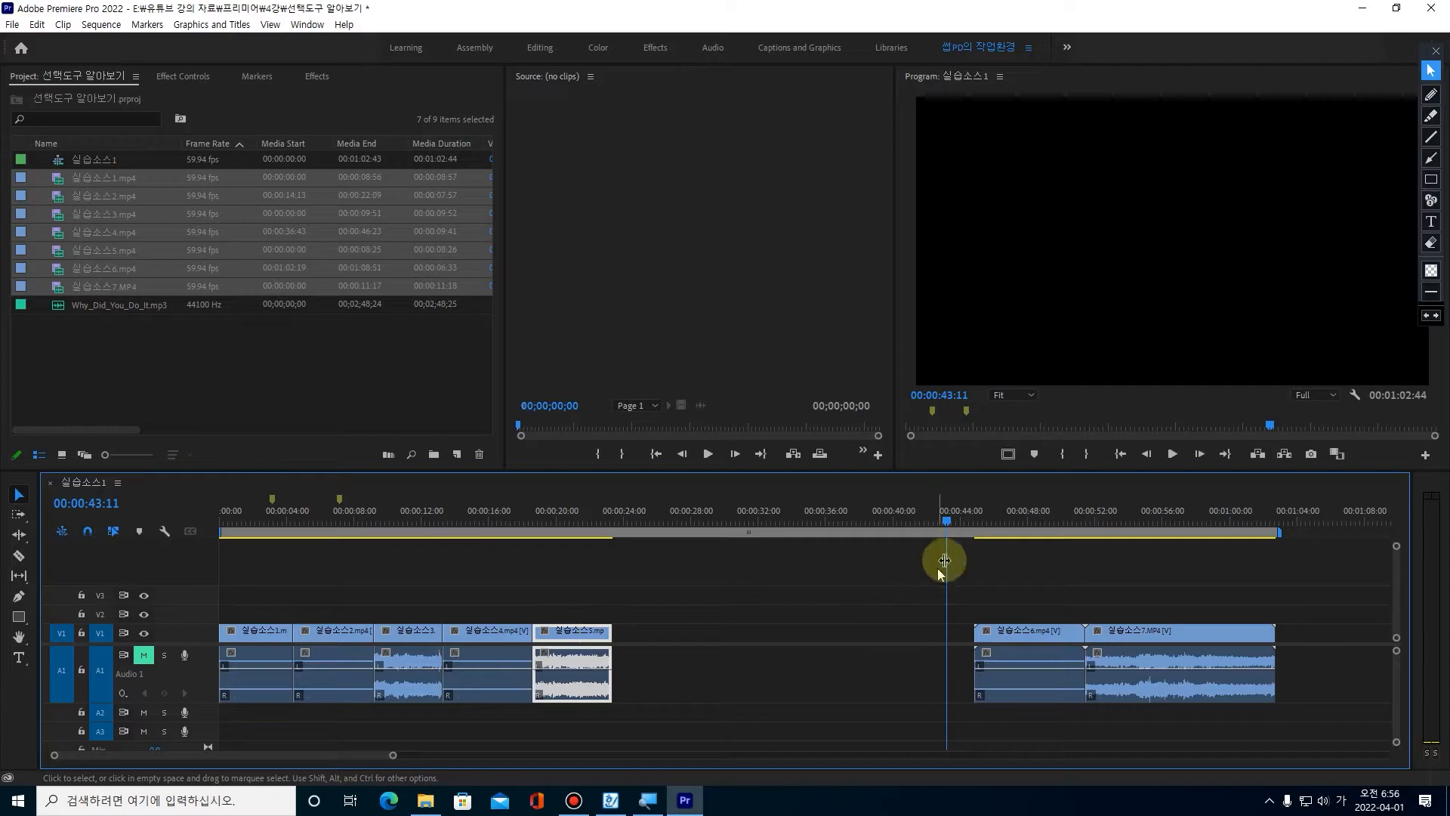
Play the sixth clip, place the playhead at 00:00:46:54 and trim the clip's start to it.
click(965, 520)
key(space)
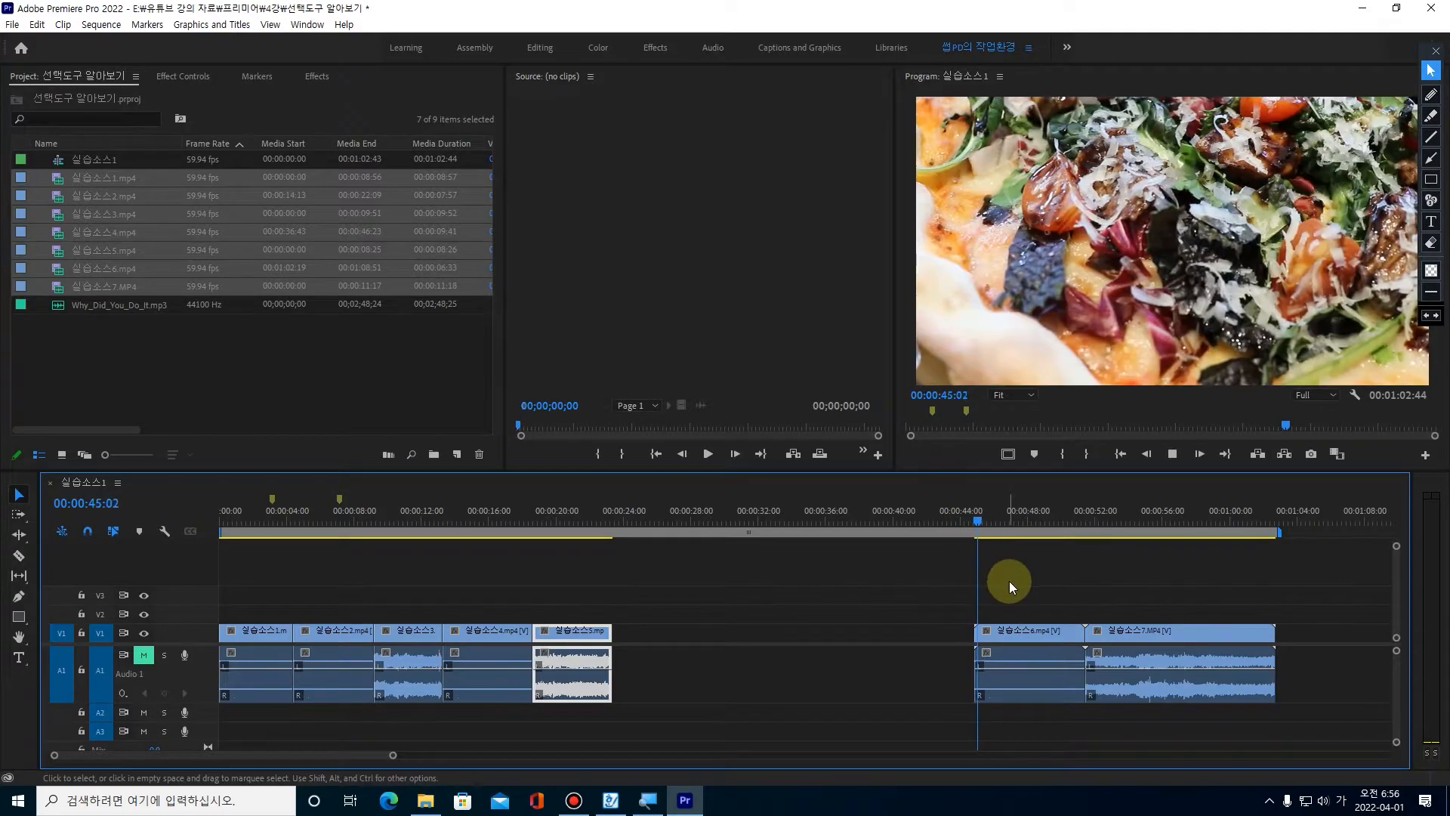
click(985, 522)
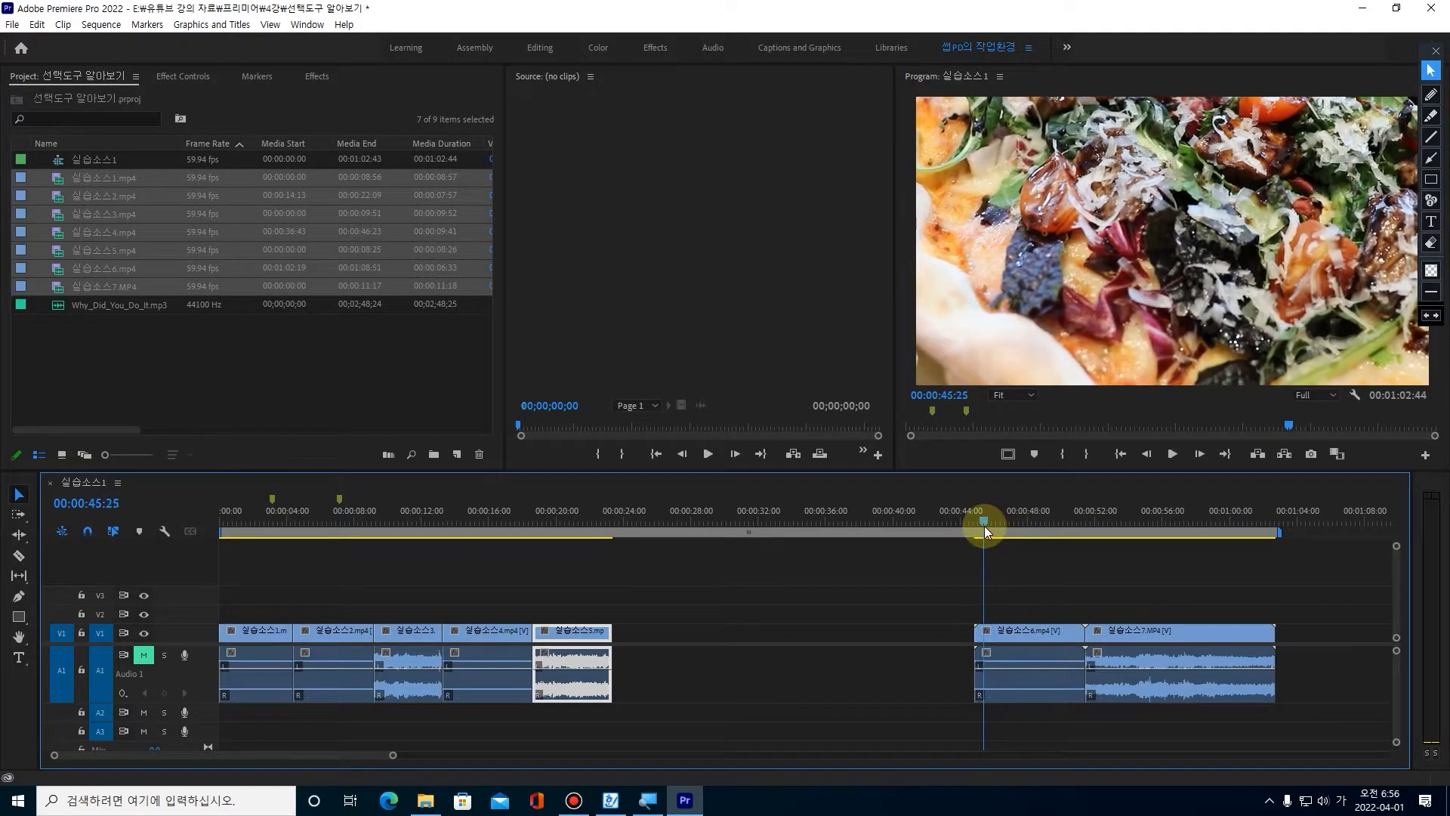
key(space)
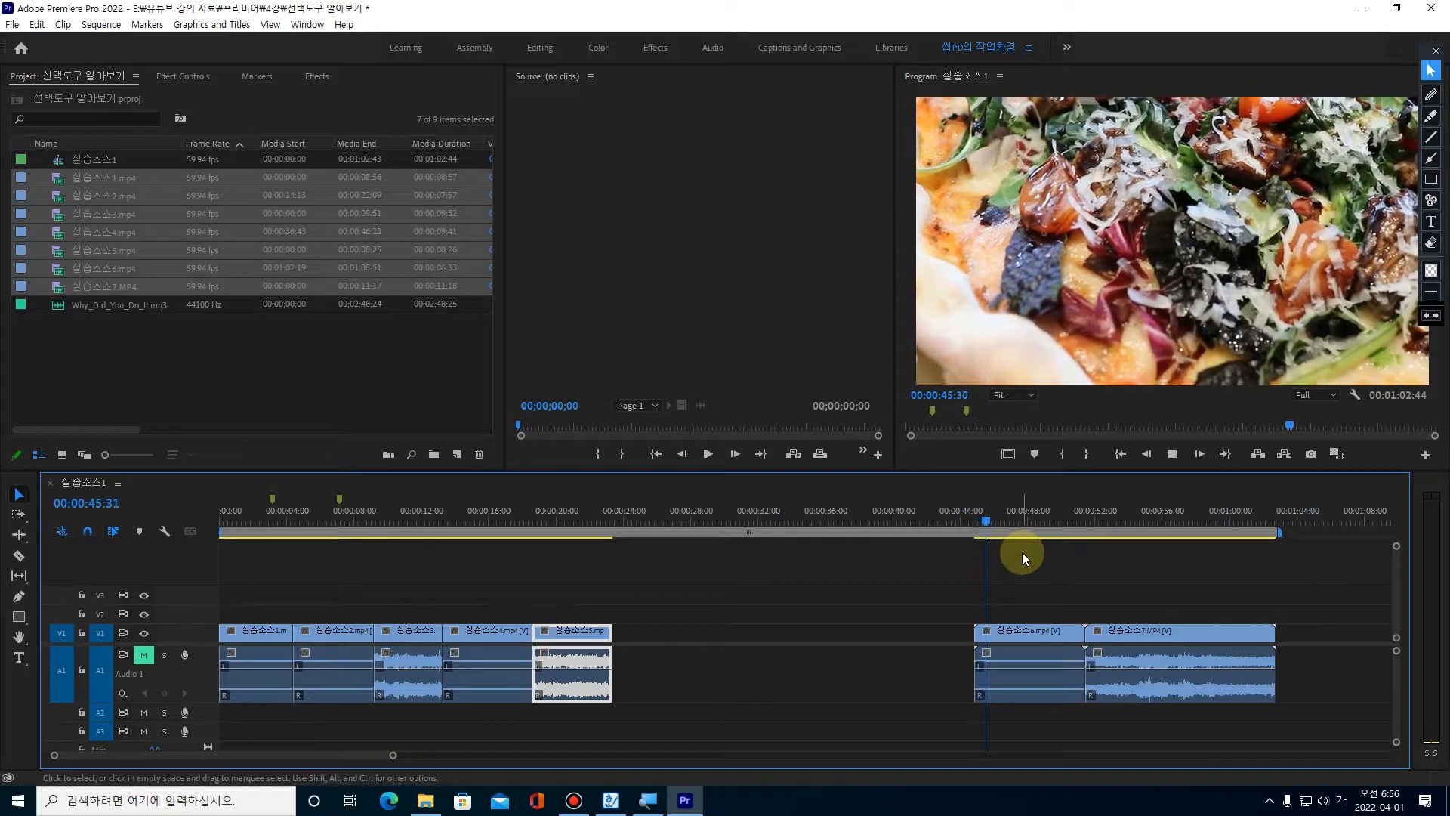
key(space)
drag(1024, 527, 1008, 527)
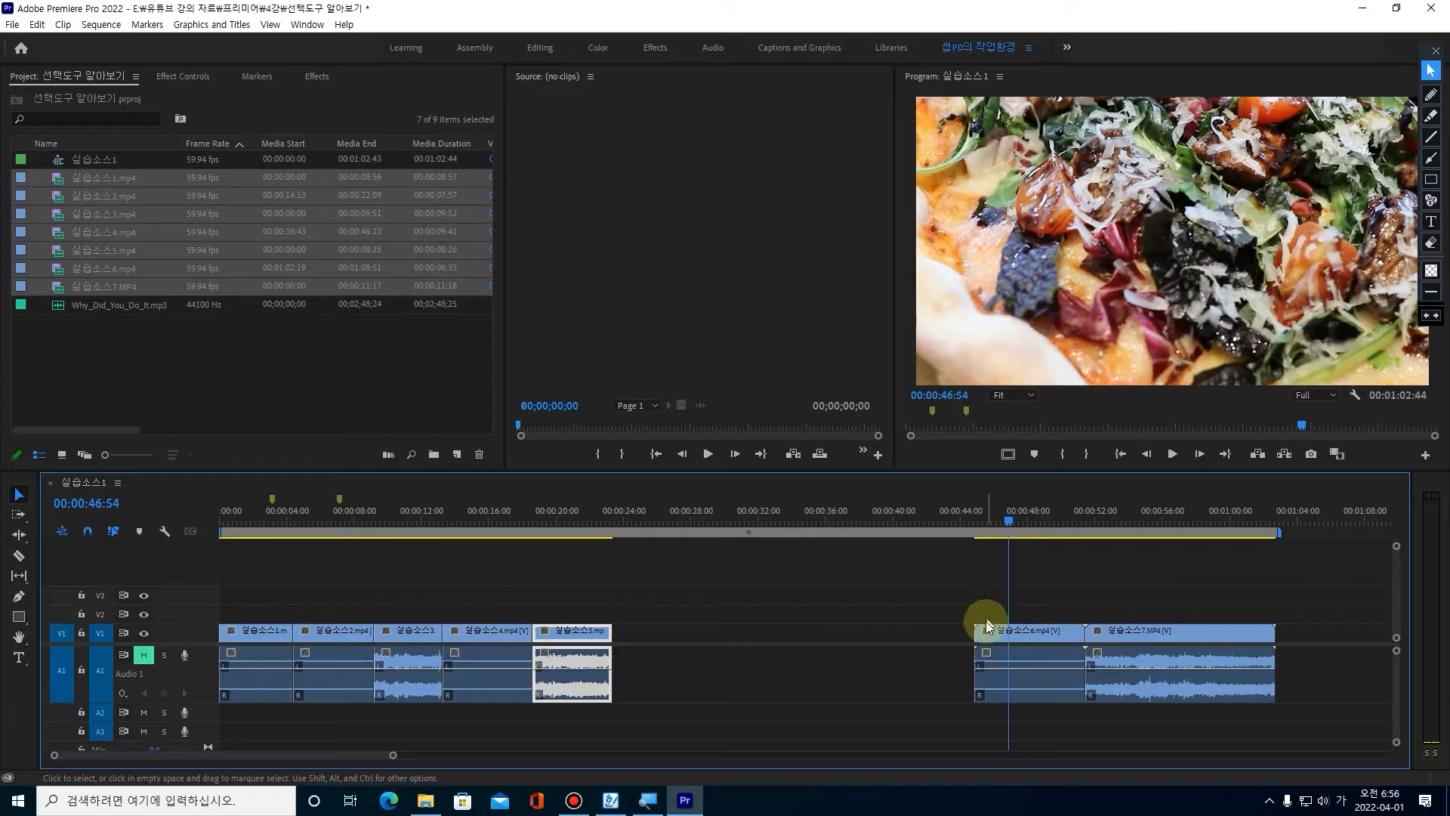
drag(985, 621, 1011, 629)
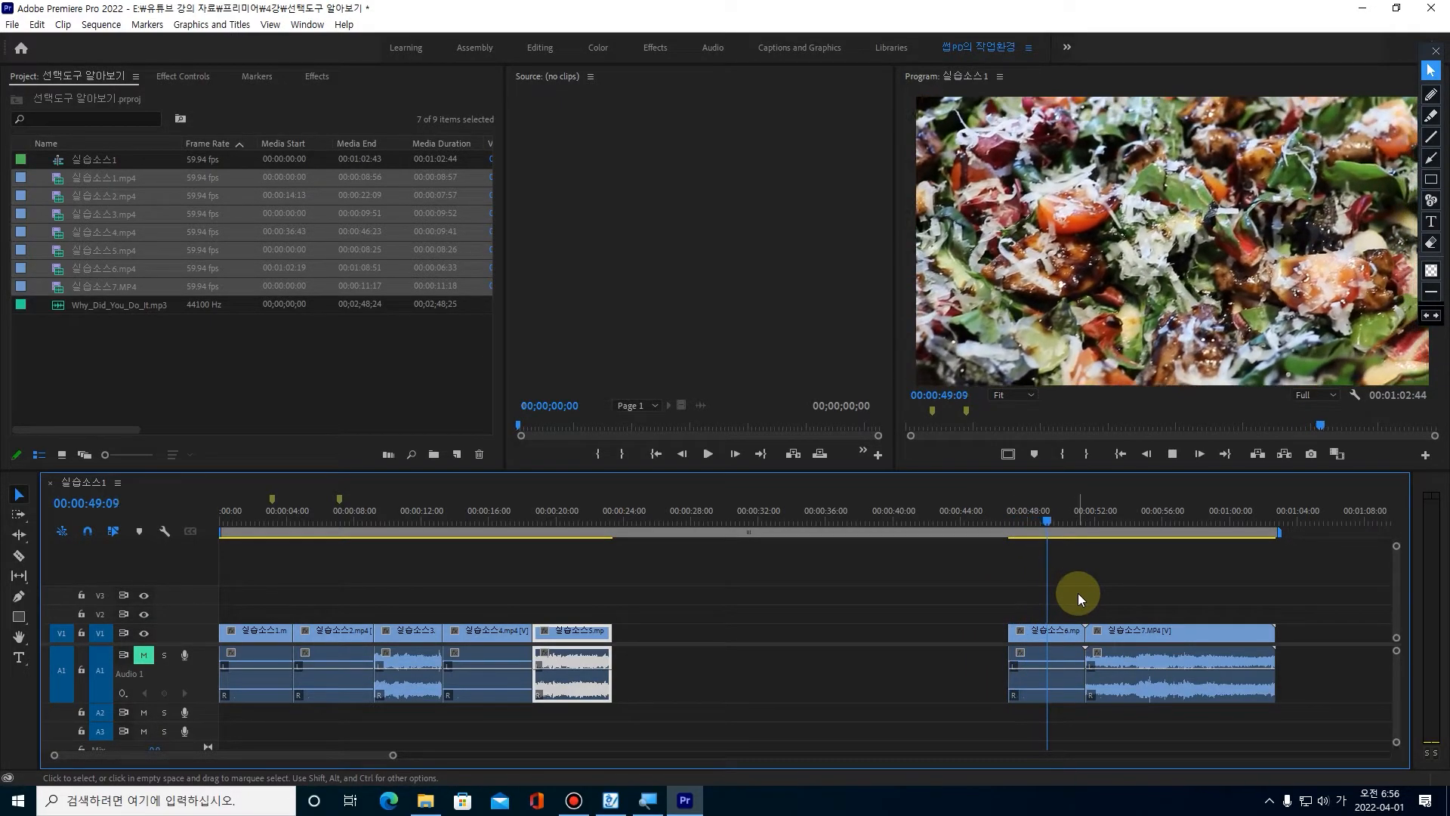
Trim the sixth clip's end to the playhead at 00:00:50:47 and move the clip directly against the fifth clip's end.
key(space)
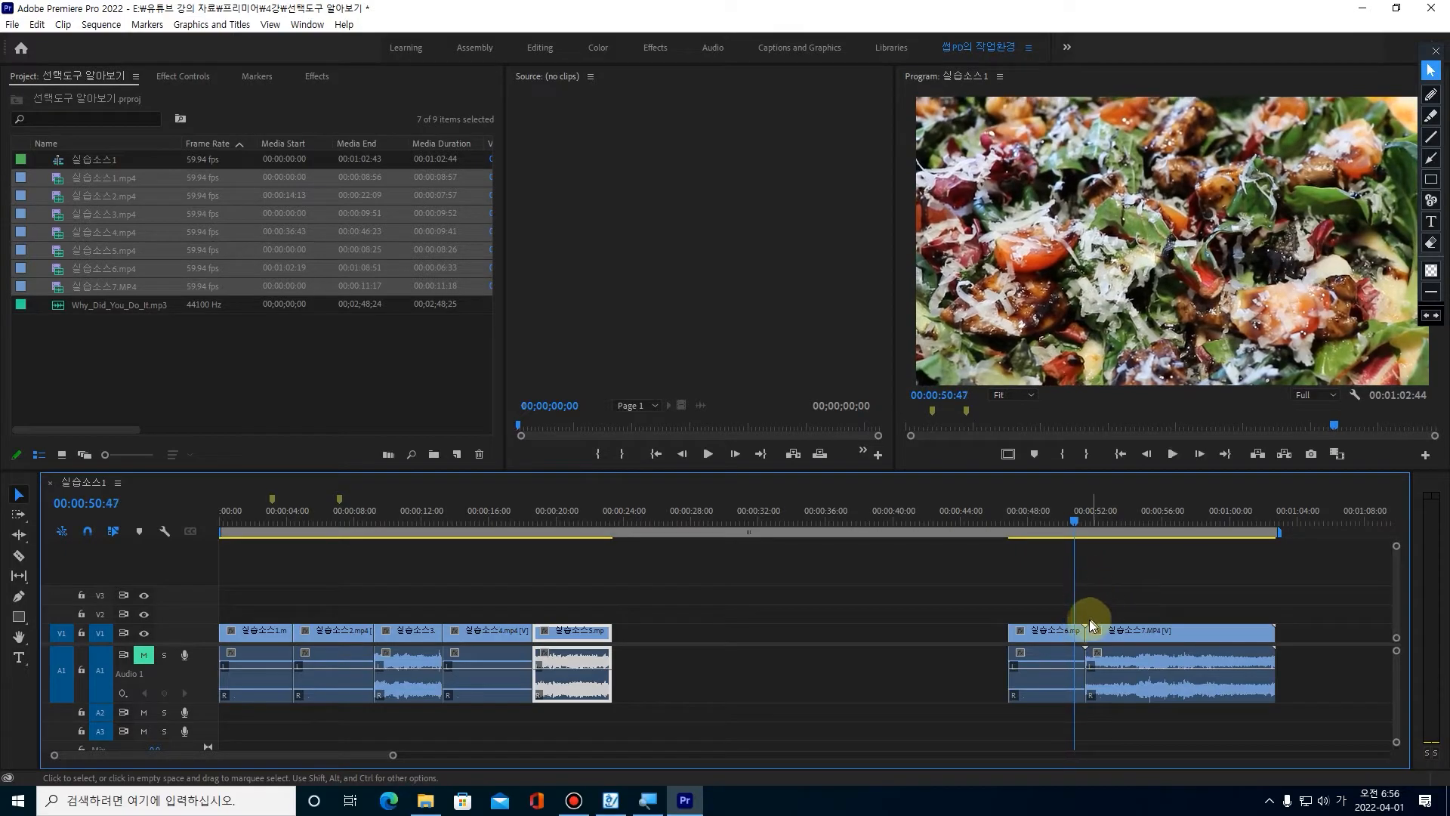
drag(1078, 630, 642, 643)
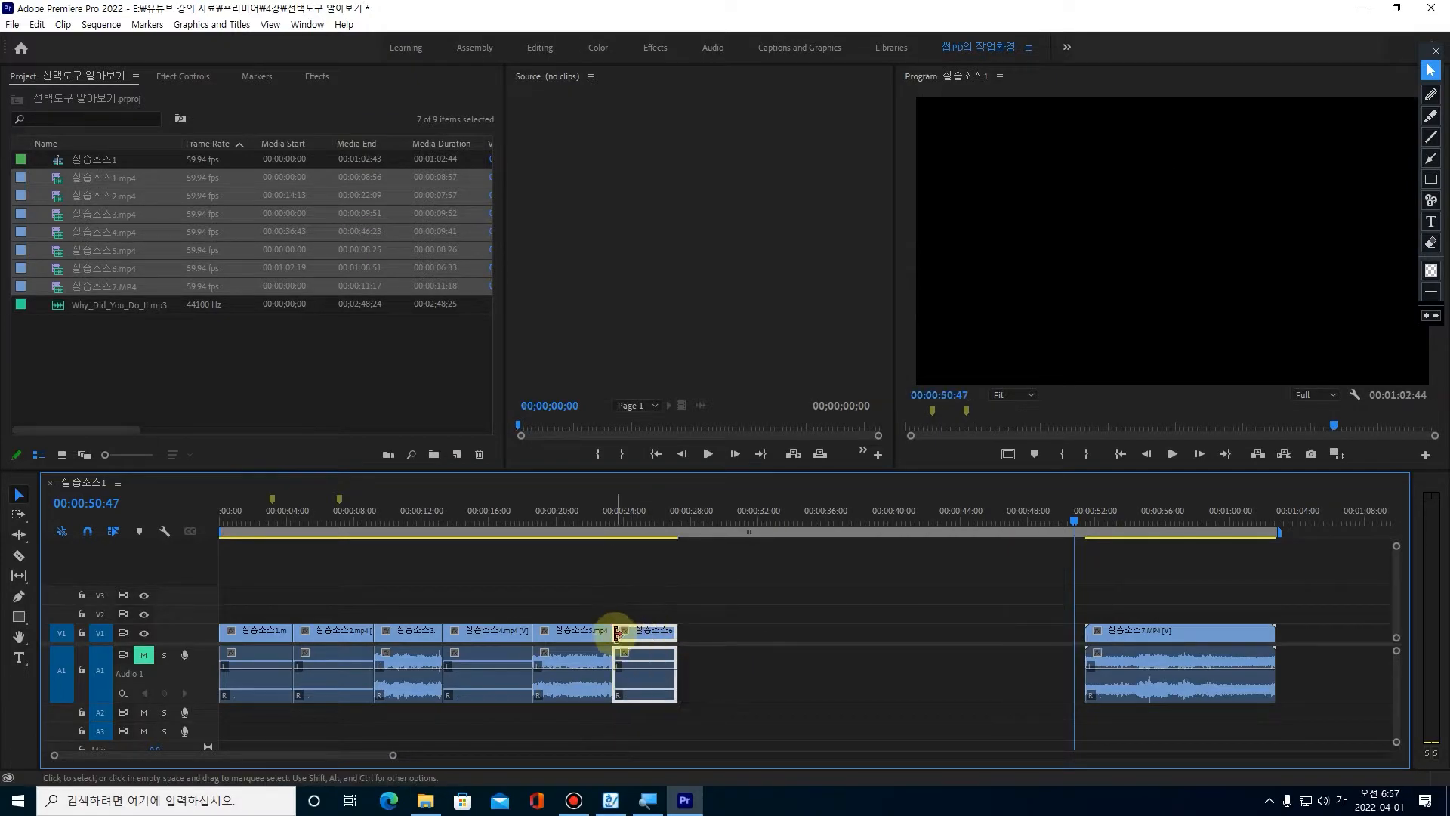
Play the beginning of the seventh clip, place the playhead just after its opening and trim the clip's start to it.
key(space)
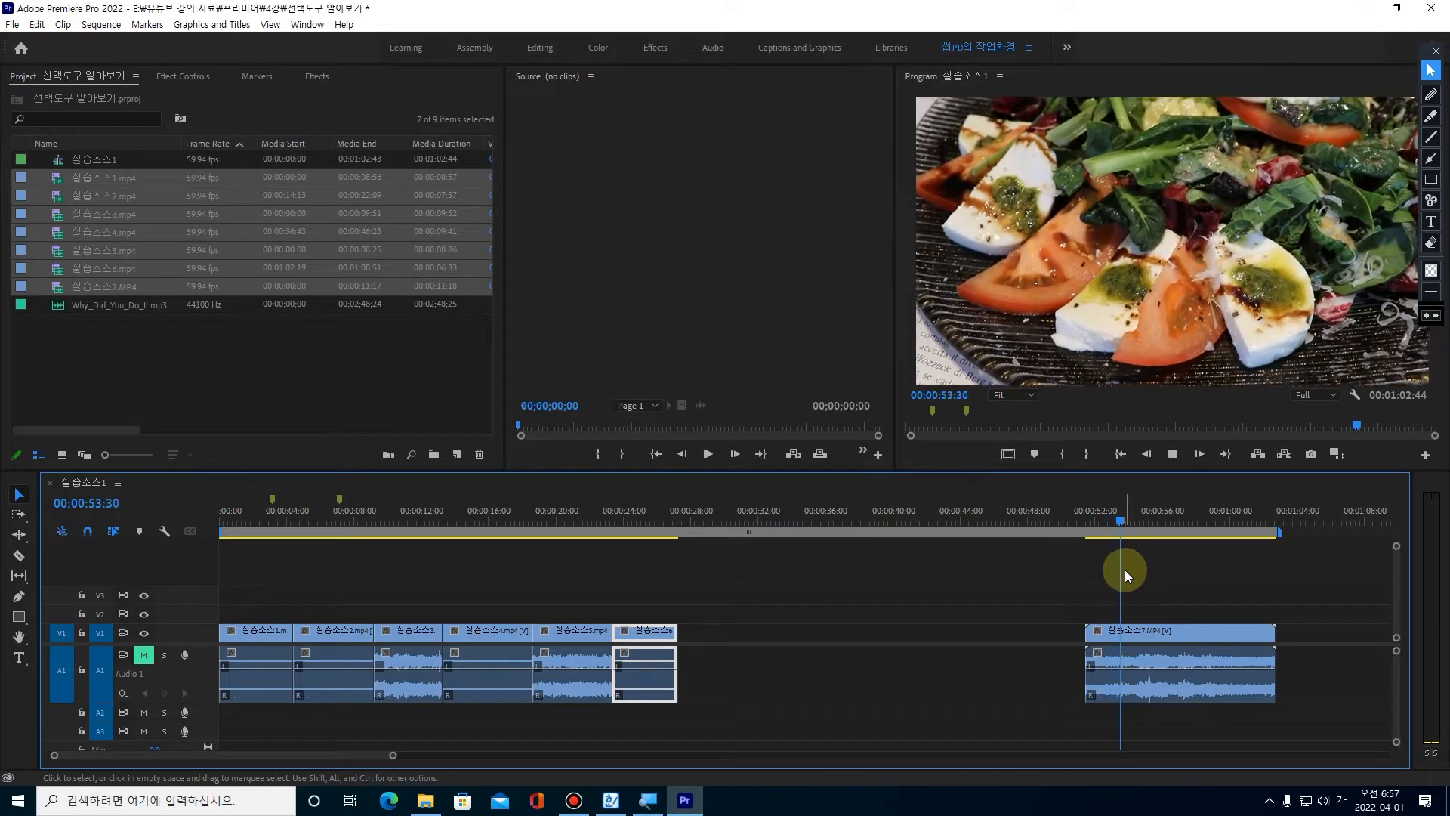
click(1120, 524)
drag(1119, 524, 1104, 527)
drag(1091, 630, 1107, 631)
Play the seventh clip to 00:00:58:25, trim its end to the playhead and move the clip directly against the sixth clip's end.
key(space)
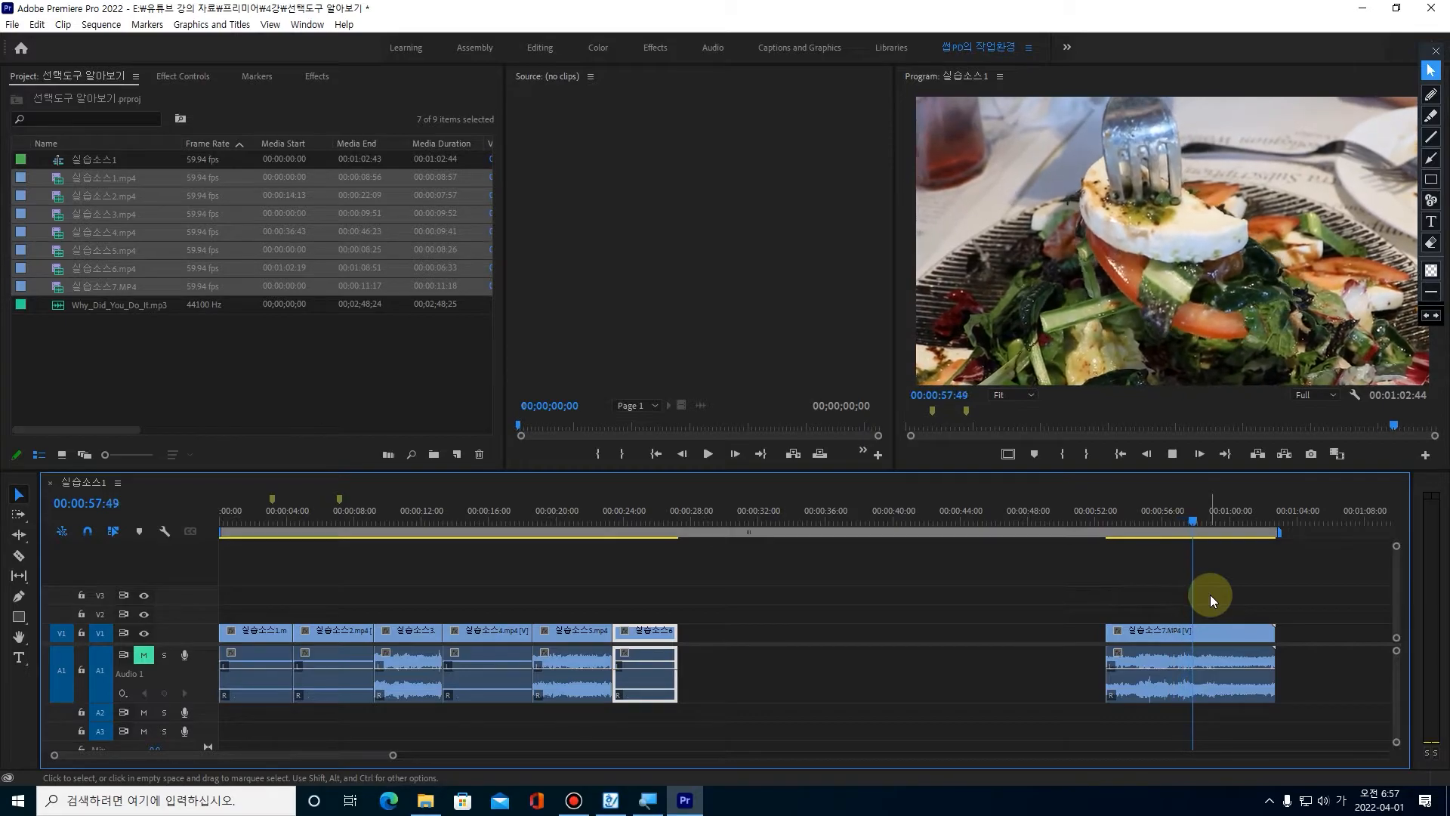
key(space)
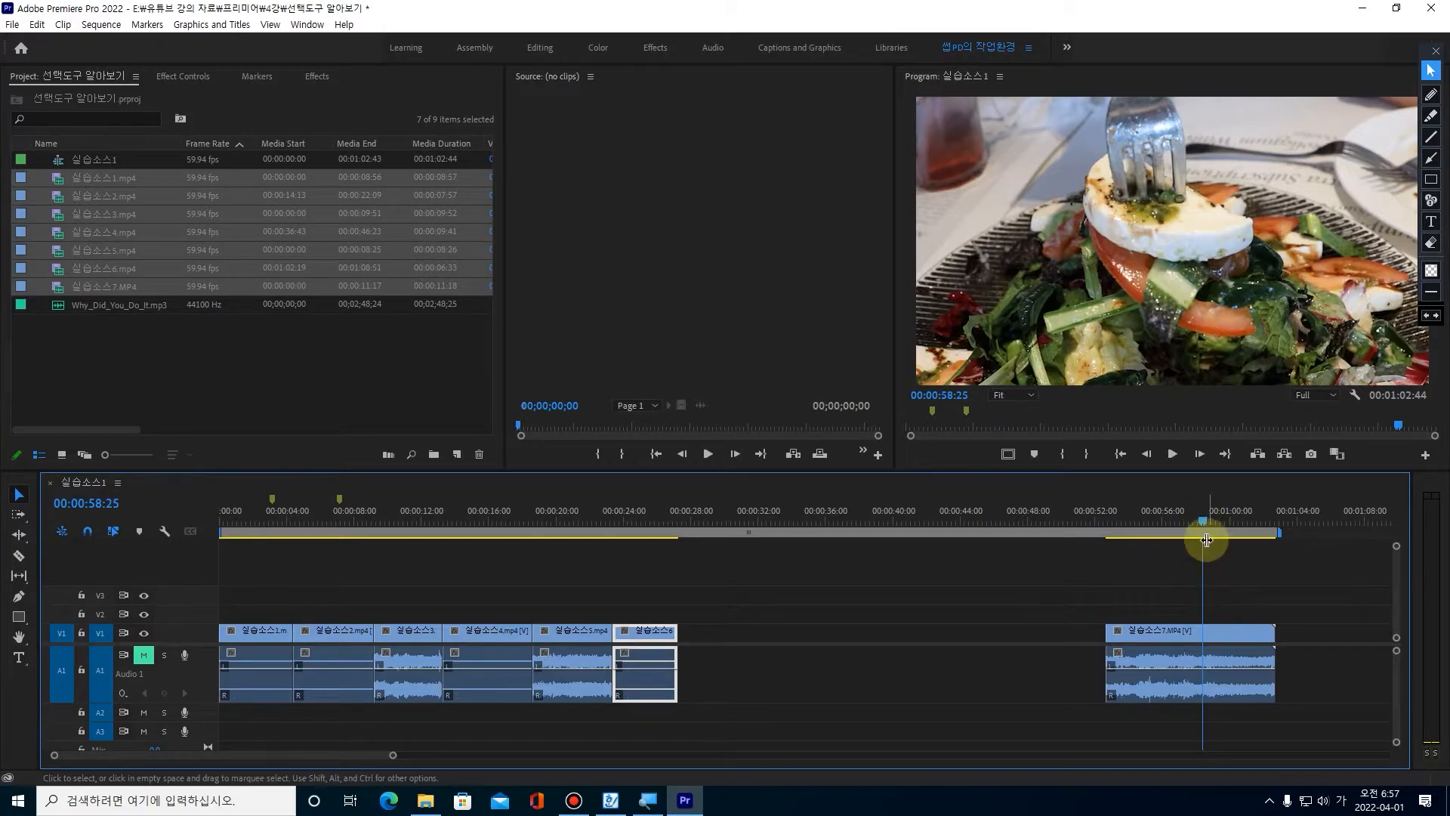
drag(1271, 637, 731, 650)
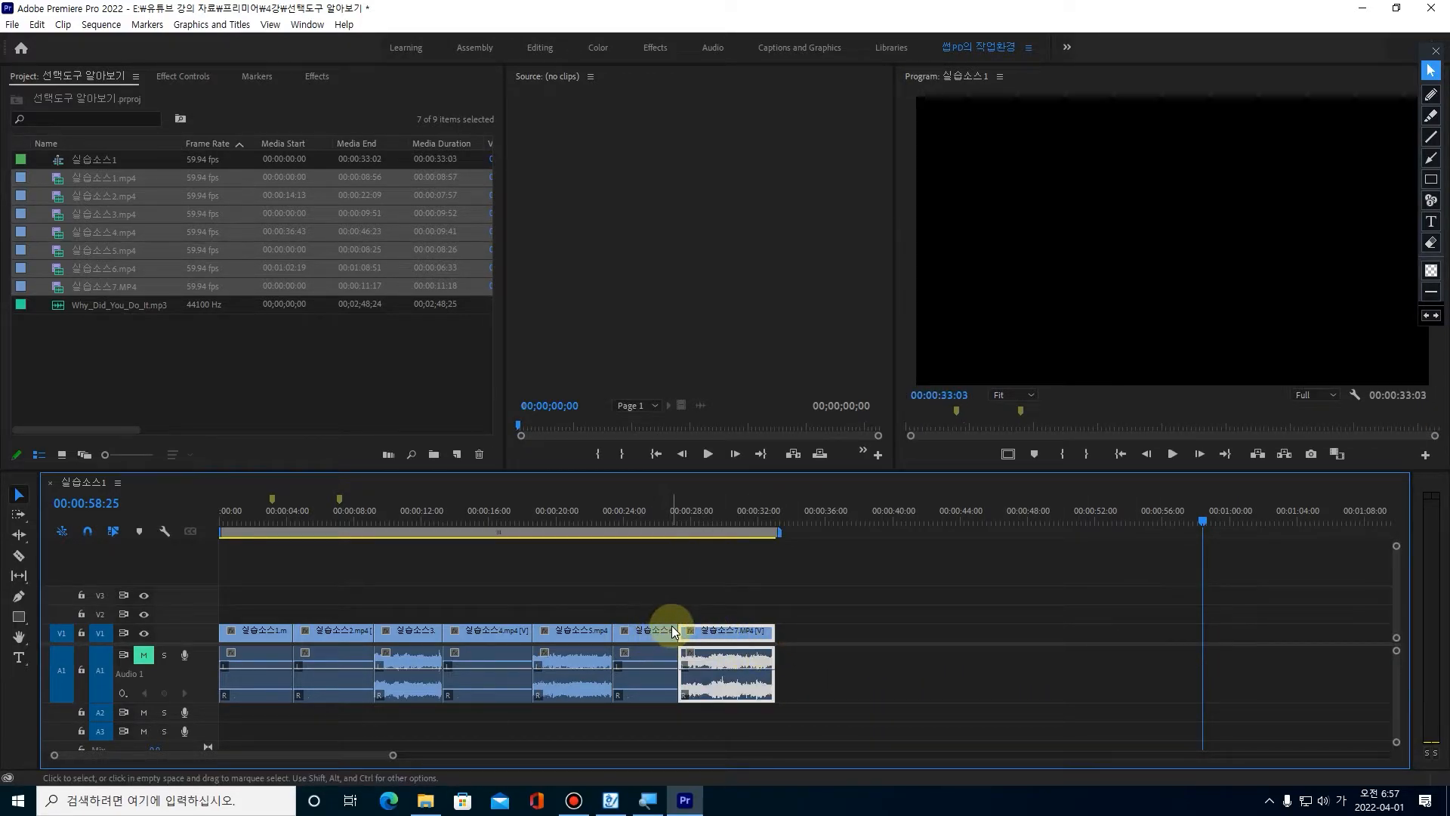
Deselect the clips and play the joined sequence across the cut between the first and second clips from about 00:00:03:54.
click(261, 579)
mouse_move(264, 519)
mouse_down()
mouse_move(254, 531)
mouse_move(280, 538)
mouse_up()
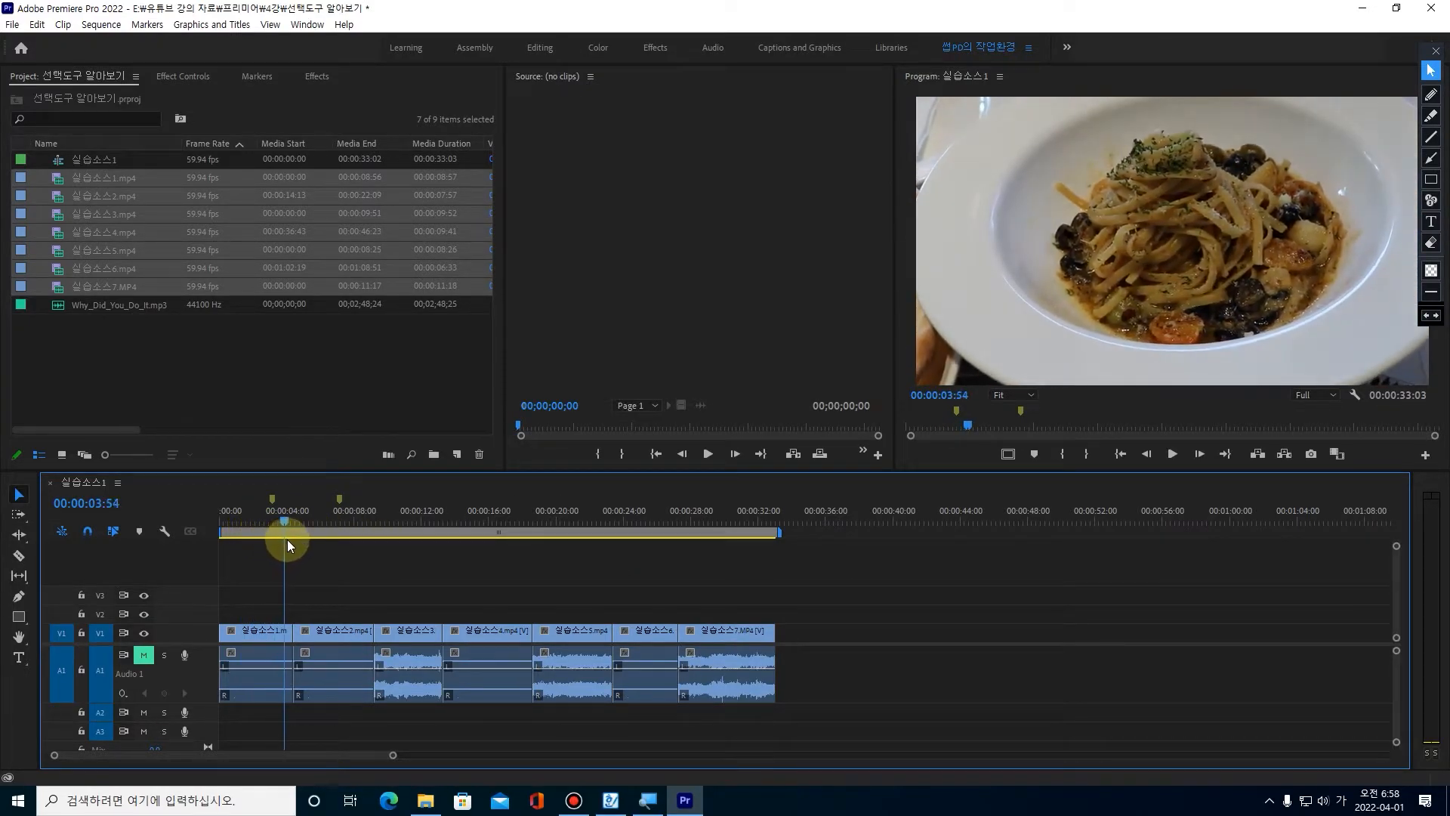
key(space)
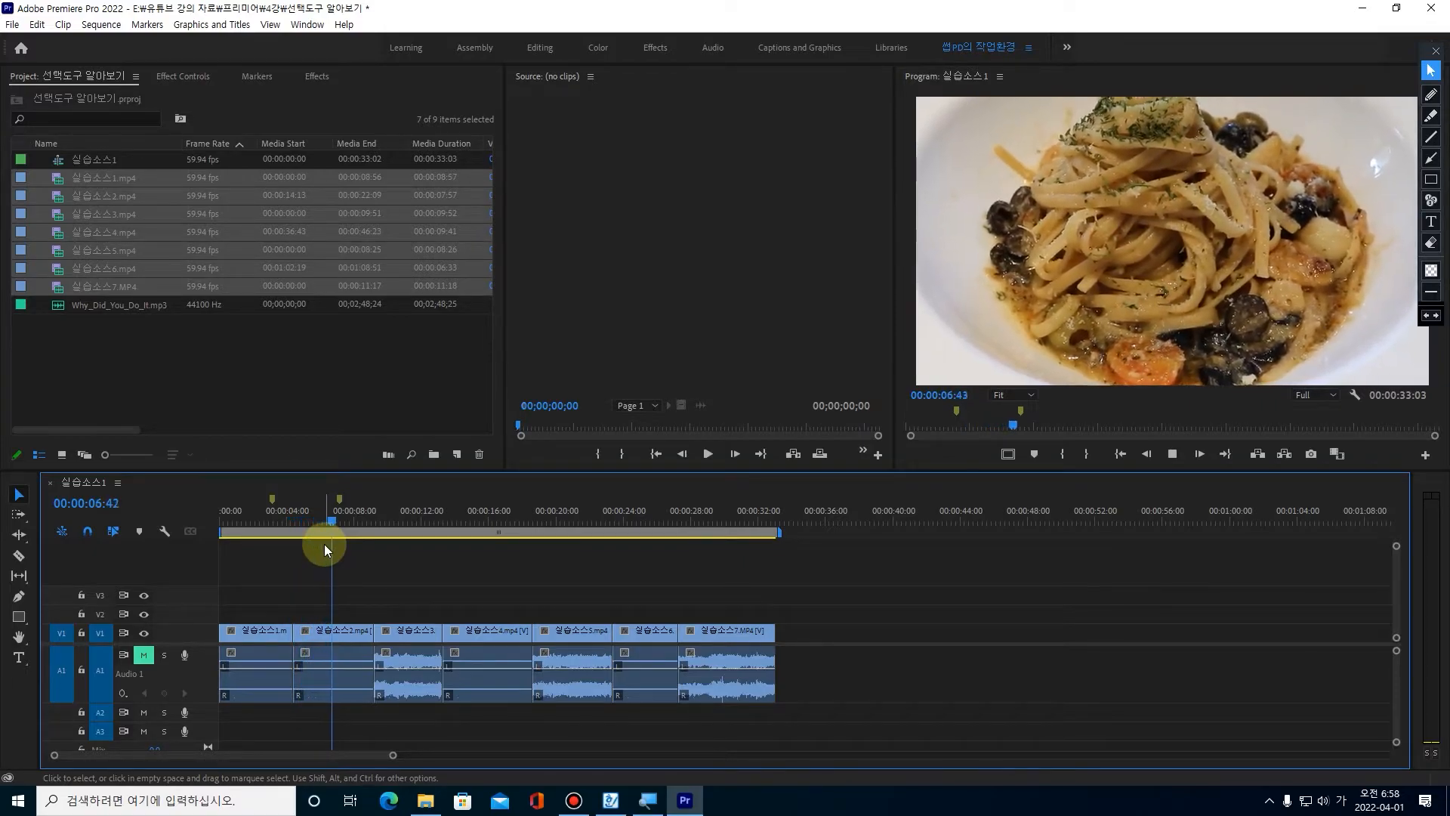
Mark the third clip and both shift directions around it with red pen arrows, and erase all the annotations.
click(1431, 95)
mouse_move(390, 604)
mouse_down()
mouse_move(425, 627)
mouse_move(436, 607)
mouse_up()
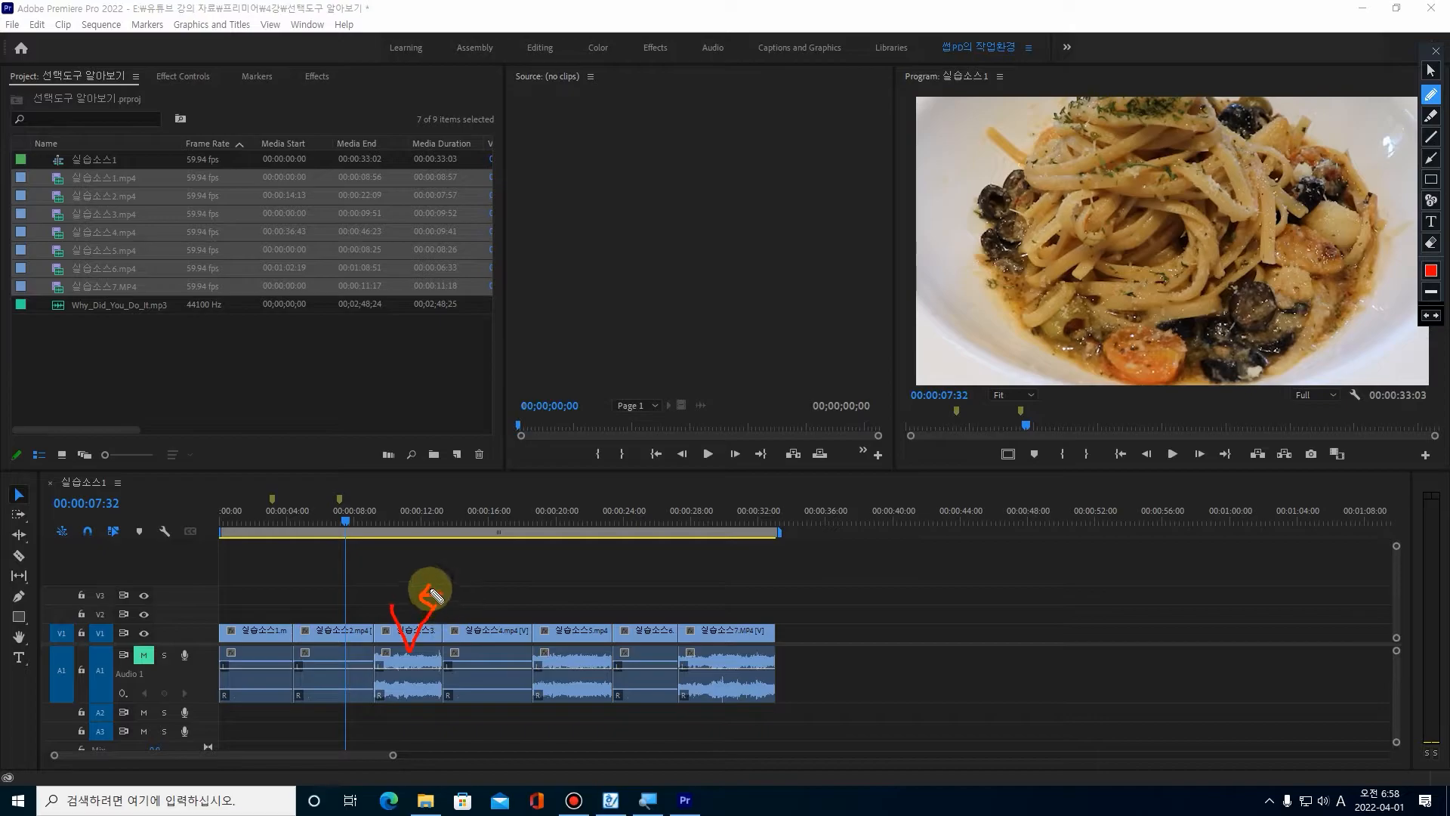
drag(434, 585, 474, 572)
drag(387, 582, 356, 583)
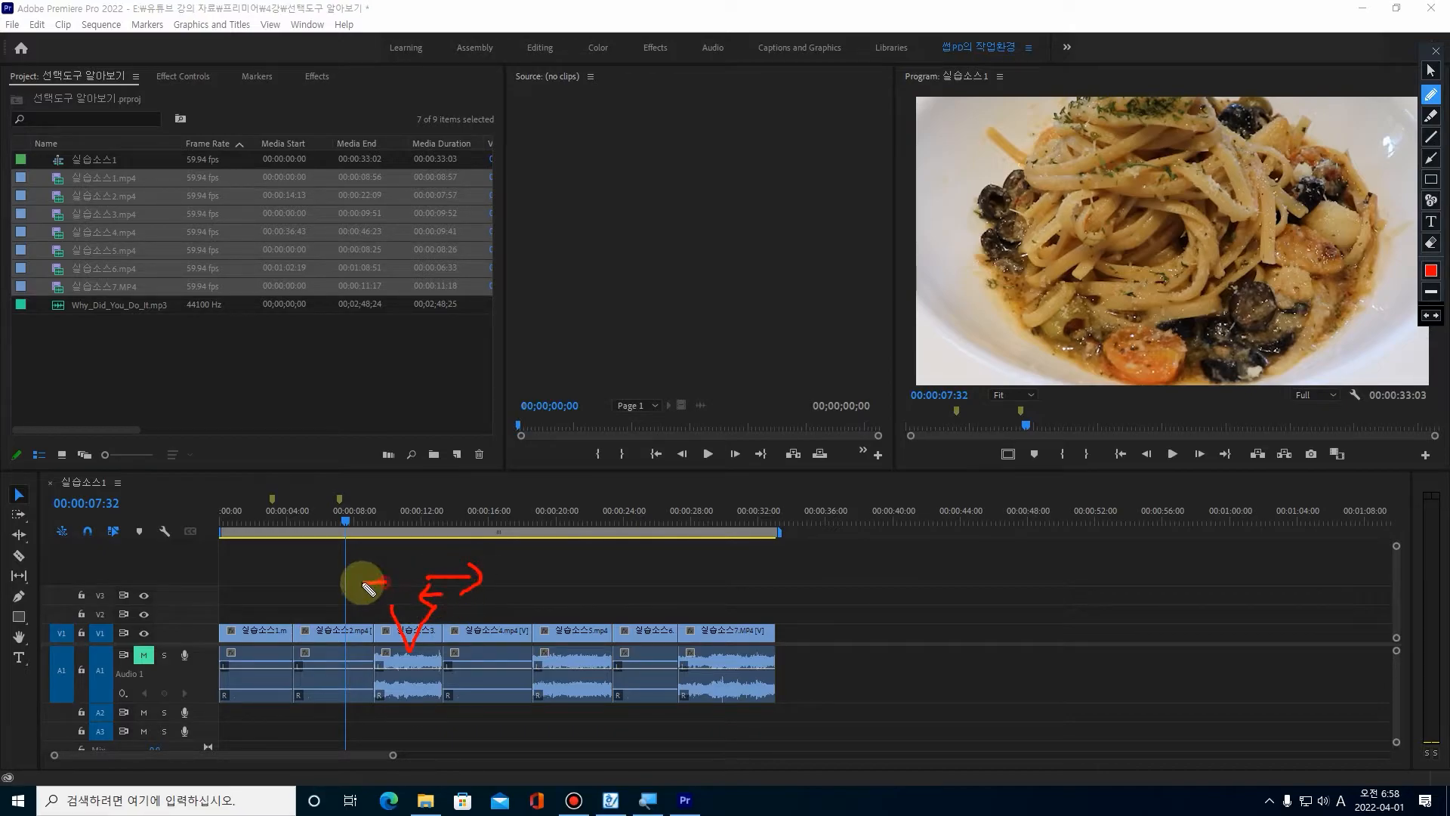
drag(515, 607, 553, 604)
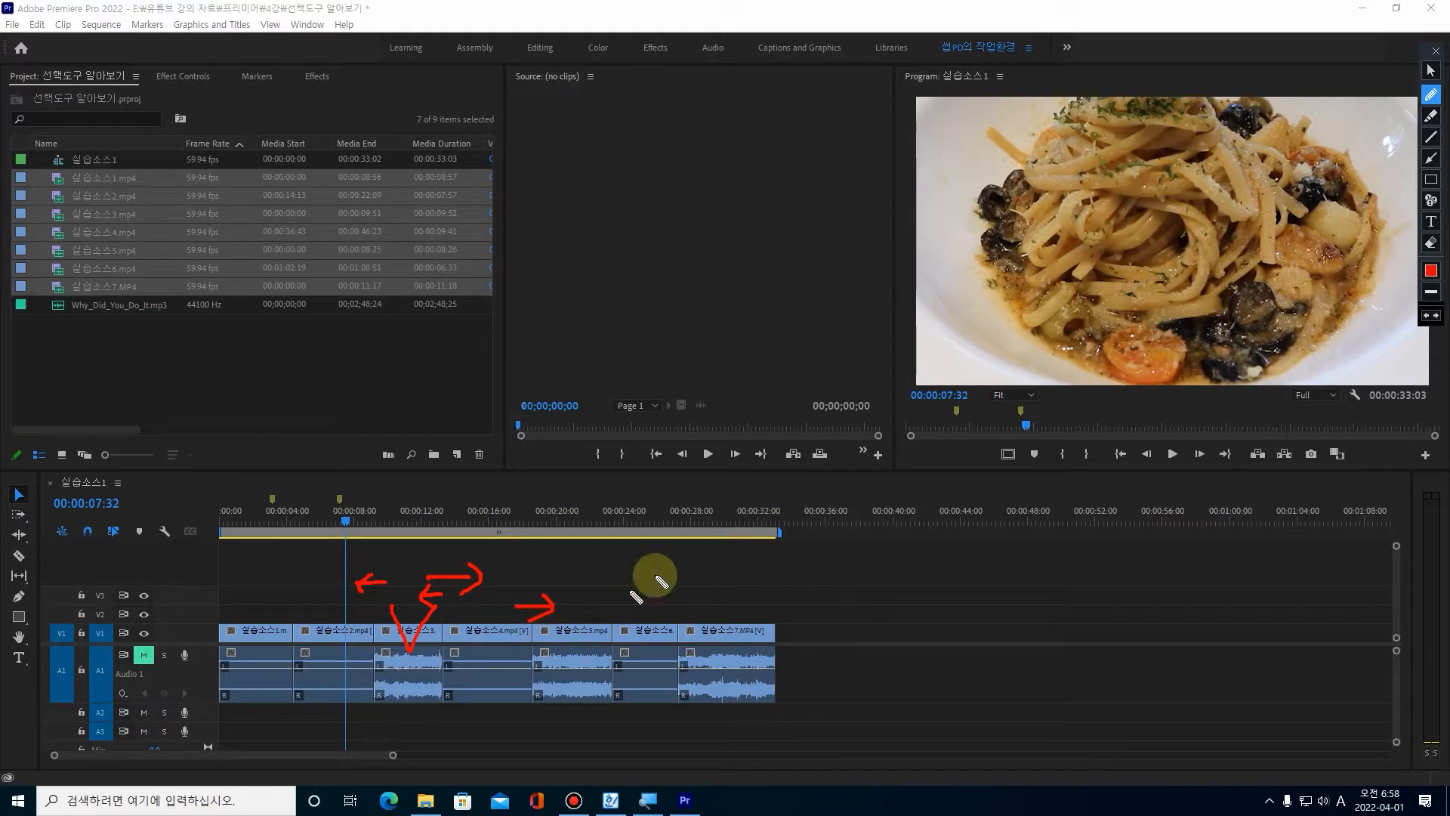
double_click(1429, 243)
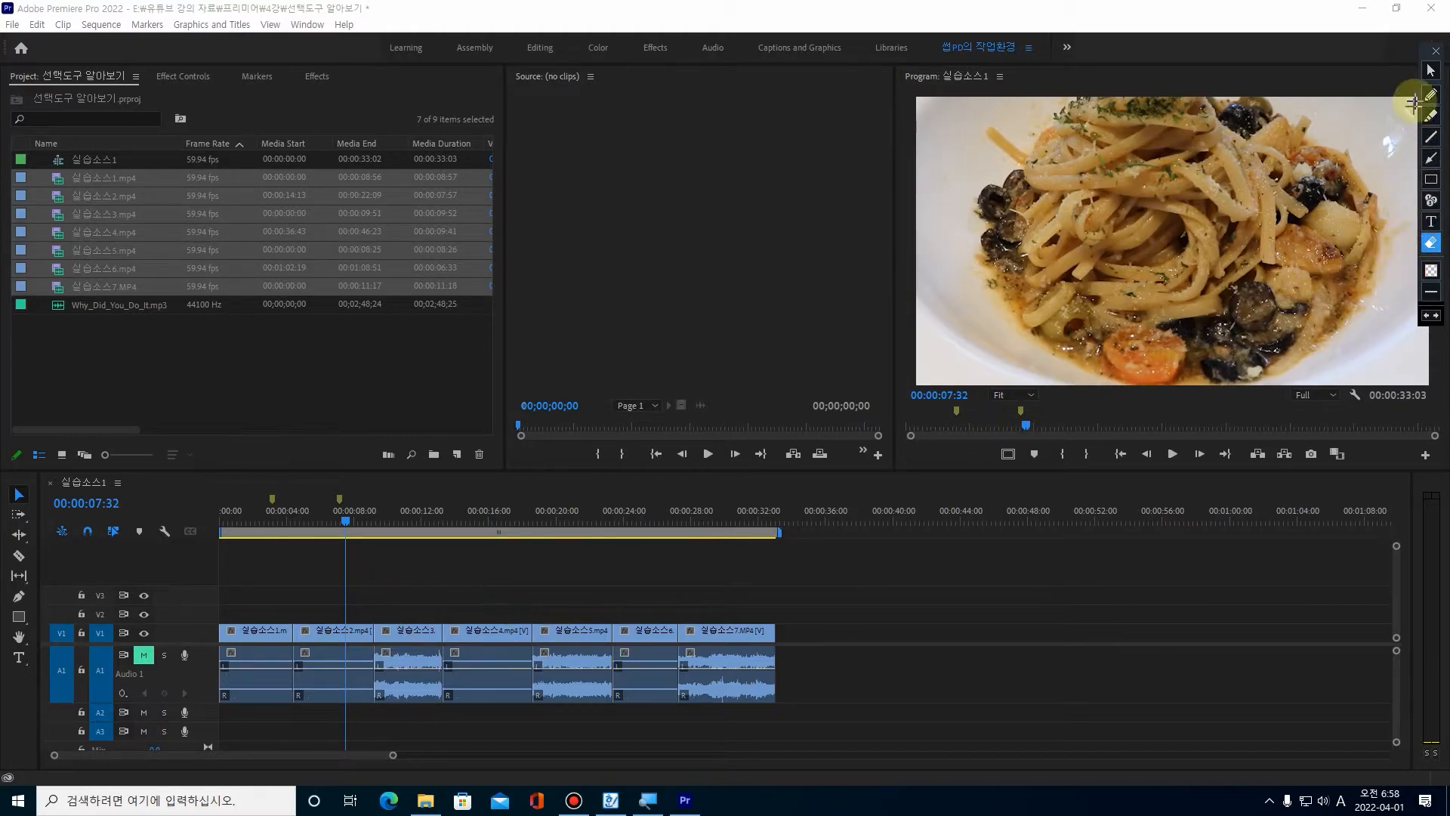
With the Selection tool active, play the sequence into the third clip and place the playhead at 00:00:12:55 near its end.
click(21, 494)
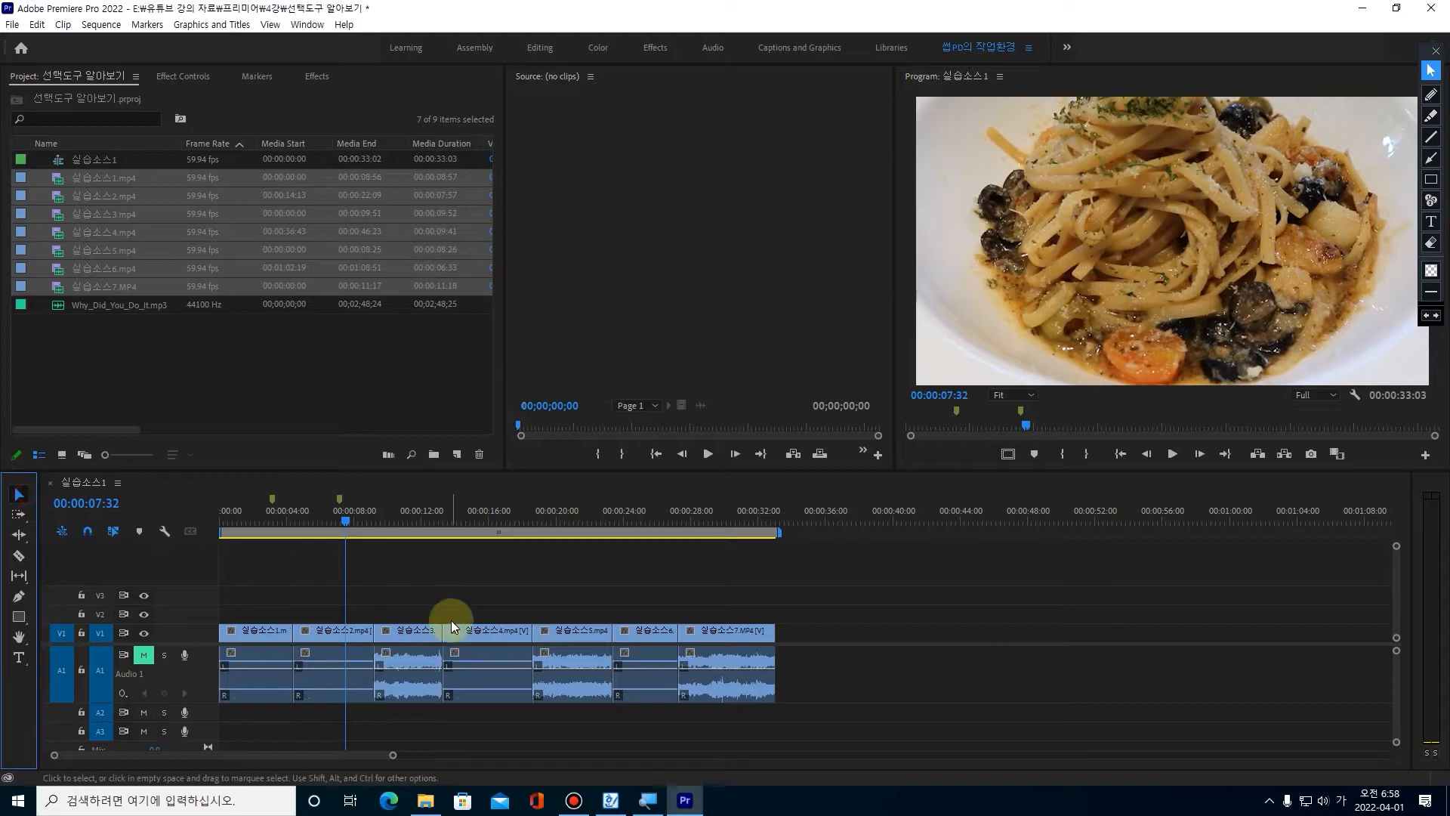
drag(351, 518, 355, 527)
key(space)
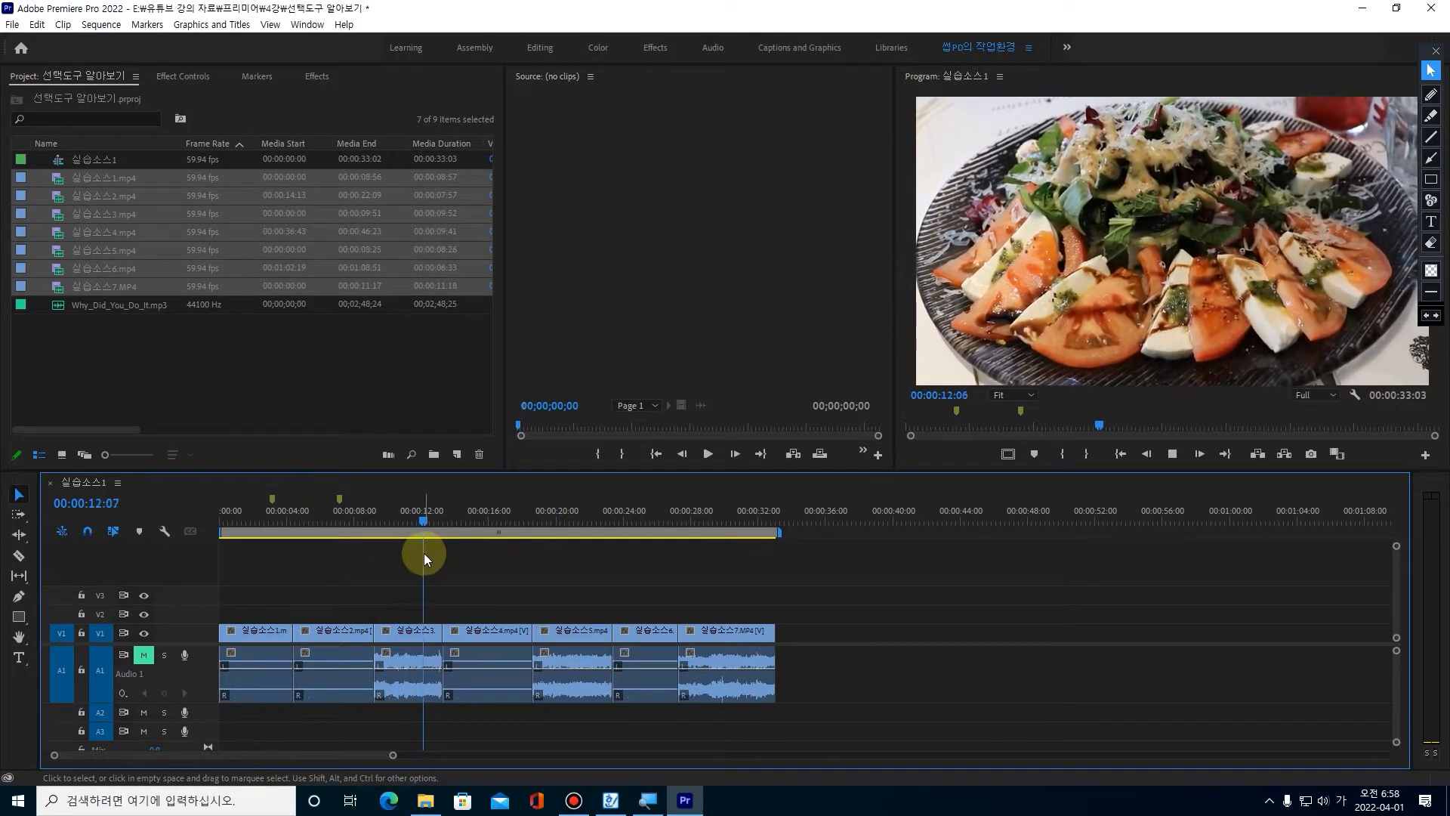
click(427, 520)
drag(423, 521, 437, 518)
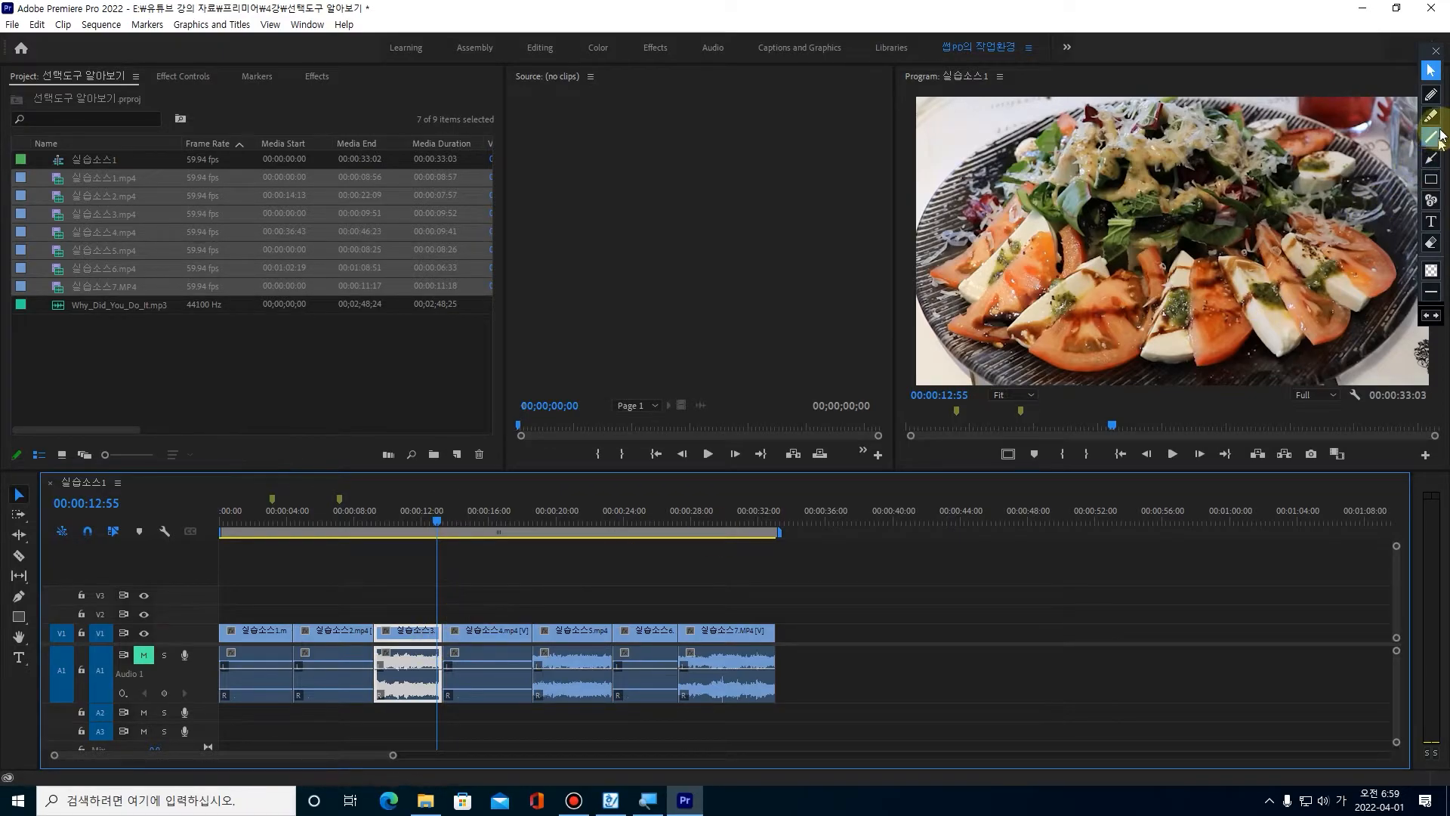
Mark the Selection tool and the third clip's trim directions with red pen strokes and arrows.
click(1431, 95)
drag(411, 621, 431, 607)
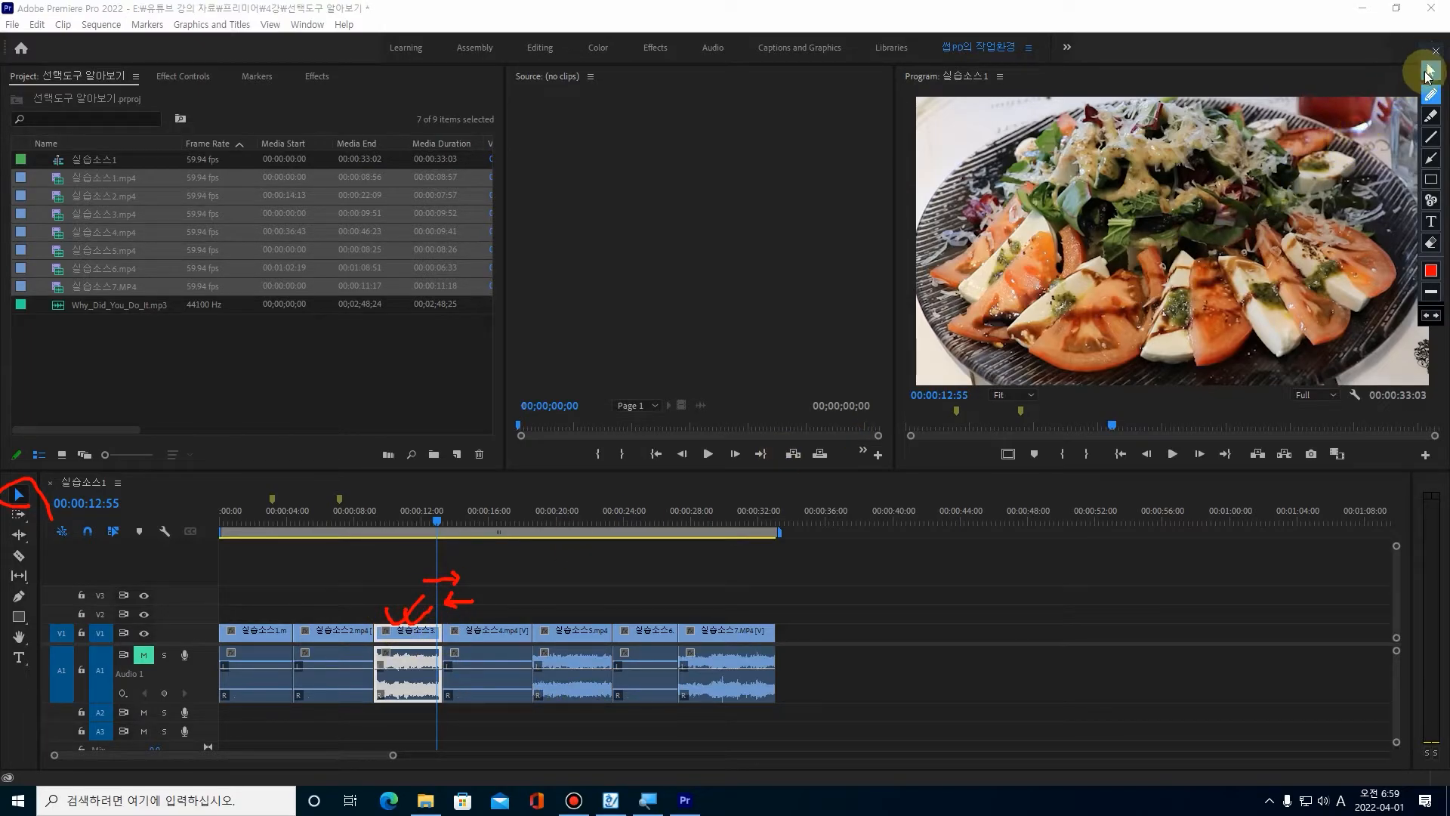
Try to extend the third clip's end over the adjoining fourth clip with the Selection tool.
click(36, 496)
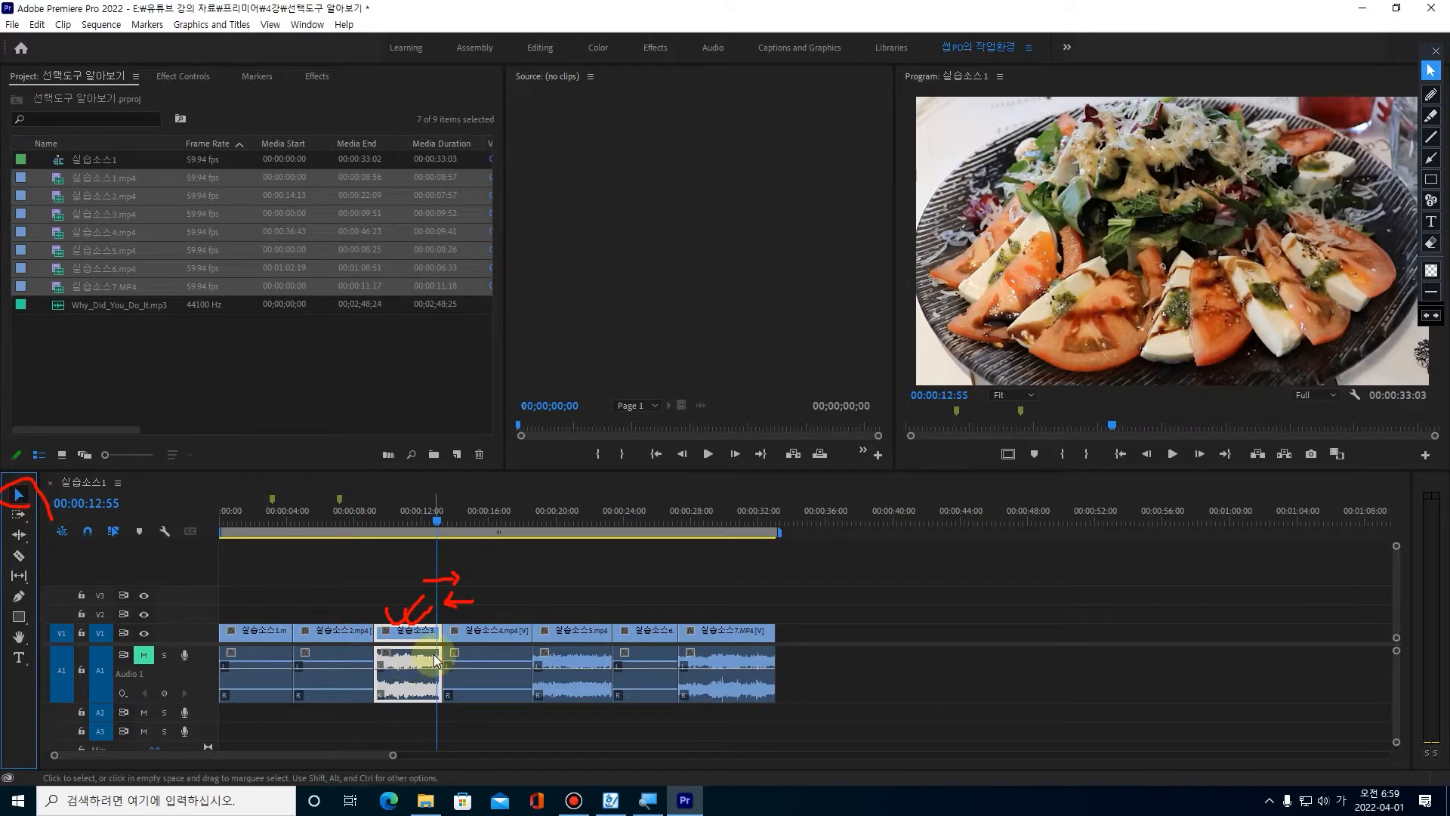
drag(436, 633, 452, 637)
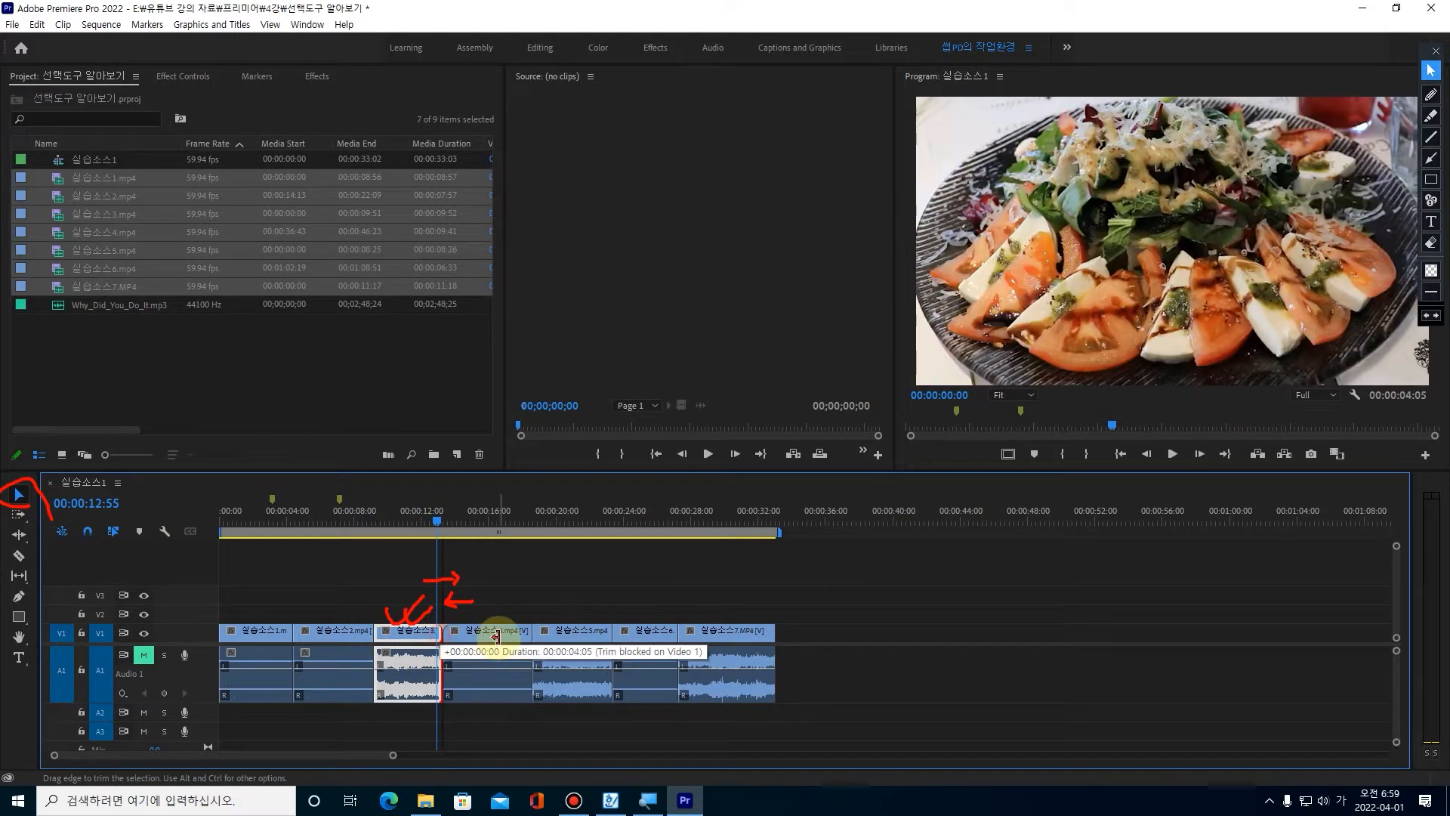
Circle the clips following the third clip and mark the trim directions with red pen arrows, and erase all the annotations.
click(1427, 102)
mouse_move(477, 624)
mouse_down()
mouse_move(619, 722)
mouse_move(757, 719)
mouse_move(764, 626)
mouse_move(503, 643)
mouse_up()
mouse_move(489, 725)
mouse_down()
mouse_move(453, 721)
mouse_move(454, 749)
mouse_up()
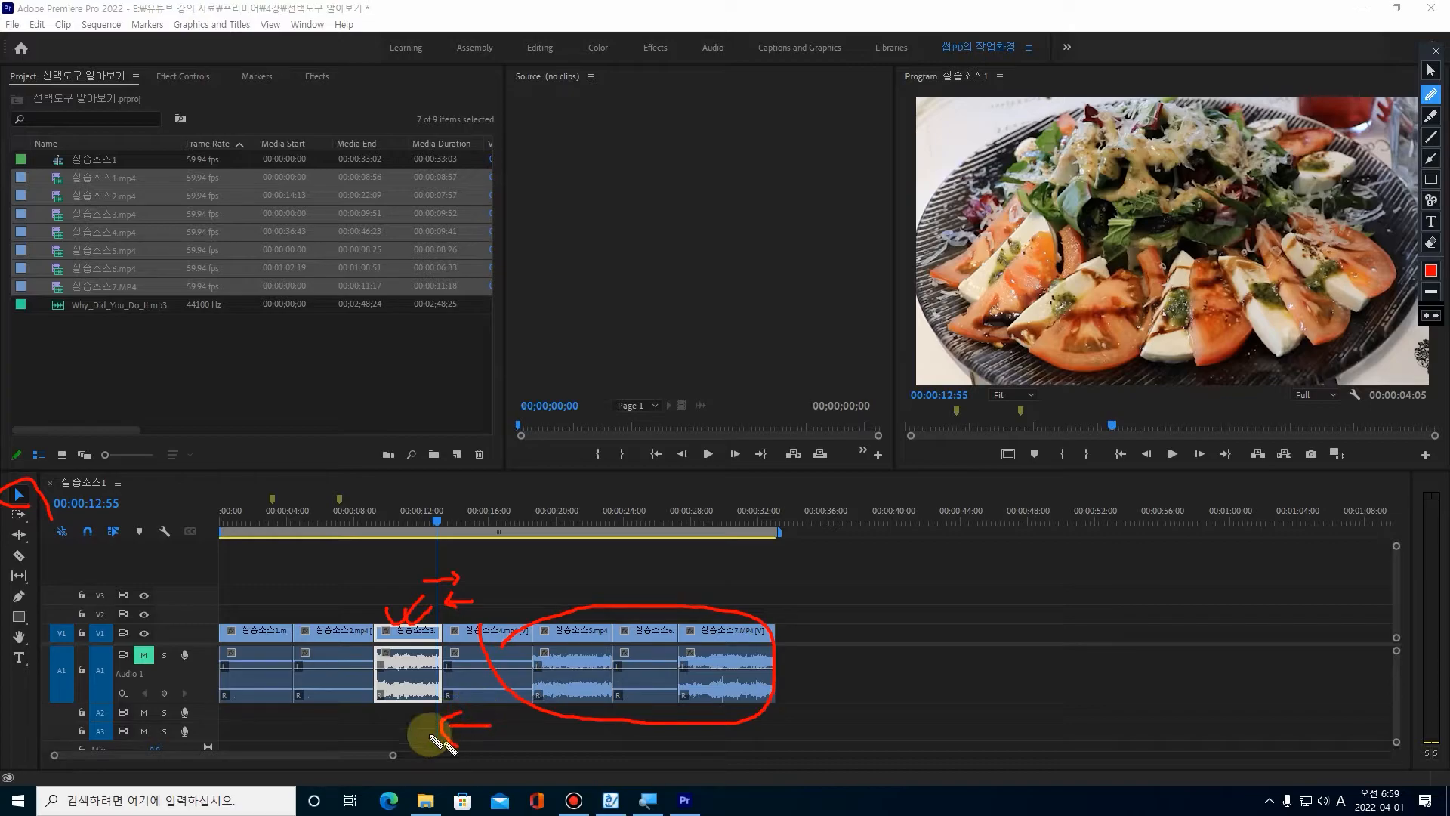
mouse_move(410, 664)
mouse_down()
mouse_move(454, 664)
mouse_move(461, 681)
mouse_move(693, 670)
mouse_move(490, 599)
mouse_move(554, 597)
mouse_up()
drag(542, 580, 546, 612)
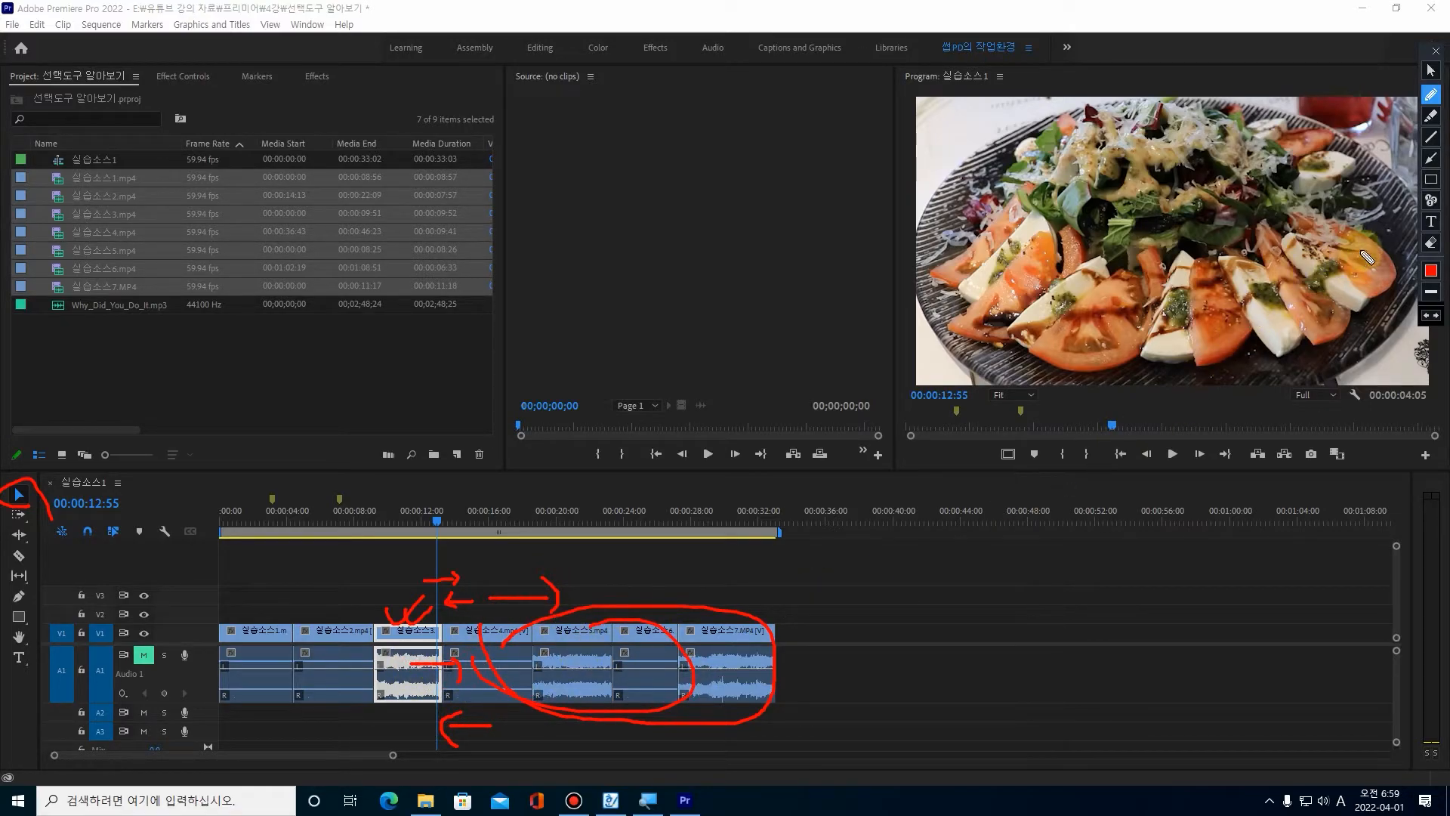
click(1431, 242)
click(1427, 73)
Try shifting the fourth through seventh clips later and extending the third clip's end into the gap, and undo both changes.
click(22, 500)
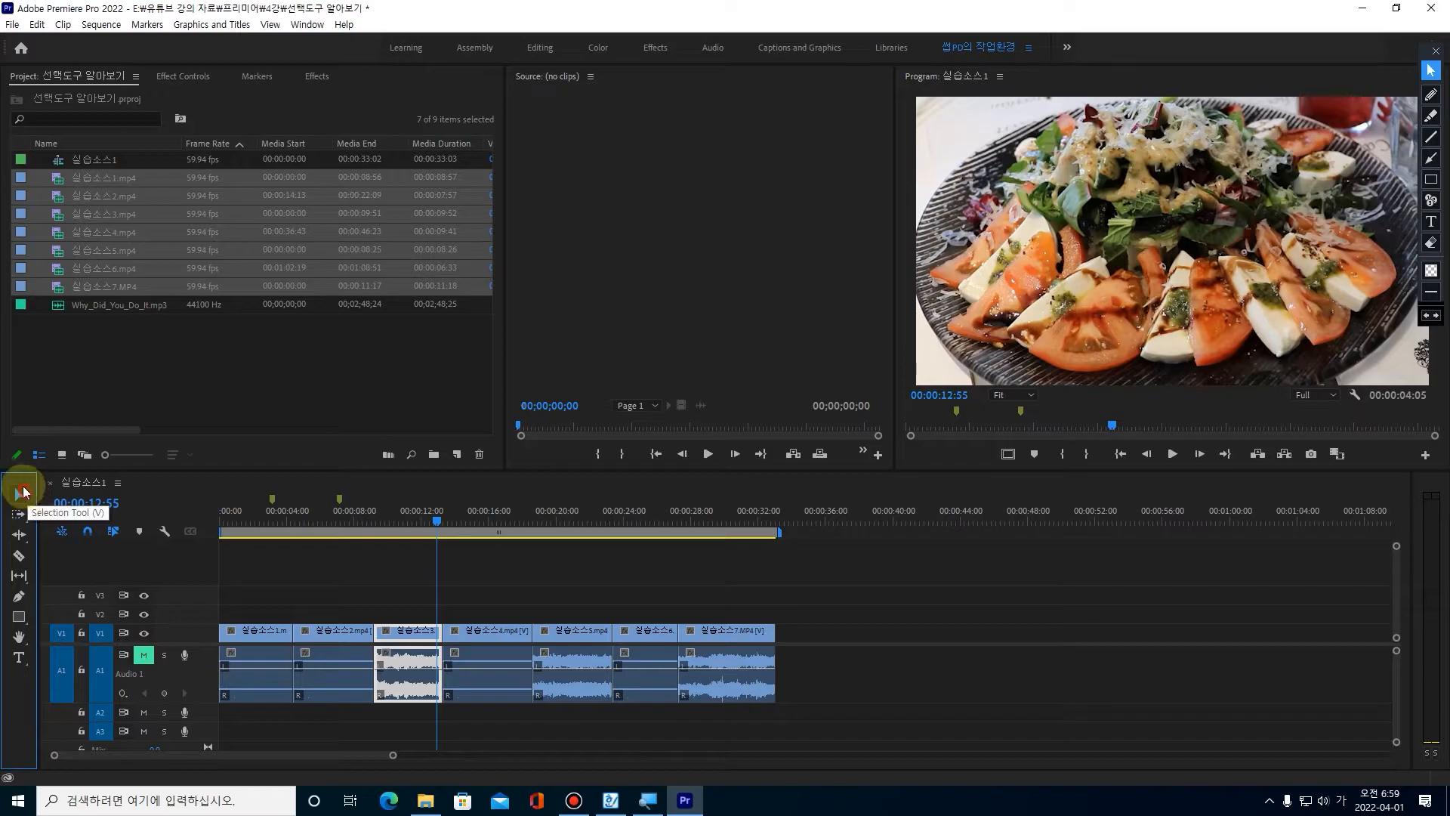
drag(800, 734, 543, 632)
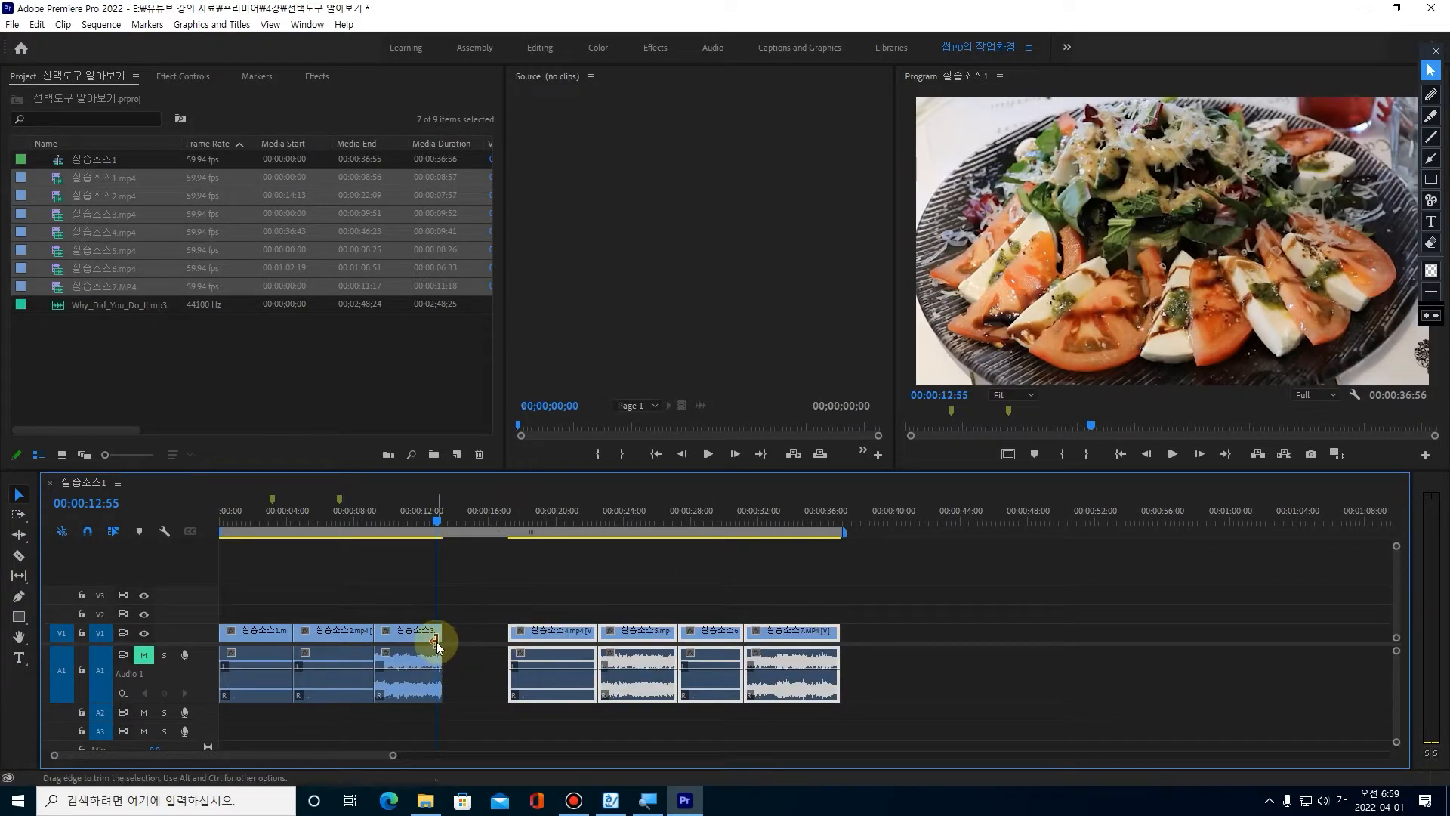
drag(442, 631, 467, 635)
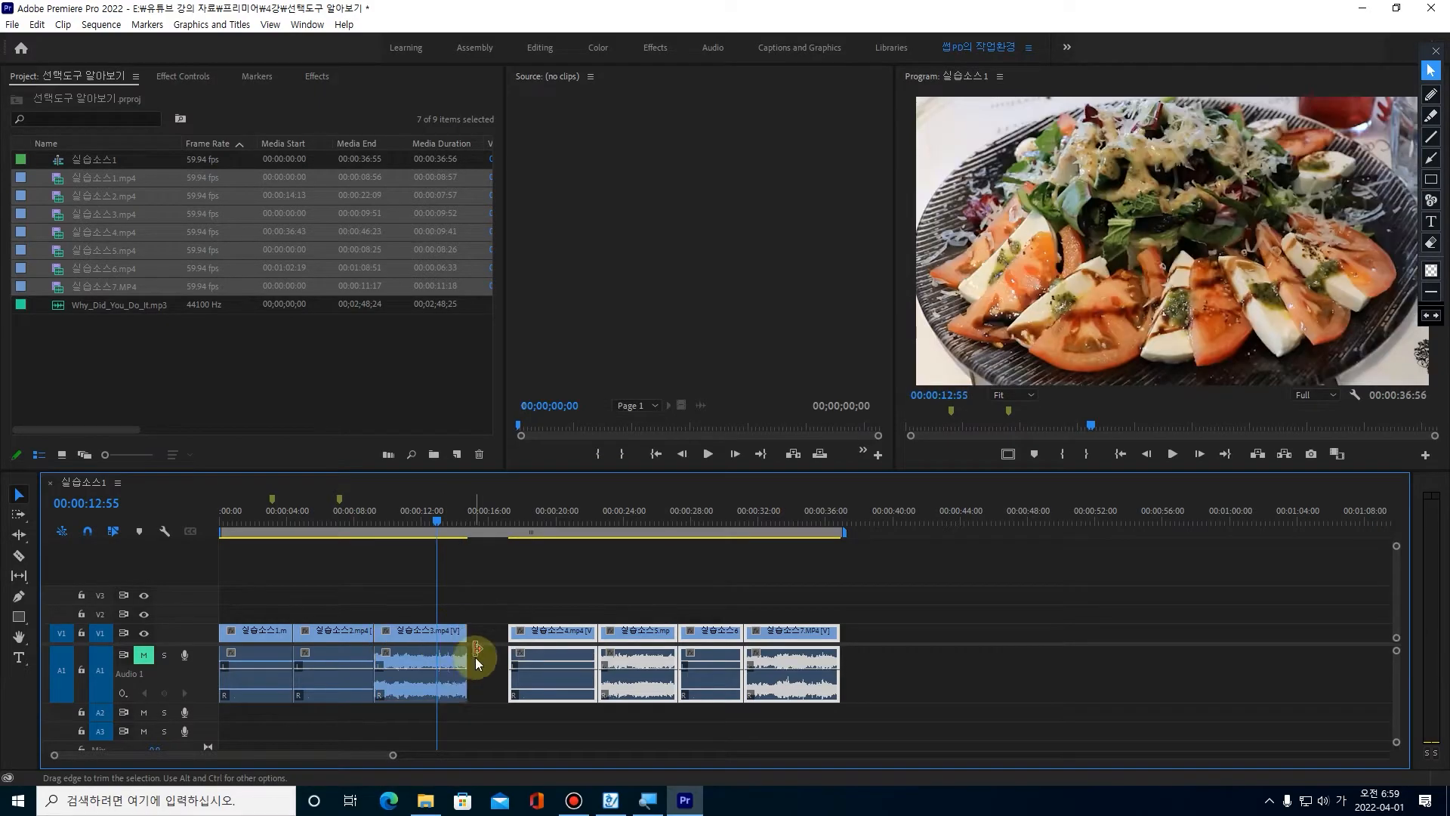
key(ctrl+z)
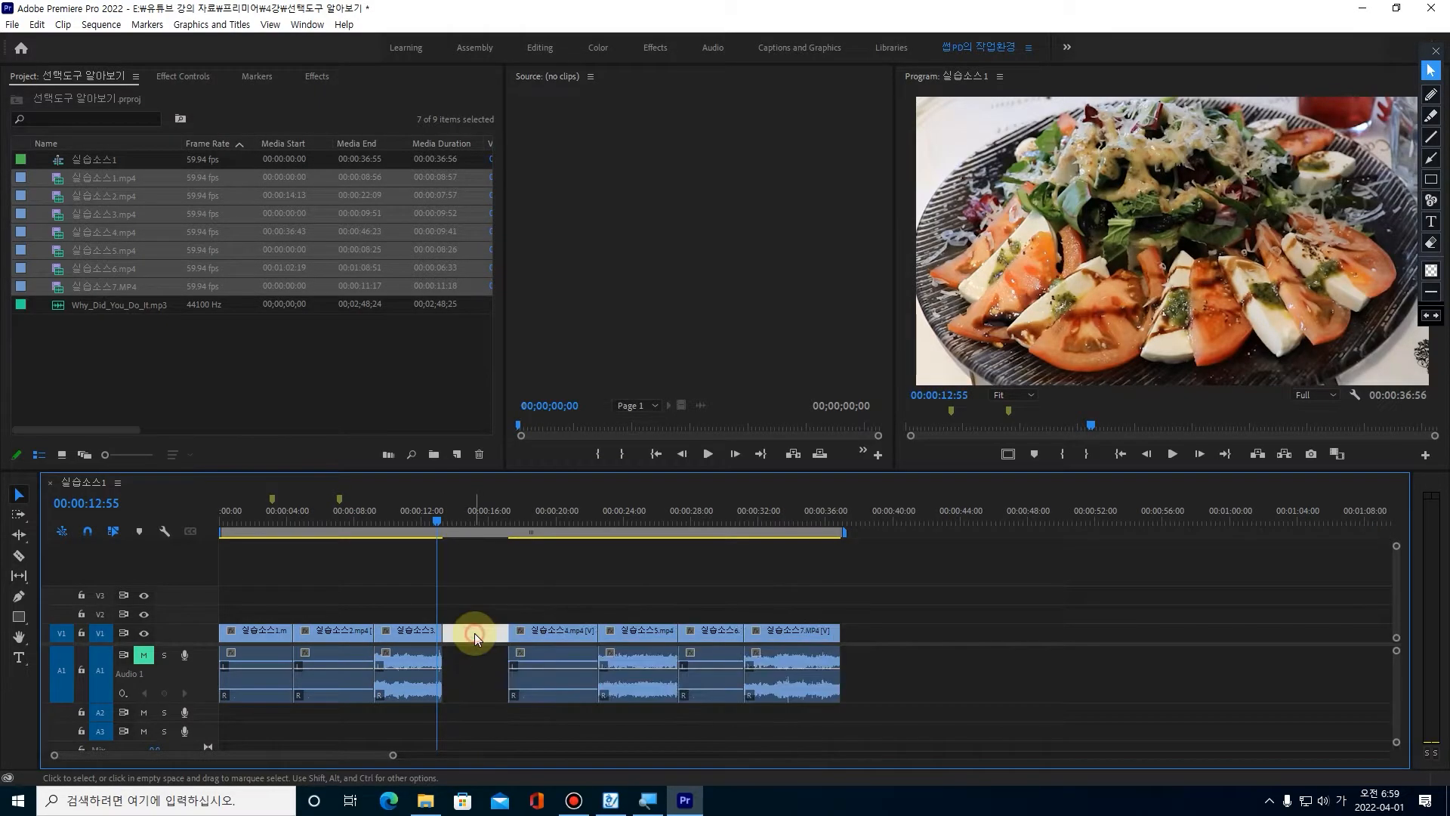
key(ctrl+z)
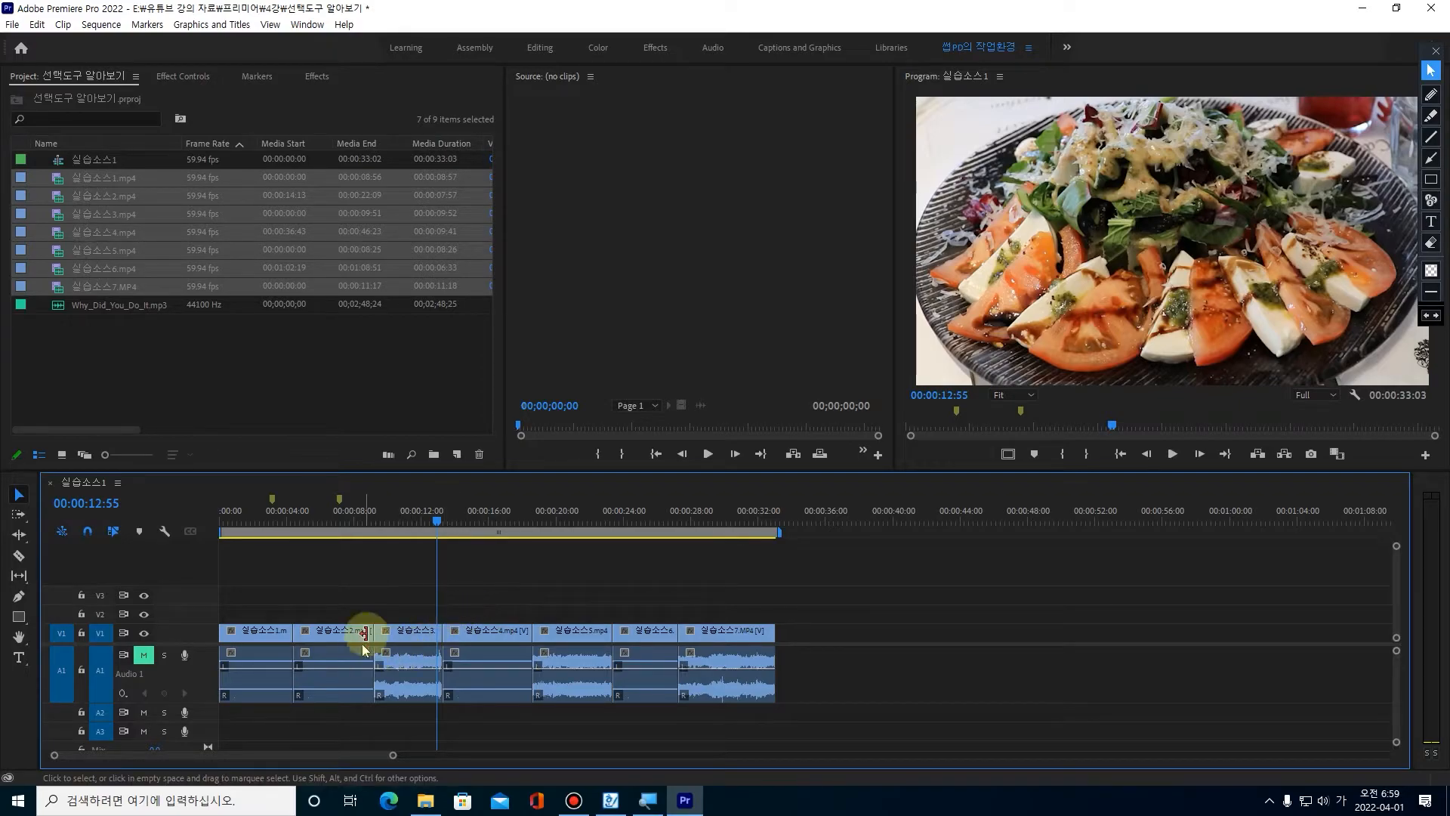
Select the first clip and mark all seven clips on the timeline with red pen ticks.
click(1431, 95)
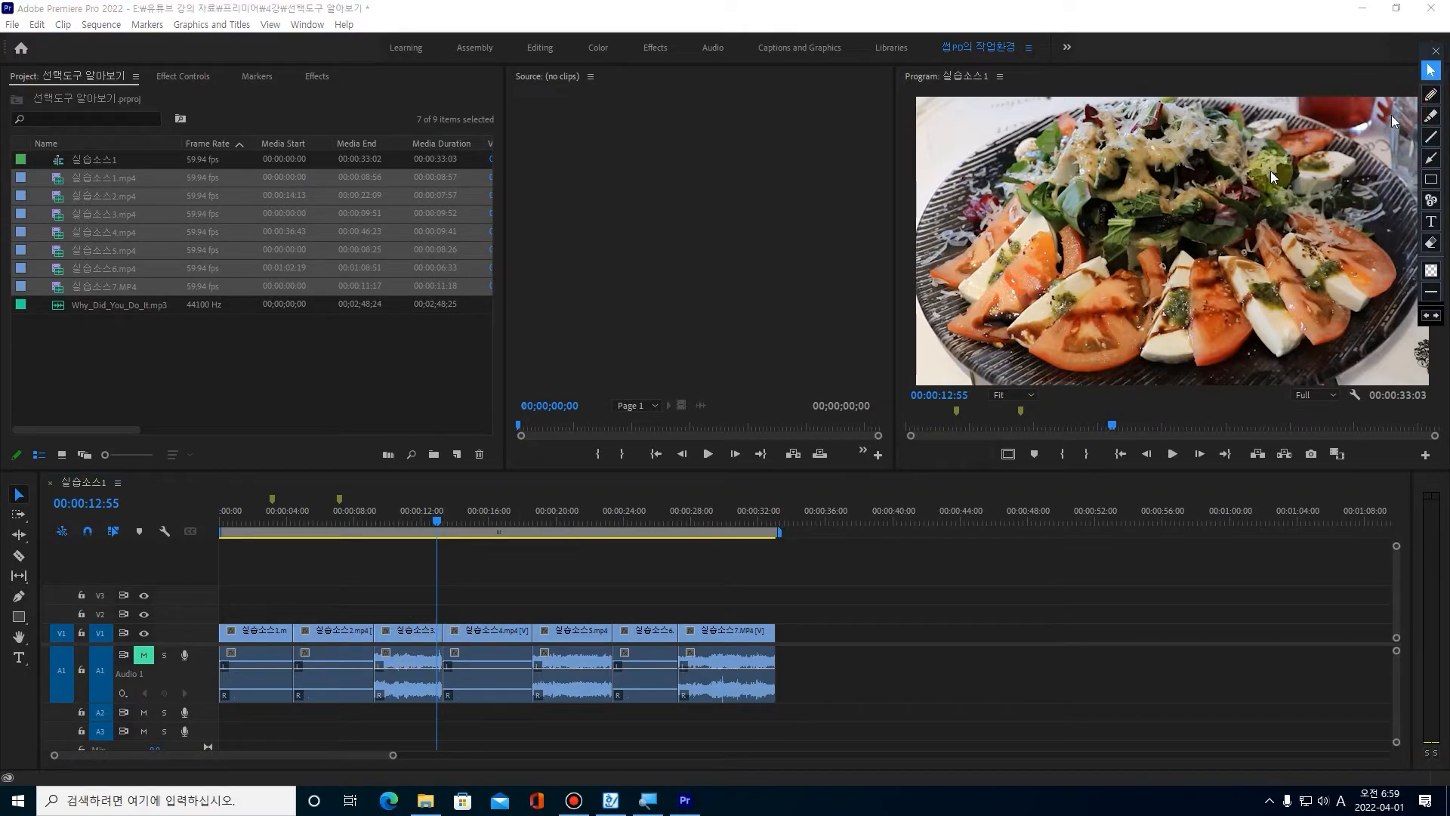
click(266, 631)
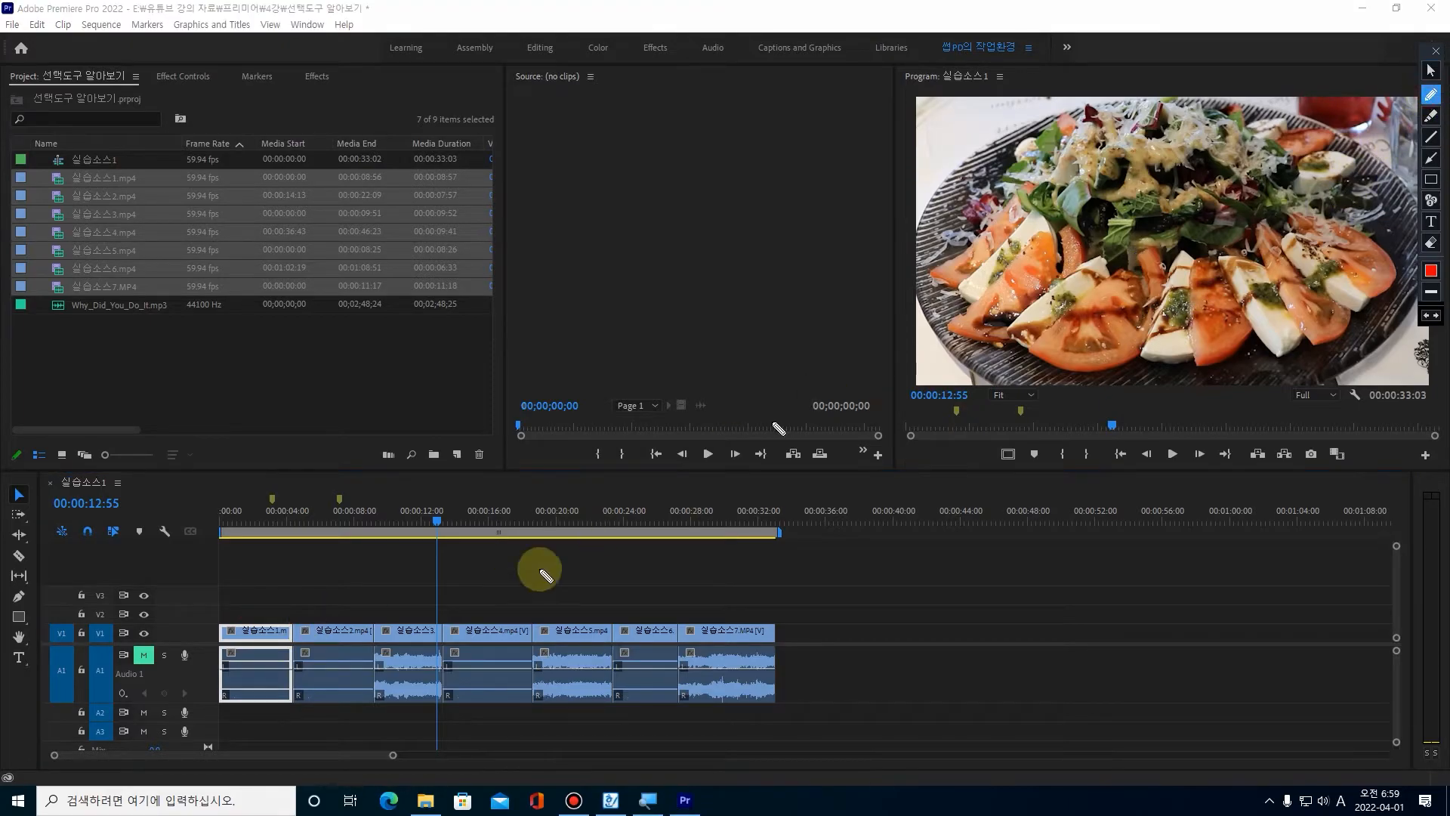
mouse_move(268, 610)
mouse_down()
mouse_move(275, 647)
mouse_move(359, 616)
mouse_up()
mouse_move(392, 599)
mouse_down()
mouse_move(404, 625)
mouse_move(422, 616)
mouse_up()
mouse_move(466, 600)
mouse_down()
mouse_move(485, 615)
mouse_move(495, 601)
mouse_up()
drag(540, 621, 722, 615)
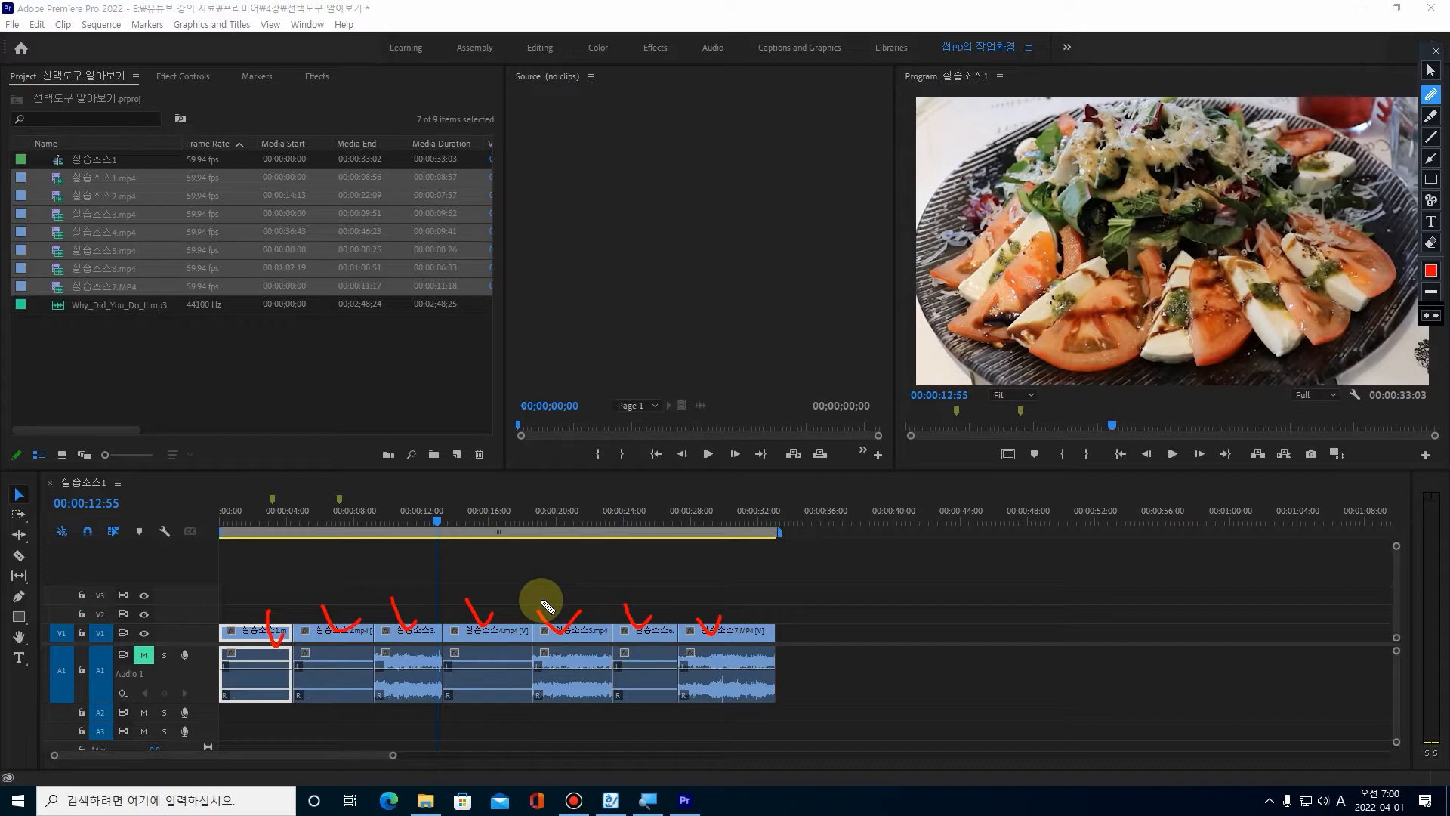
drag(727, 600, 743, 618)
mouse_move(633, 615)
mouse_down()
mouse_move(650, 620)
mouse_move(526, 626)
mouse_up()
Sketch long red arrows and extra clip marks over the empty timeline after the last clip, and erase all the annotations.
mouse_move(815, 635)
mouse_down()
mouse_move(1033, 609)
mouse_move(1068, 585)
mouse_move(1072, 628)
mouse_up()
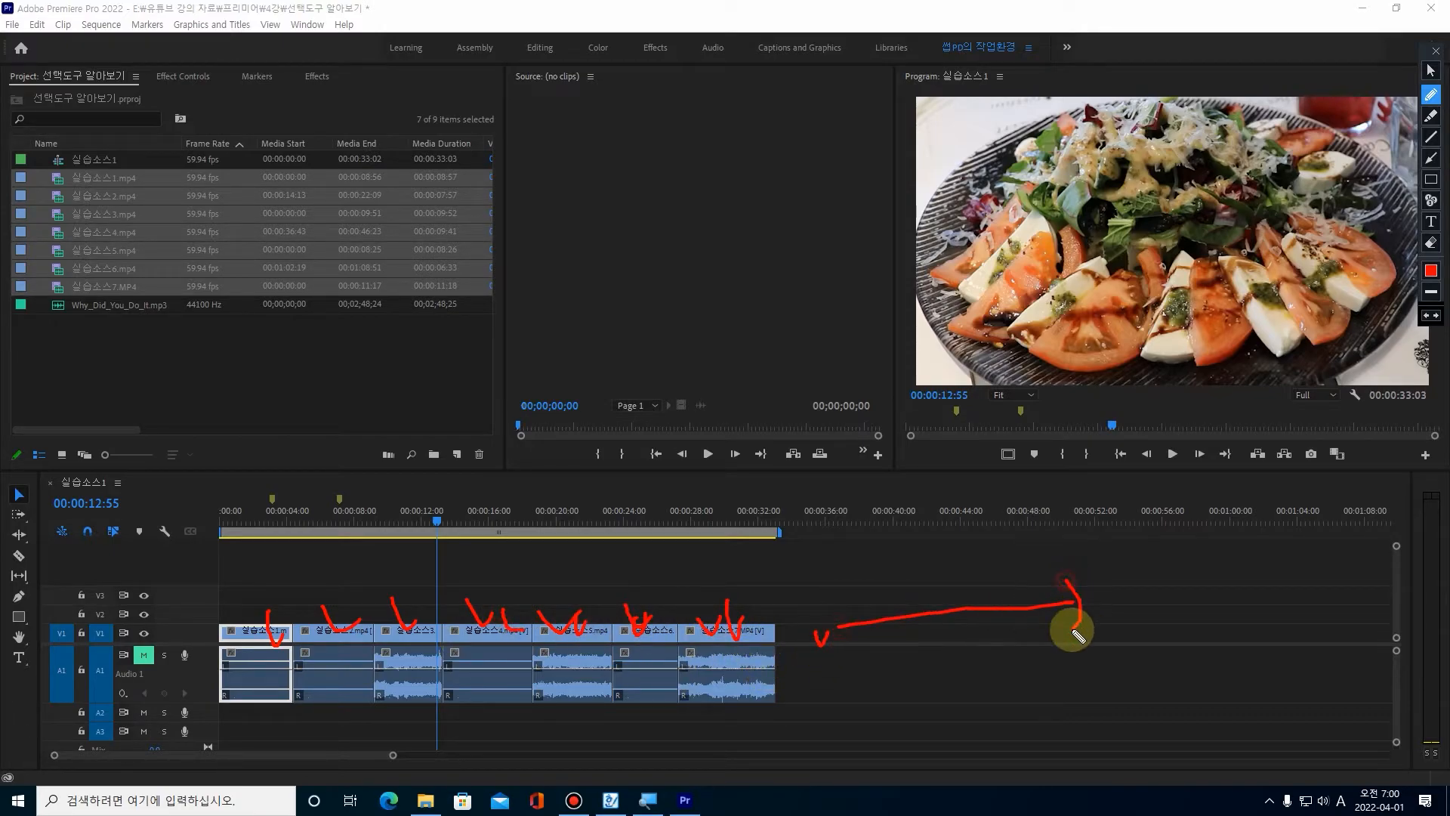
mouse_move(806, 584)
mouse_down()
mouse_move(837, 621)
mouse_move(1276, 615)
mouse_move(1276, 629)
mouse_up()
mouse_move(1161, 545)
mouse_down()
mouse_move(1188, 582)
mouse_move(1206, 561)
mouse_up()
mouse_move(1216, 579)
mouse_down()
mouse_move(1230, 540)
mouse_move(1255, 559)
mouse_up()
drag(1265, 545, 1281, 545)
mouse_move(1162, 589)
mouse_down()
mouse_move(1198, 548)
mouse_move(1208, 557)
mouse_up()
drag(1017, 552, 1018, 564)
drag(1035, 542, 1049, 557)
click(1430, 242)
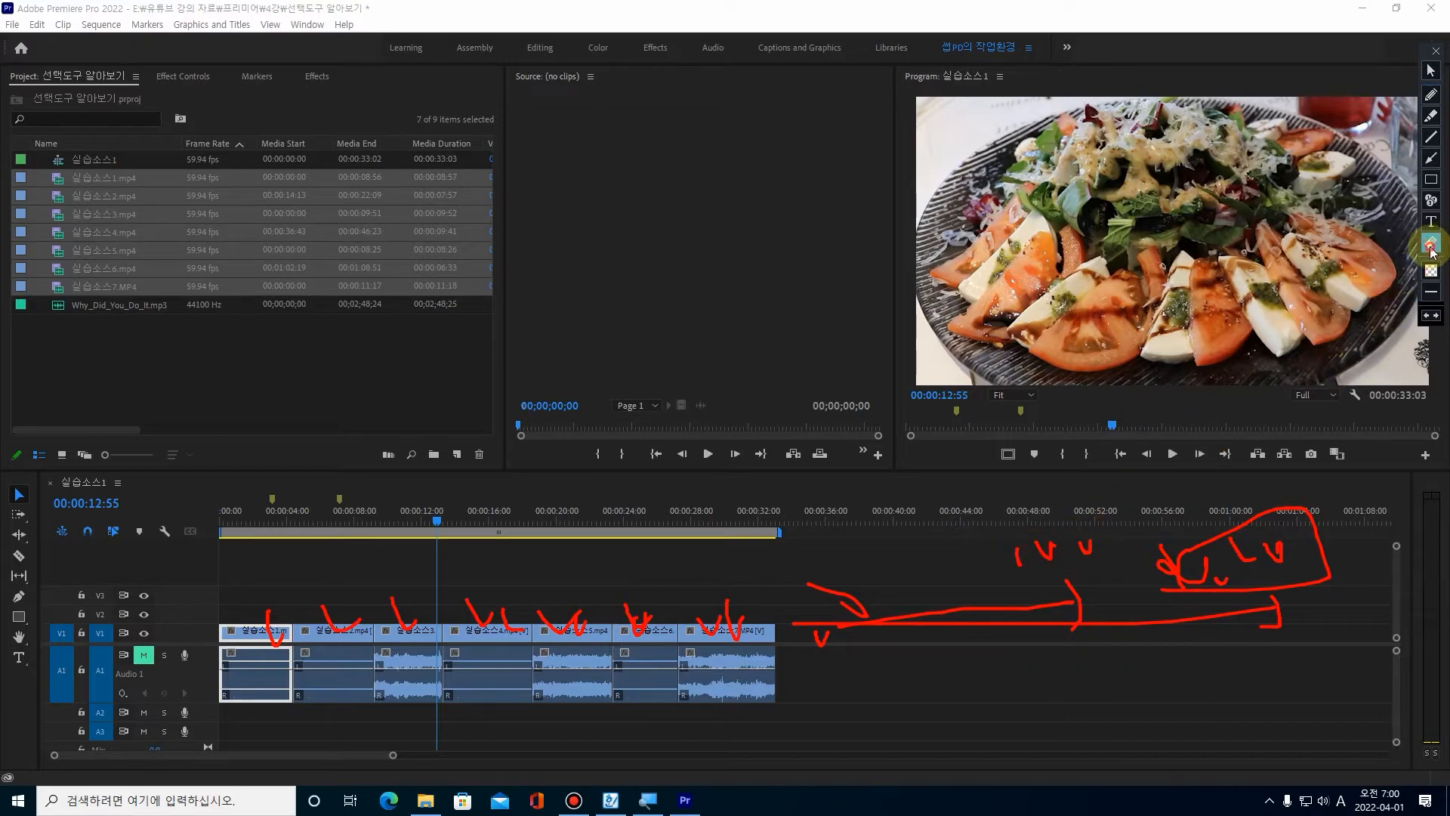
click(1430, 71)
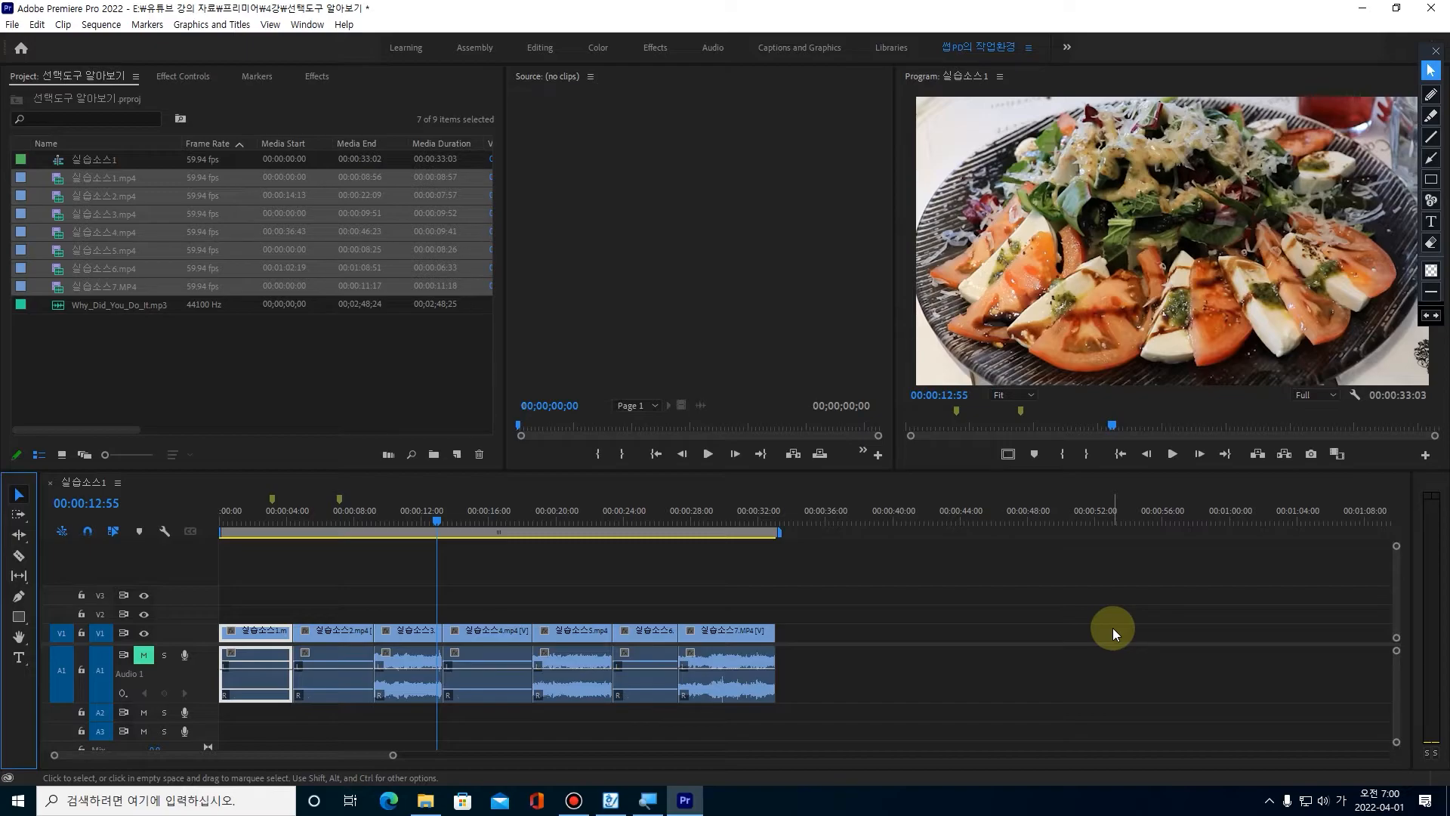
Select the fourth clip and every clip after it with the Track Select Forward Tool.
click(19, 514)
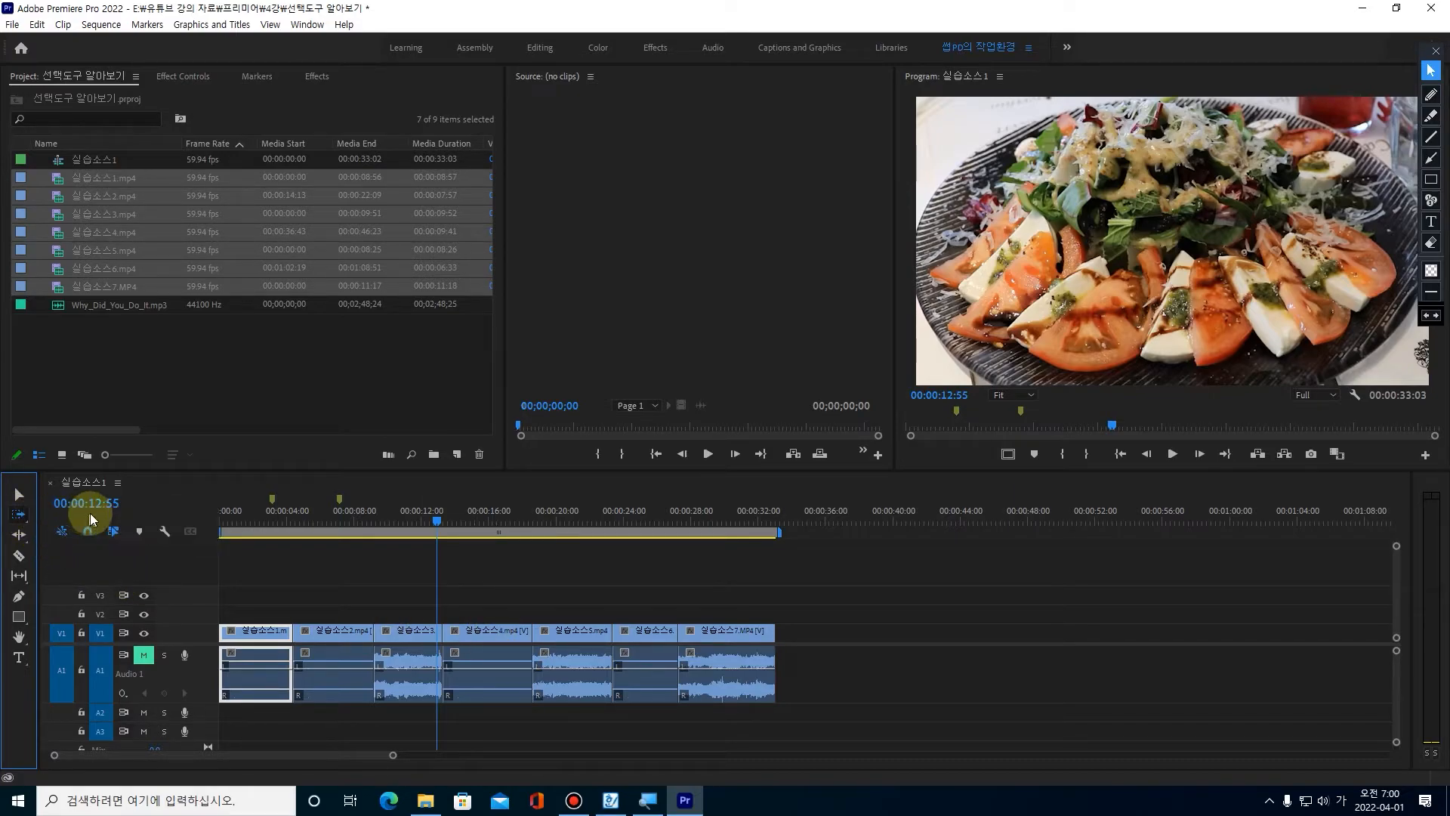
click(492, 623)
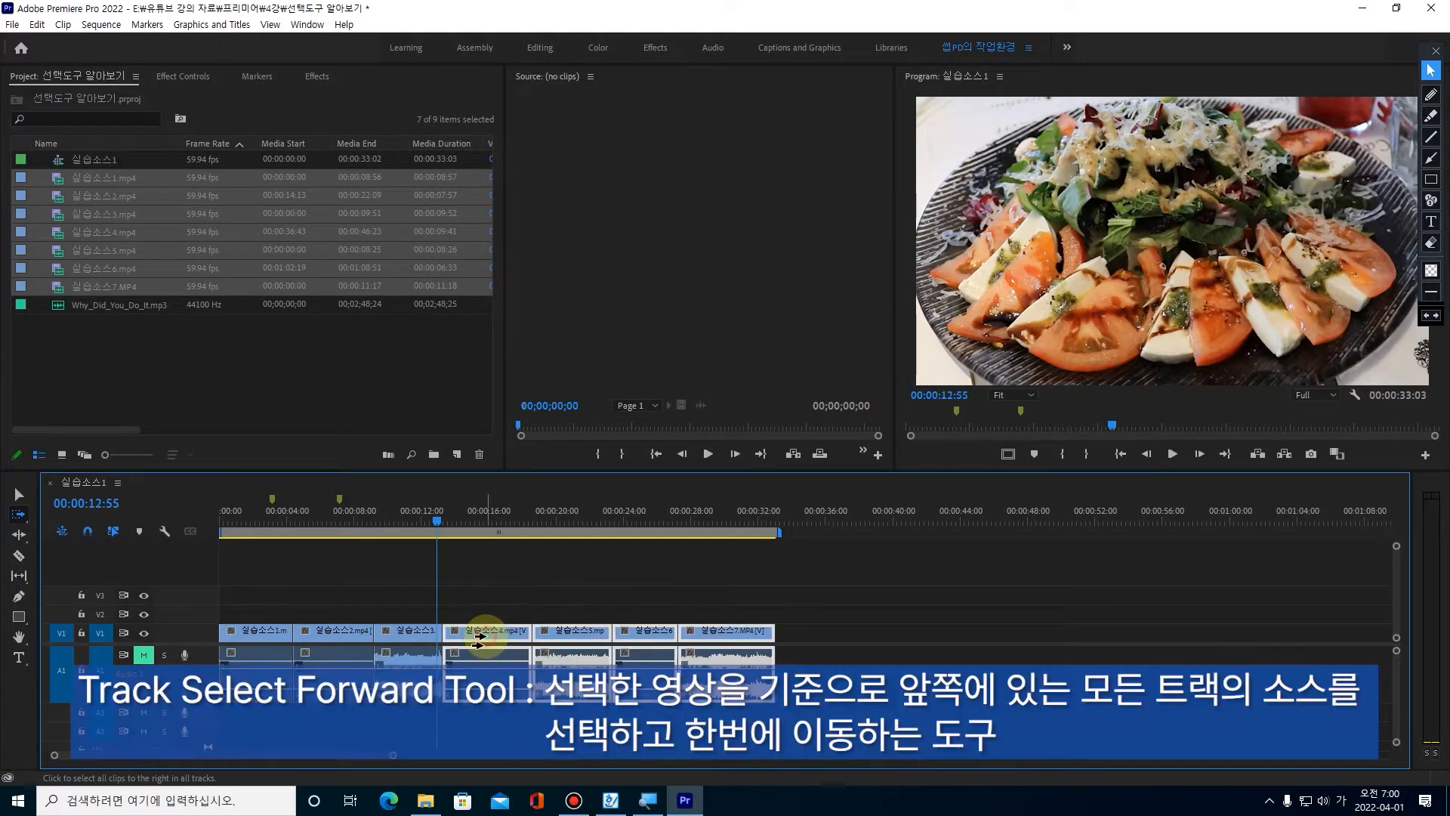
Mark a red line through the fourth clip and an arrow along the forward selection direction, and erase the annotations.
click(1431, 94)
drag(487, 583, 485, 724)
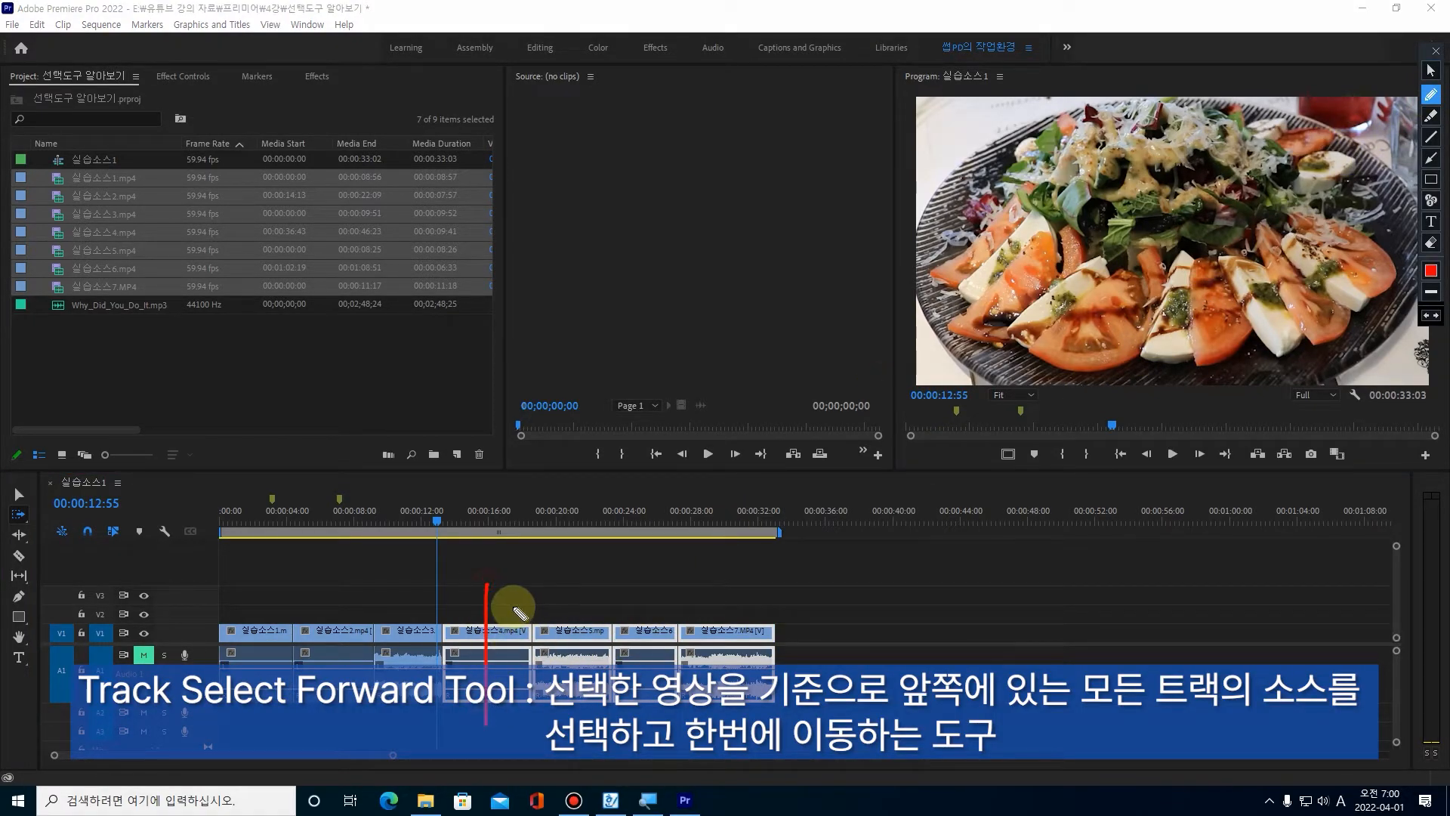
mouse_move(510, 601)
mouse_down()
mouse_move(1066, 593)
mouse_move(1079, 620)
mouse_move(1049, 642)
mouse_move(1000, 601)
mouse_move(1003, 701)
mouse_up()
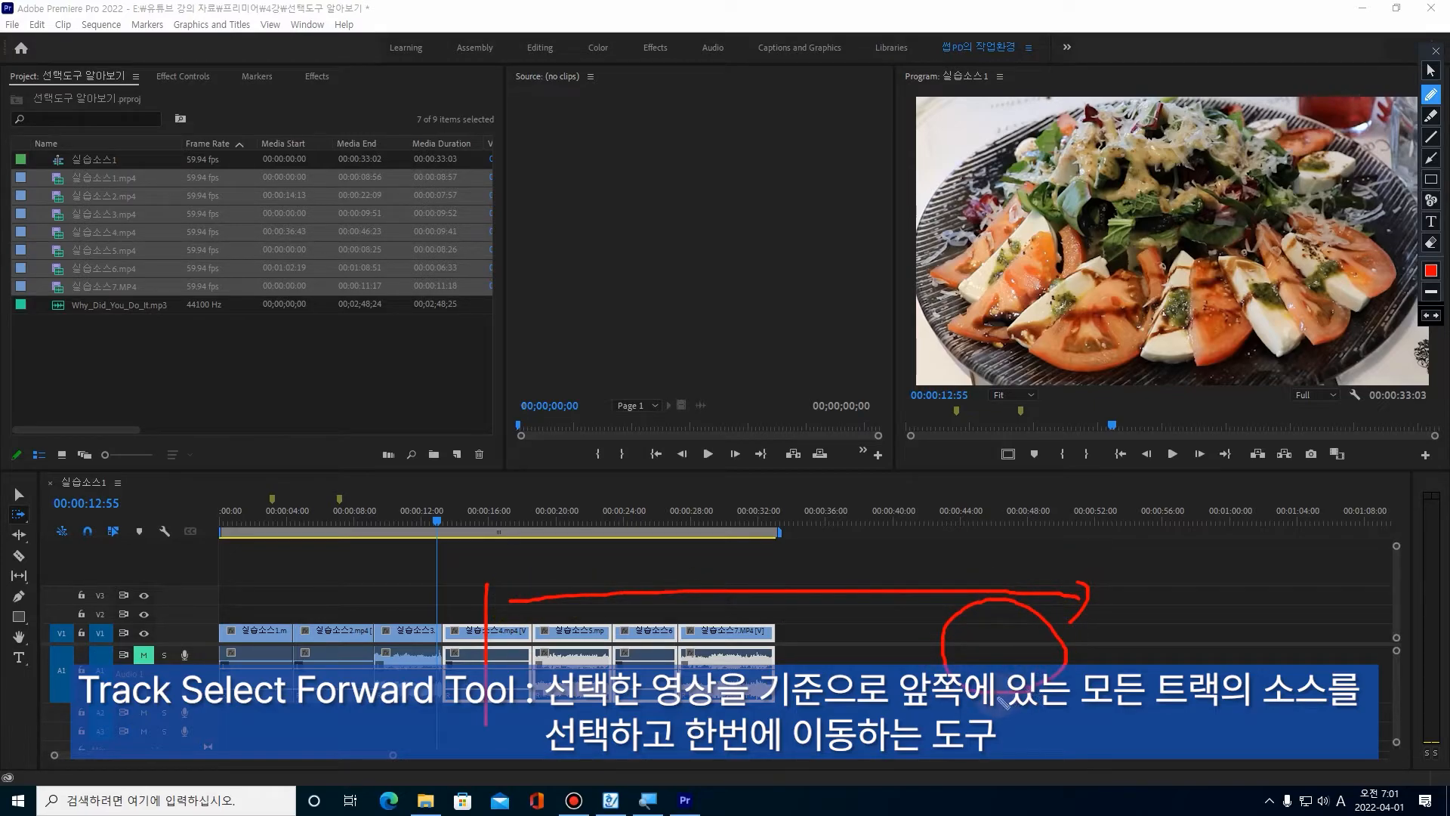
click(1431, 243)
click(1431, 71)
Using the Track Select Forward Tool, move the fourth through seventh clips about 4 seconds later to open a gap.
click(19, 515)
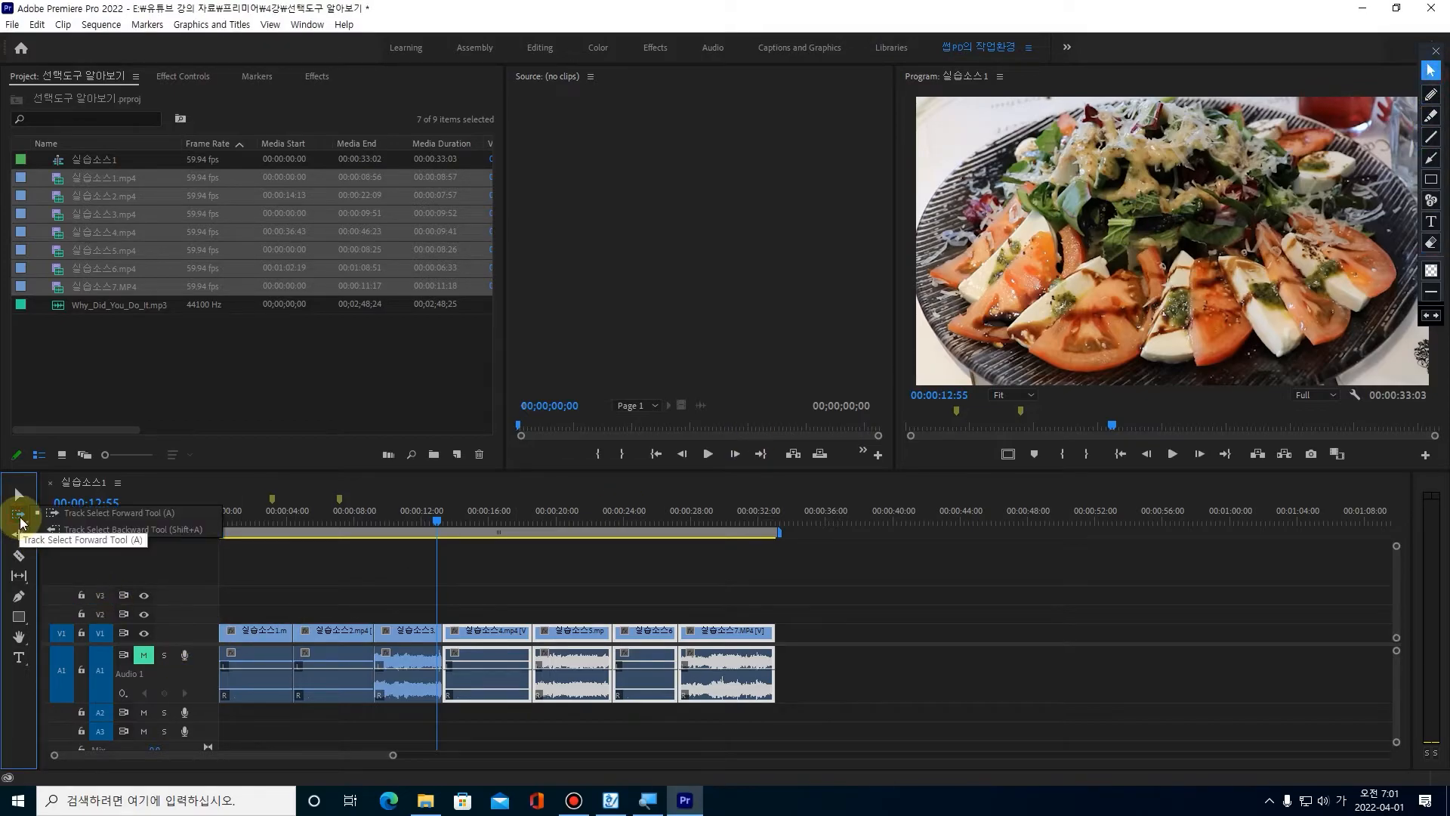
click(94, 515)
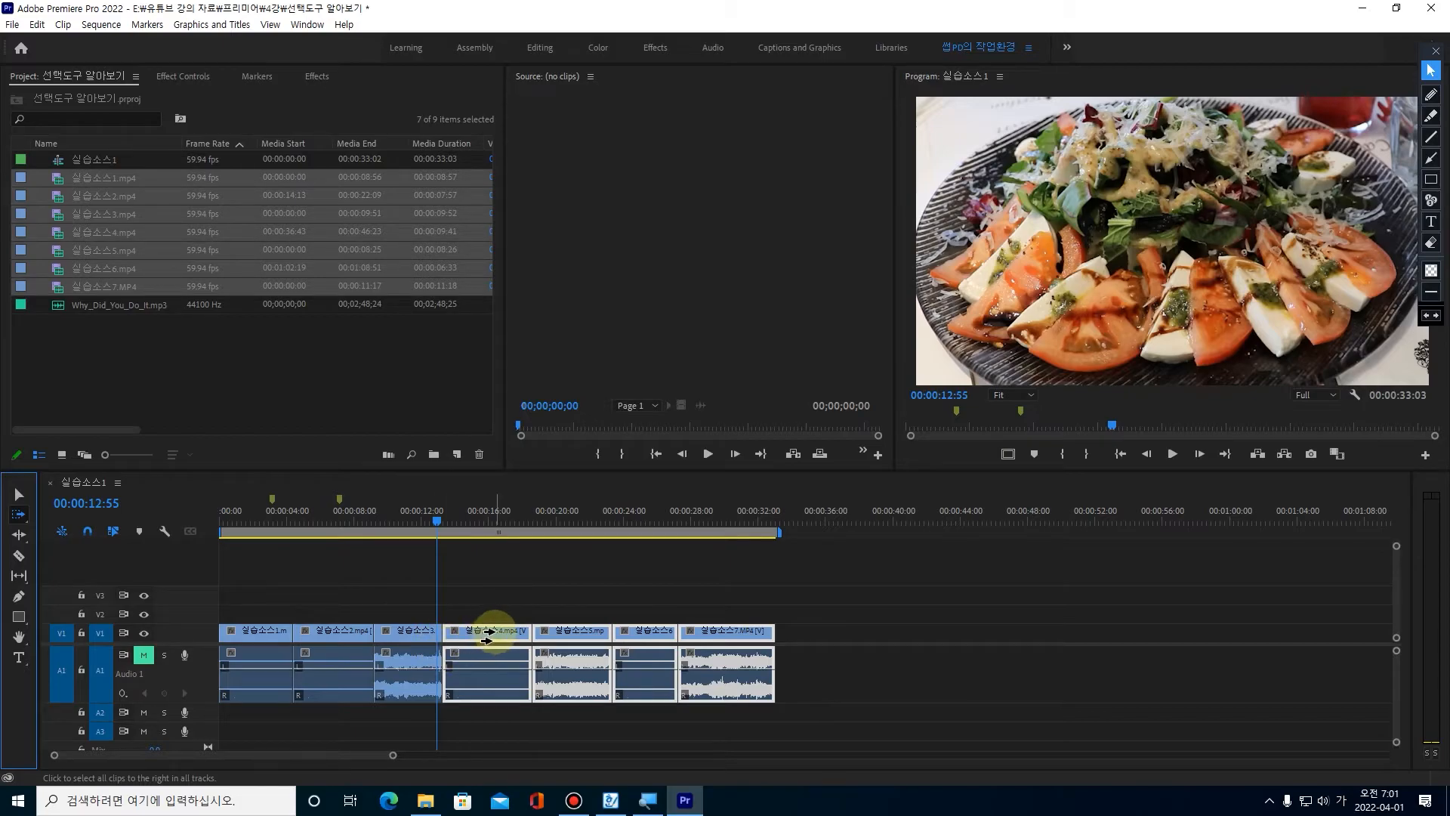
drag(490, 638, 529, 636)
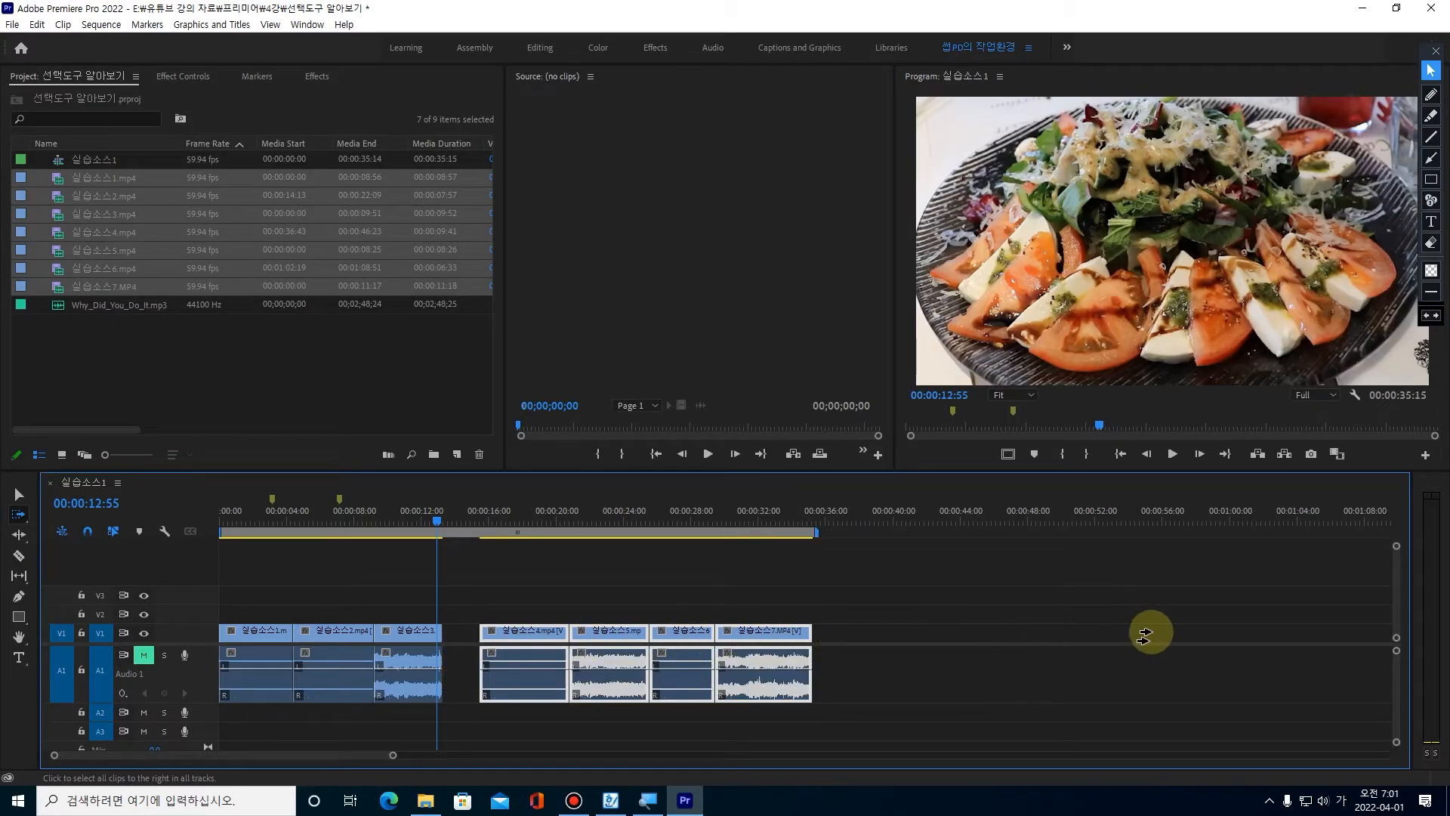
drag(531, 638, 567, 638)
With the Selection tool, extend the third clip's end into the gap to about 00:00:14:00.
click(17, 490)
click(407, 648)
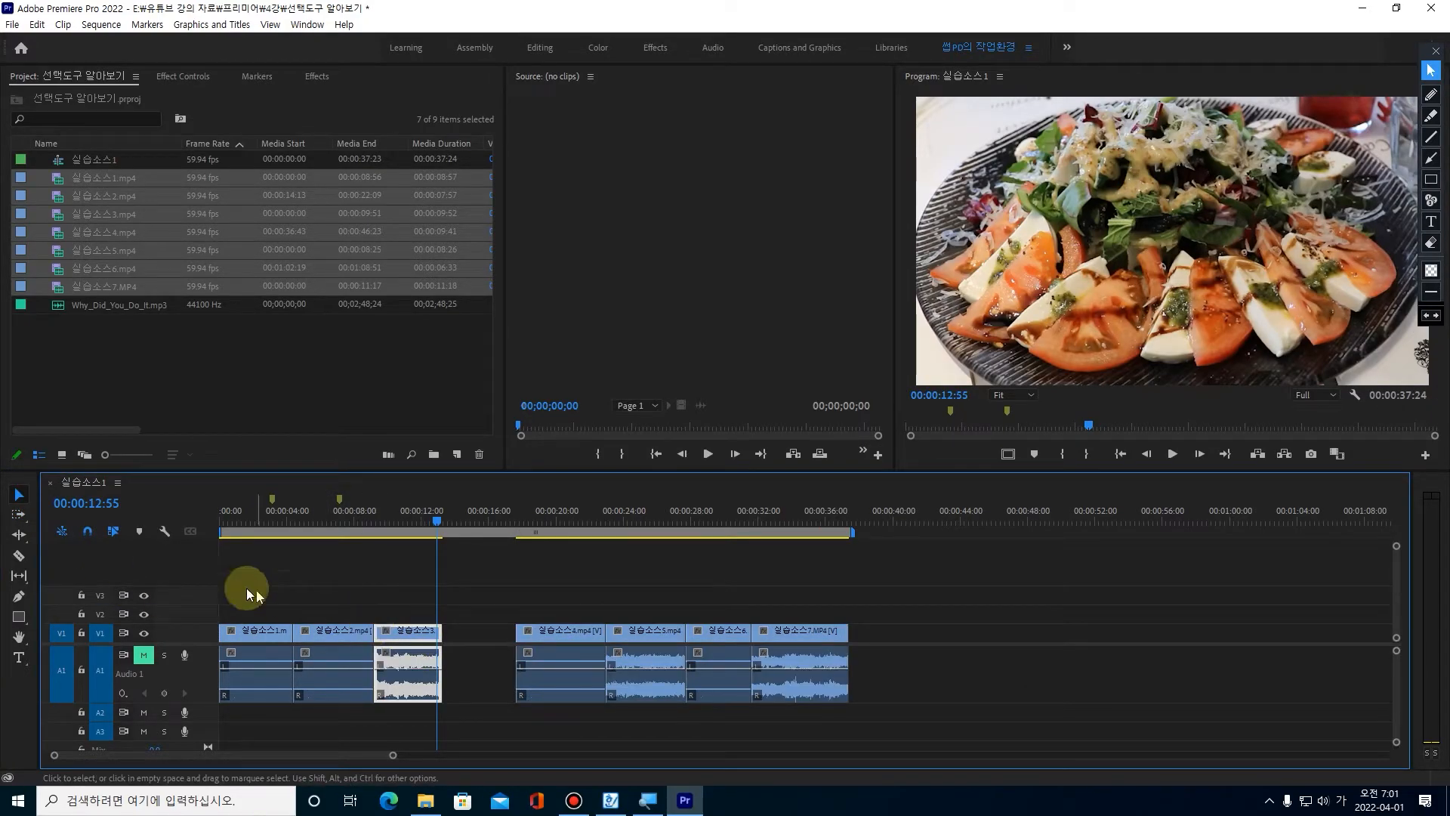
click(21, 495)
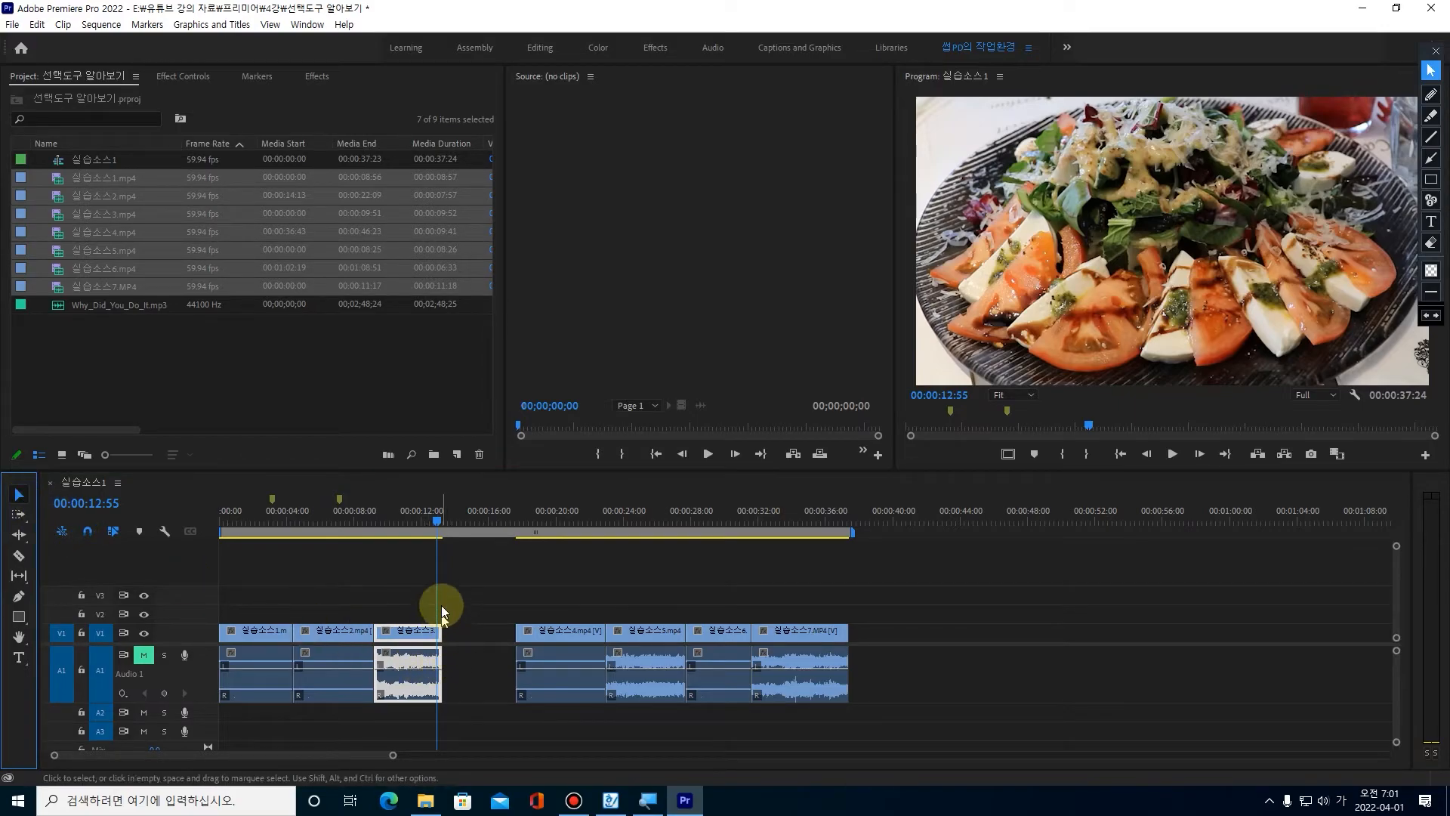
click(456, 629)
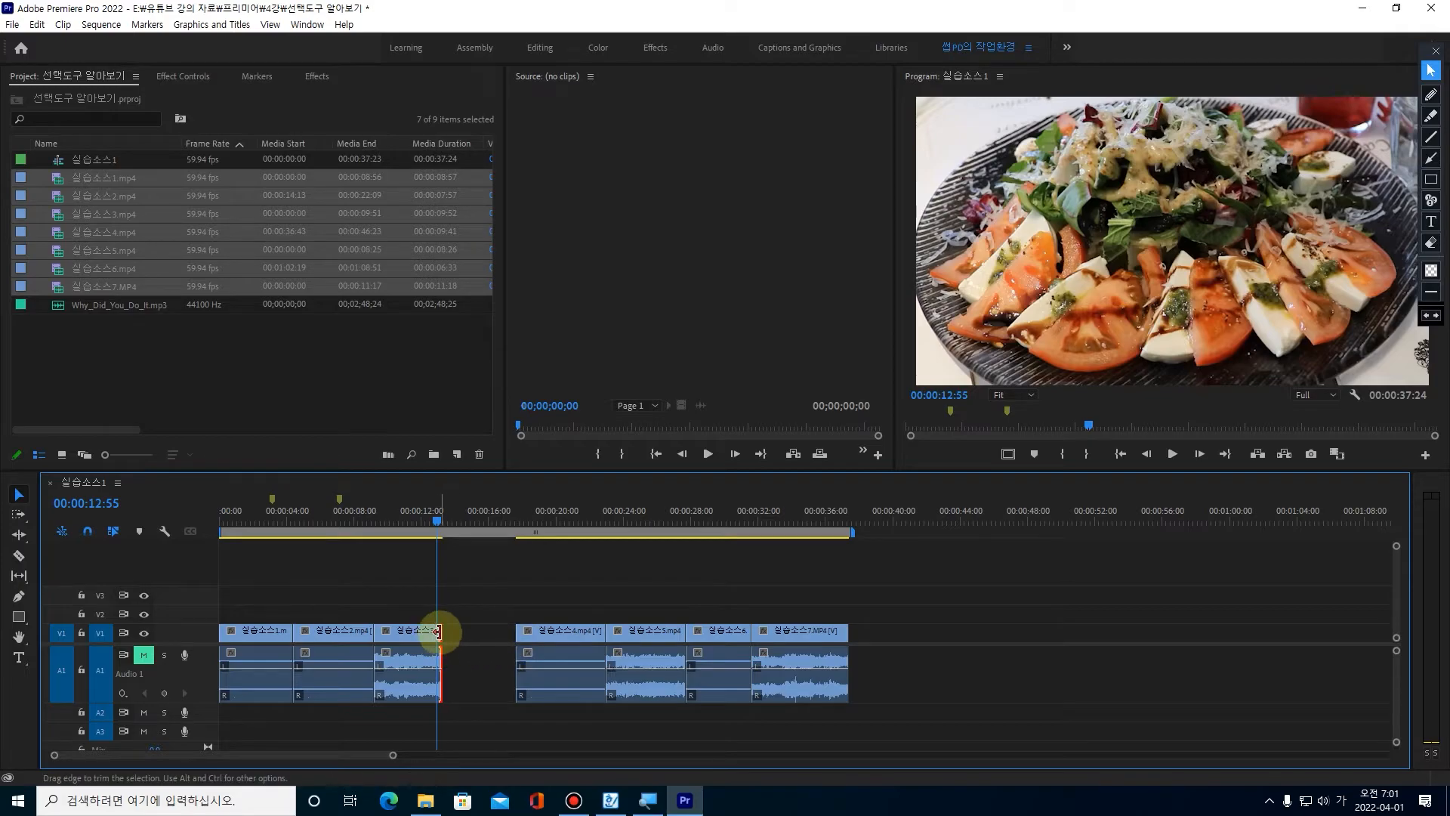
drag(436, 631, 450, 631)
Play the extended end of the third clip from 00:00:12:55 and stop at 00:00:13:58.
drag(423, 523, 354, 550)
key(space)
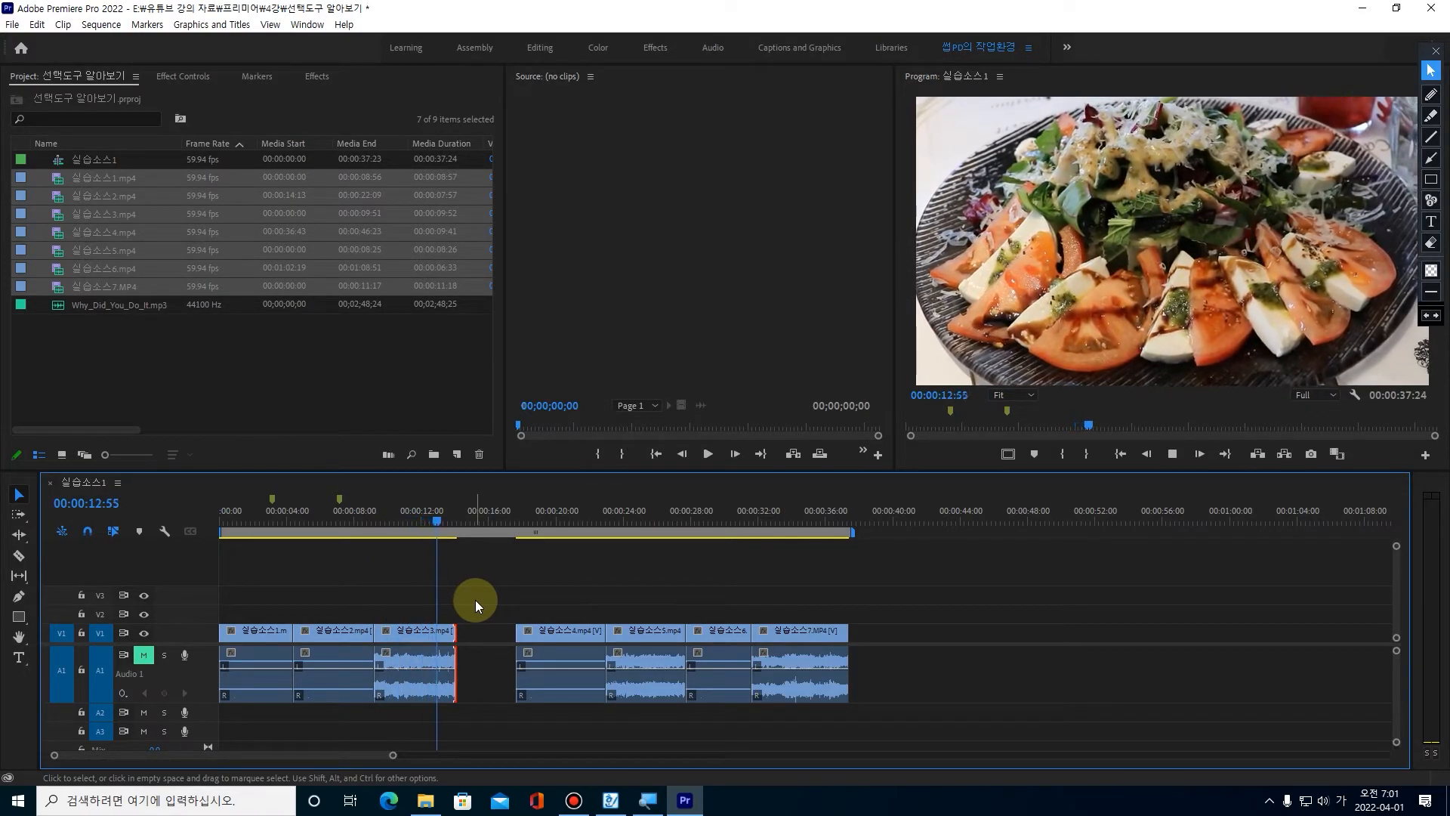
key(space)
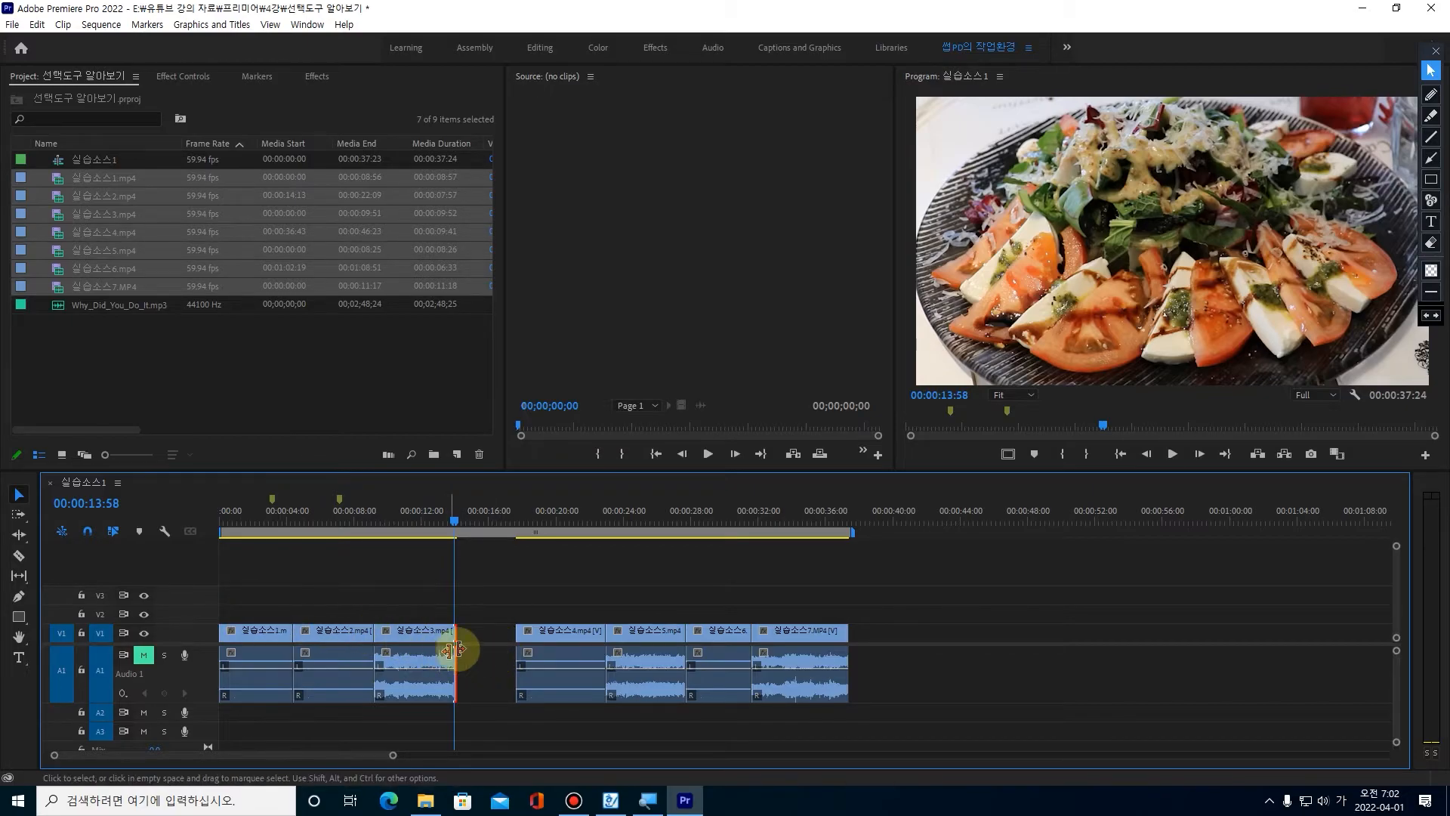
click(482, 636)
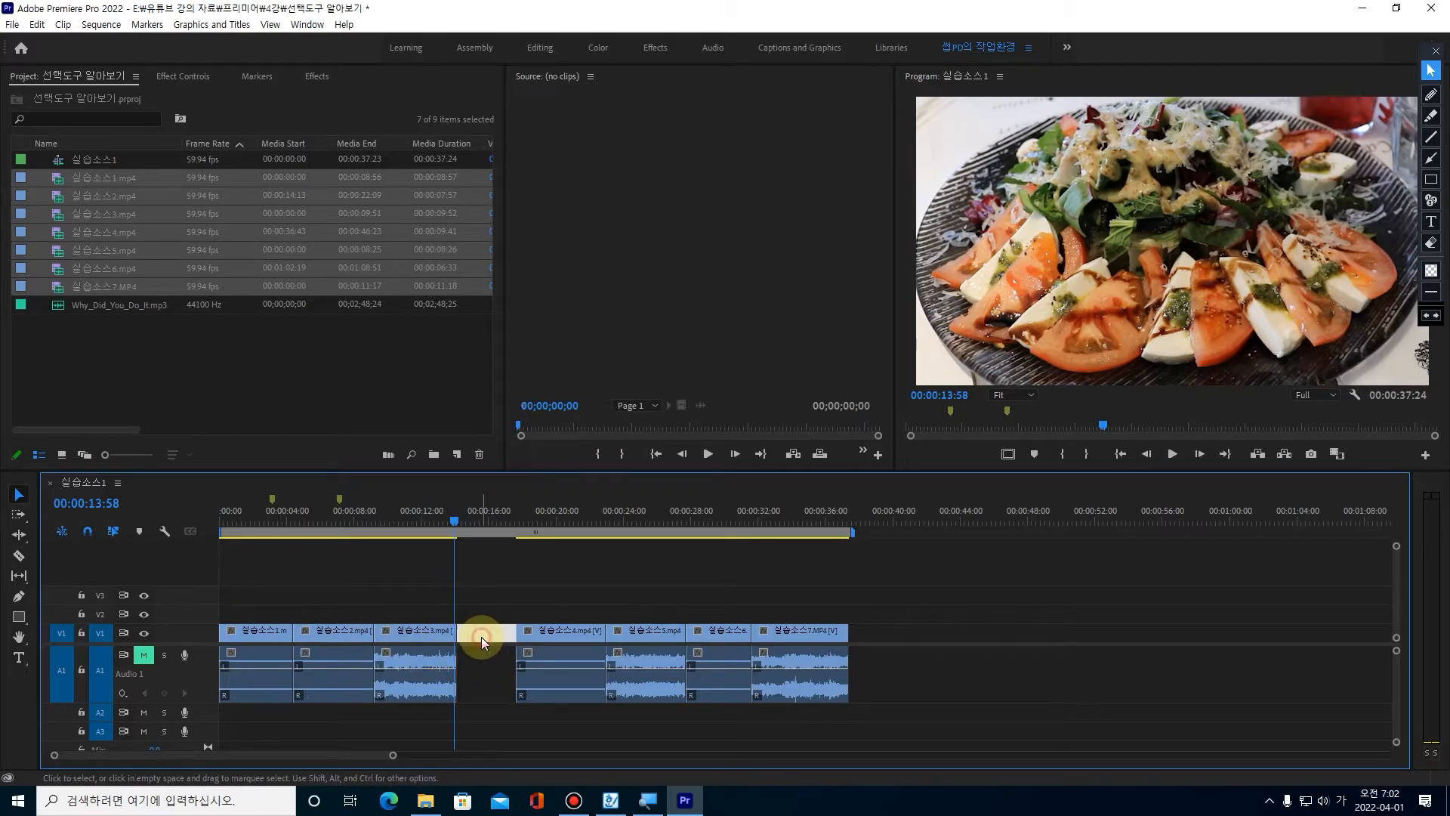
click(482, 587)
click(563, 631)
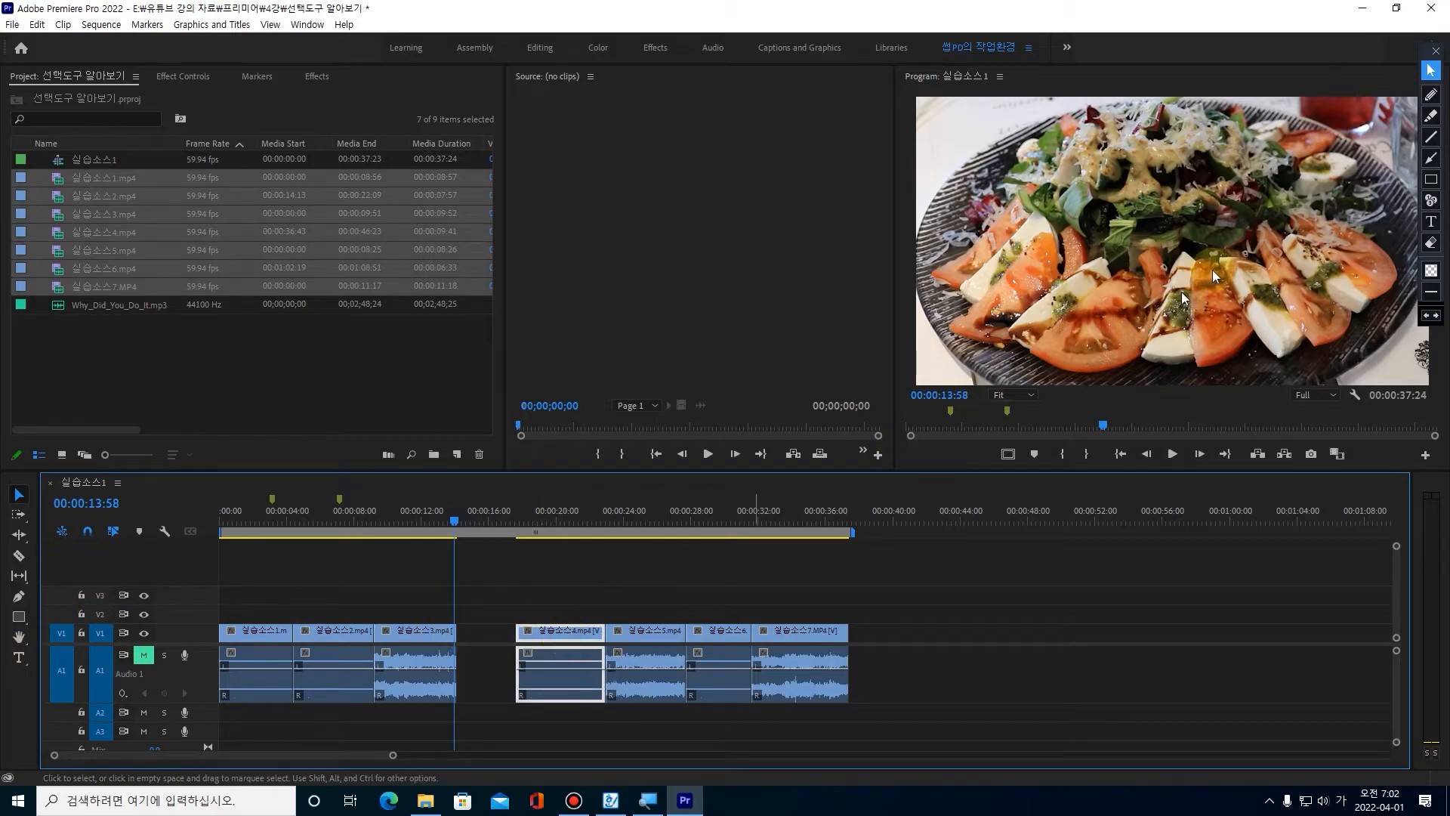
click(556, 574)
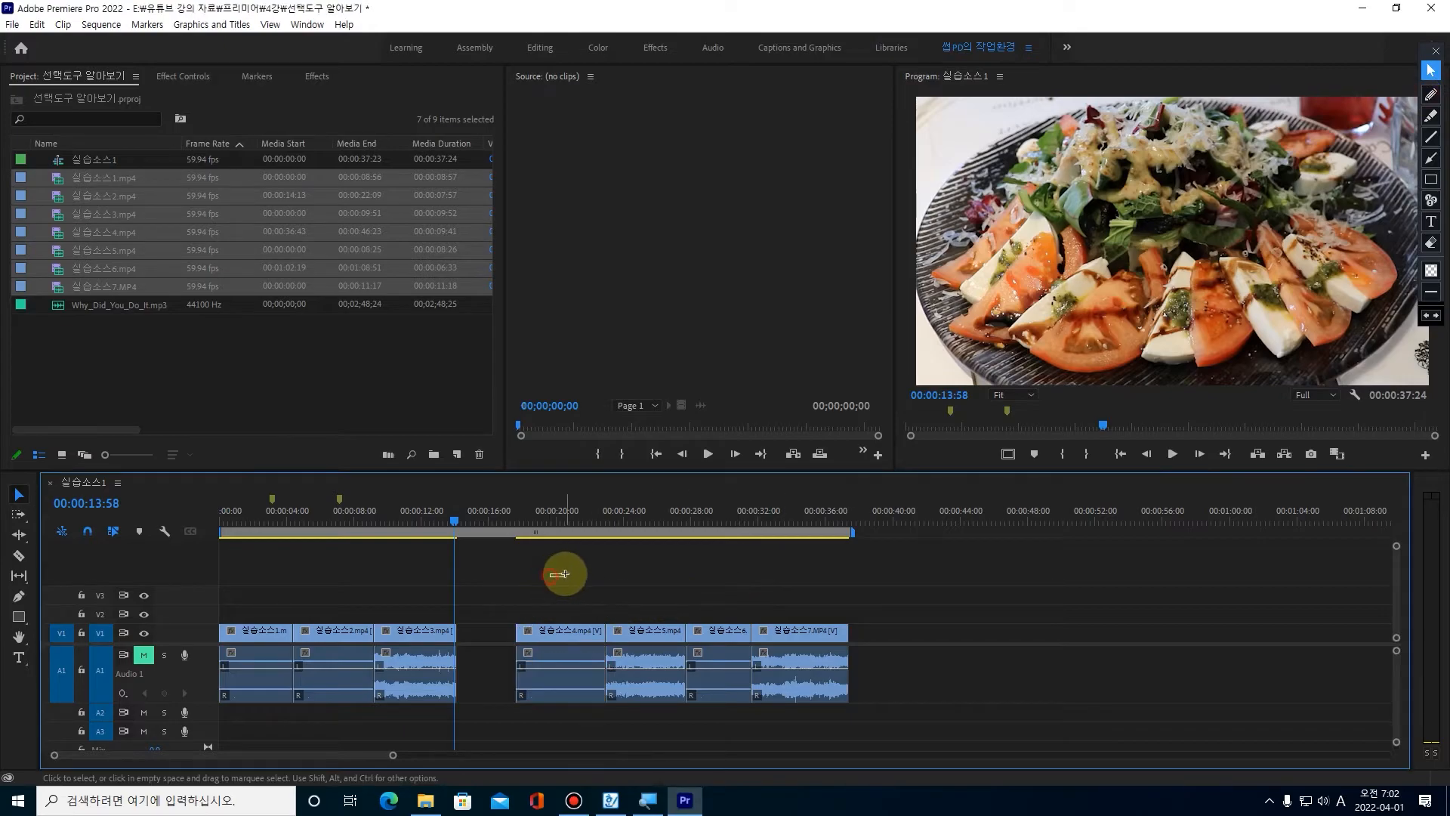
Mark the fourth clip, the gap and the shift direction toward the third clip in red pen, and erase the annotations.
click(1430, 95)
drag(556, 590, 551, 719)
drag(641, 569, 1211, 528)
drag(479, 630, 480, 644)
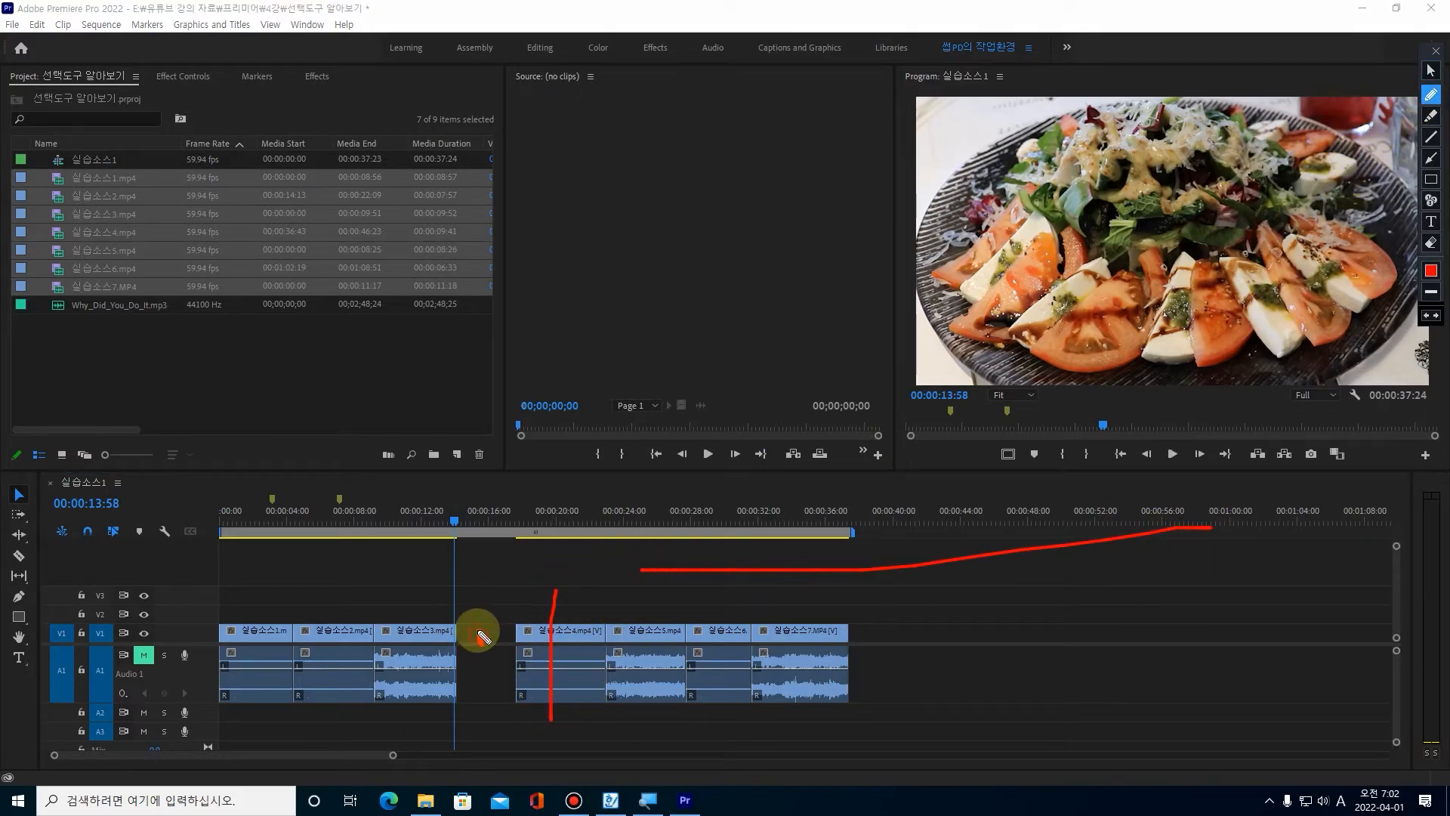
mouse_move(629, 564)
mouse_down()
mouse_move(473, 577)
mouse_move(497, 550)
mouse_move(474, 574)
mouse_move(499, 593)
mouse_up()
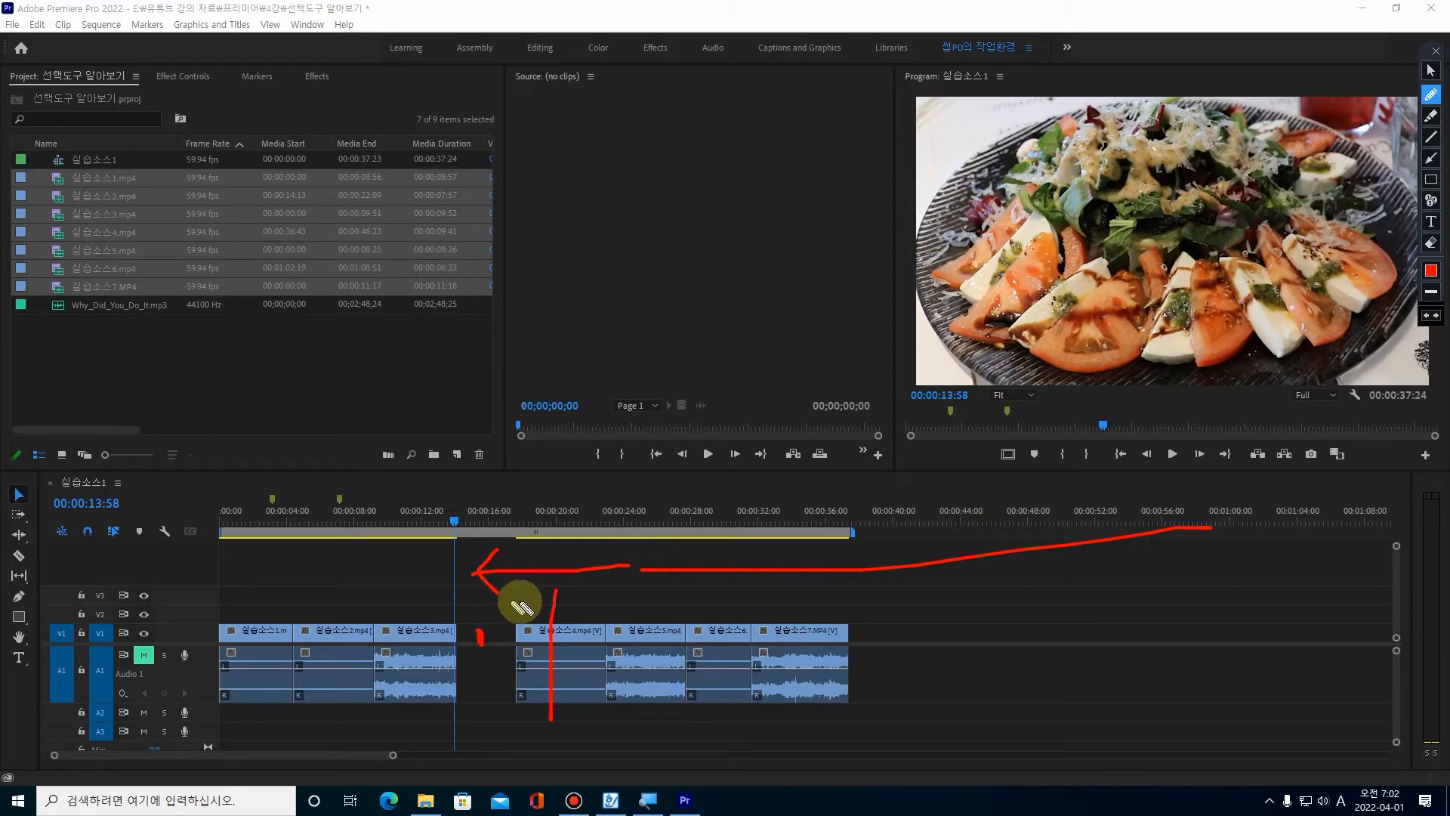
click(1424, 246)
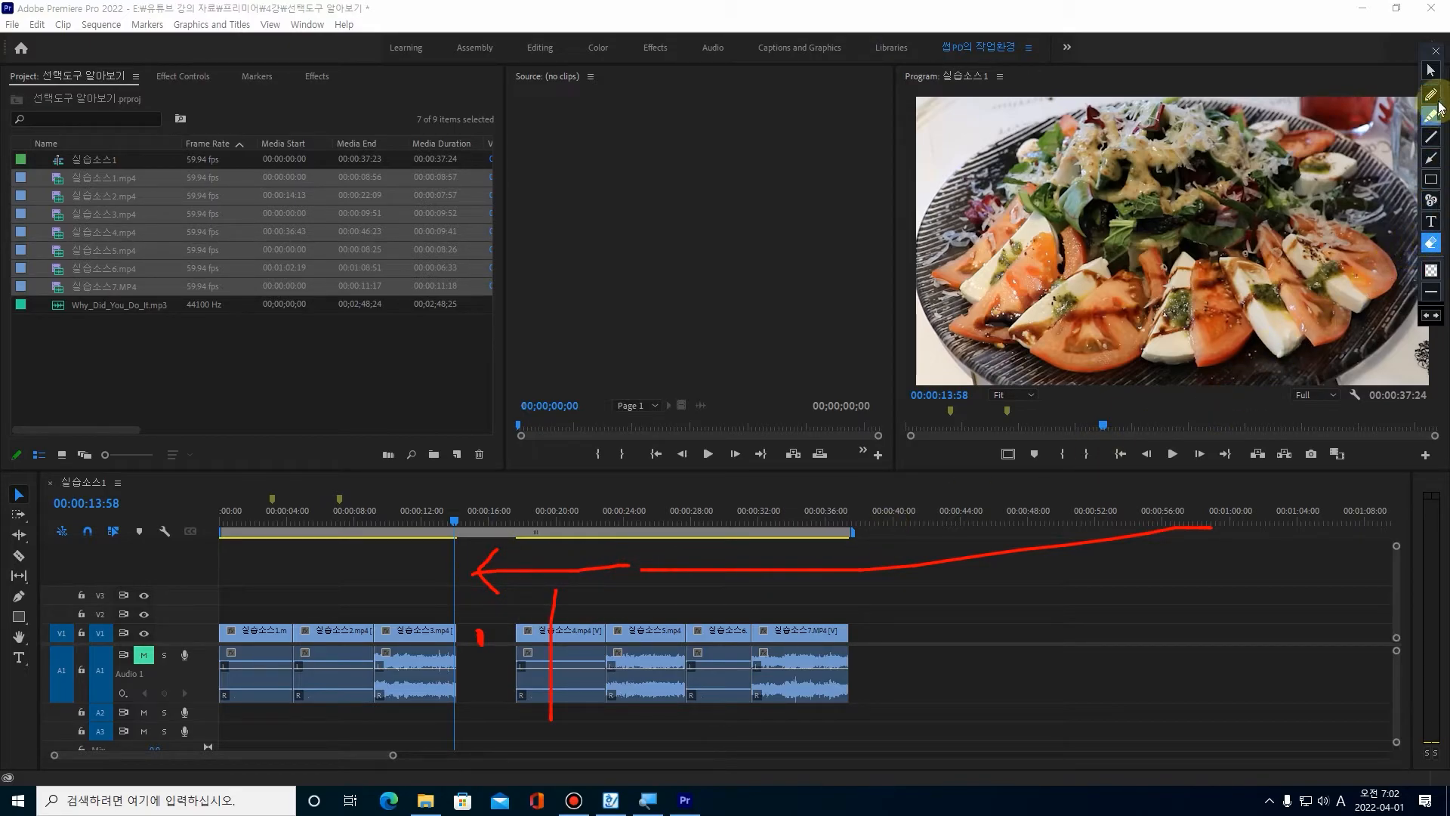
click(1433, 245)
click(1428, 71)
Using the Track Select Forward Tool, move the fourth through seventh clips back against the end of the third clip.
click(24, 519)
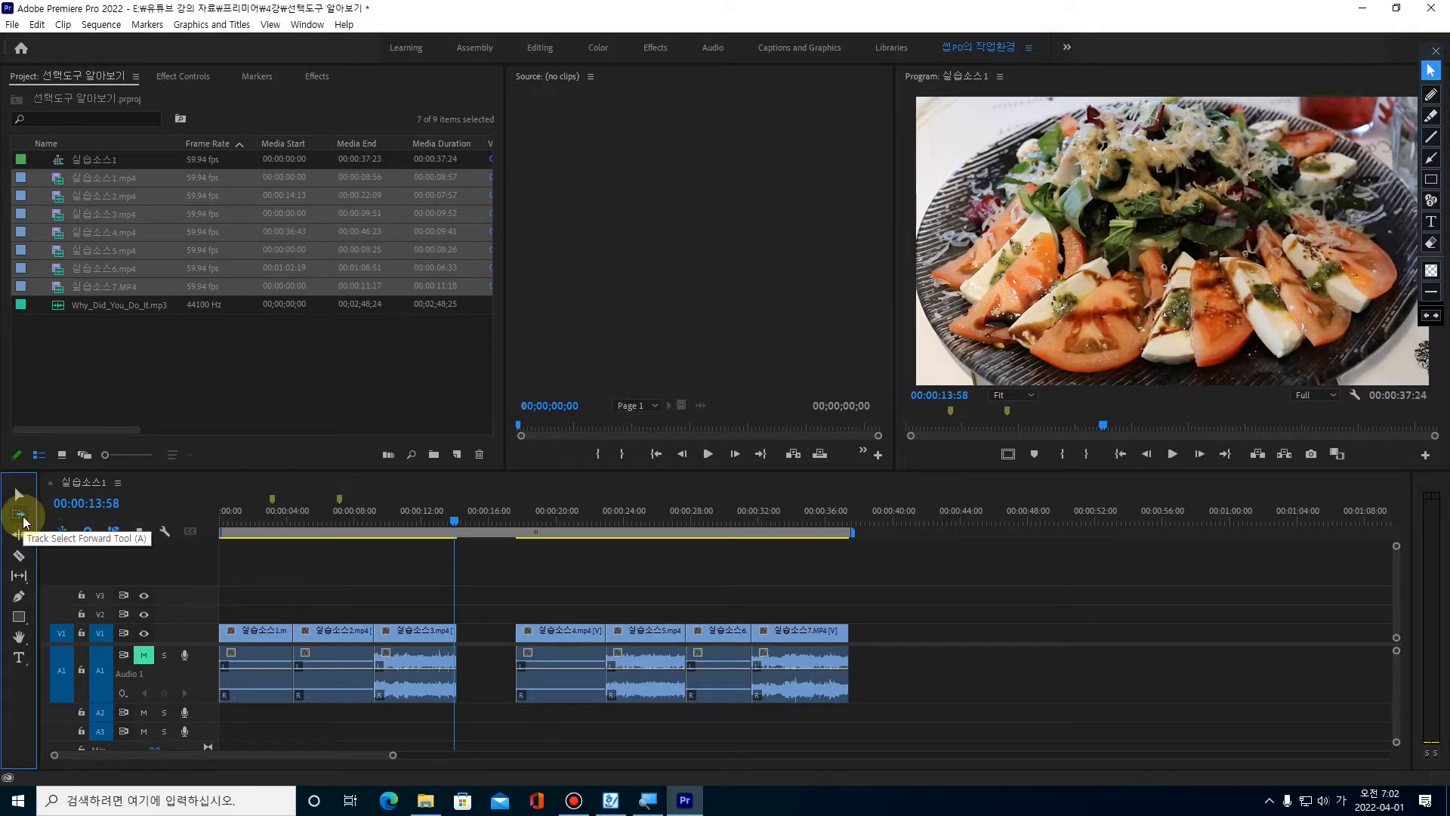
click(559, 638)
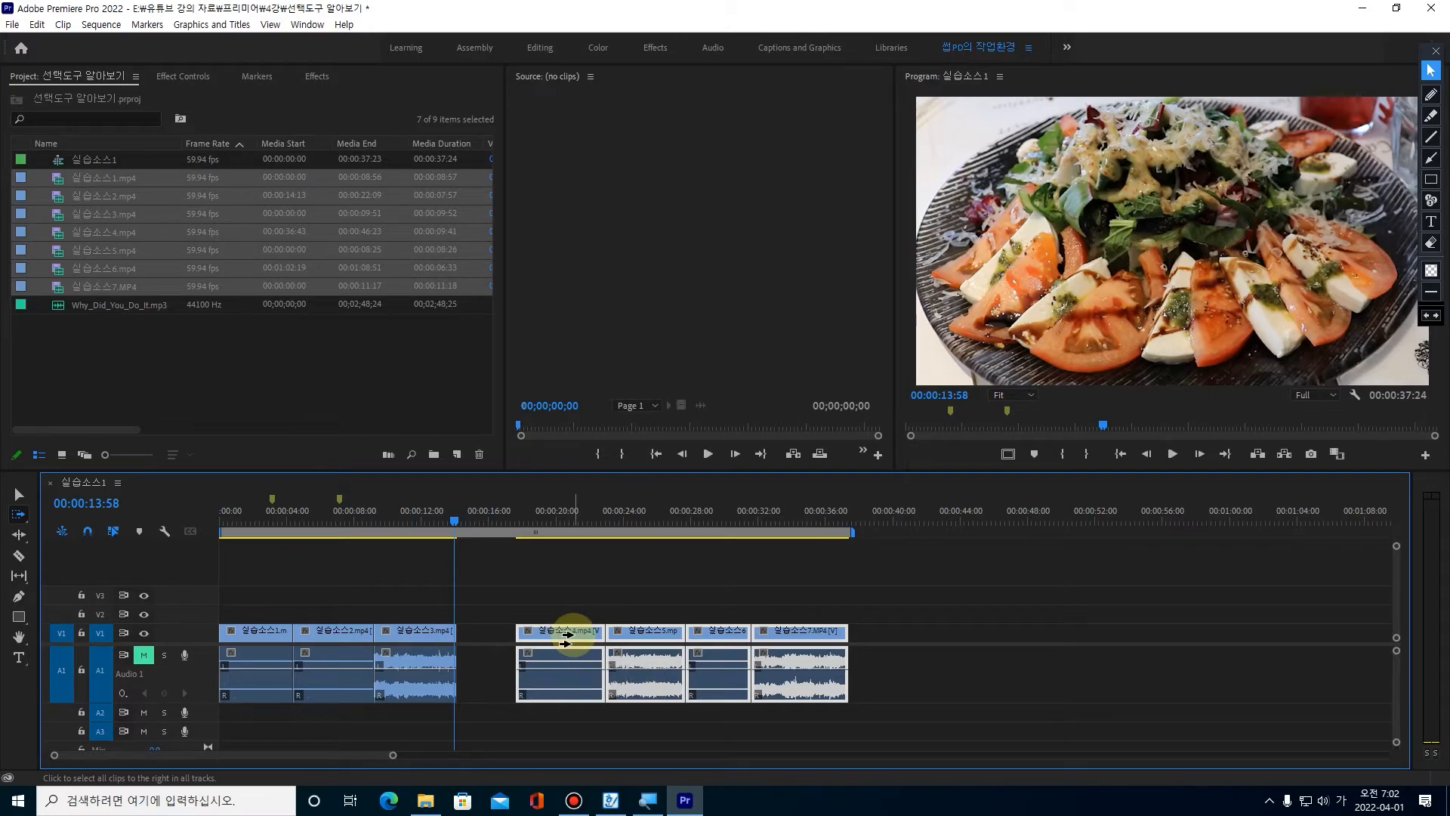
drag(565, 634, 516, 637)
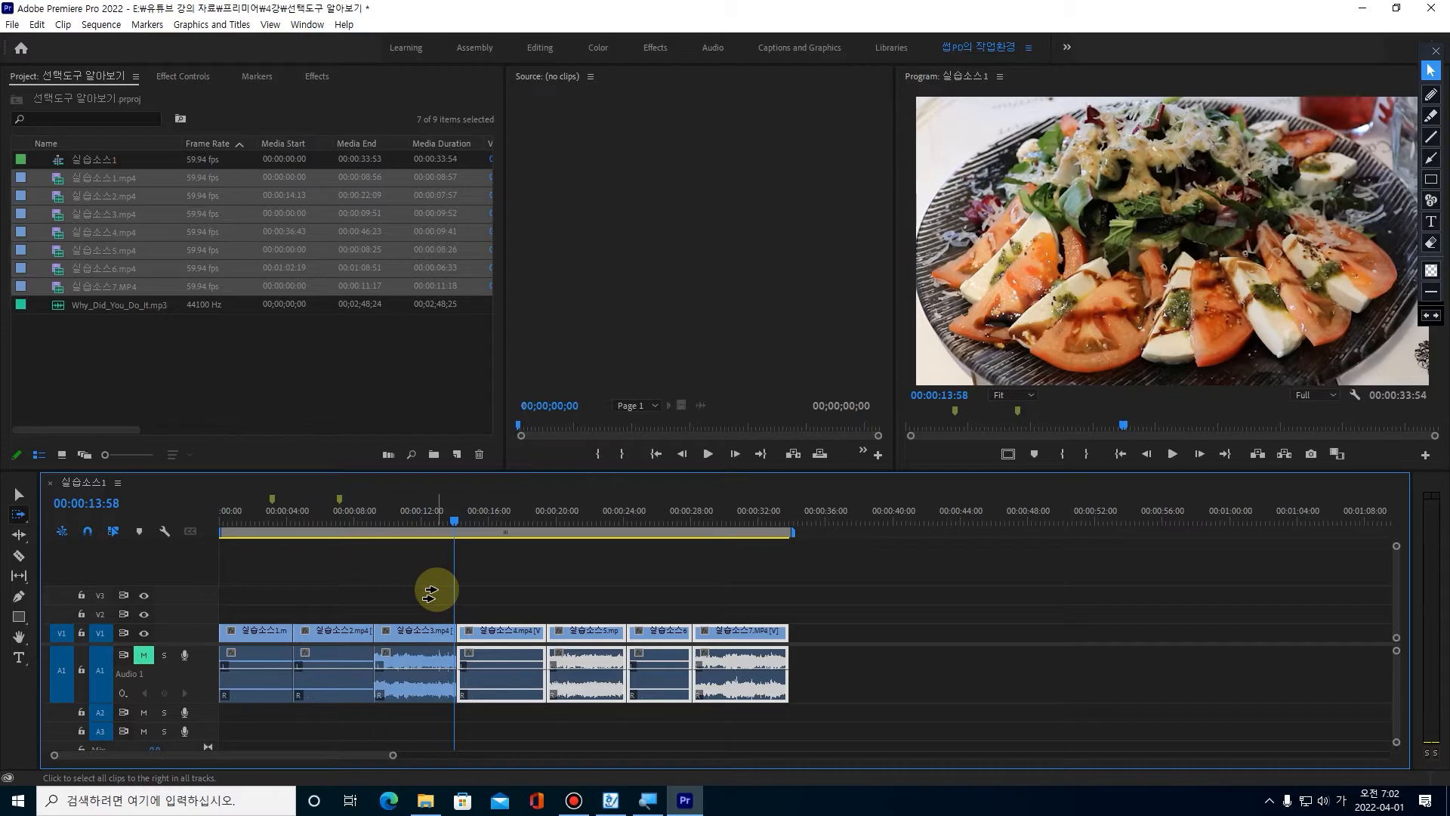
Using the Track Select Backward Tool, select the third clip together with all clips before it.
click(18, 514)
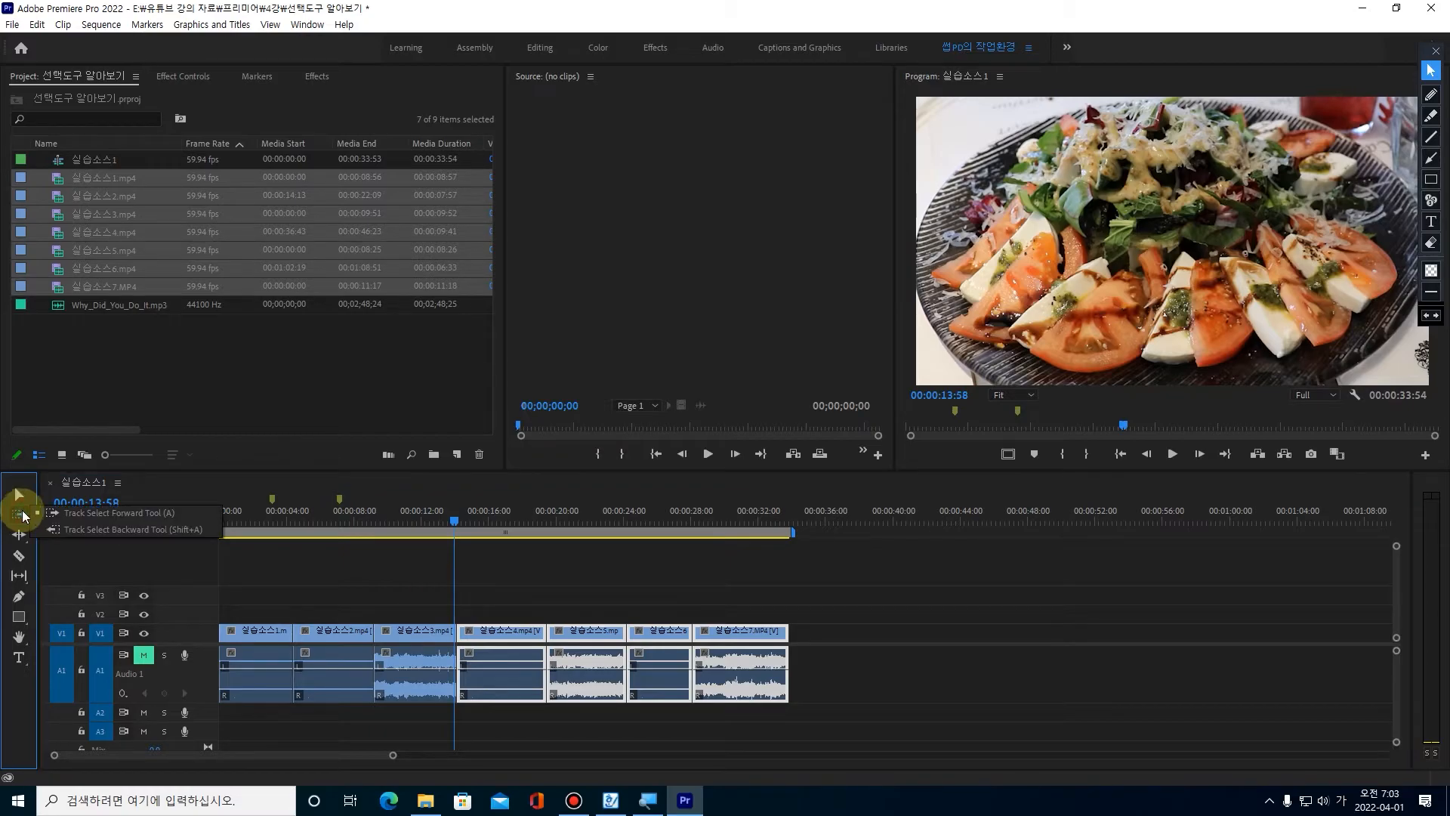
click(74, 528)
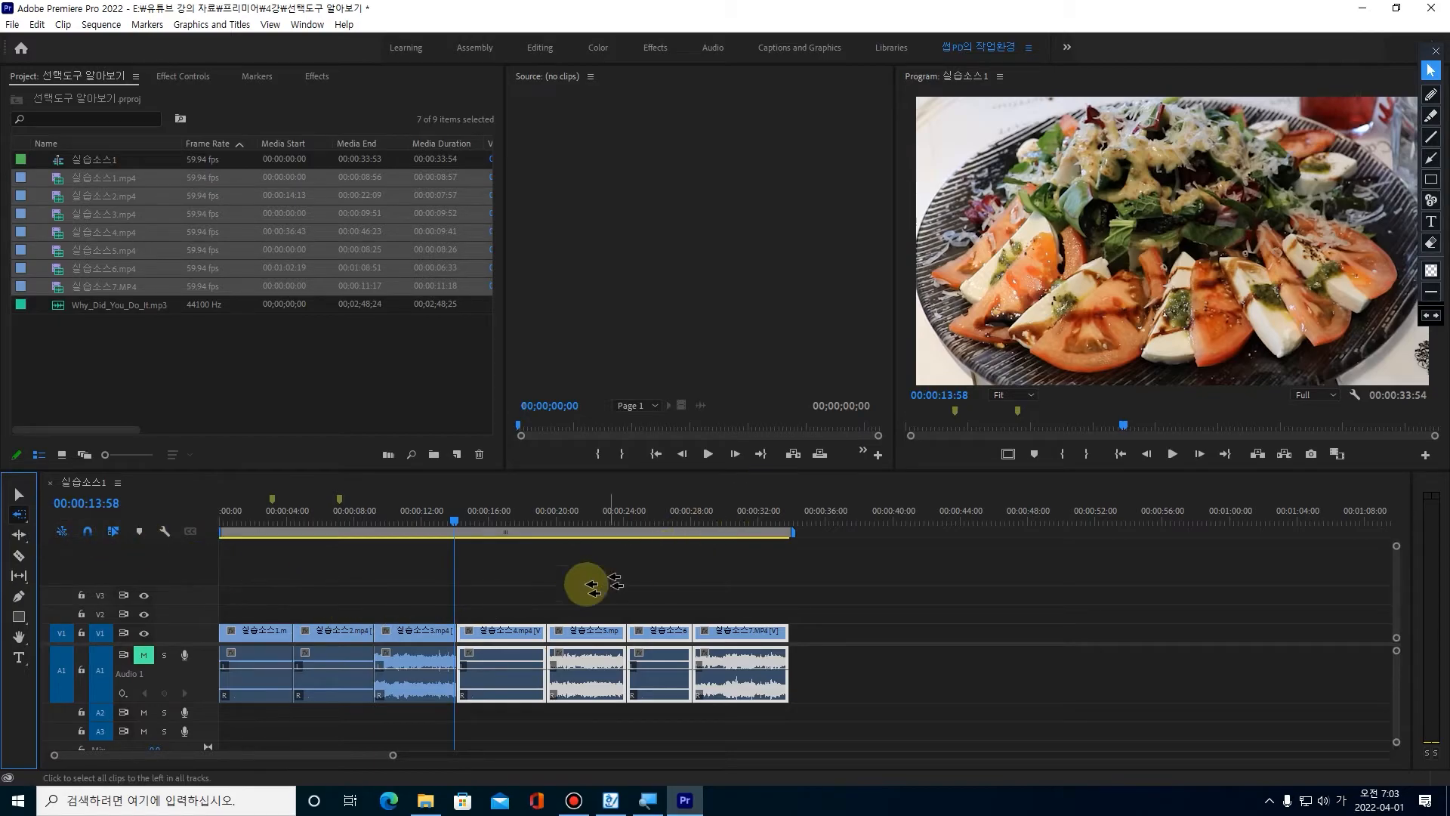
click(419, 632)
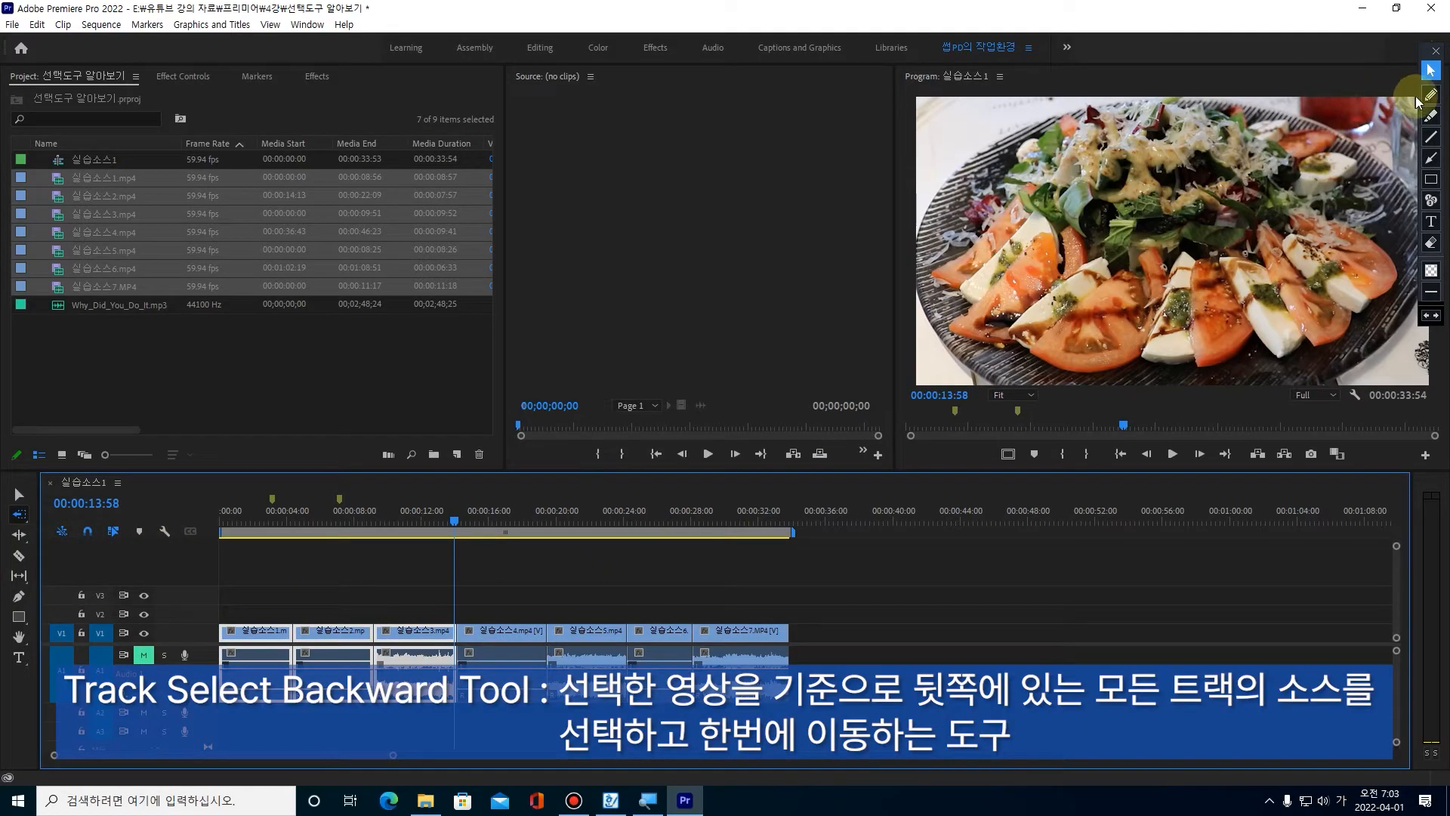
Mark the backward direction from the third clip and the forward direction from the fourth in red pen, and erase the annotations.
click(1429, 95)
mouse_move(443, 541)
mouse_down()
mouse_move(429, 625)
mouse_move(421, 684)
mouse_up()
mouse_move(385, 571)
mouse_down()
mouse_move(121, 589)
mouse_move(142, 563)
mouse_move(140, 604)
mouse_move(196, 555)
mouse_move(128, 565)
mouse_move(189, 567)
mouse_move(164, 582)
mouse_up()
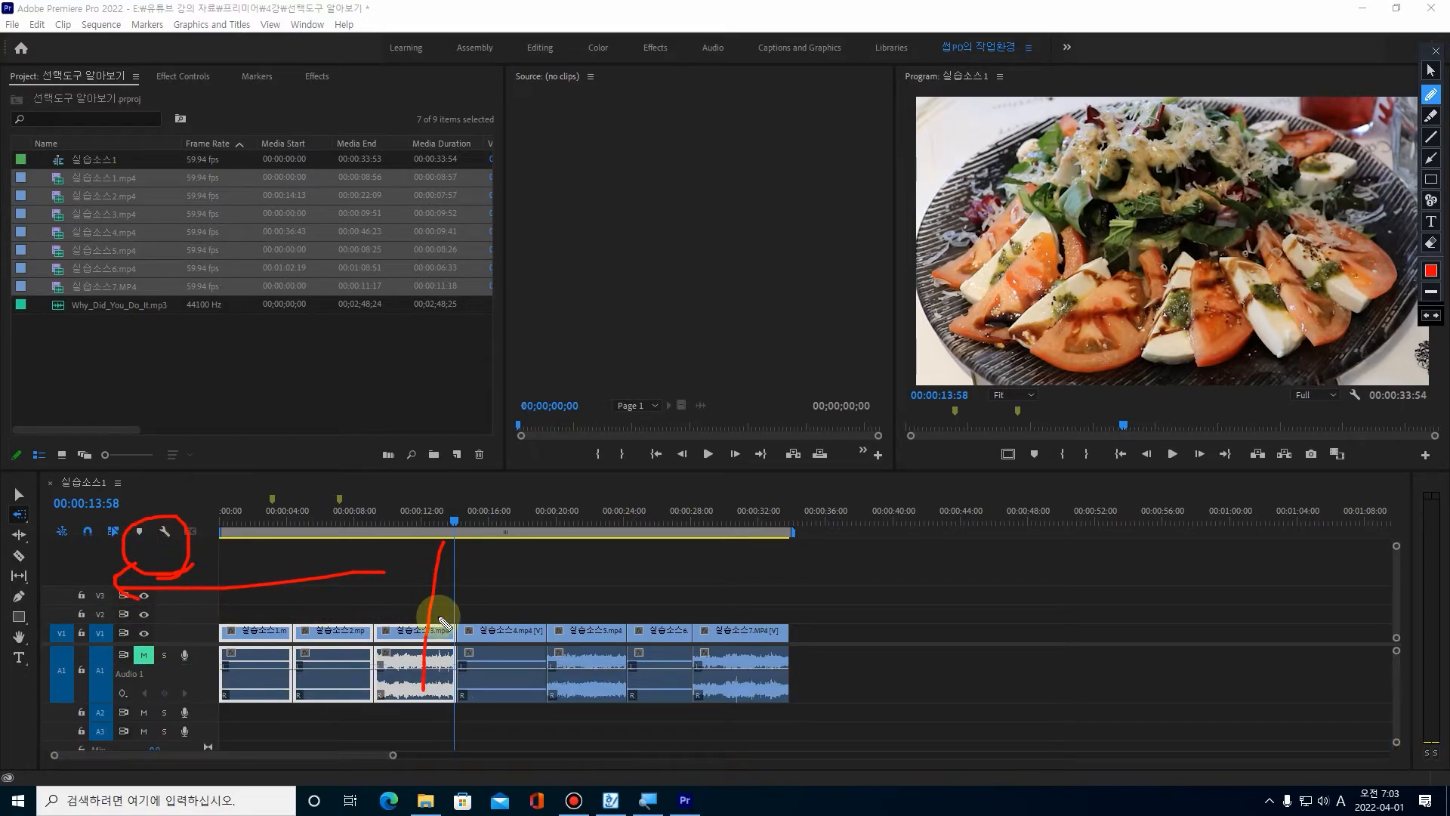
mouse_move(482, 601)
mouse_down()
mouse_move(506, 648)
mouse_move(505, 579)
mouse_move(511, 717)
mouse_up()
mouse_move(543, 564)
mouse_down()
mouse_move(1072, 557)
mouse_move(1054, 580)
mouse_up()
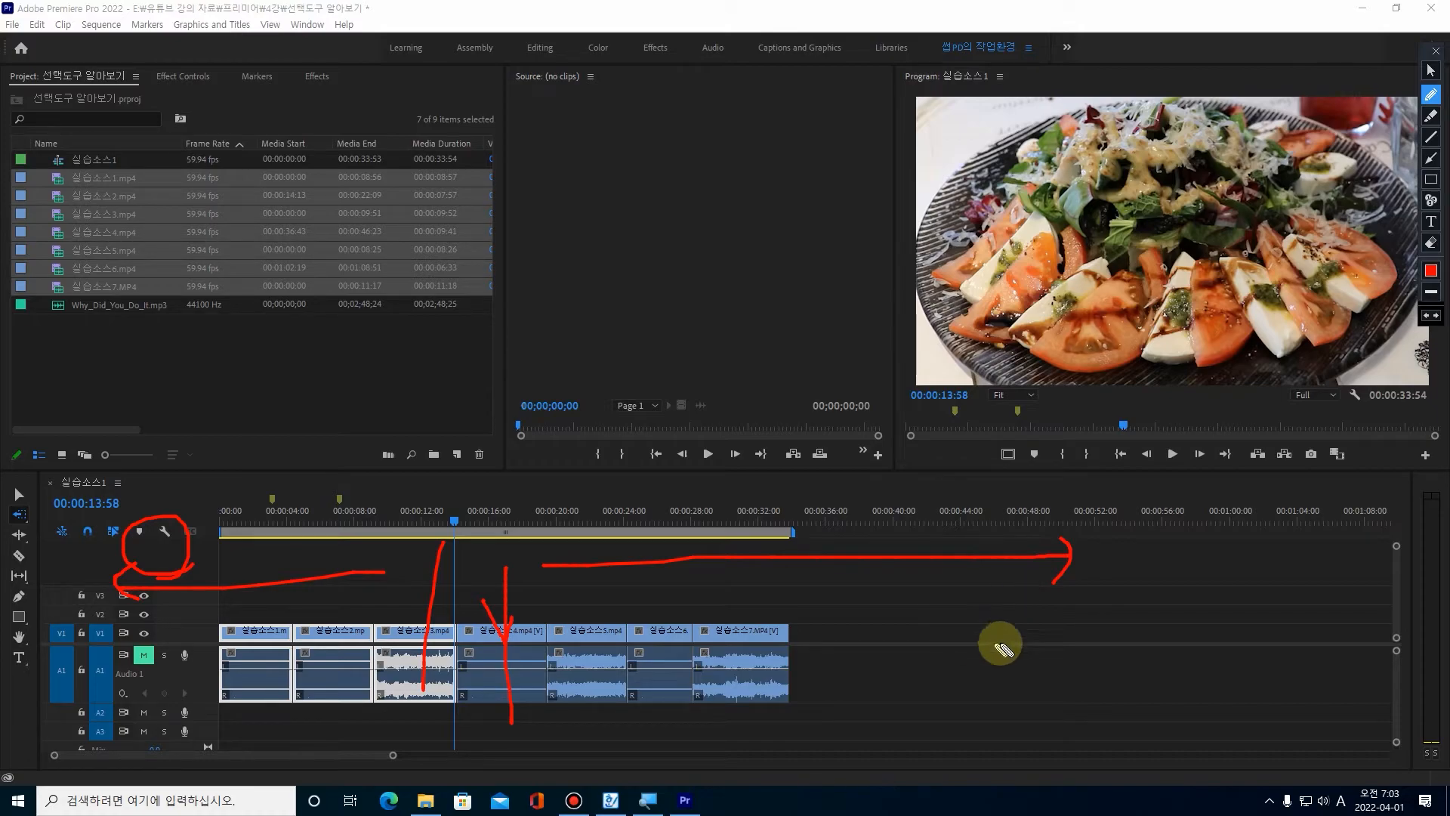
click(1430, 242)
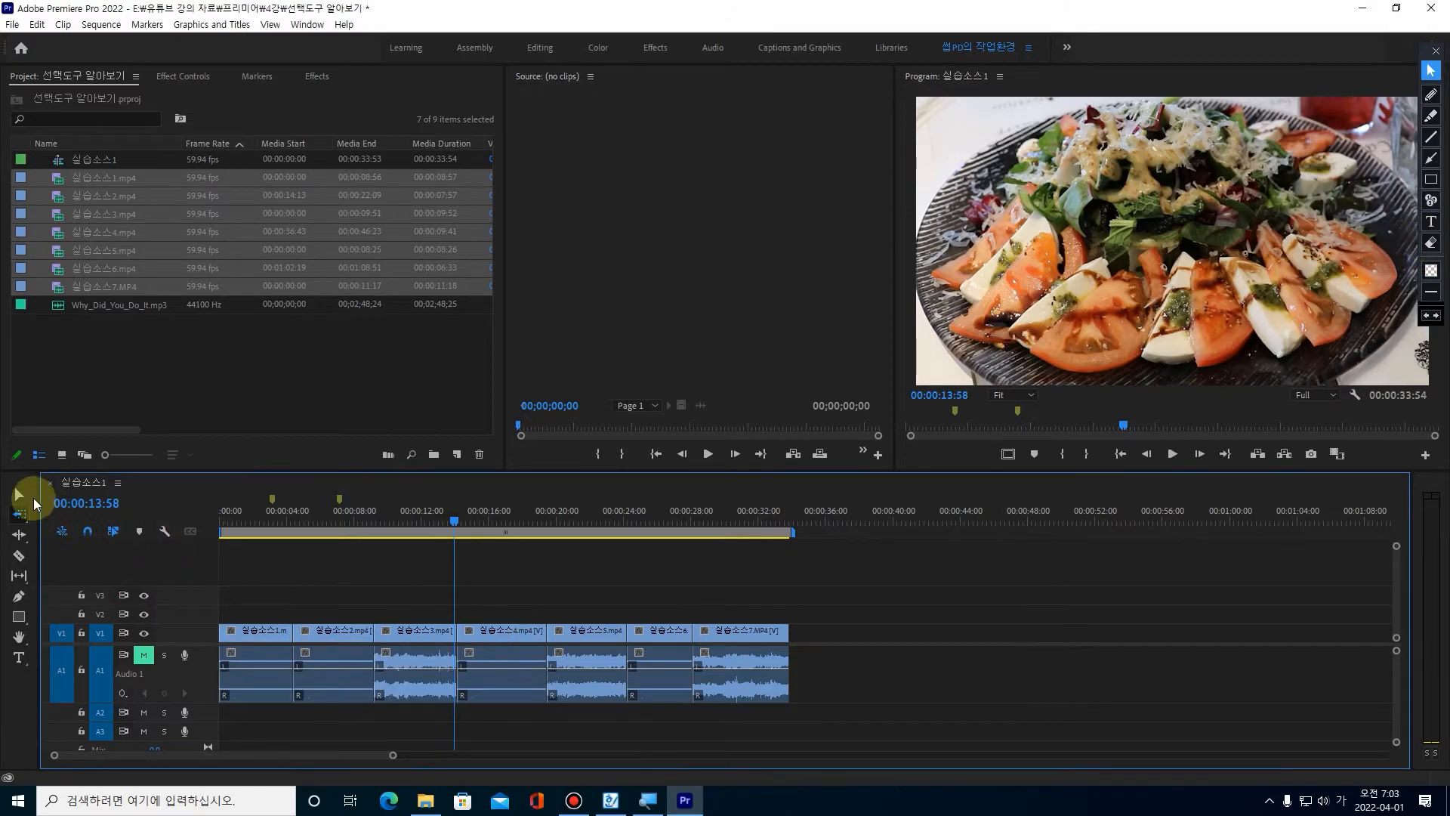
Switch to the Selection tool, select all clips in the sequence at once, and clear the selection.
click(21, 495)
click(491, 575)
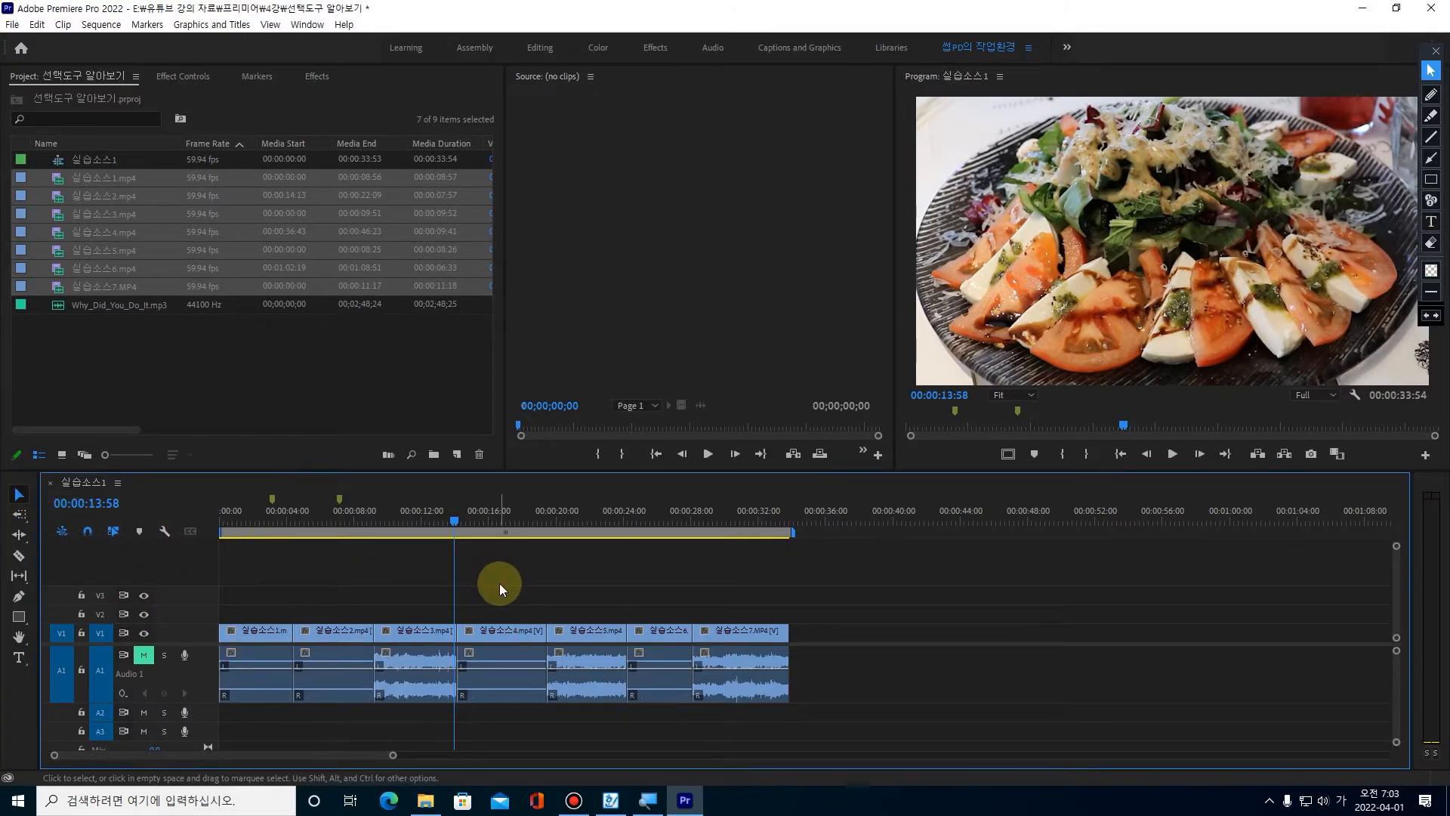
key(ctrl+a)
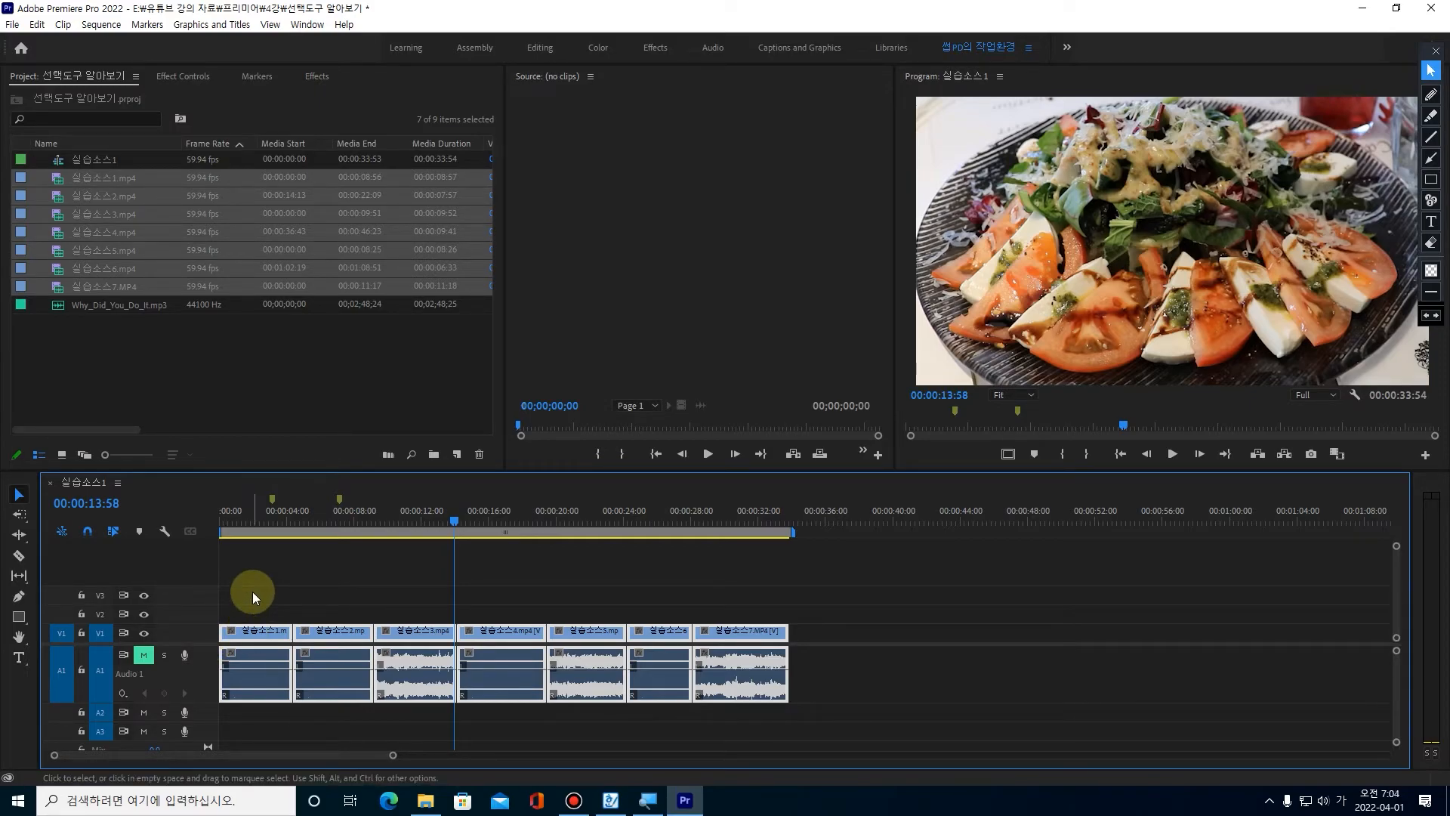
click(293, 589)
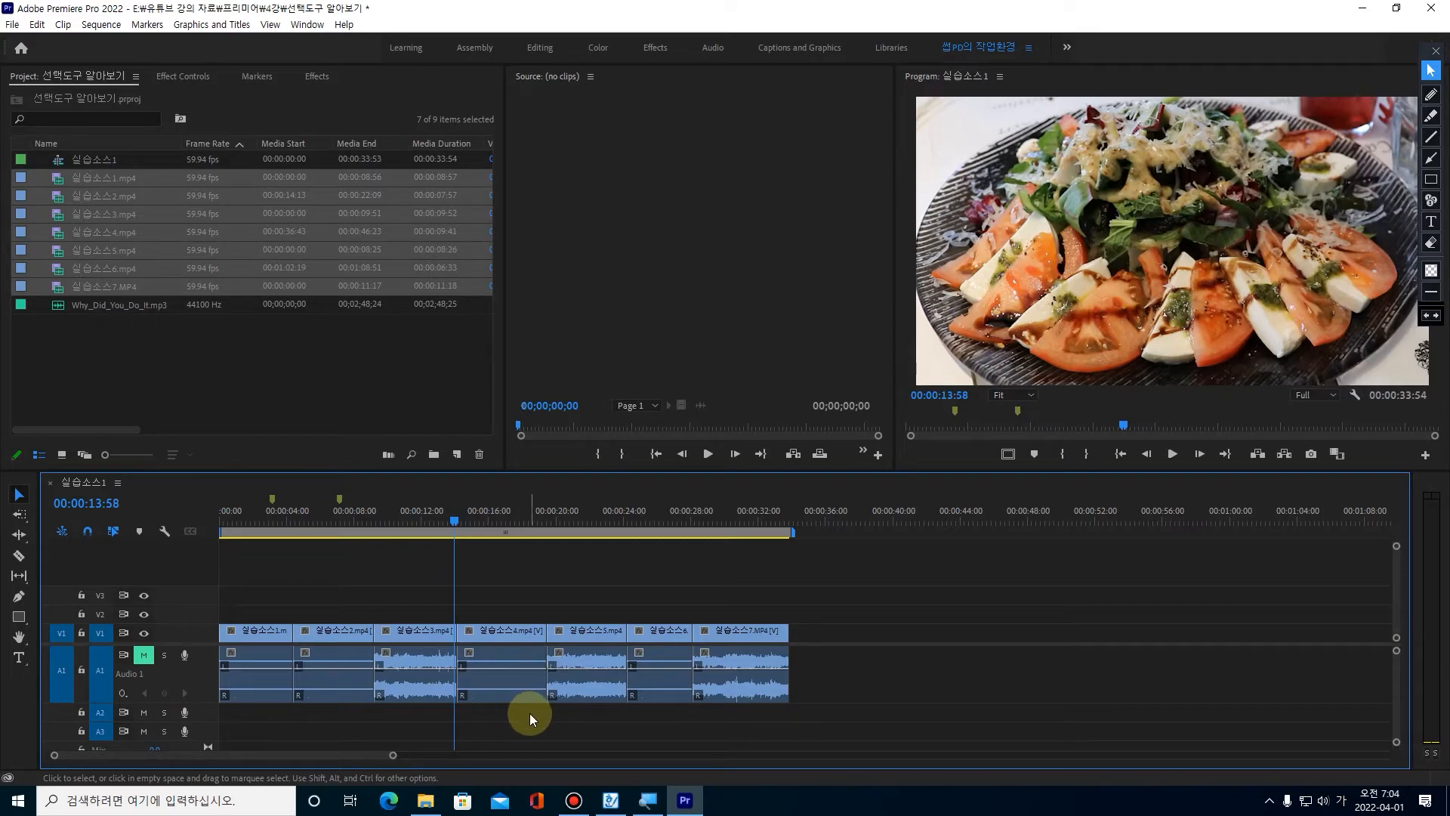
Delete only the audio of the seventh, sixth and fifth clips one after another, keeping their video.
click(734, 655)
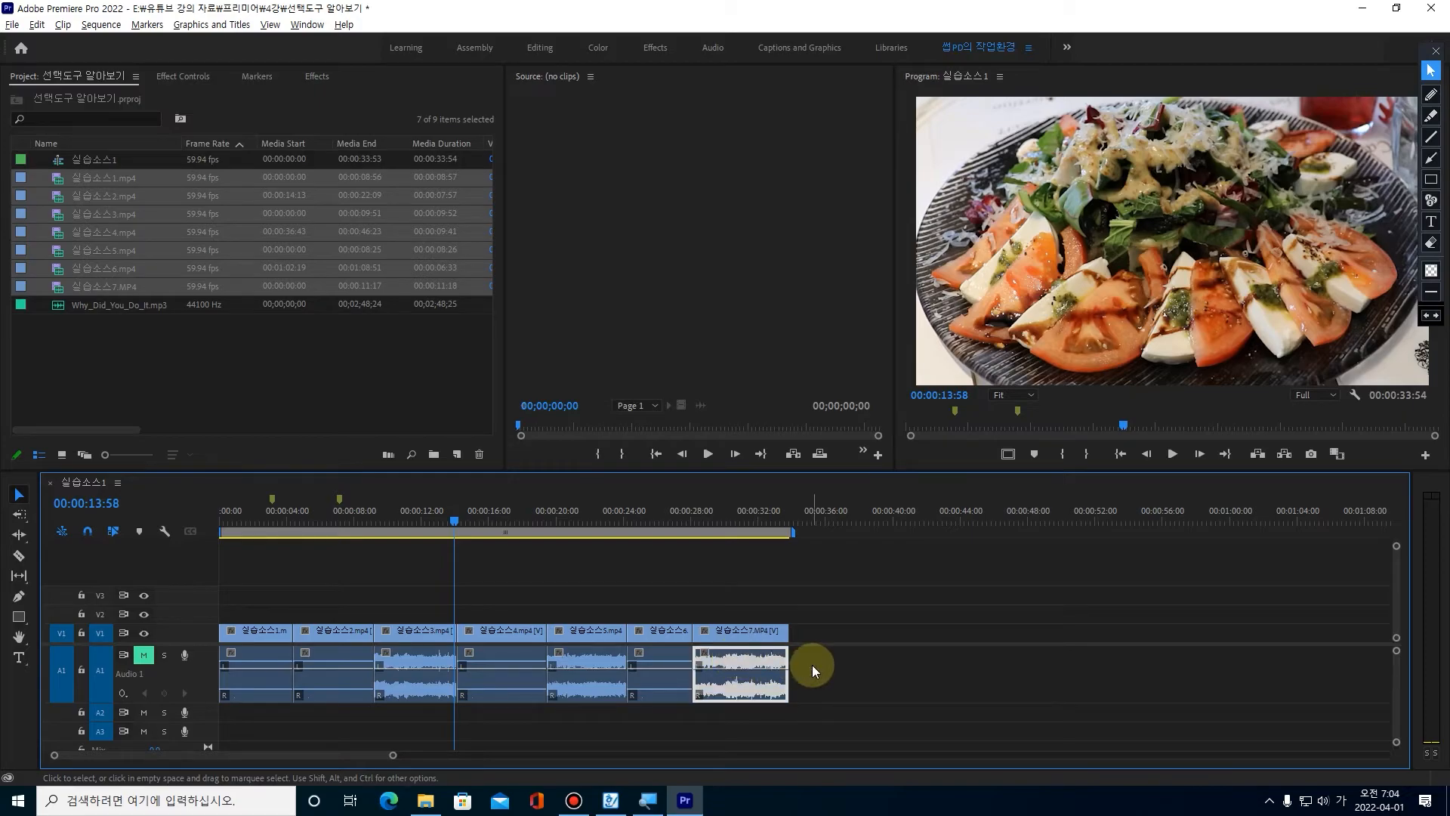
key(Delete)
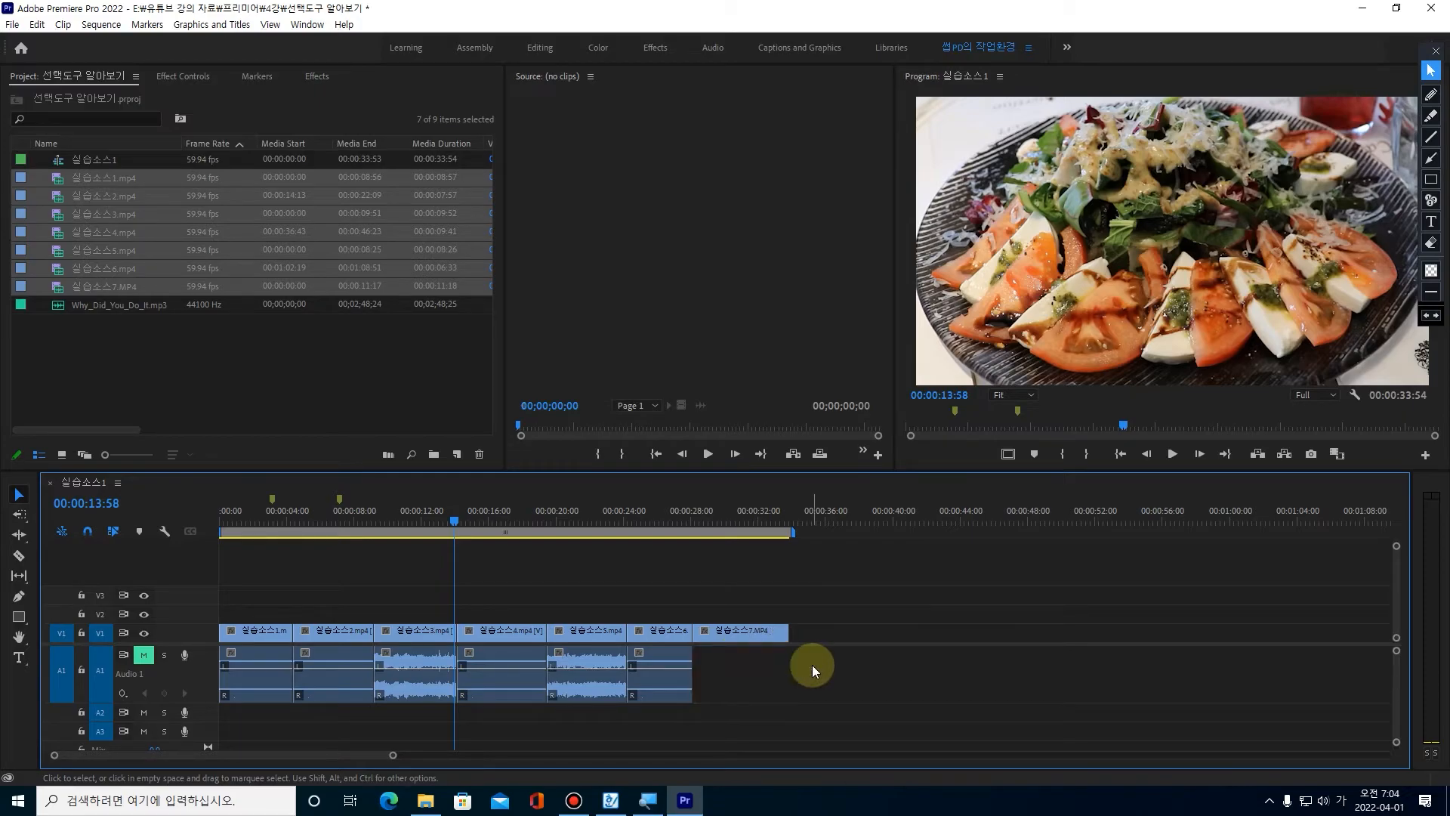
alt+click(666, 654)
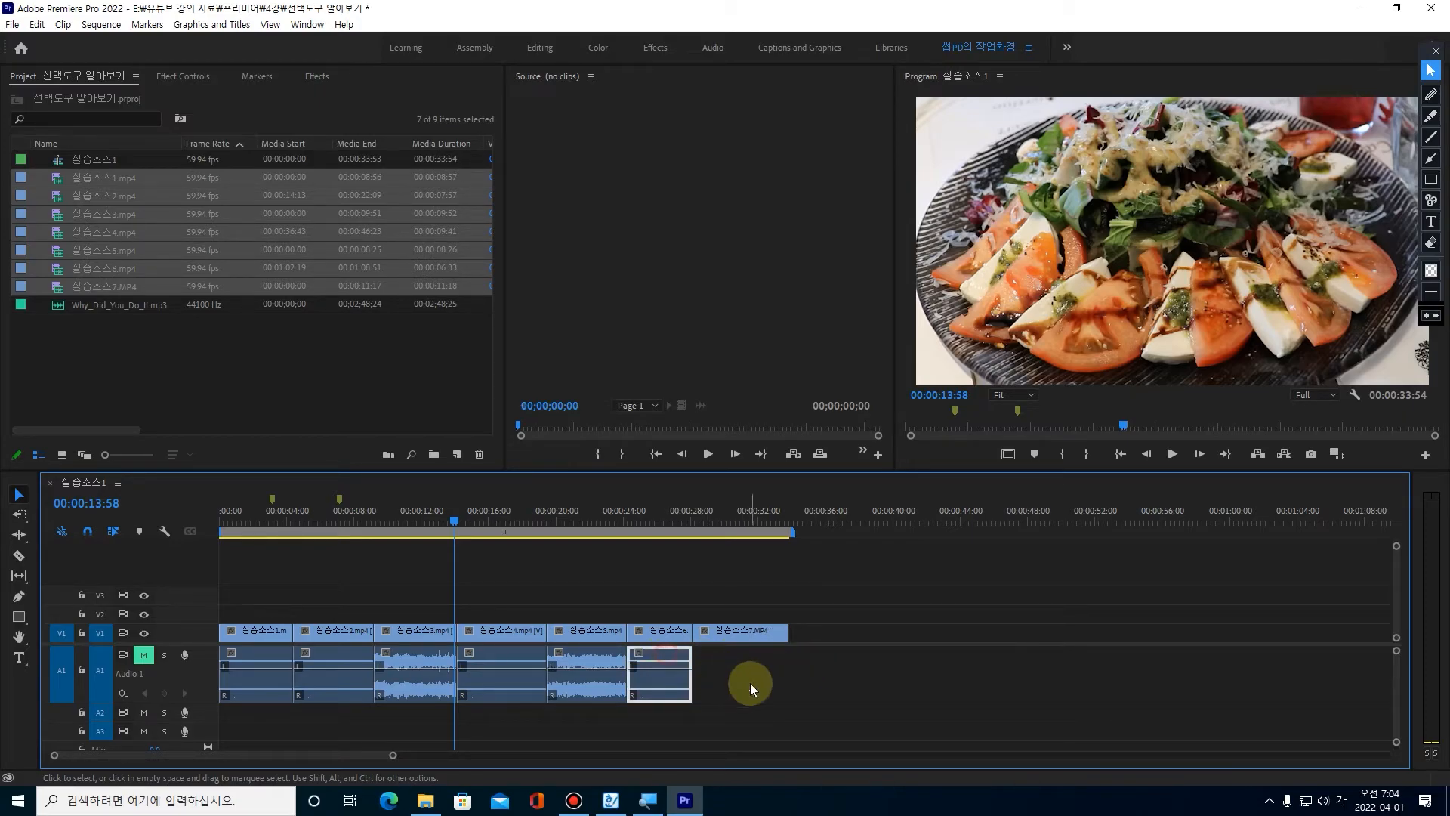
key(Delete)
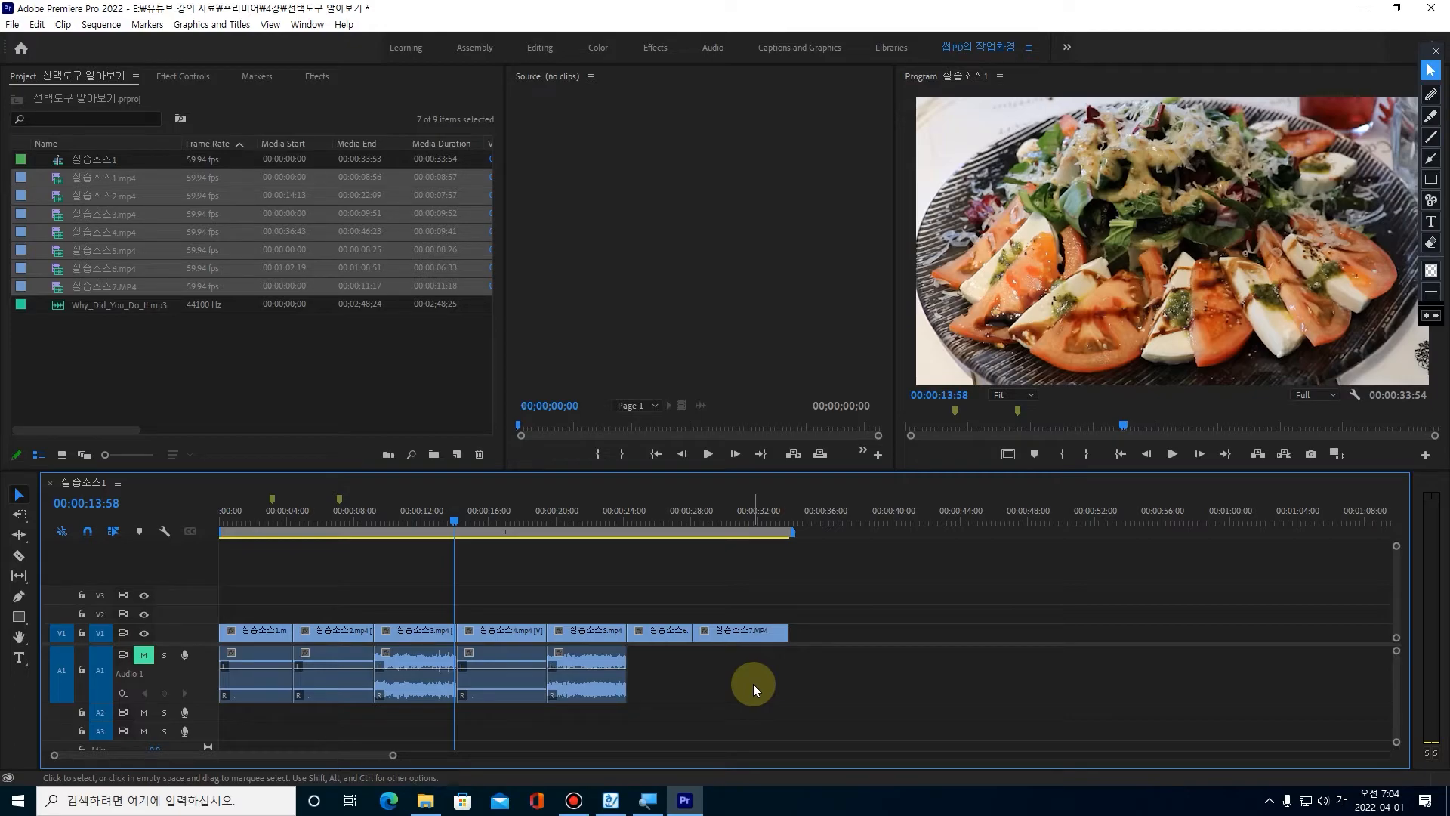
alt+click(605, 654)
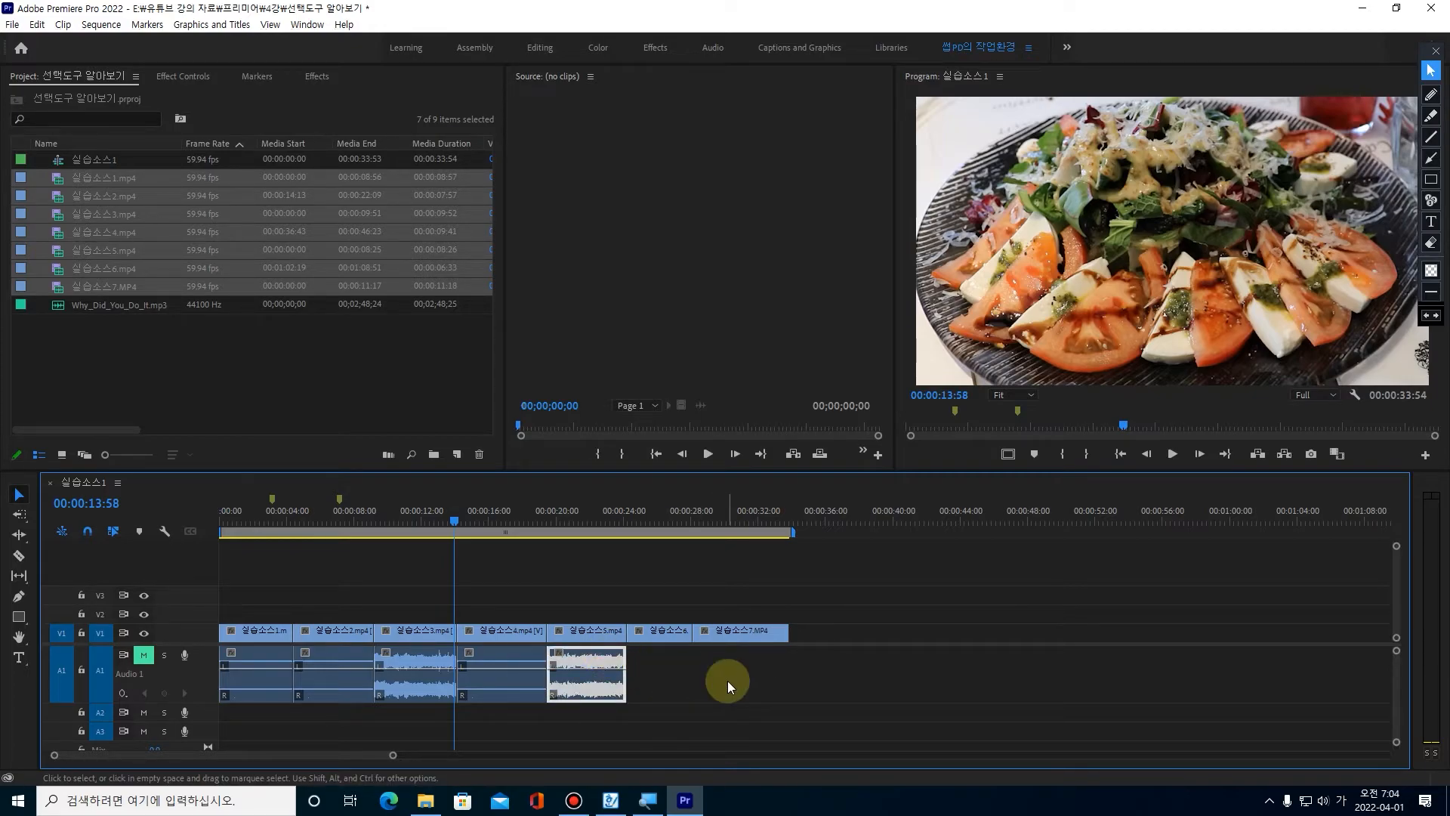
key(Delete)
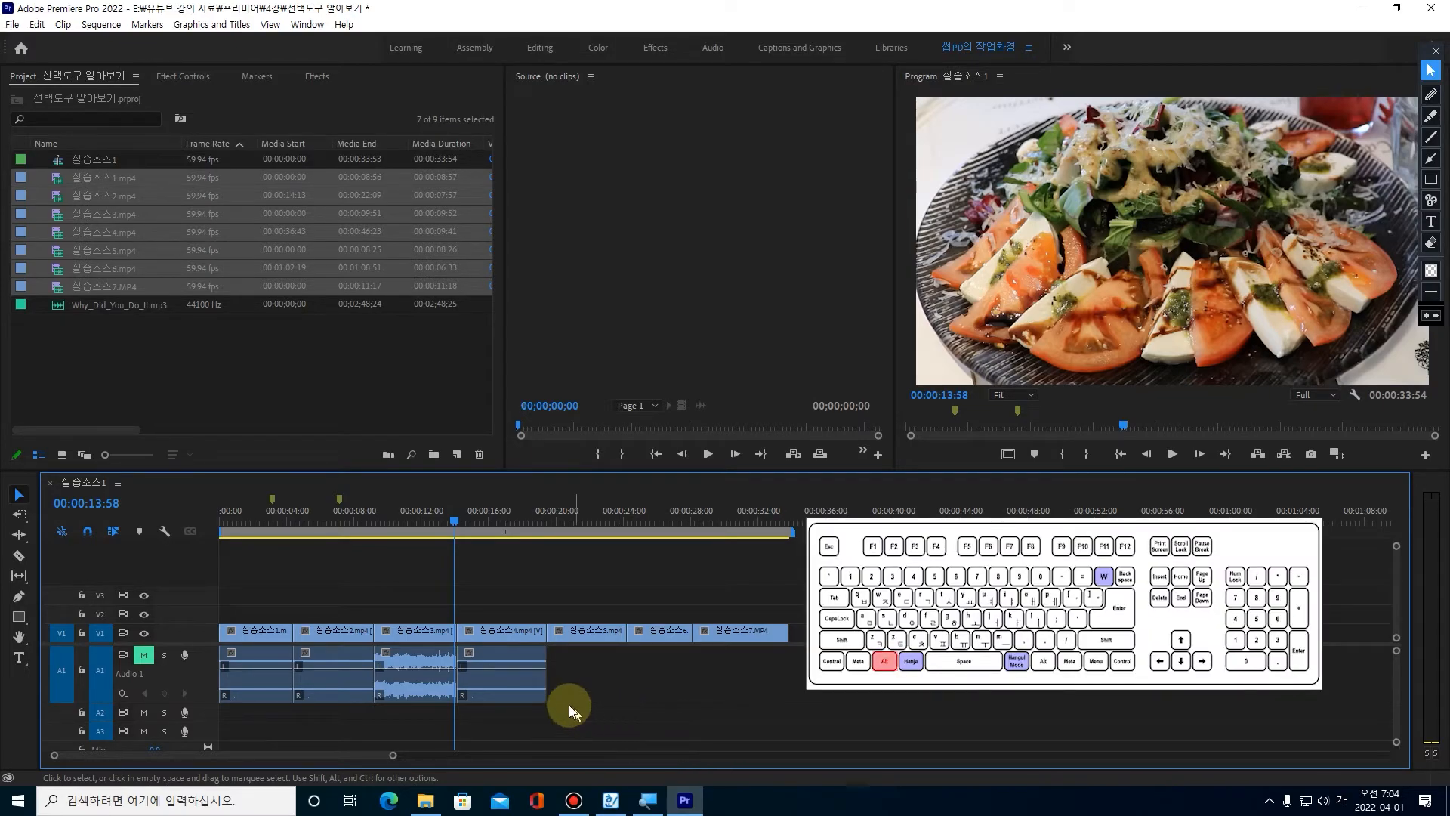
Select only the audio portions of the first four clips together and delete them from track A1.
alt+click(508, 659)
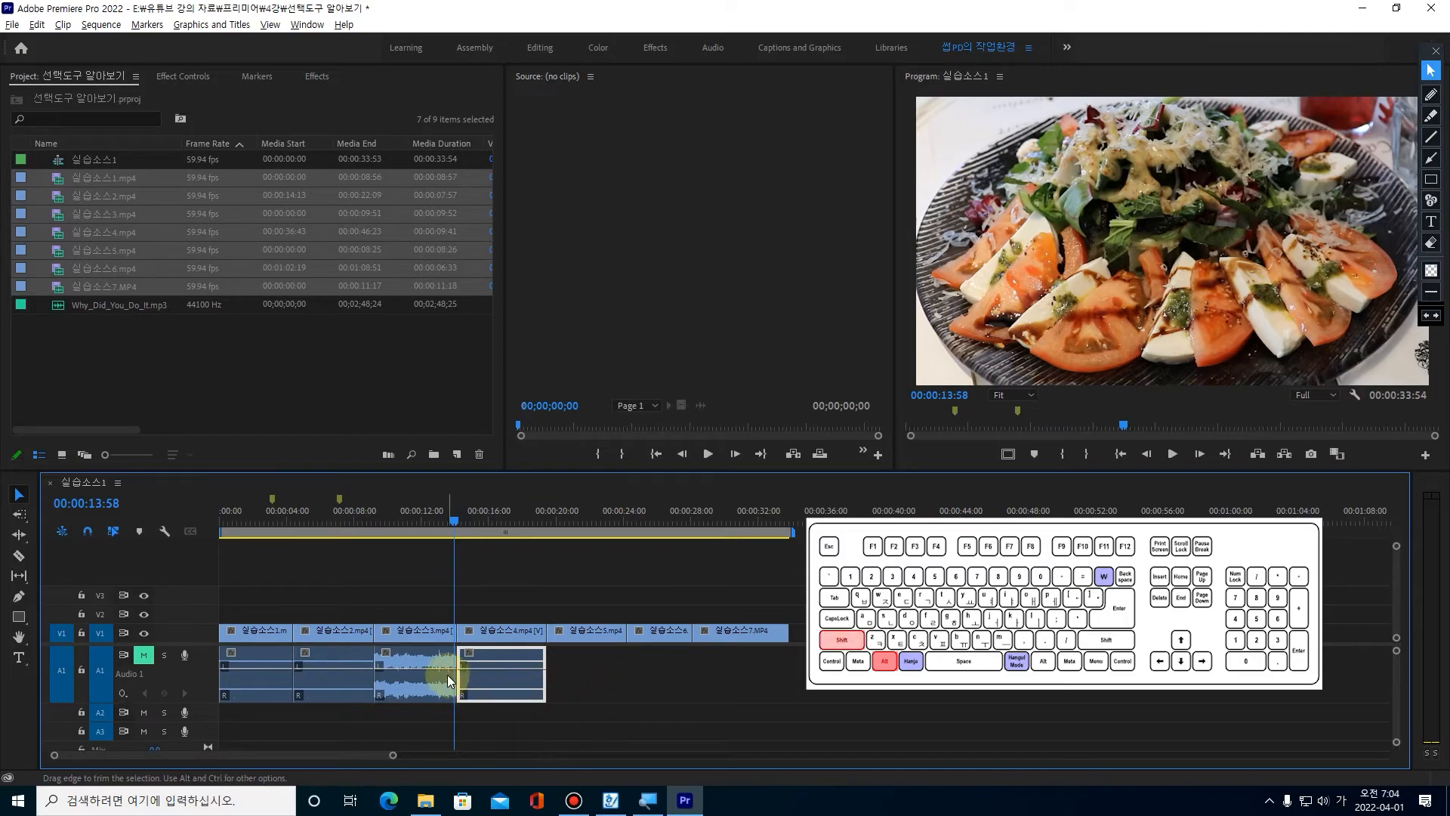
alt+shift+click(423, 660)
alt+shift+click(356, 661)
alt+shift+click(266, 655)
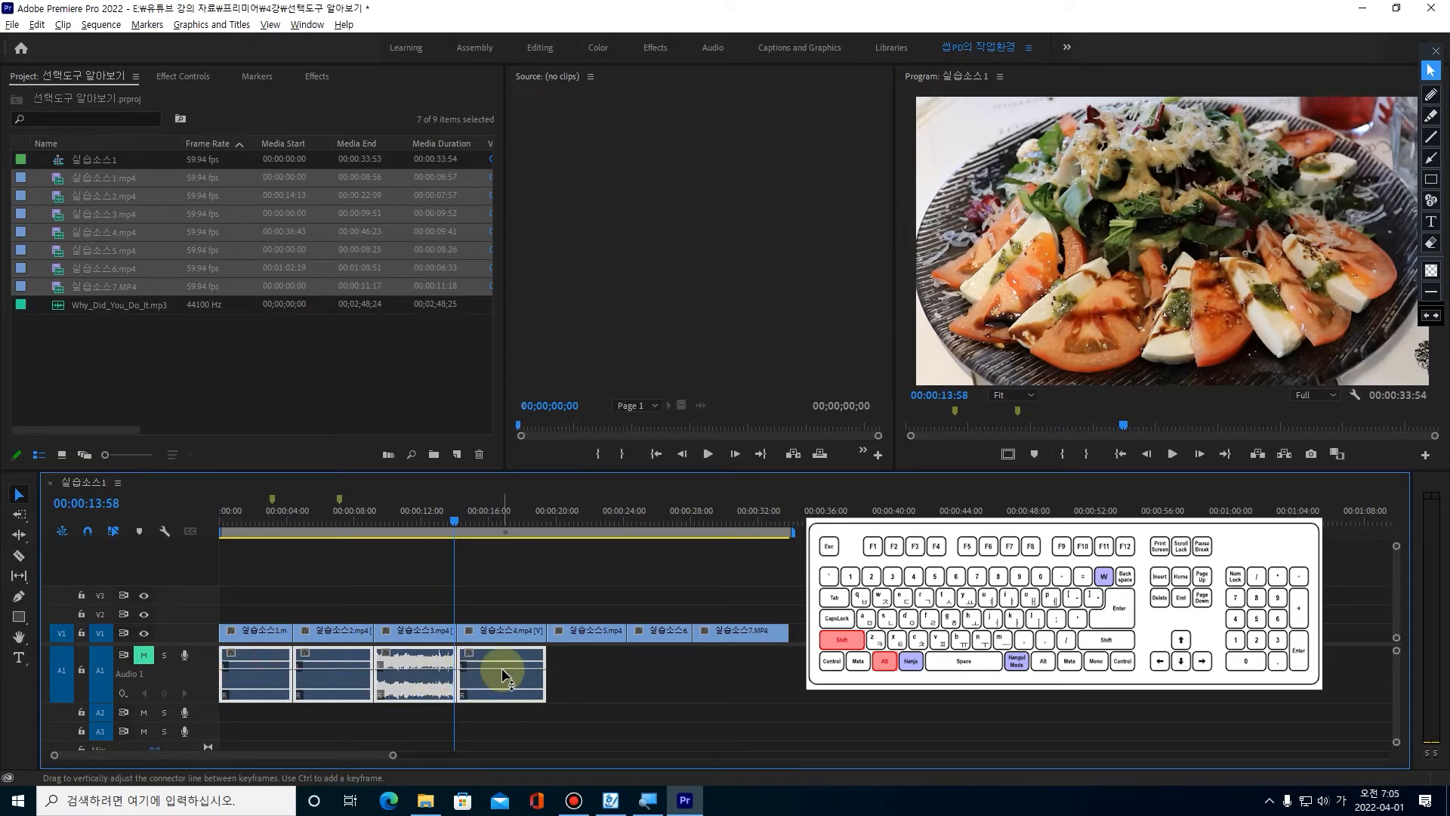
alt+shift+click(408, 679)
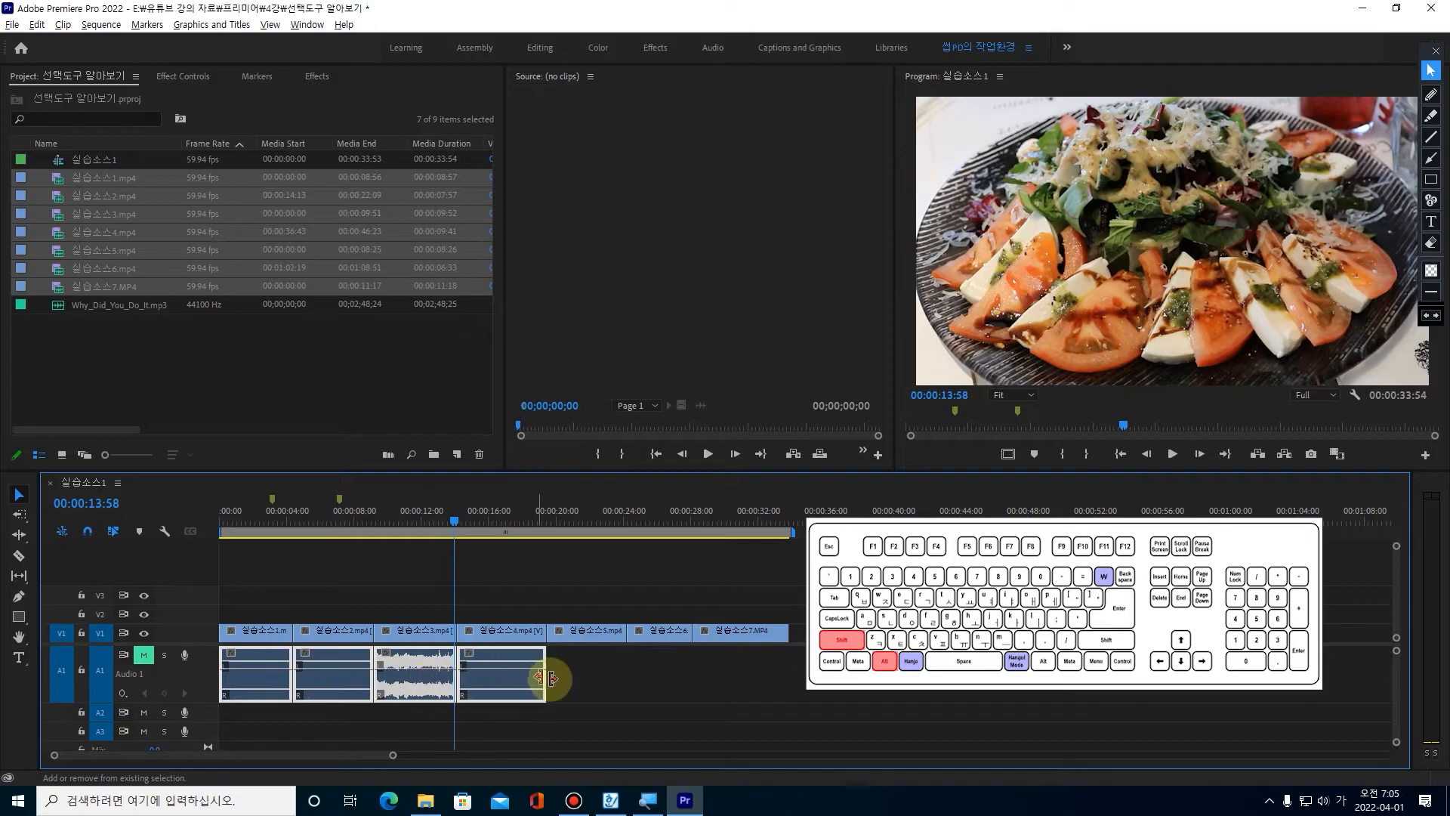
key(Delete)
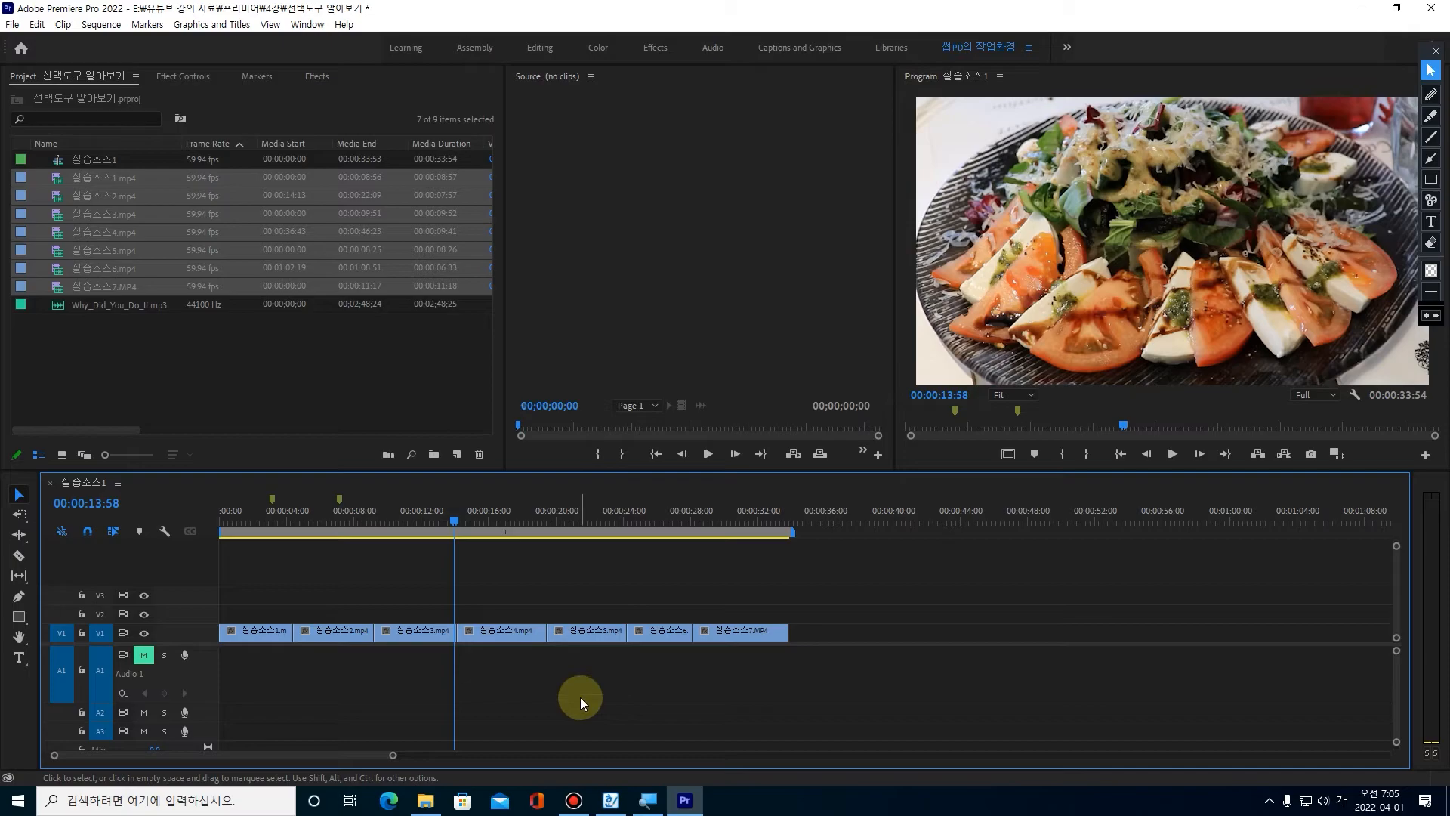
Select all seven video clips on V1 and duplicate them onto tracks V2 and V3.
drag(249, 605, 747, 625)
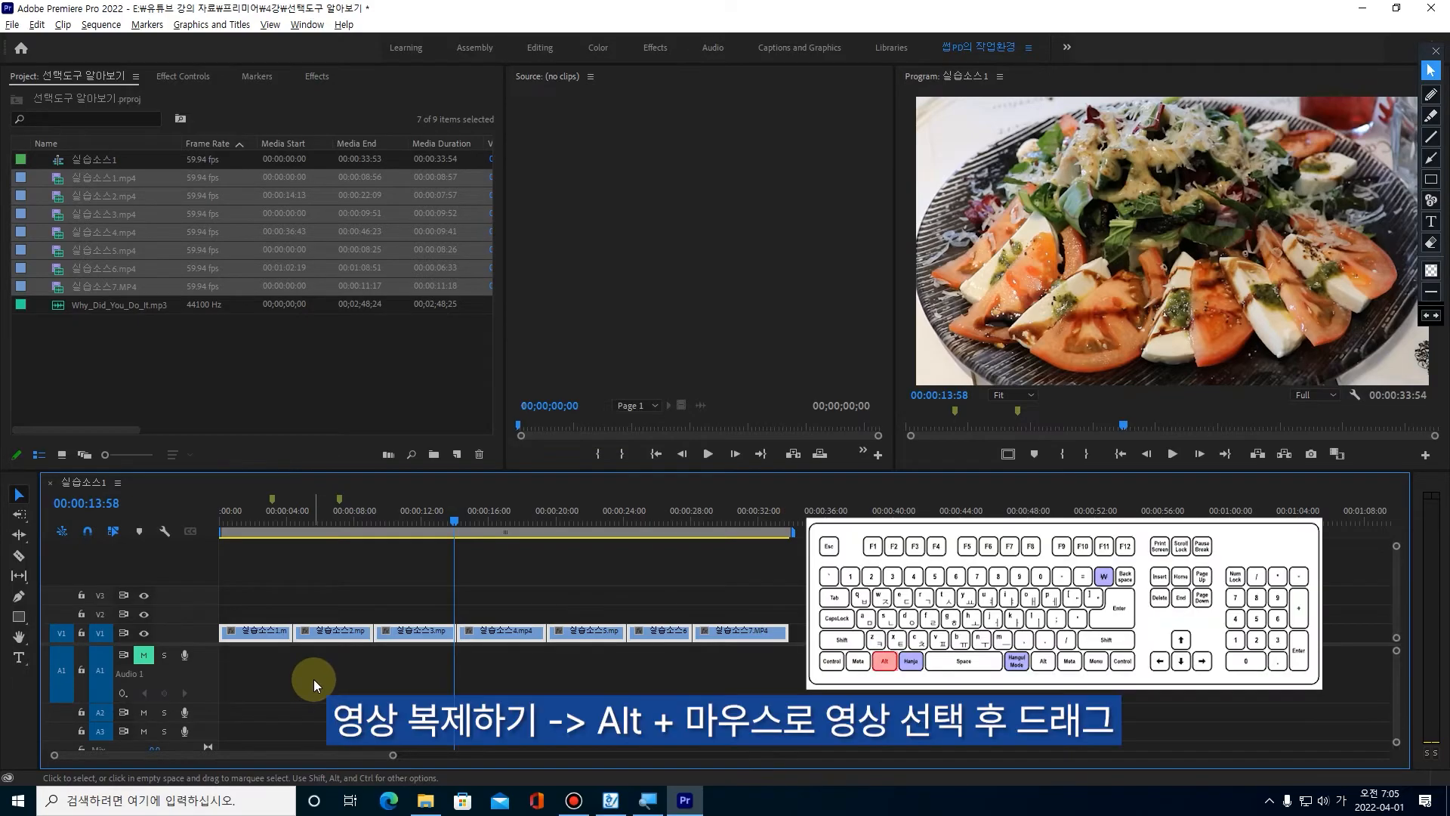
alt+click(268, 632)
drag(268, 633, 269, 613)
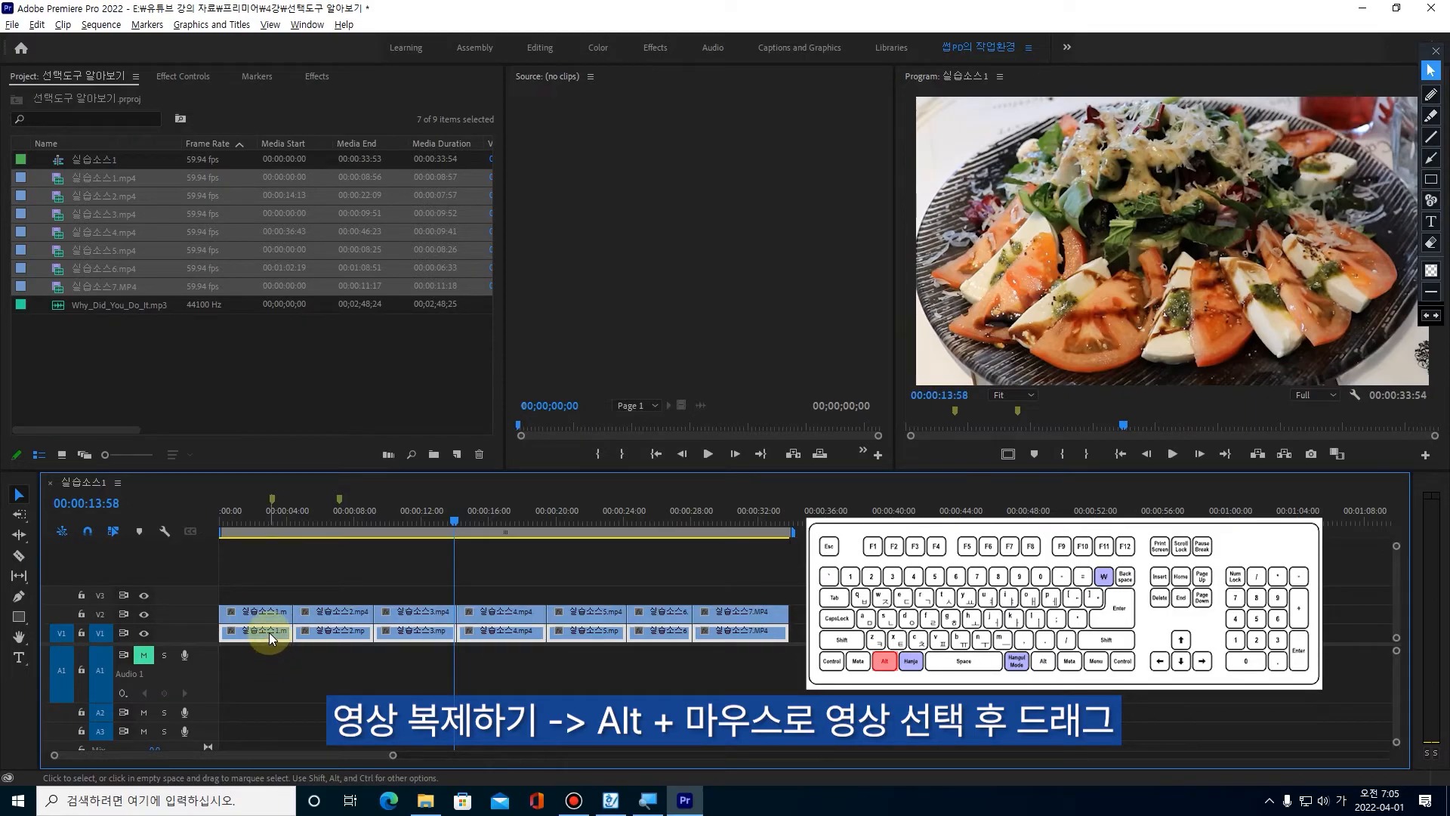
drag(269, 632, 271, 595)
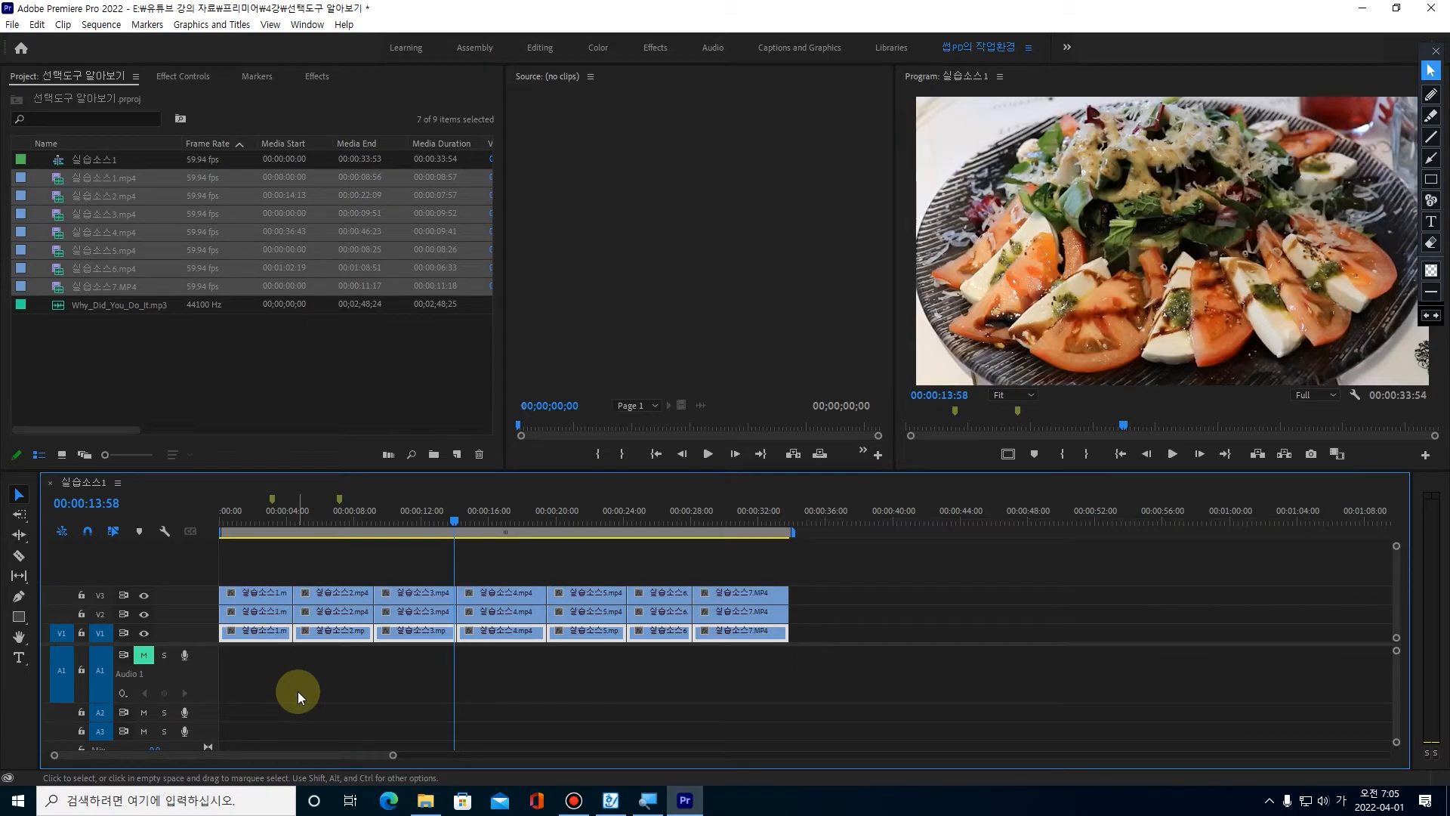
Using the Track Select Forward Tool, select the third through seventh clips on all three video tracks.
click(20, 516)
drag(21, 522, 58, 521)
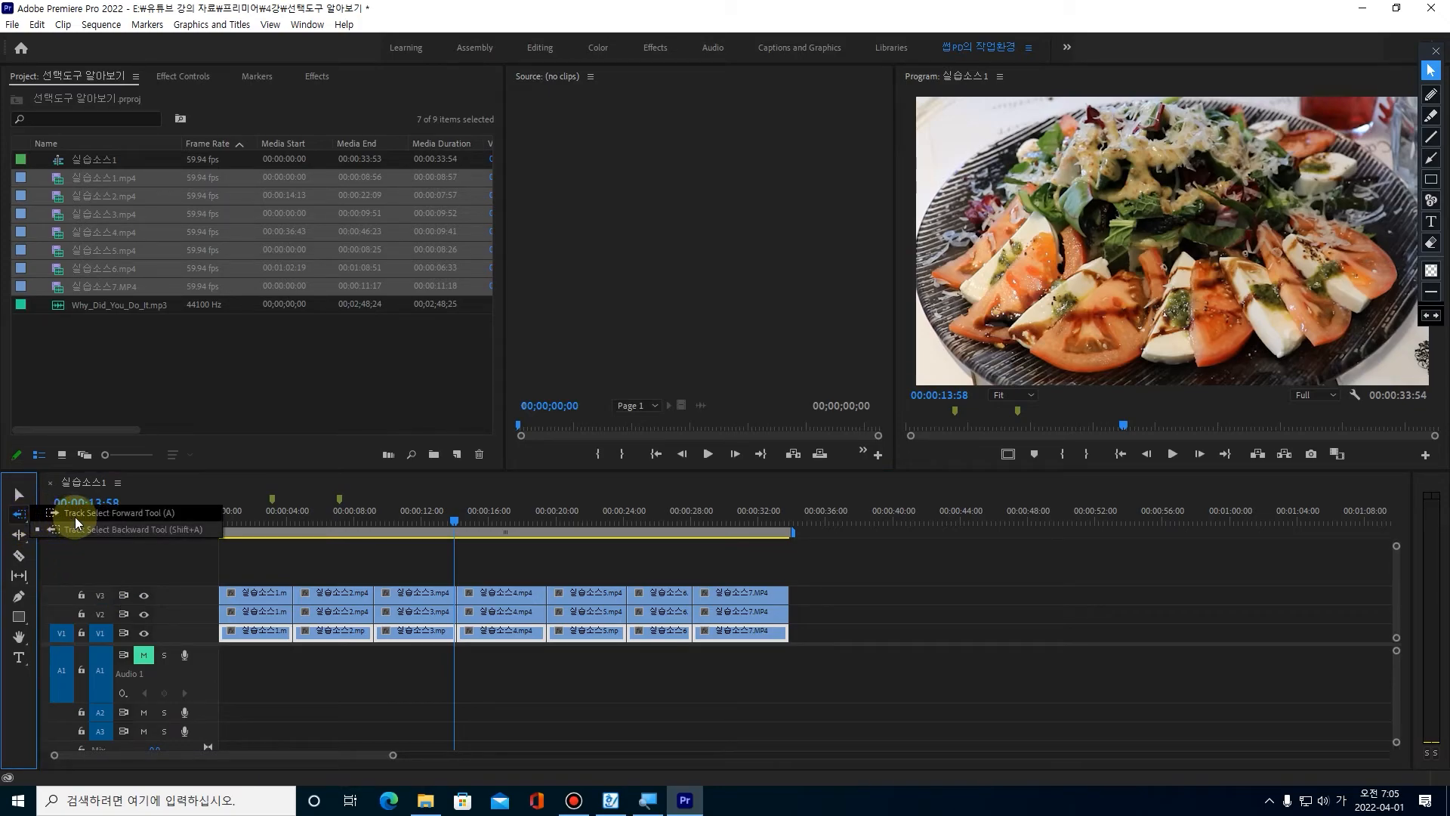
click(74, 517)
click(376, 701)
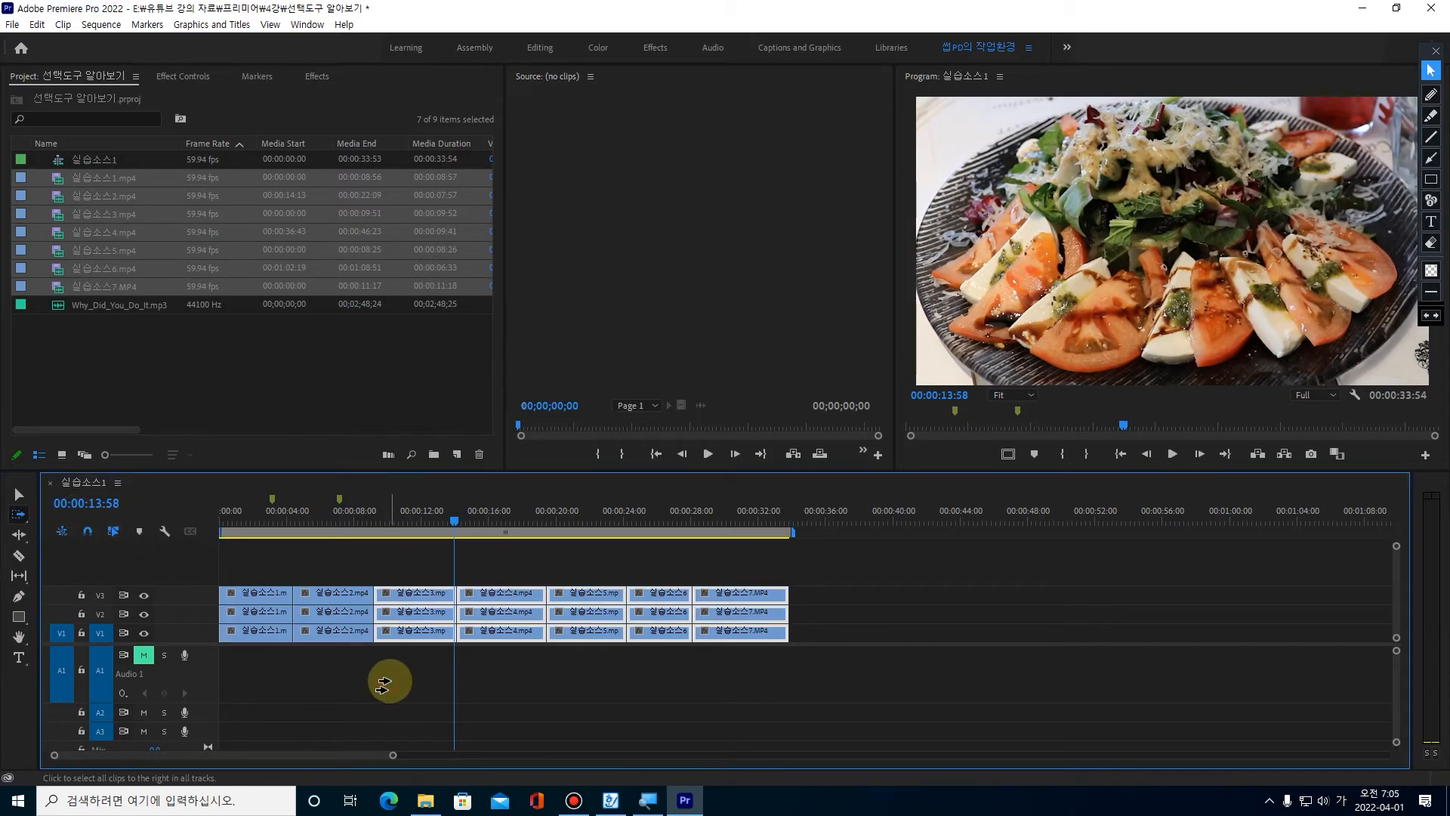
Clear the selection, move the playhead to 00:00:07:40, and select the clips on all tracks from the third clip onward again.
click(953, 577)
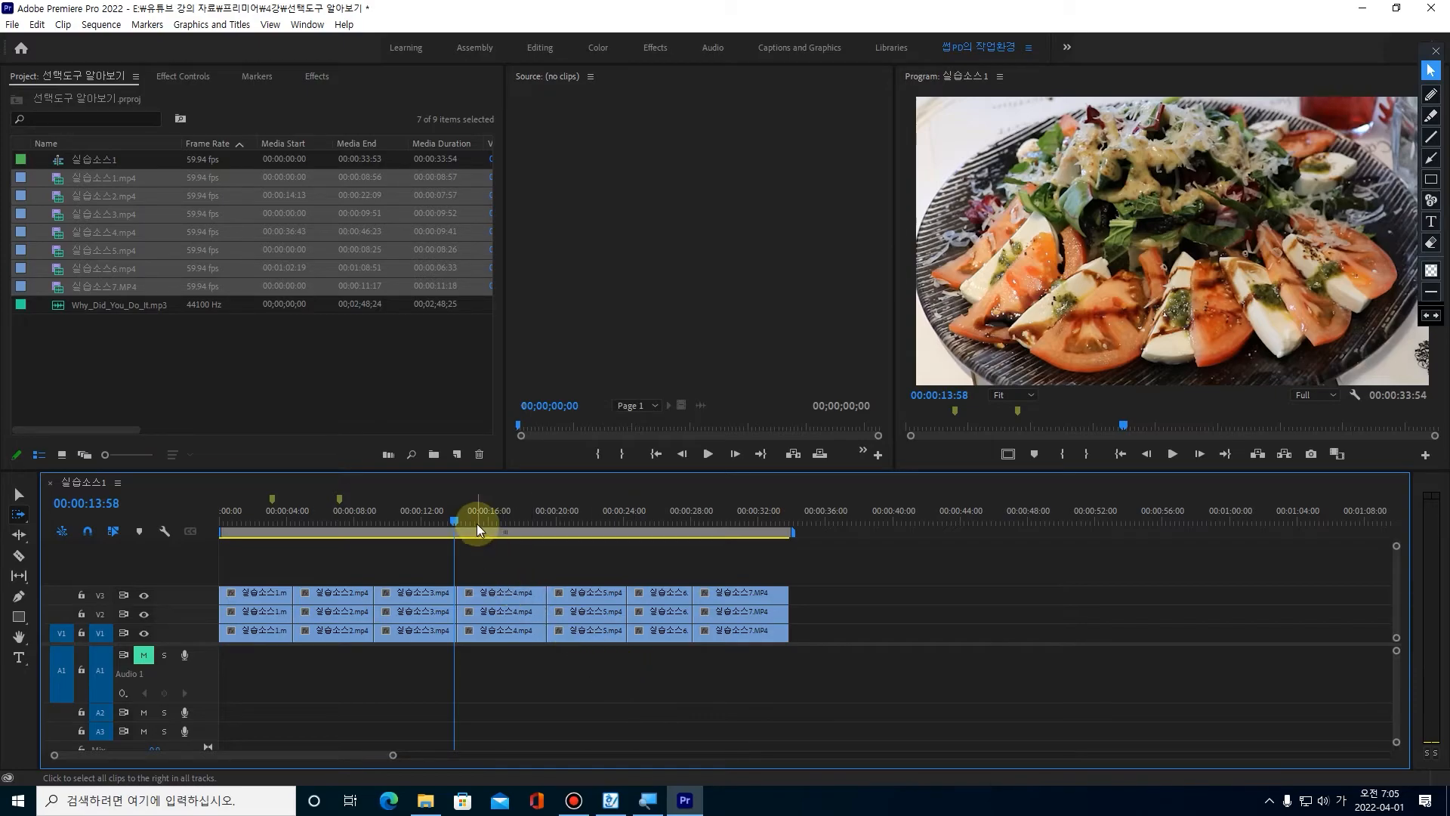
drag(452, 520, 346, 530)
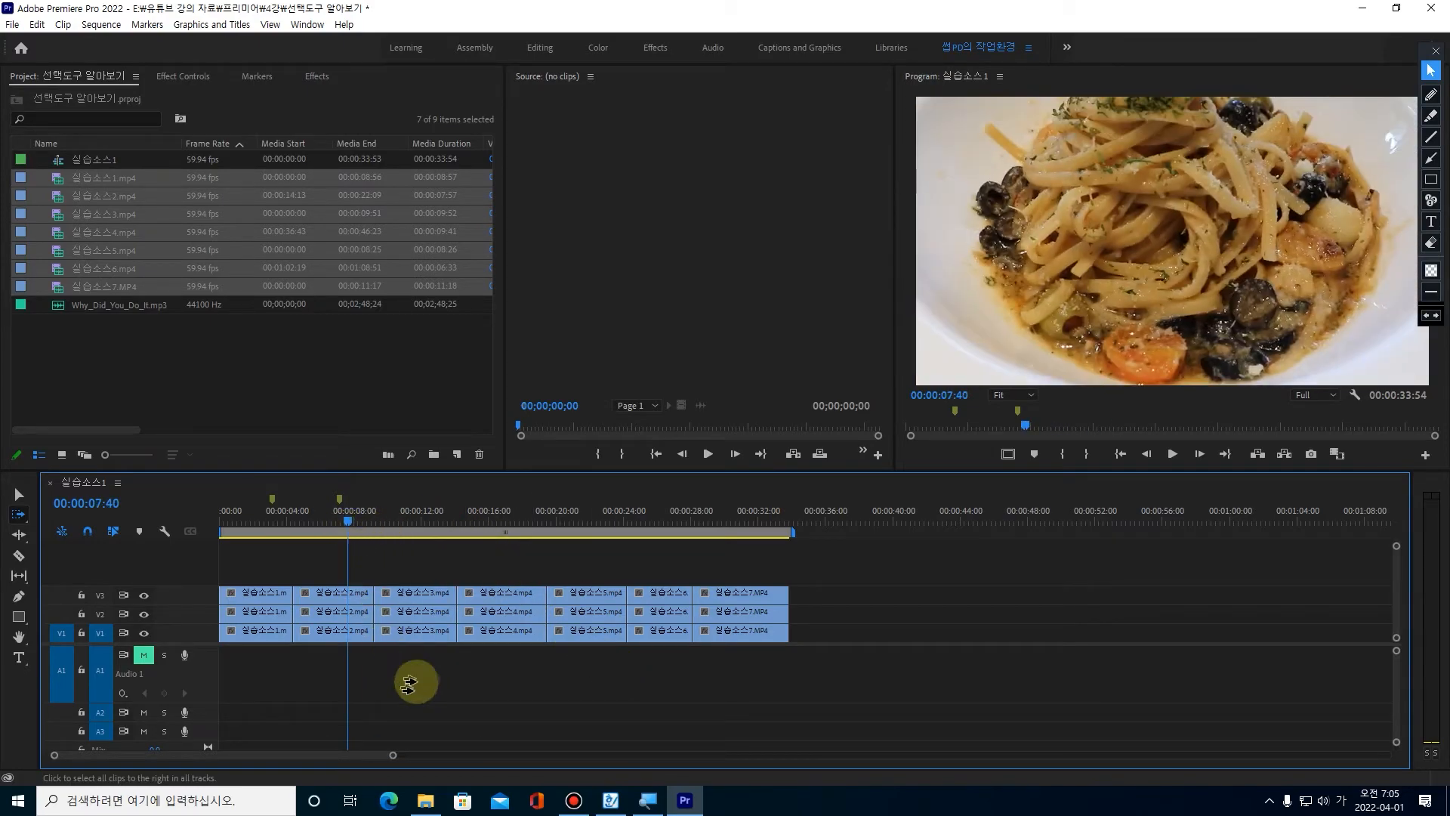
click(420, 617)
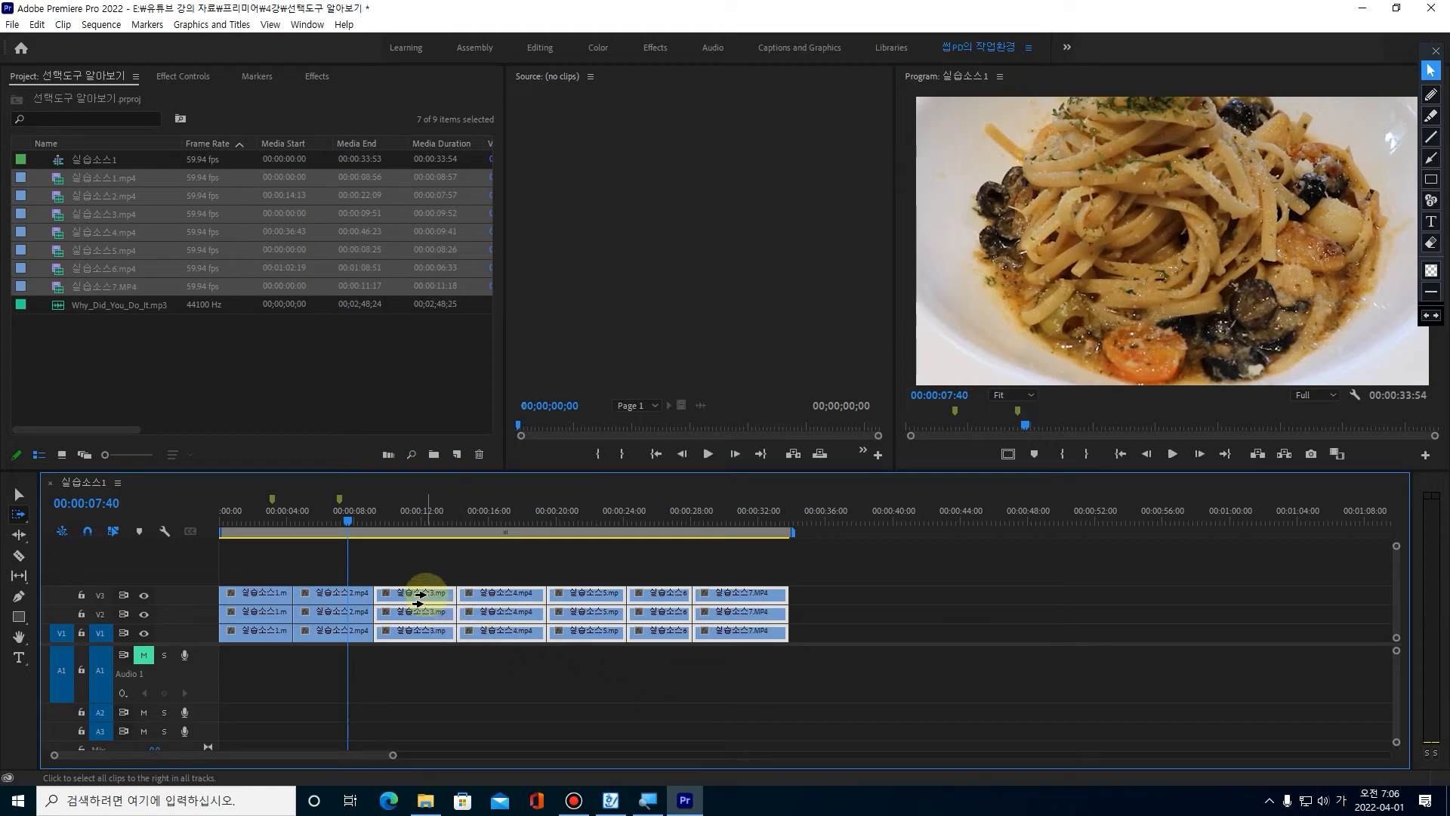
drag(414, 592, 434, 618)
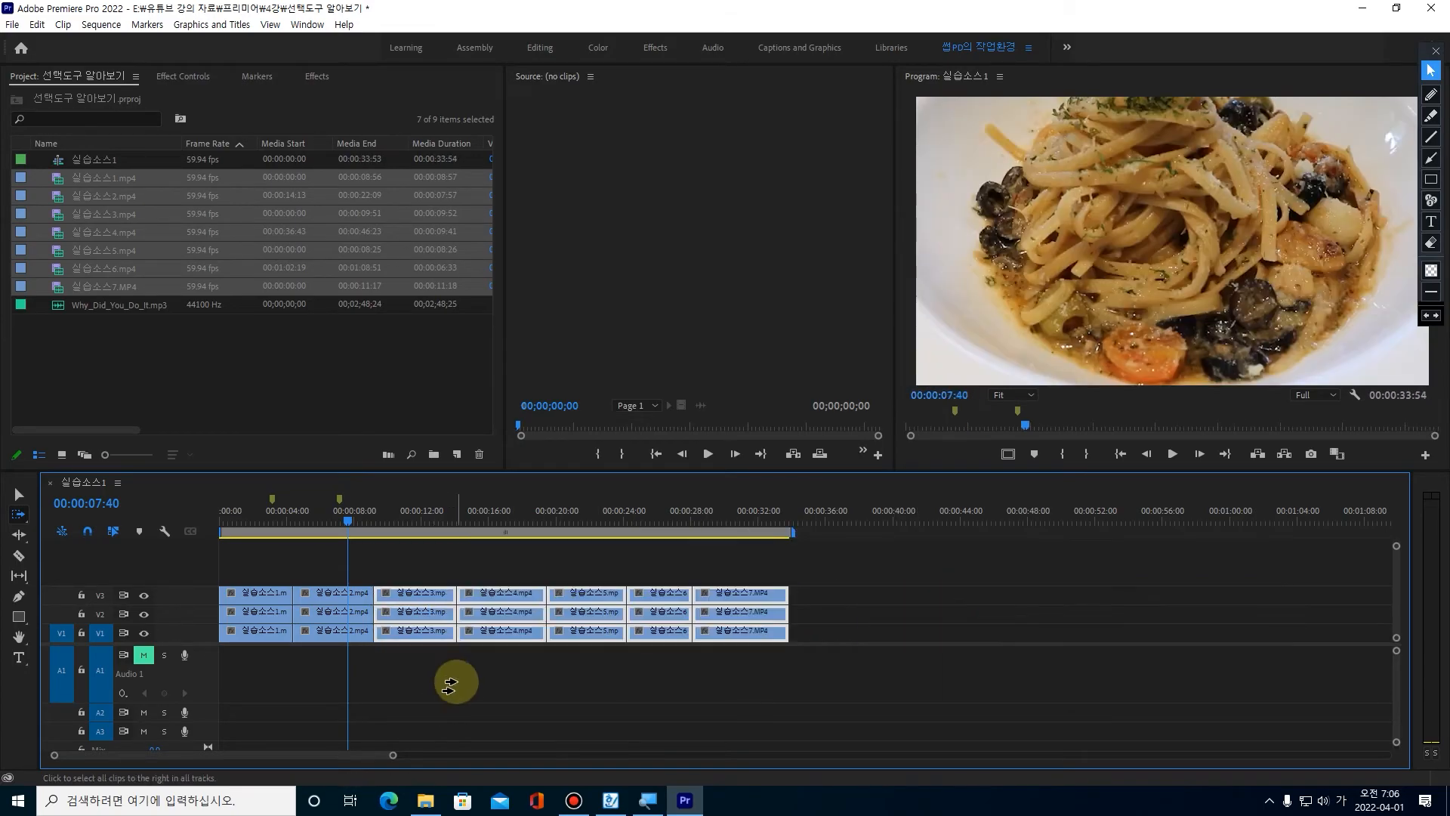
Mark the forward range from the third clip in red pen across the stacked tracks, and erase the annotation.
click(1431, 114)
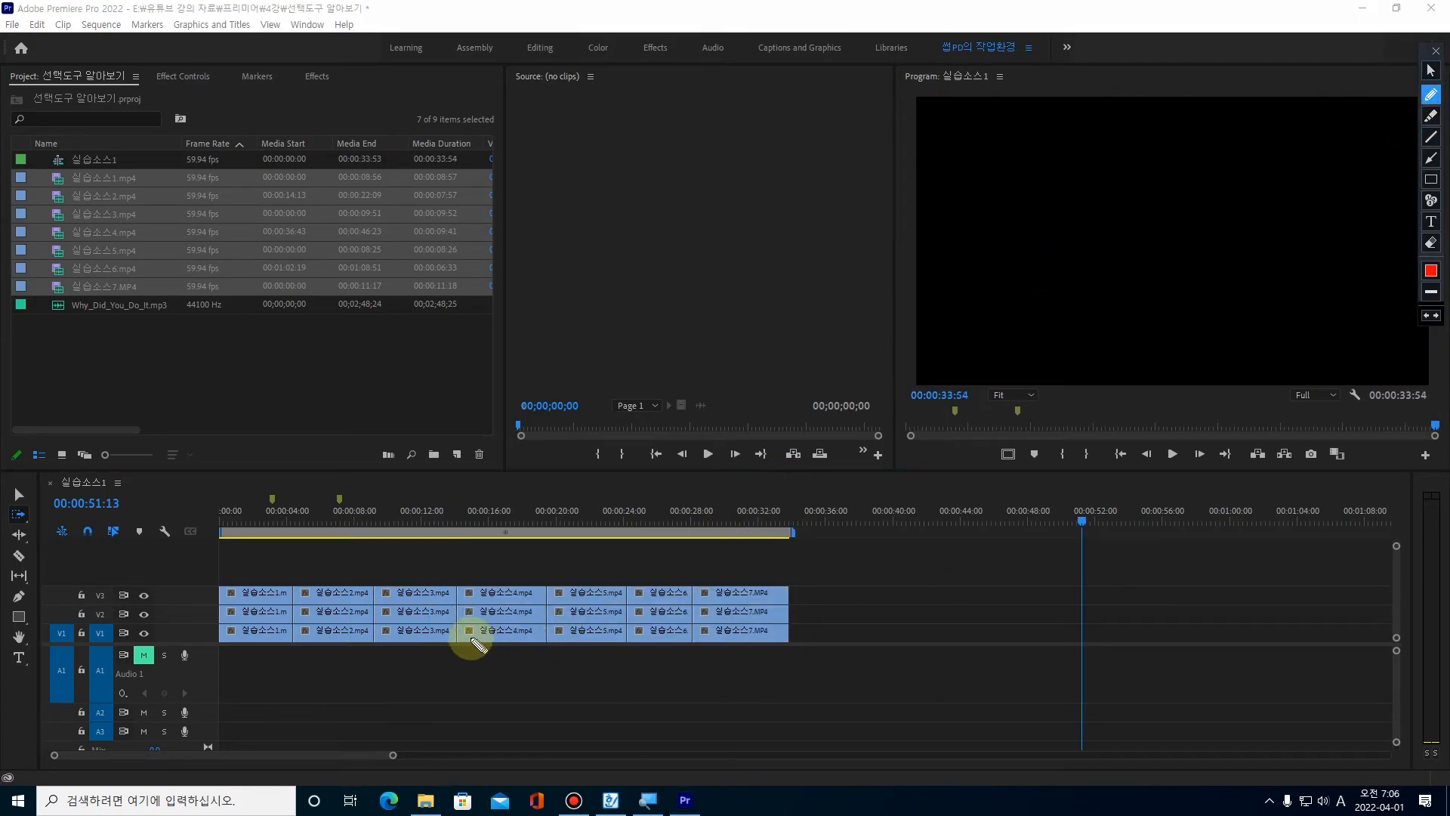
mouse_move(408, 615)
mouse_down()
mouse_move(706, 612)
mouse_move(717, 623)
mouse_move(551, 608)
mouse_move(977, 604)
mouse_move(951, 626)
mouse_up()
click(1431, 242)
click(1431, 70)
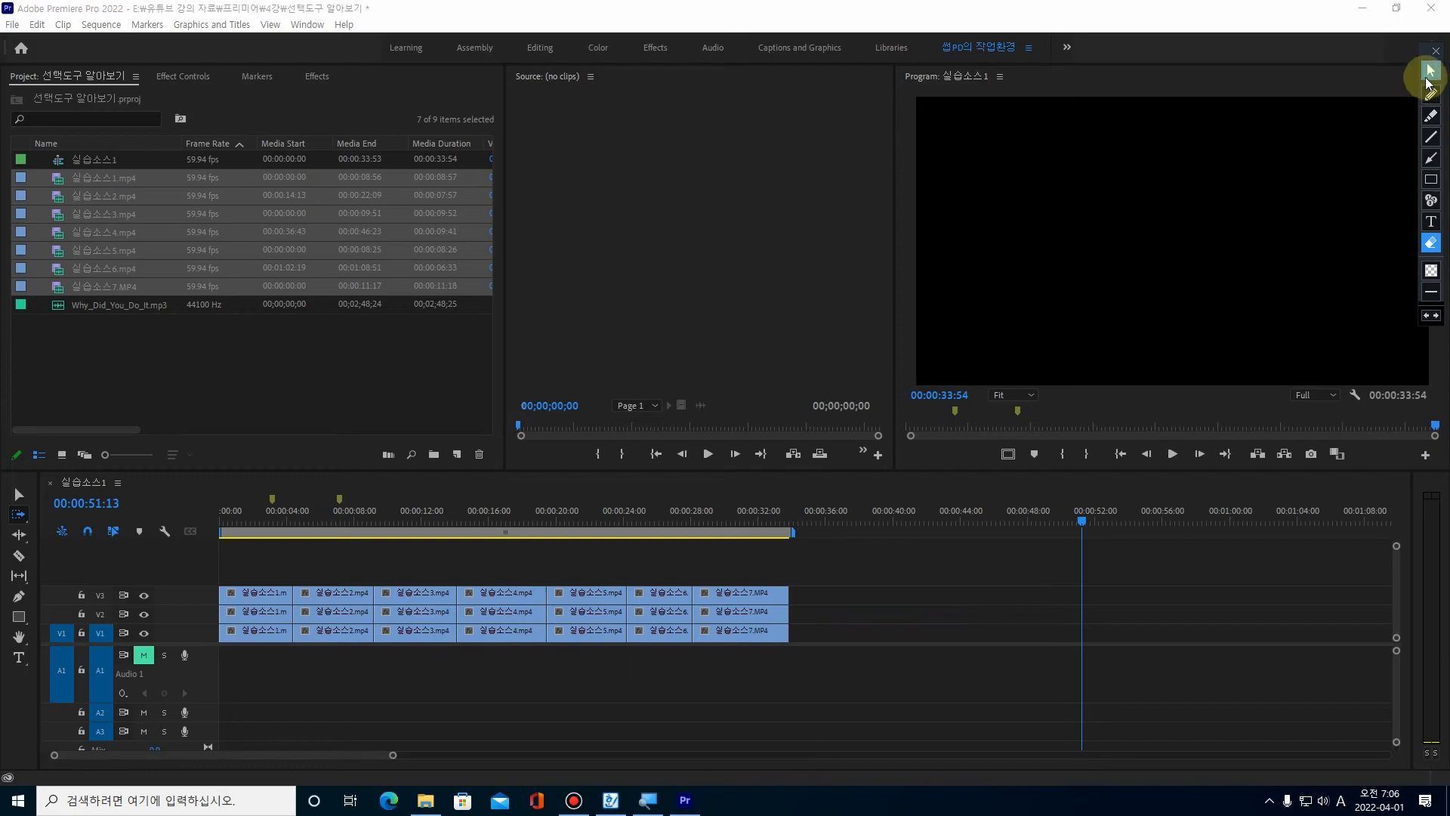
Using the Track Select Forward Tool in single-track mode, select only the V2 clips from the second clip onward.
click(20, 520)
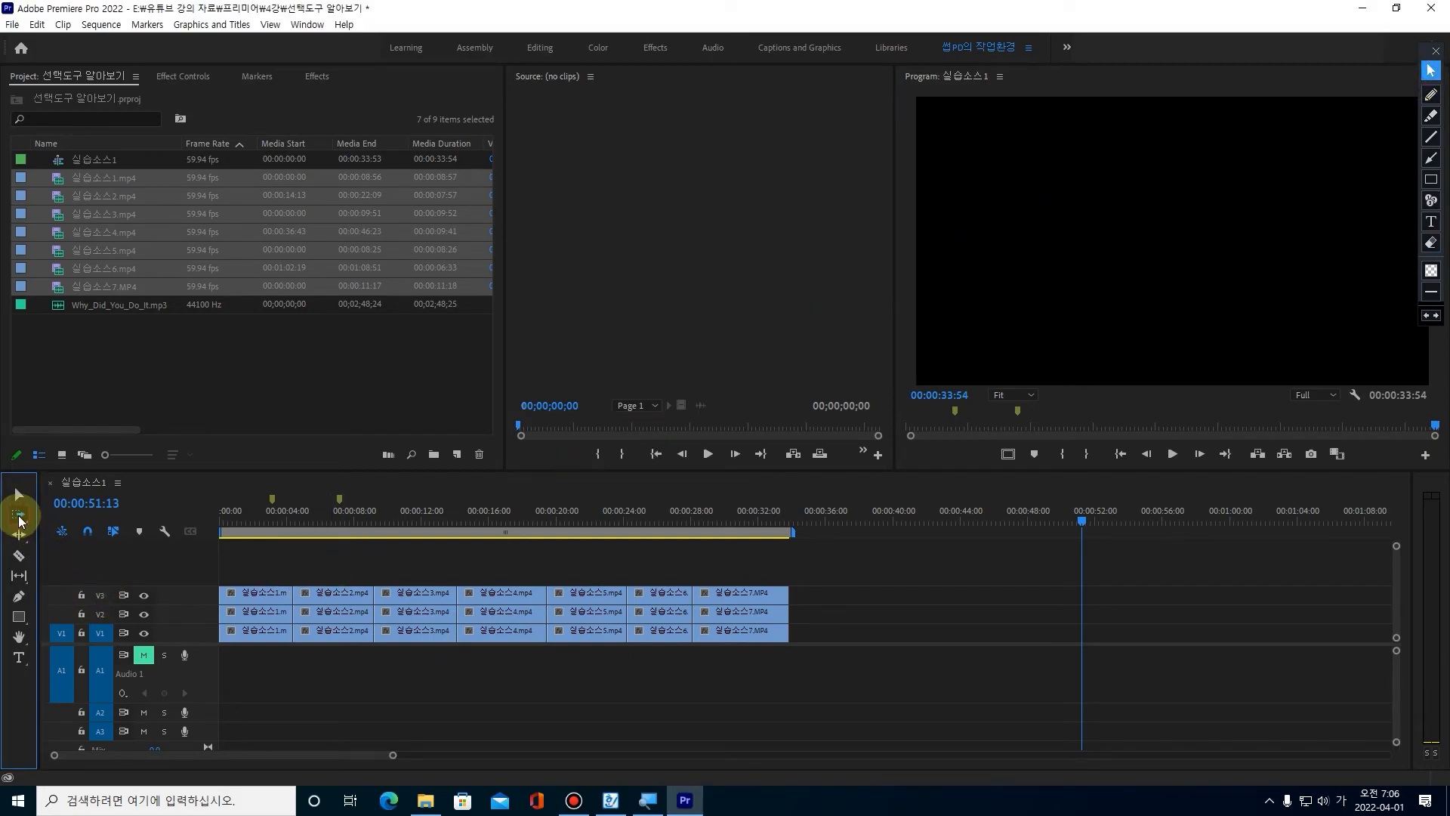
click(74, 513)
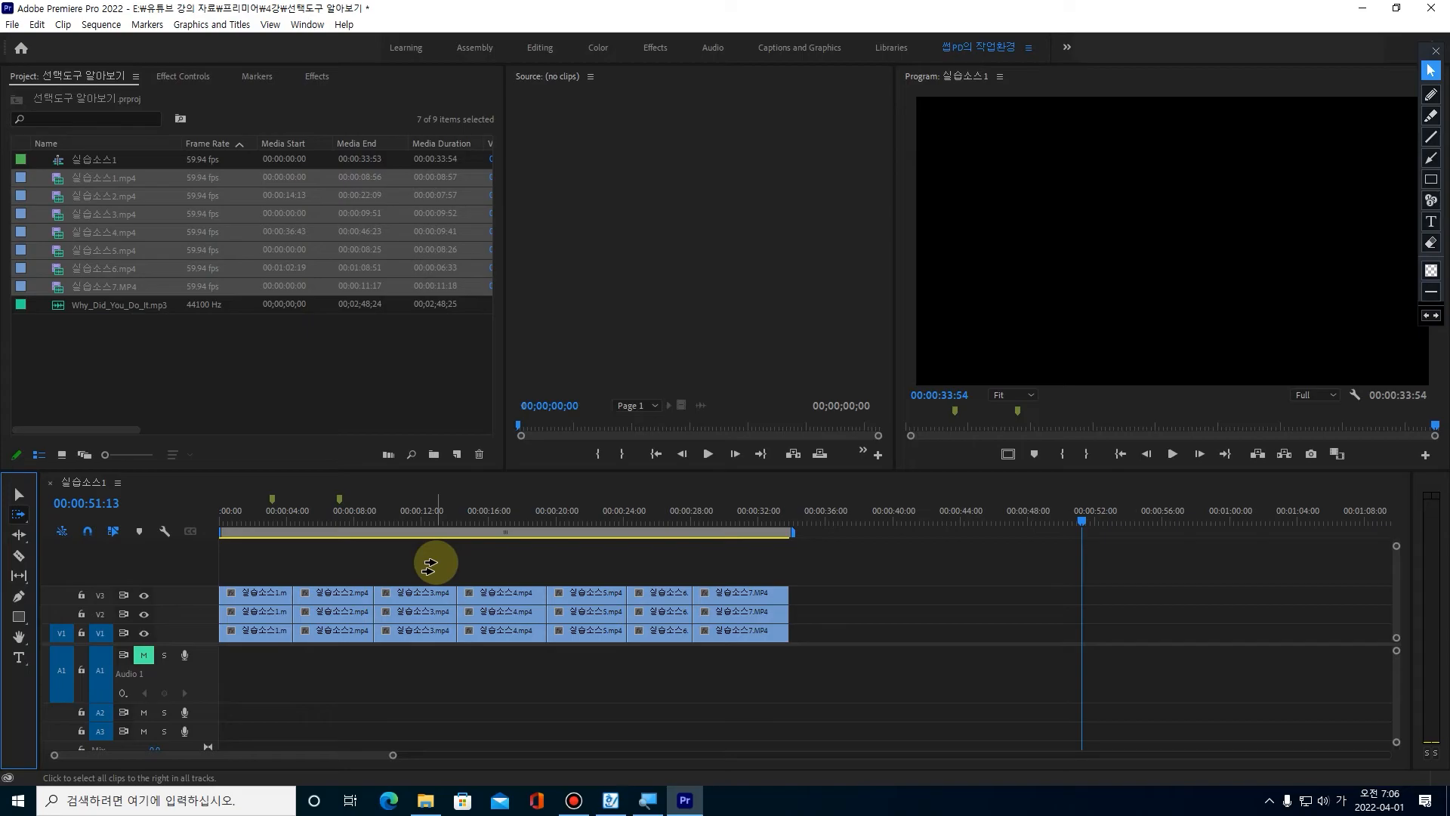
key(shift)
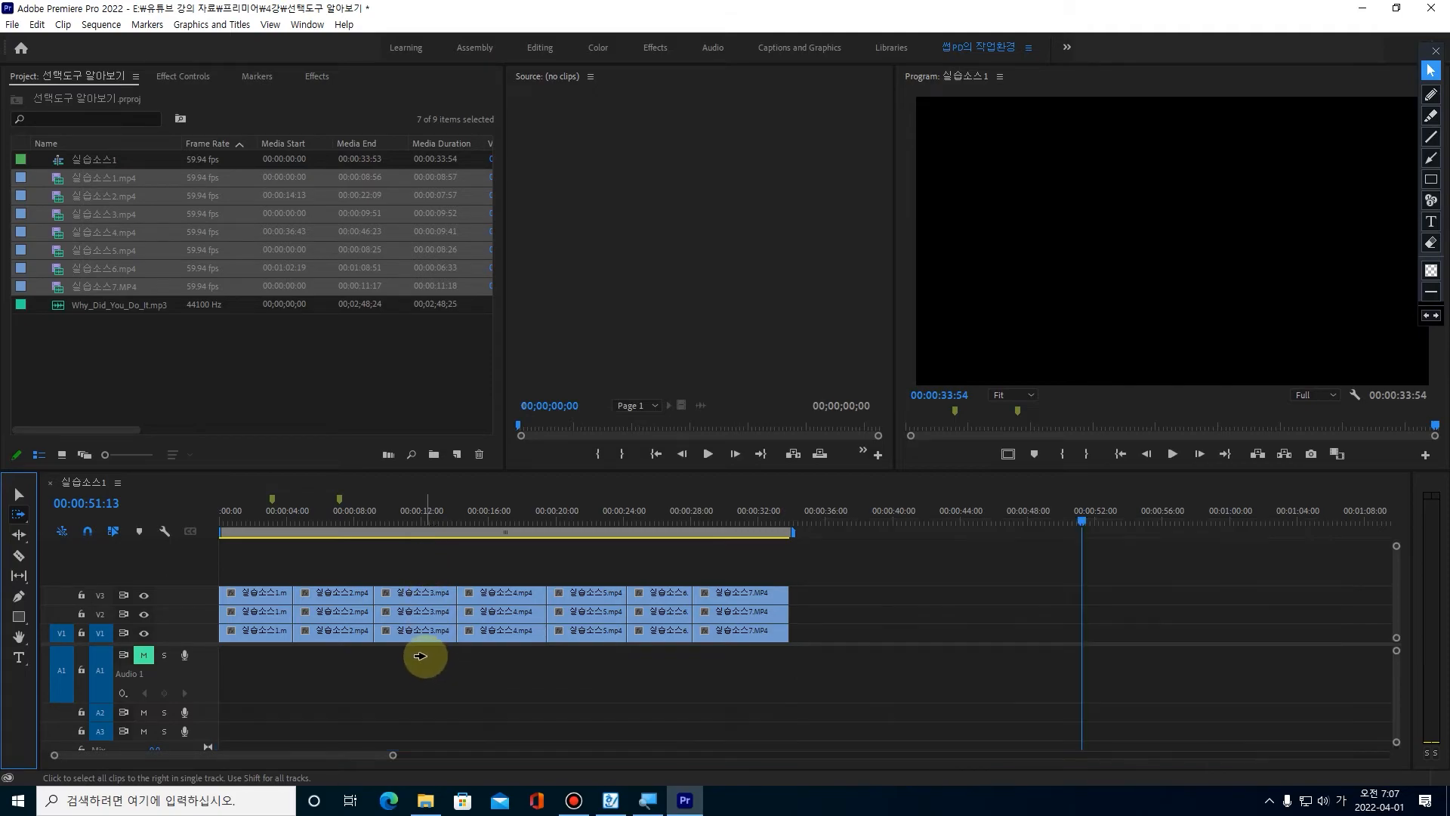
click(333, 613)
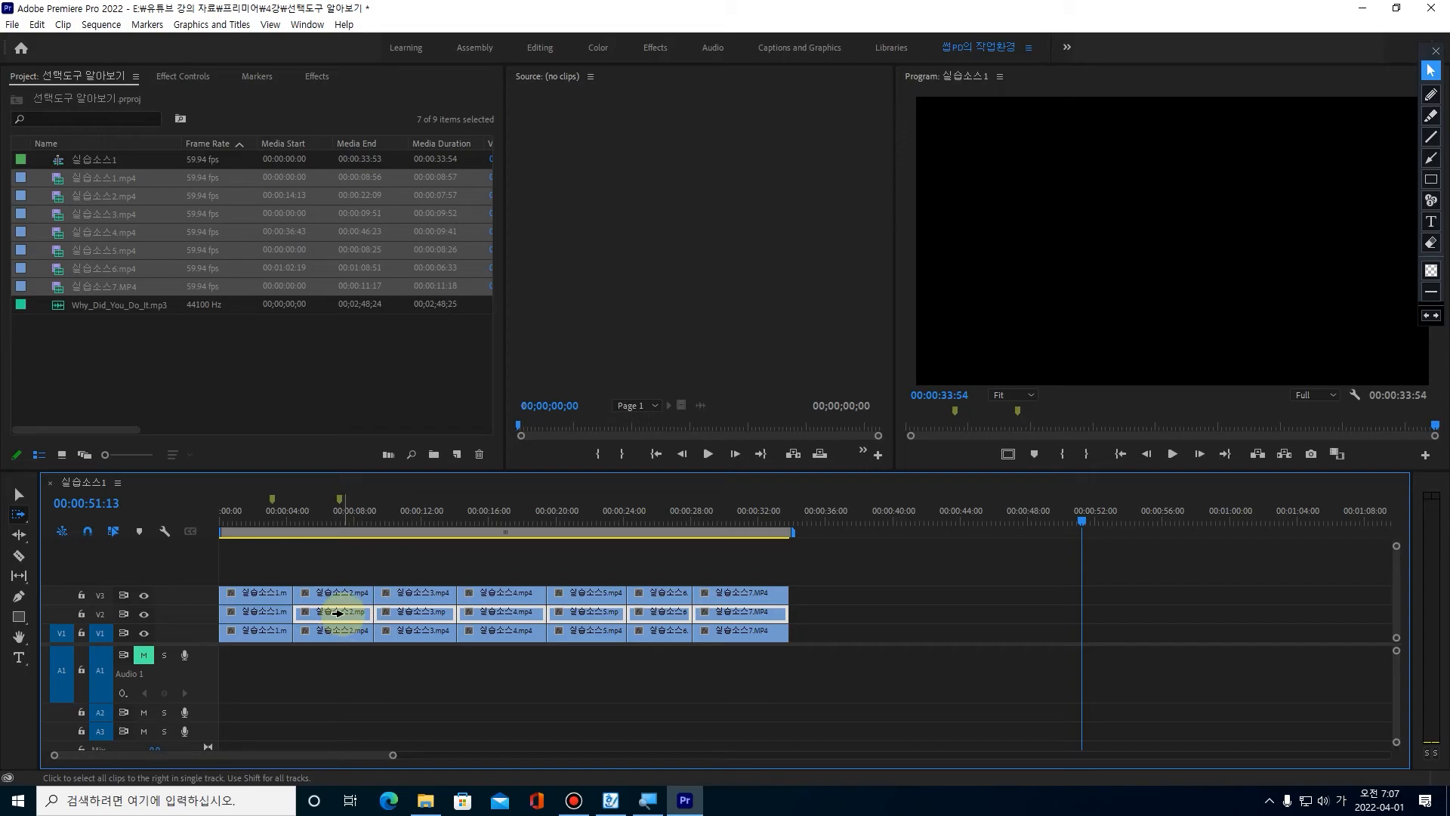
Shift the selected V2 clips forward to start where the seventh clips on V1 and V3 end, and undo the move.
drag(338, 613, 719, 616)
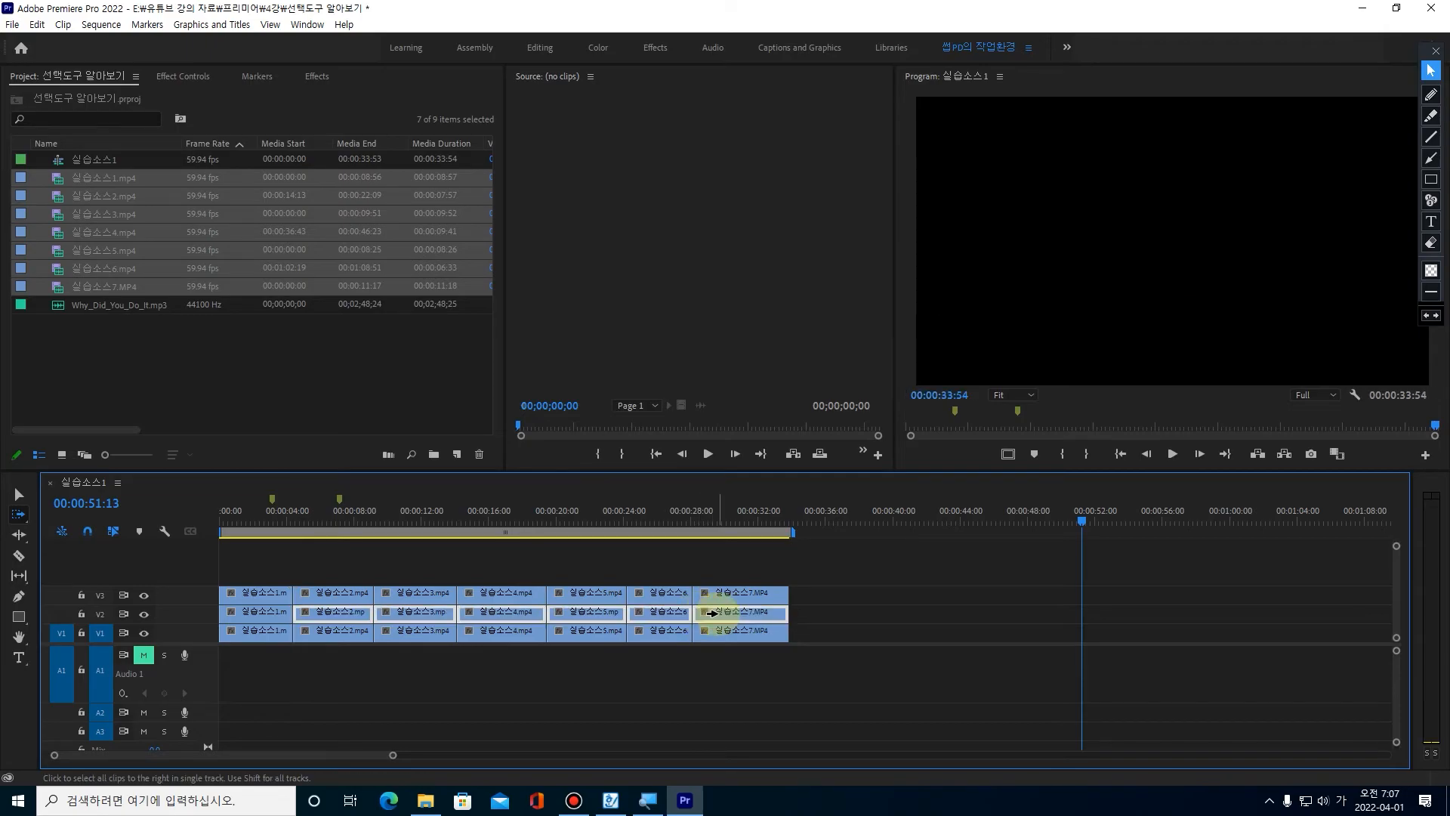
mouse_move(345, 613)
mouse_down()
mouse_move(573, 614)
mouse_move(337, 614)
mouse_up()
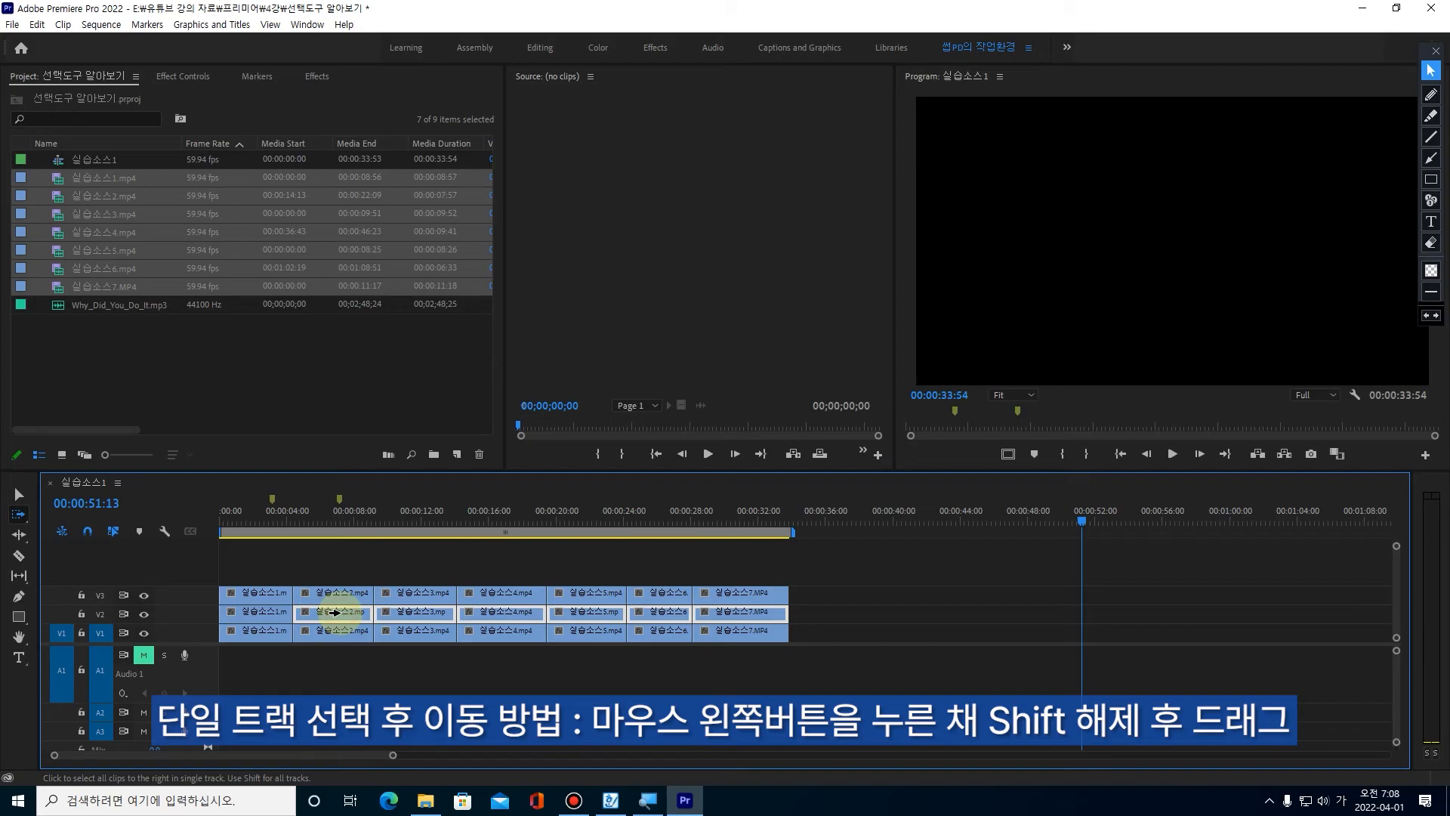
drag(334, 612, 838, 616)
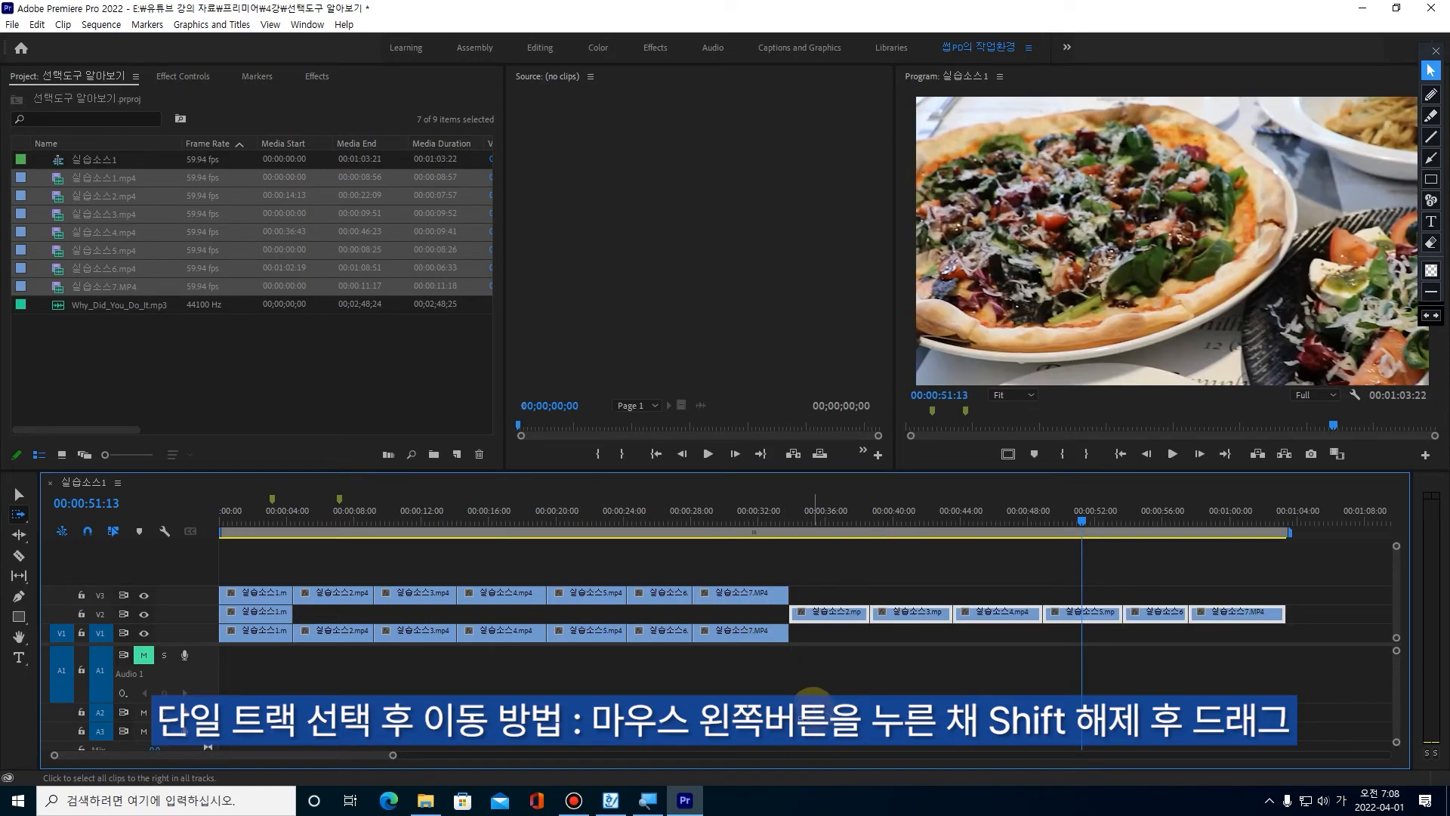
key(ctrl+z)
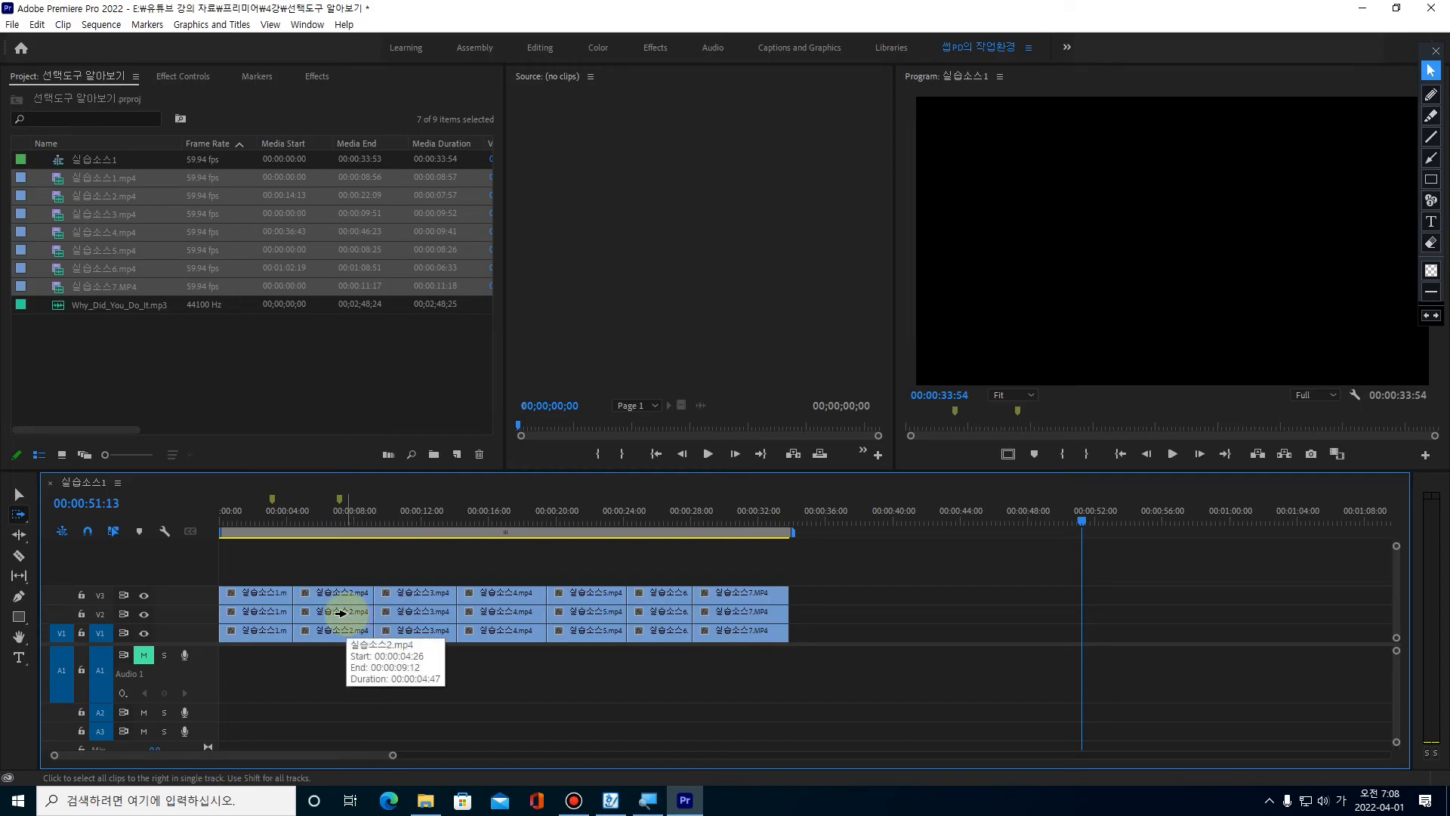
Select the second through seventh clips on V2 alone once more, and clear the selection.
click(340, 613)
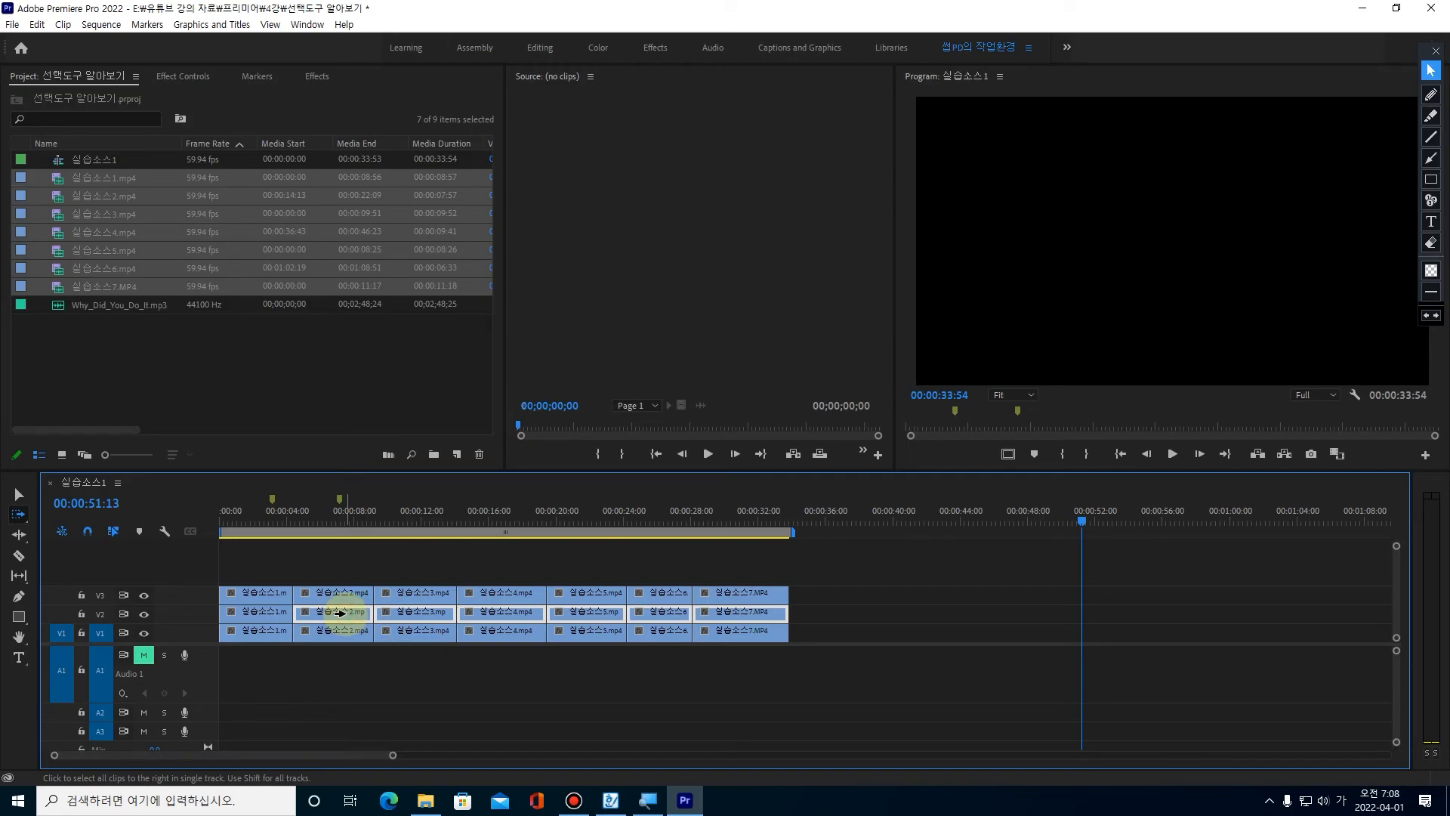
drag(341, 614, 789, 680)
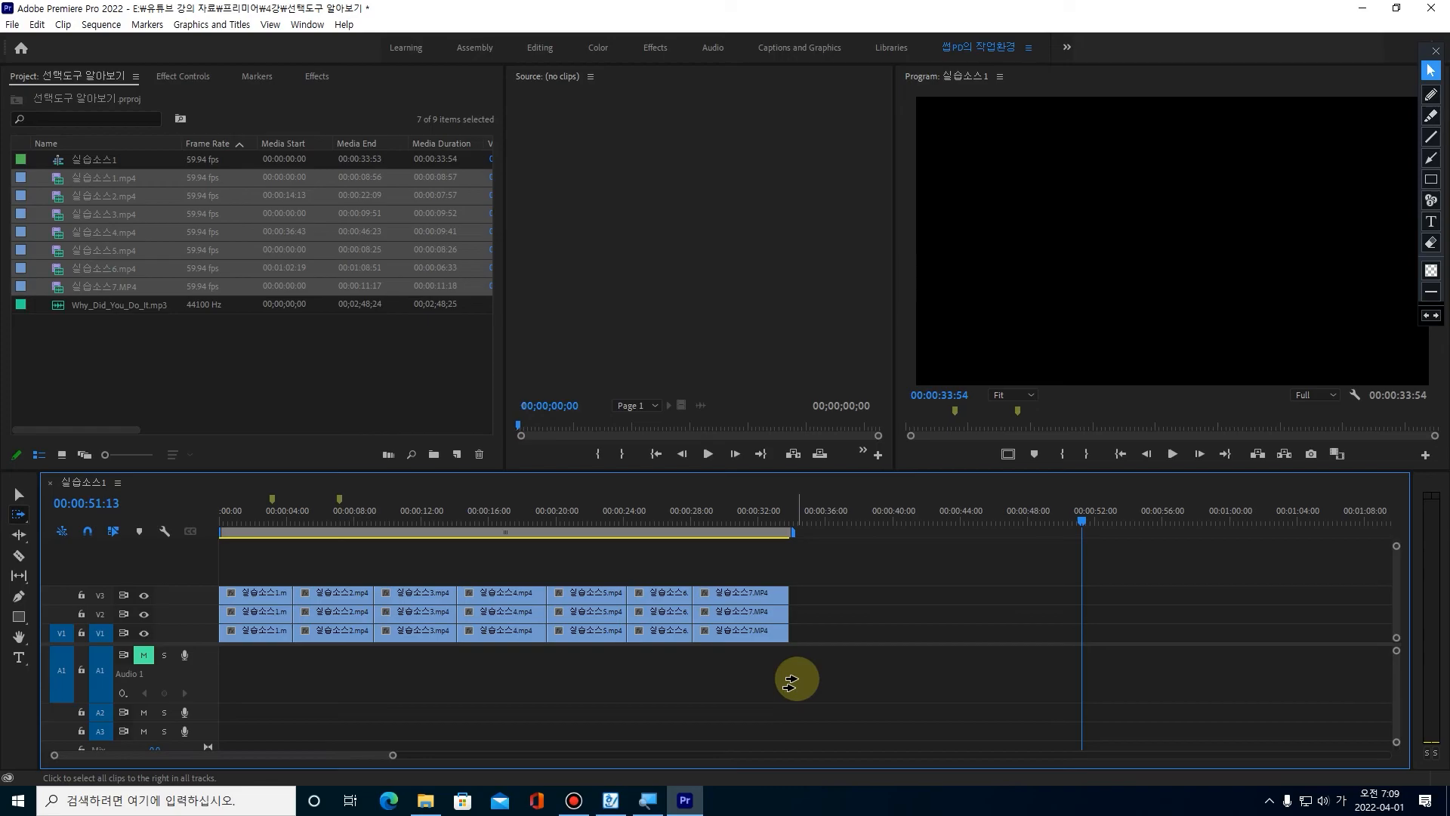